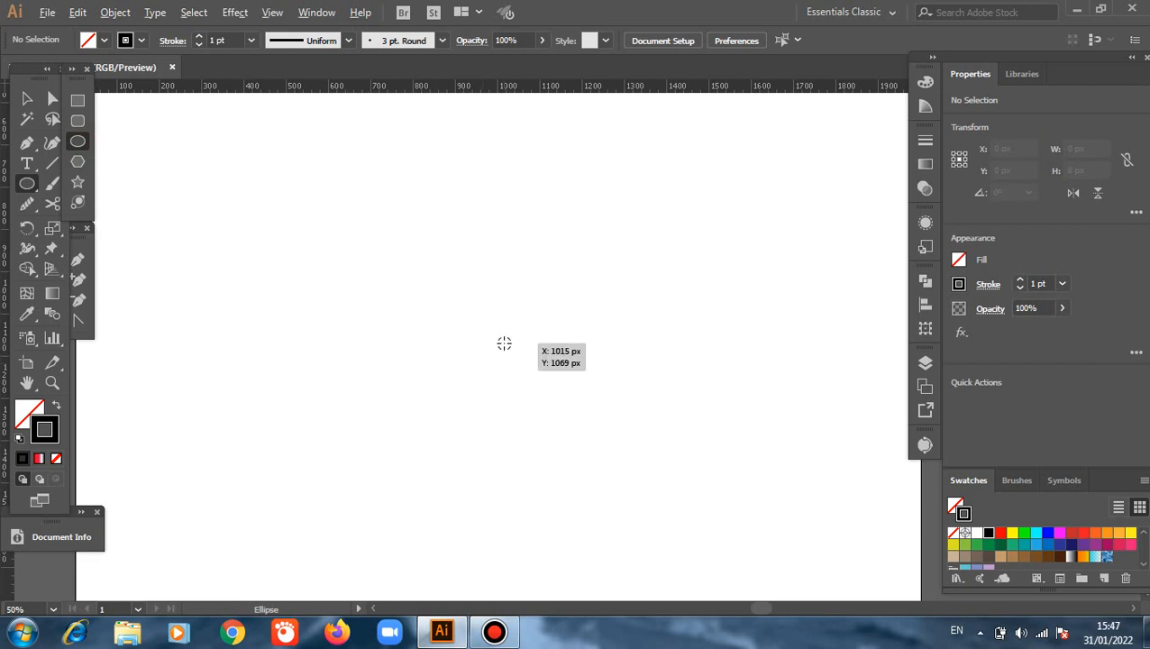
- Draw an unfilled circle about 796 px in diameter on the artboard with a black 1 pt stroke, and deselect it
{"action": "mouse_move", "coordinate": [504, 342]}
{"action": "left_mouse_down"}
{"action": "mouse_move", "coordinate": [539, 431]}
{"action": "mouse_move", "coordinate": [594, 511]}
{"action": "mouse_move", "coordinate": [582, 506]}
{"action": "left_mouse_up"}
{"action": "left_click", "coordinate": [27, 101]}
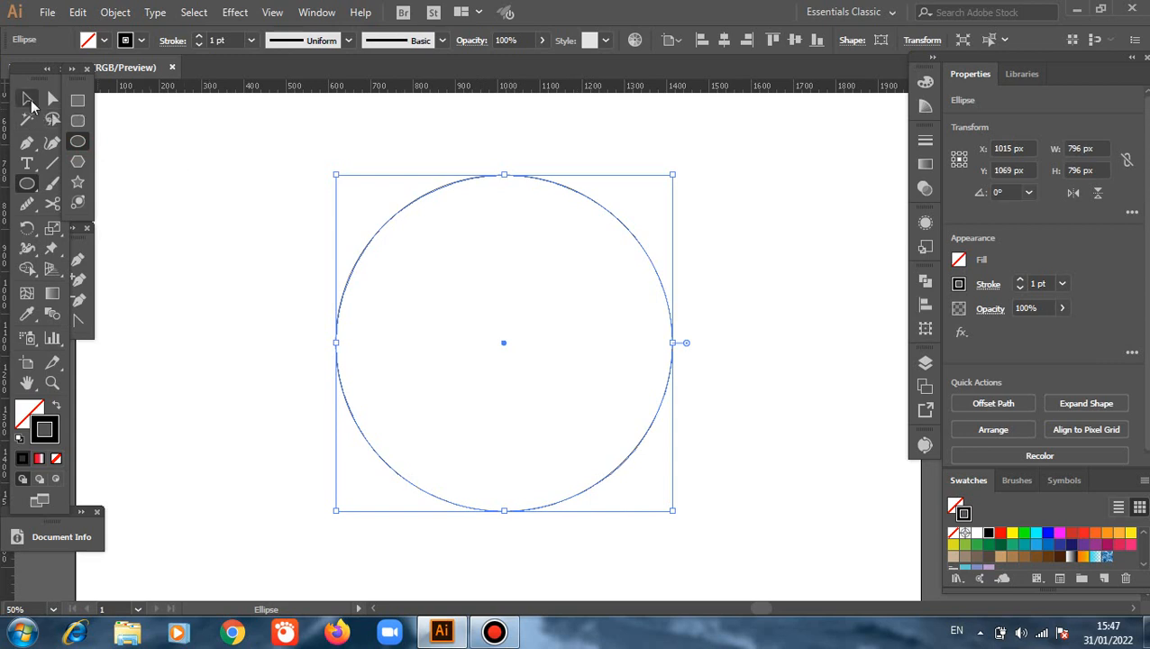
{"action": "left_click", "coordinate": [255, 391]}
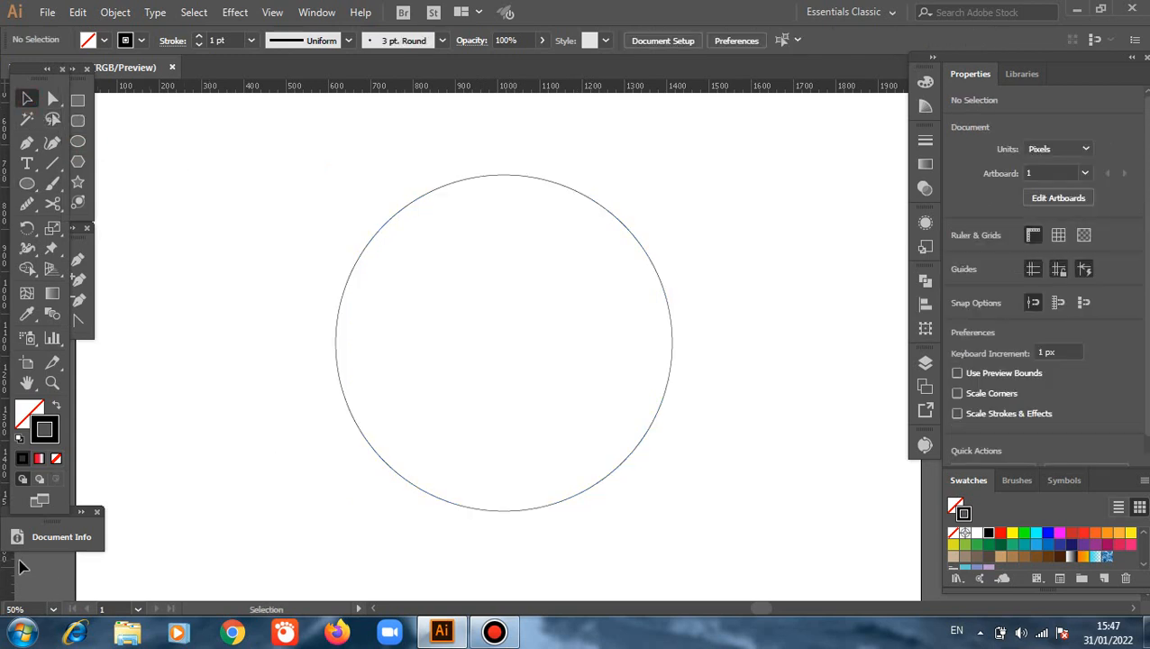
- Place vertical guides at about X 877 px, the circle's centre and X 1165 px, plus a horizontal guide at about Y 1155 px
{"action": "left_click_drag", "start_coordinate": [8, 566], "coordinate": [445, 534]}
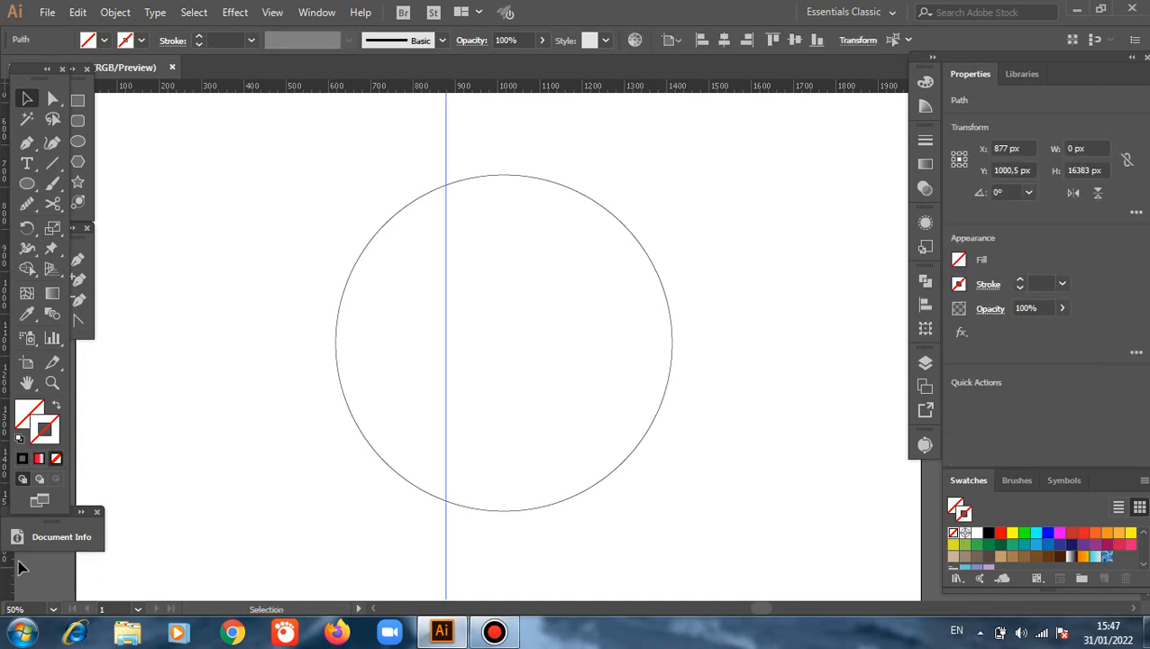
{"action": "left_click_drag", "start_coordinate": [11, 557], "coordinate": [90, 559]}
{"action": "left_click_drag", "start_coordinate": [11, 568], "coordinate": [505, 544]}
{"action": "left_click_drag", "start_coordinate": [7, 562], "coordinate": [568, 555]}
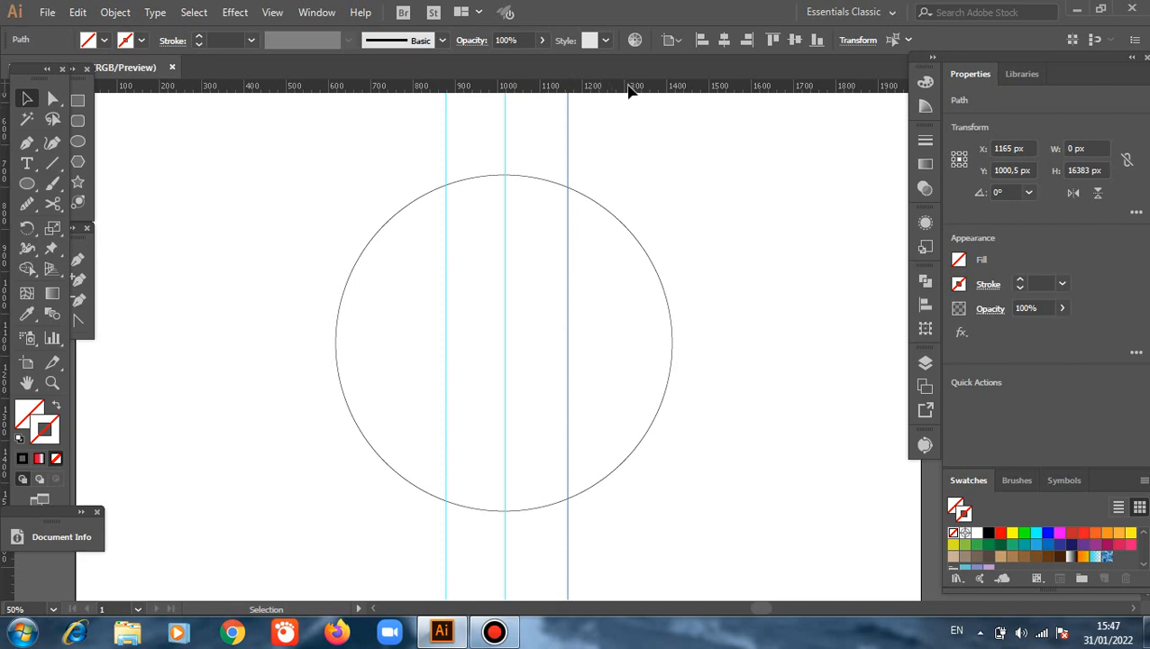
{"action": "left_click_drag", "start_coordinate": [629, 90], "coordinate": [609, 379]}
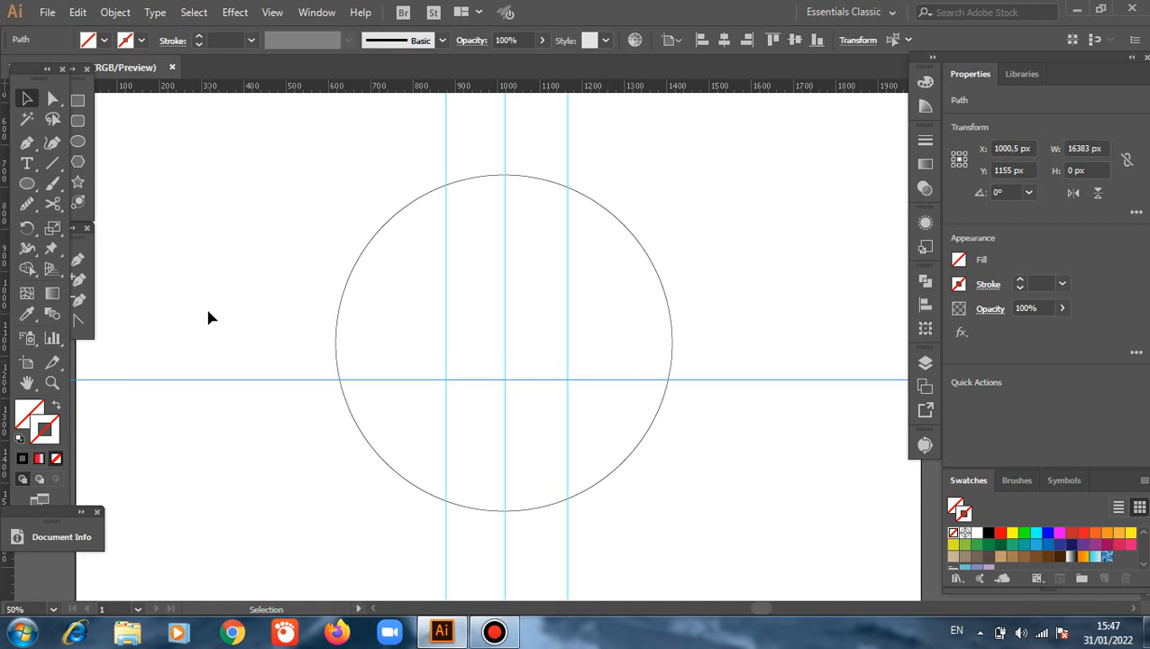
- With a black-stroked Pen path, draw the mountain's left slope, flat top at about Y 989 px and right slope between the circle's horizontal-guide intersections
{"action": "left_click", "coordinate": [77, 260]}
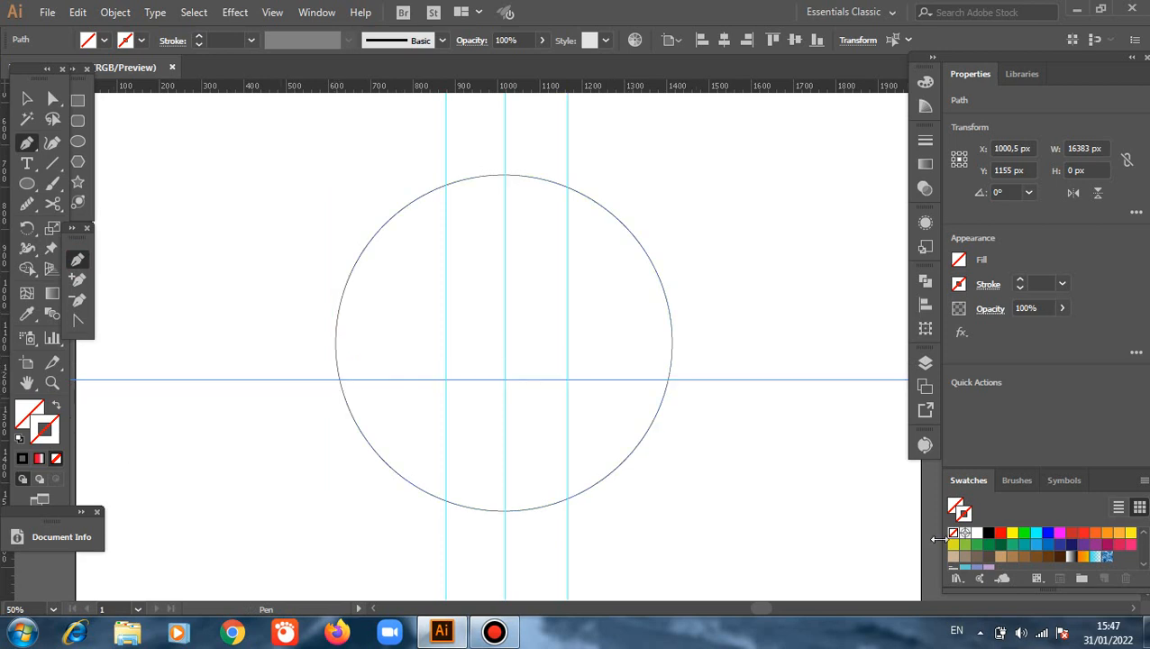
{"action": "left_click", "coordinate": [989, 533]}
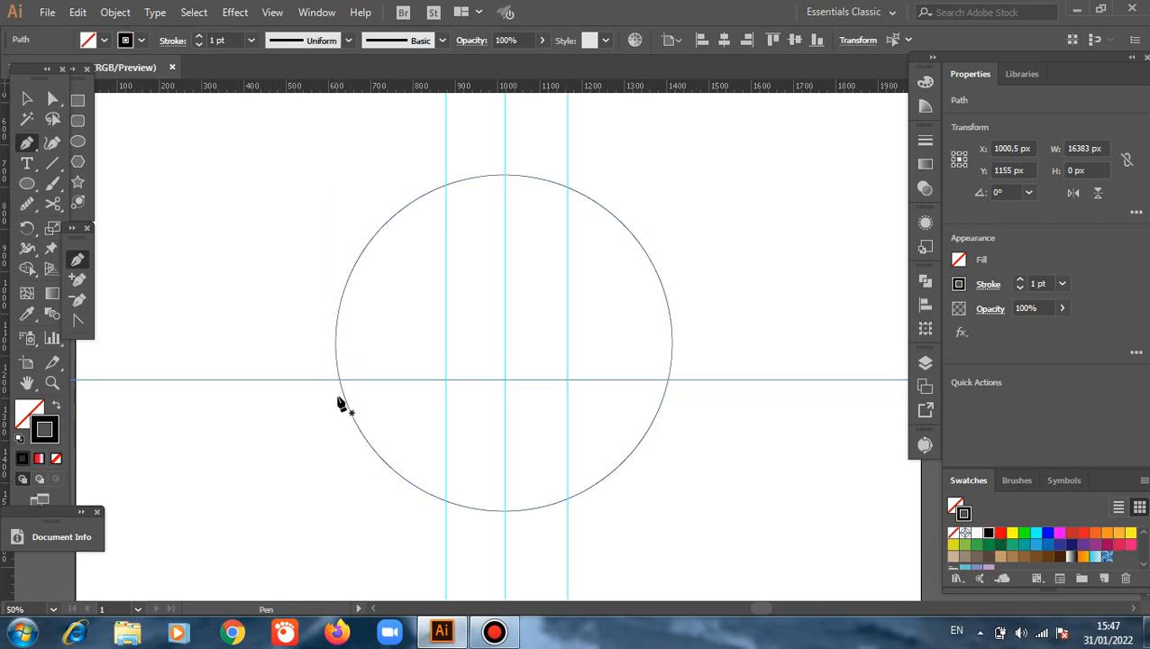
{"action": "left_click", "coordinate": [339, 379]}
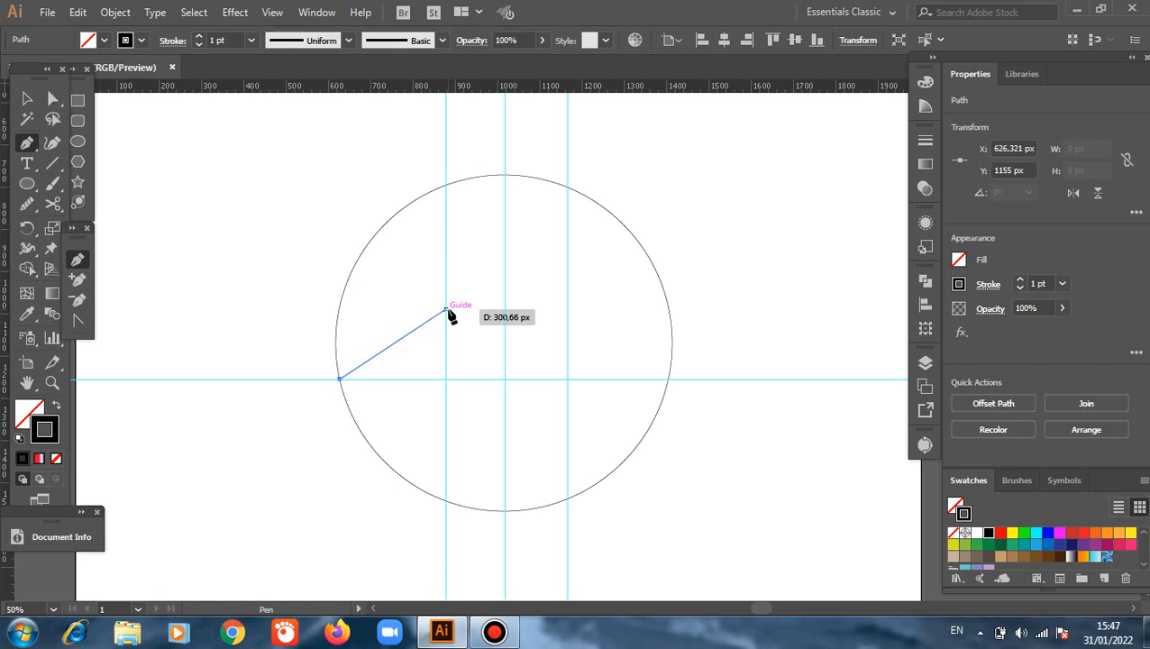
{"action": "left_click", "coordinate": [448, 311]}
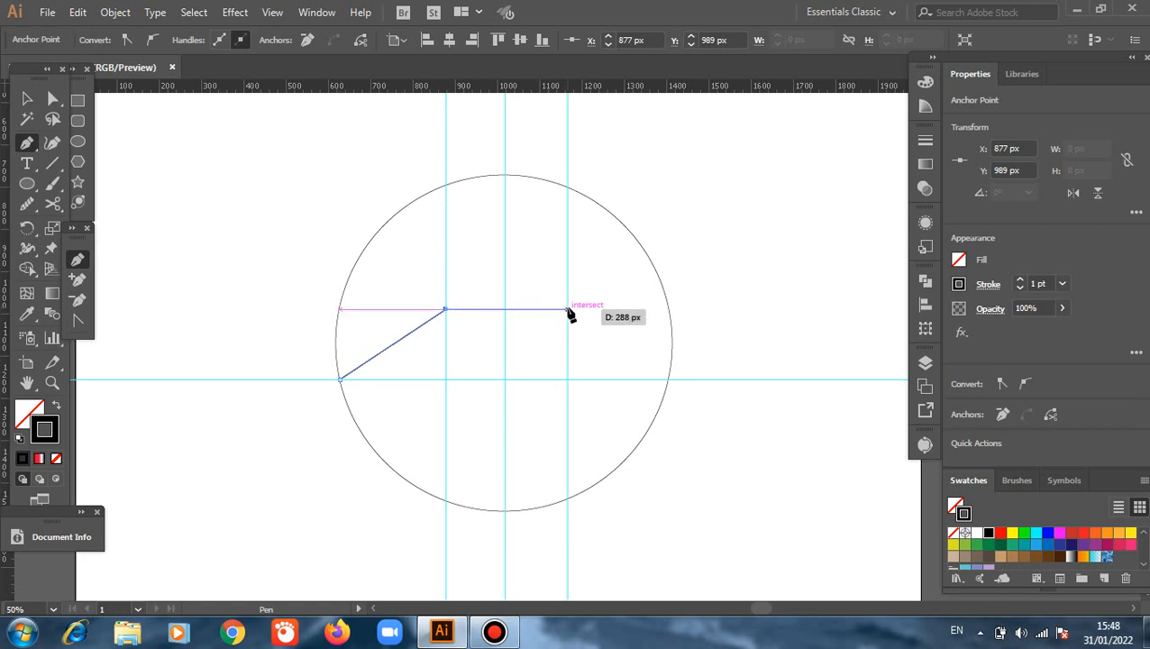
{"action": "left_click", "coordinate": [568, 310]}
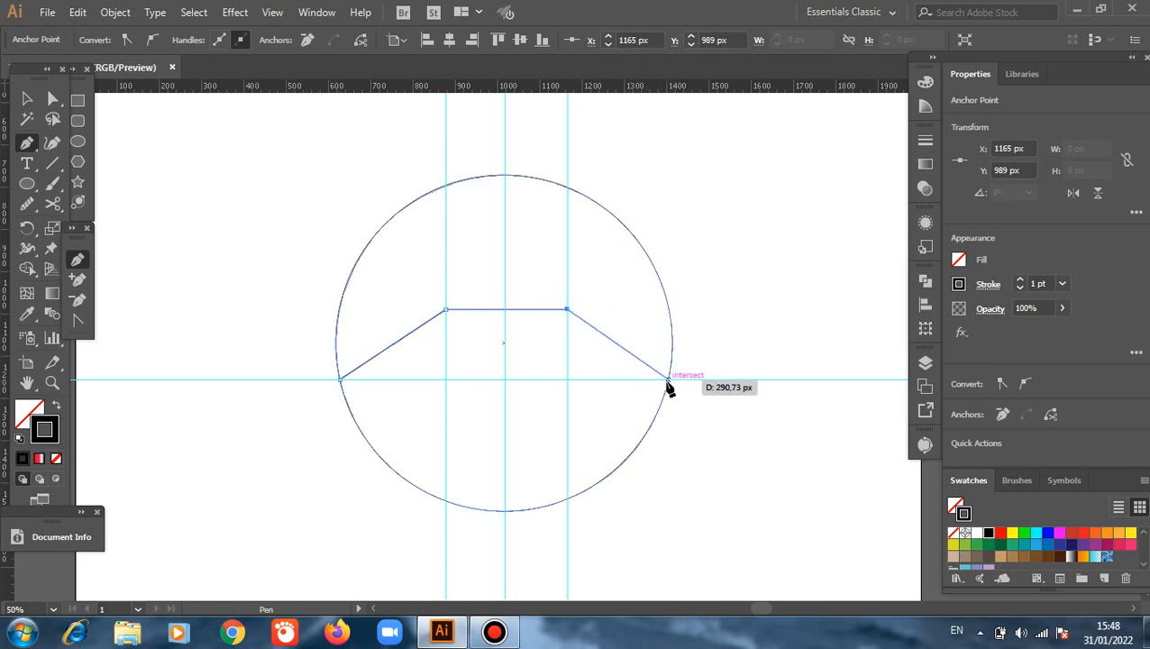
{"action": "left_click", "coordinate": [668, 379]}
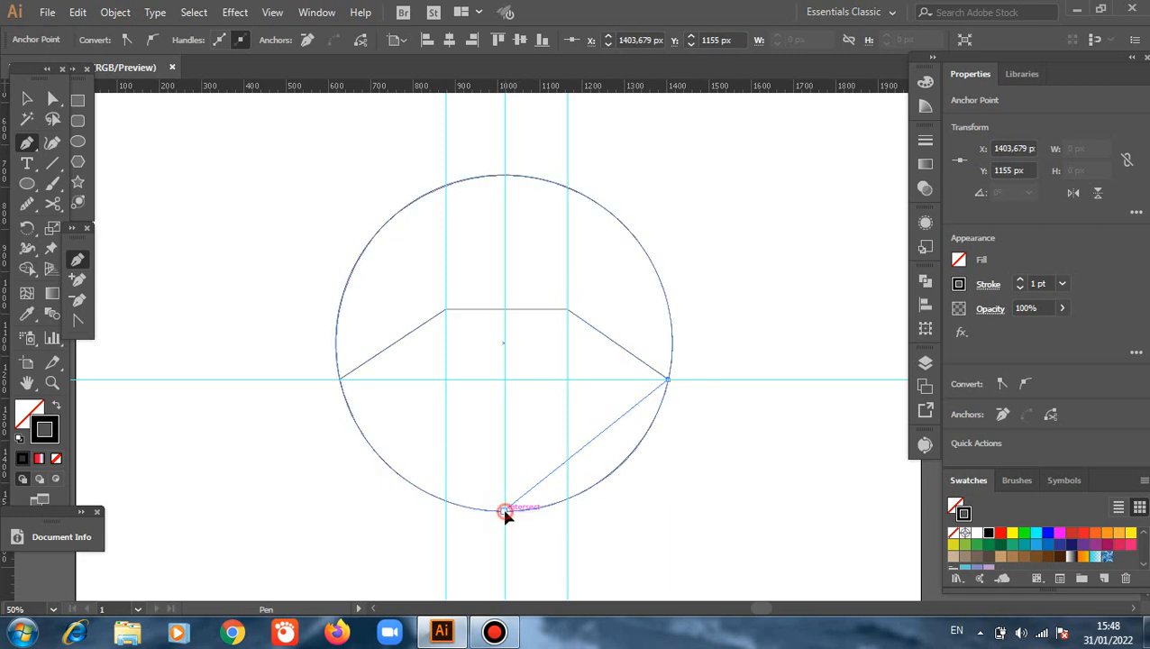
- Close the mountain path with curves following the circle's lower arc through its lowest point, and deselect it
{"action": "left_click_drag", "start_coordinate": [505, 512], "coordinate": [364, 516]}
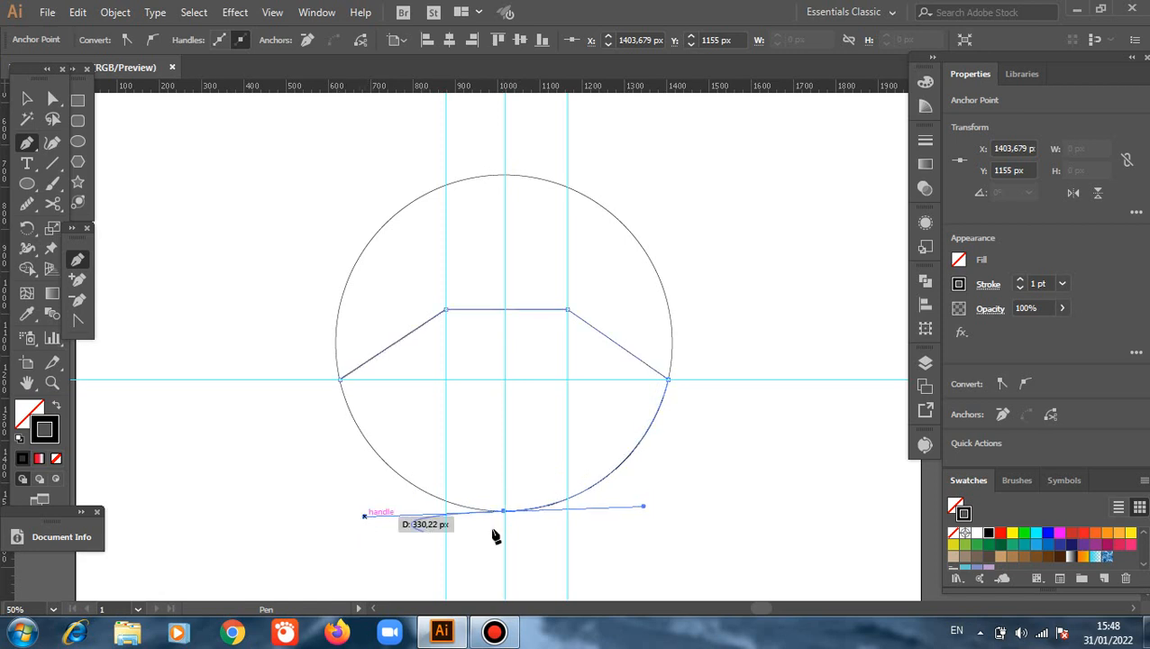
{"action": "left_click", "coordinate": [503, 511]}
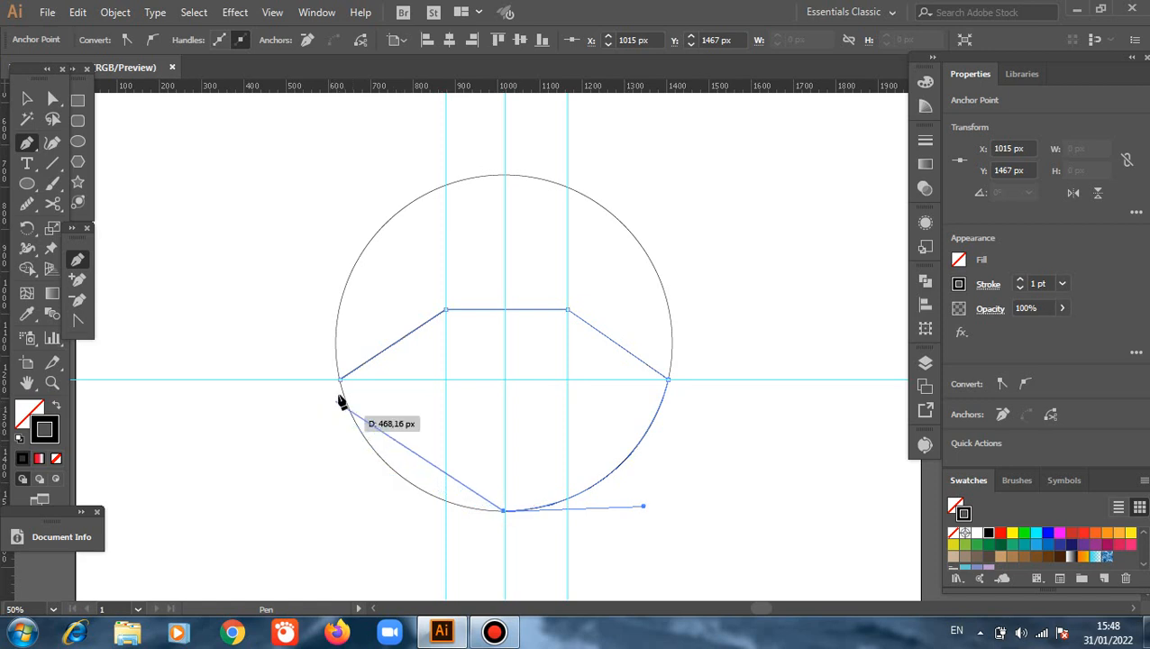
{"action": "left_click_drag", "start_coordinate": [340, 380], "coordinate": [297, 239]}
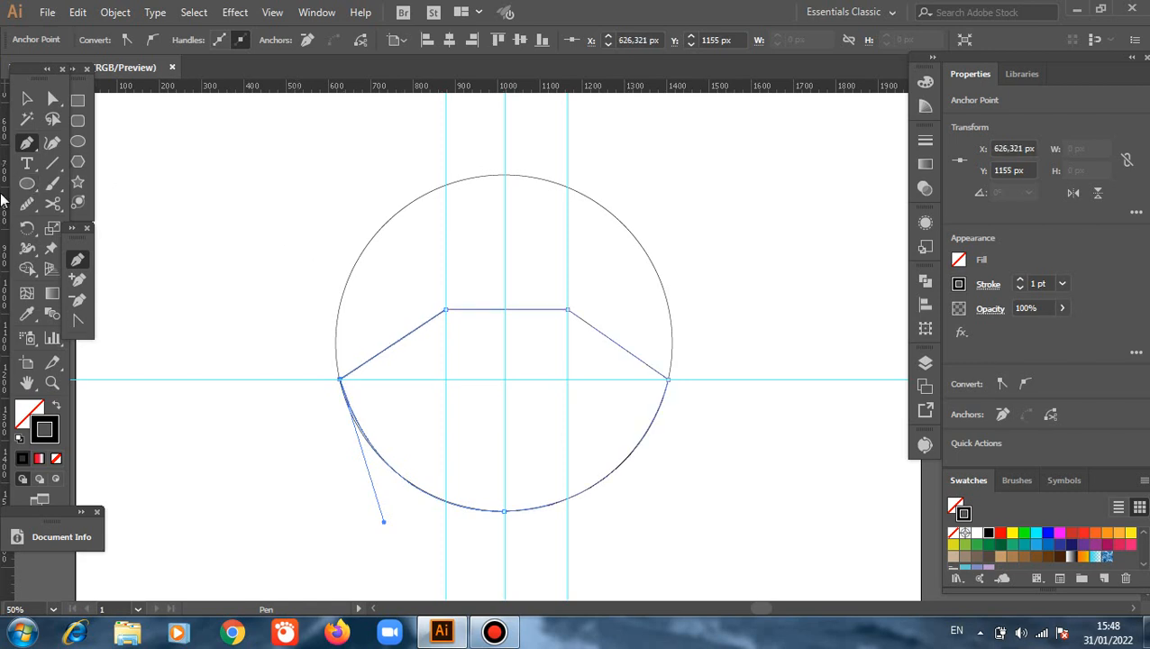
{"action": "left_click", "coordinate": [27, 98]}
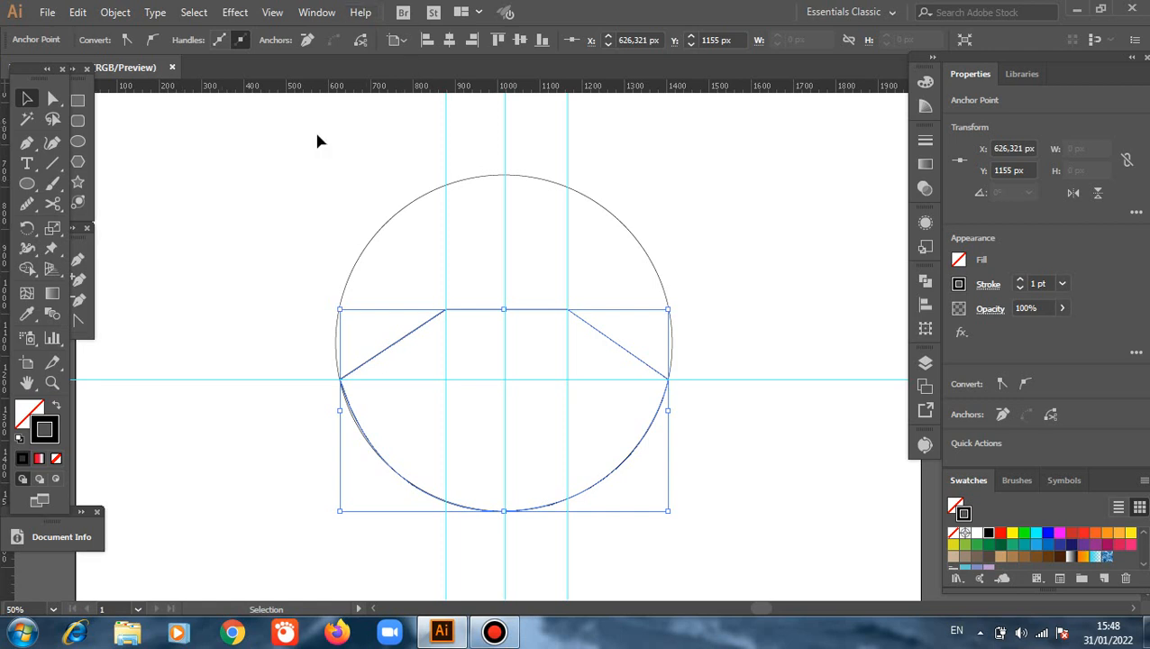
{"action": "left_click", "coordinate": [24, 100]}
{"action": "left_click", "coordinate": [200, 246]}
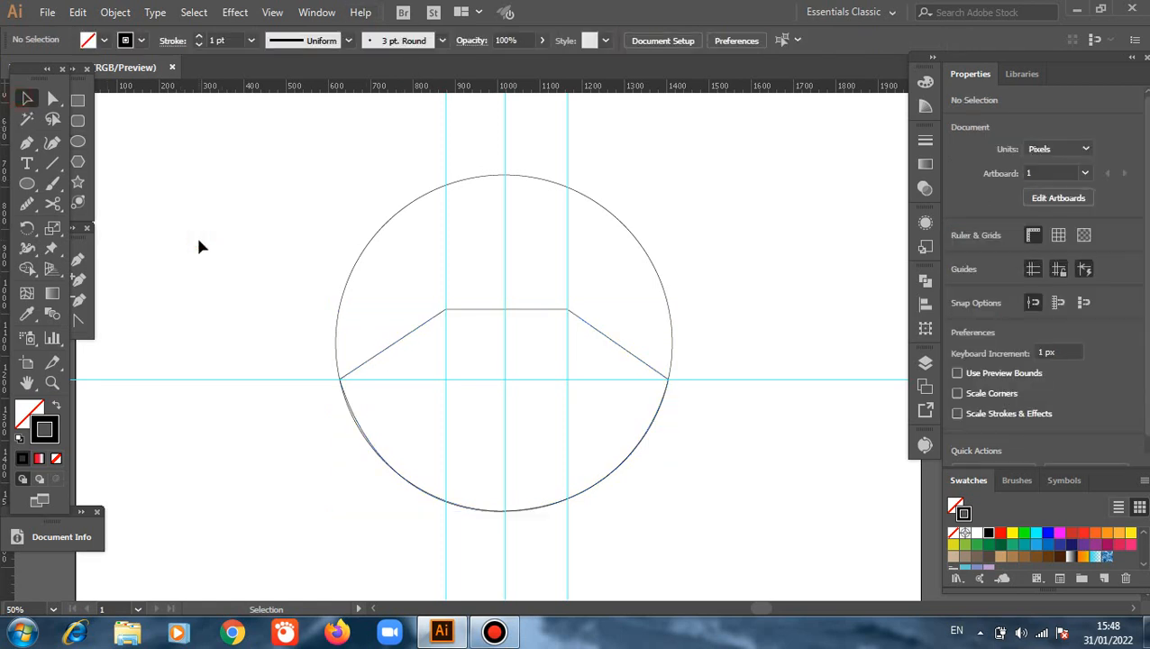
- Delete the three vertical guides and the horizontal guide
{"action": "scroll", "coordinate": [323, 541], "scroll_direction": "down", "scroll_amount": 1}
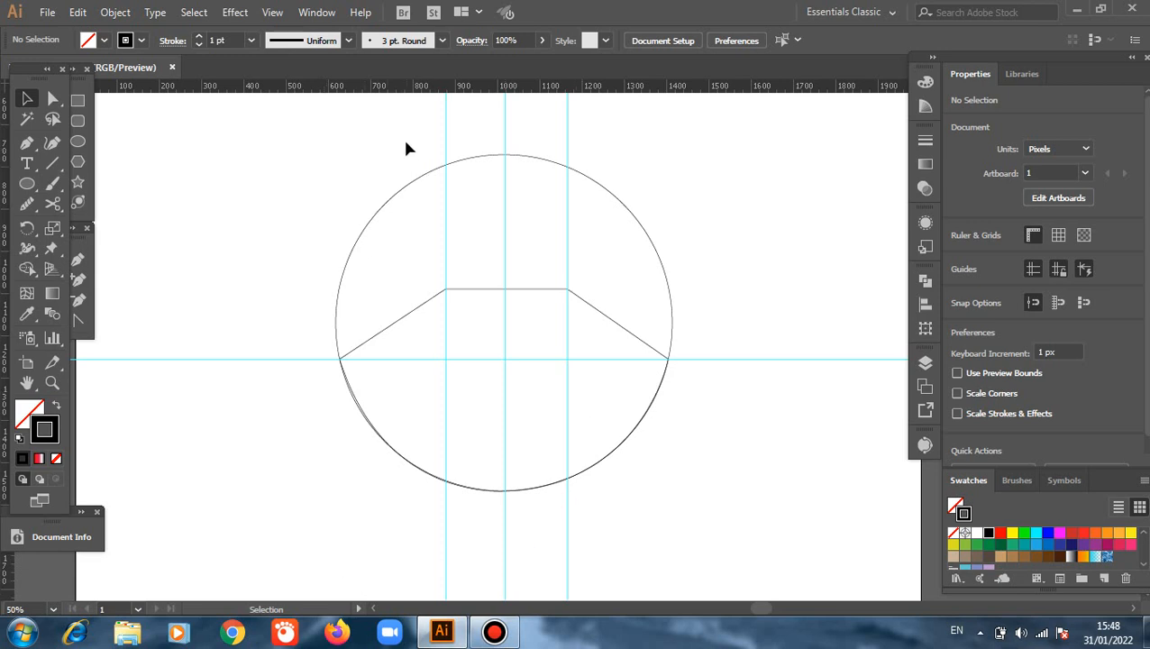
{"action": "left_click_drag", "start_coordinate": [410, 127], "coordinate": [622, 128]}
{"action": "left_click_drag", "start_coordinate": [528, 566], "coordinate": [639, 587]}
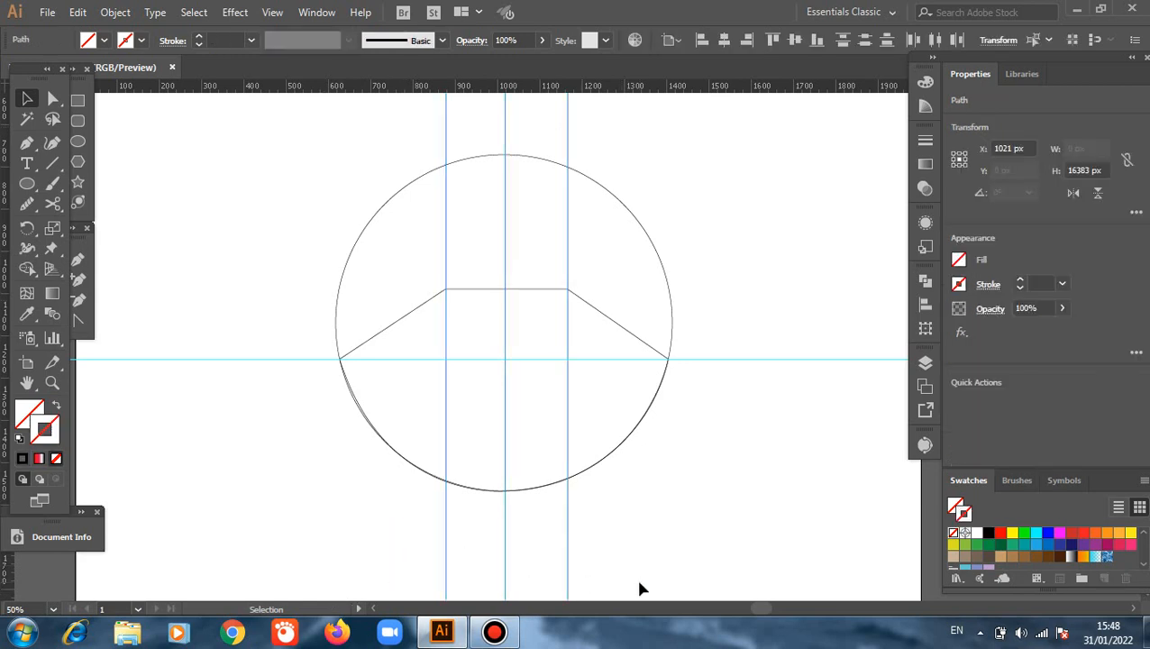
{"action": "key", "text": "Delete"}
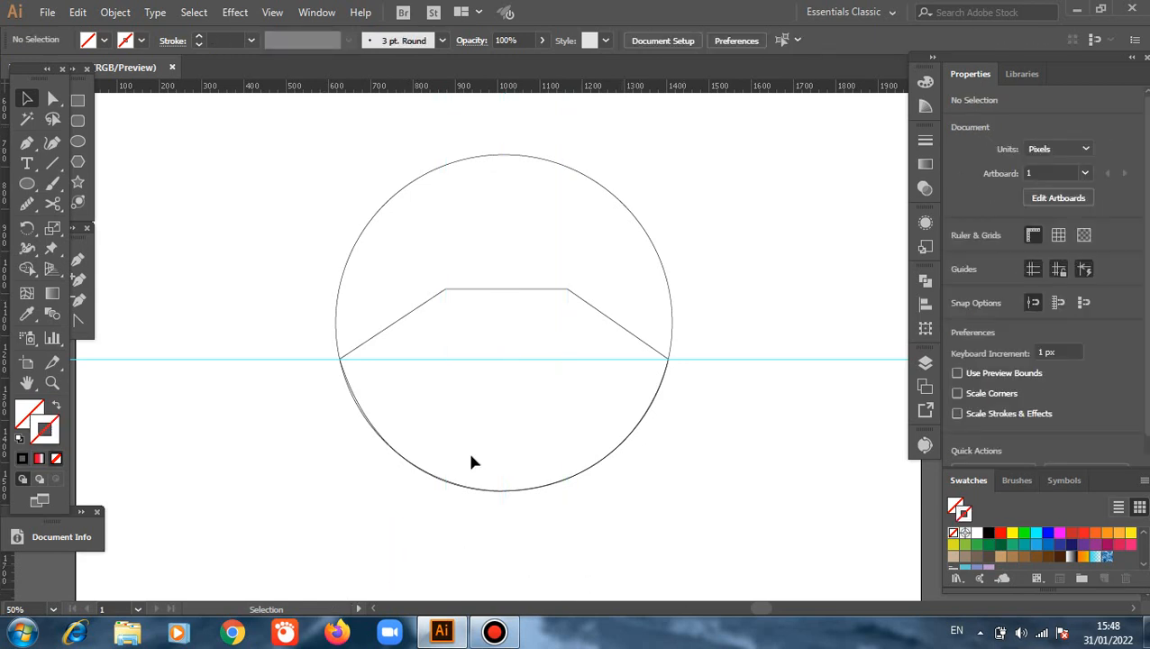
{"action": "left_click_drag", "start_coordinate": [162, 307], "coordinate": [234, 447]}
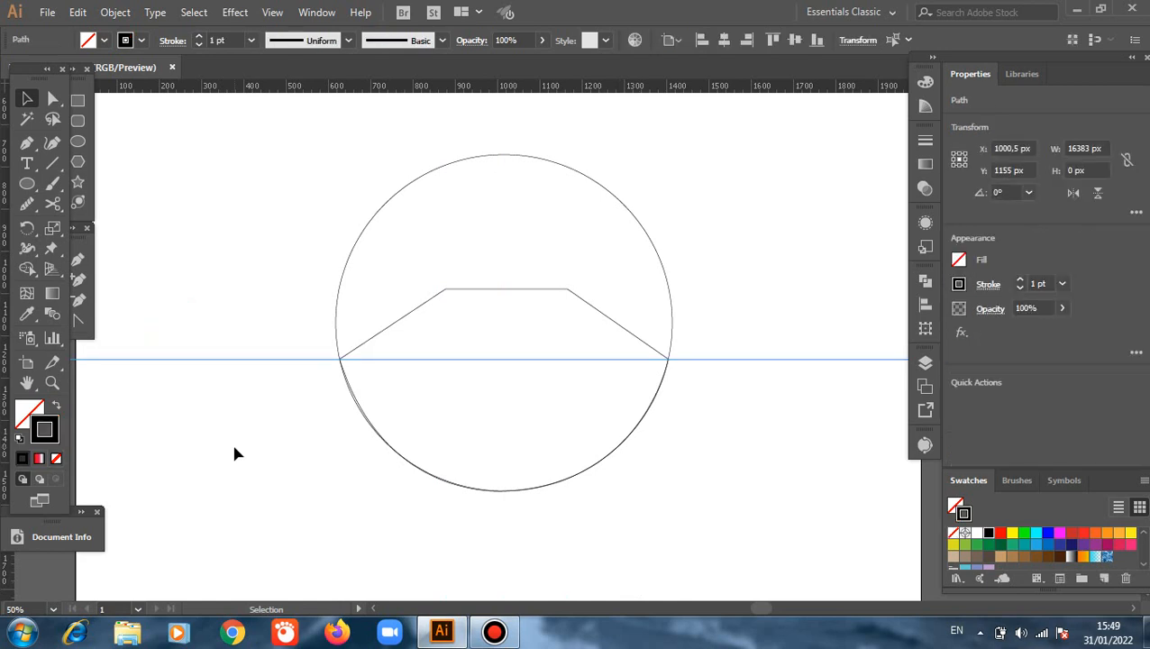
{"action": "key", "text": "Delete"}
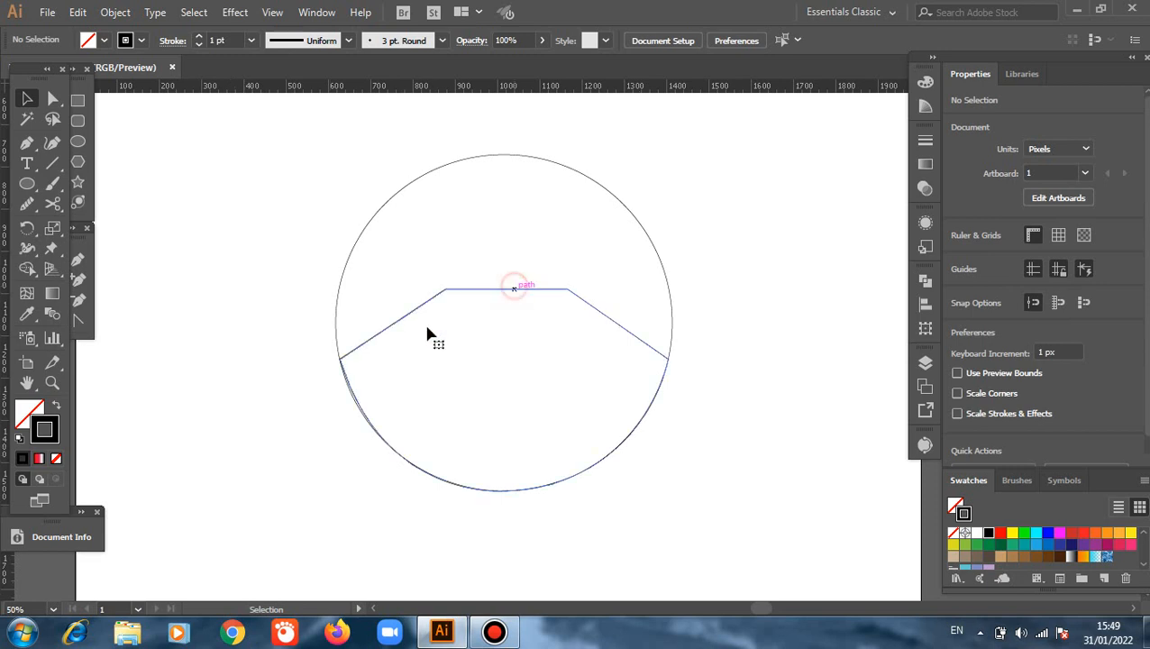
- Remove the mountain shape's stroke and fill it with dark gray 333333
{"action": "left_click", "coordinate": [510, 290]}
{"action": "left_click", "coordinate": [56, 458]}
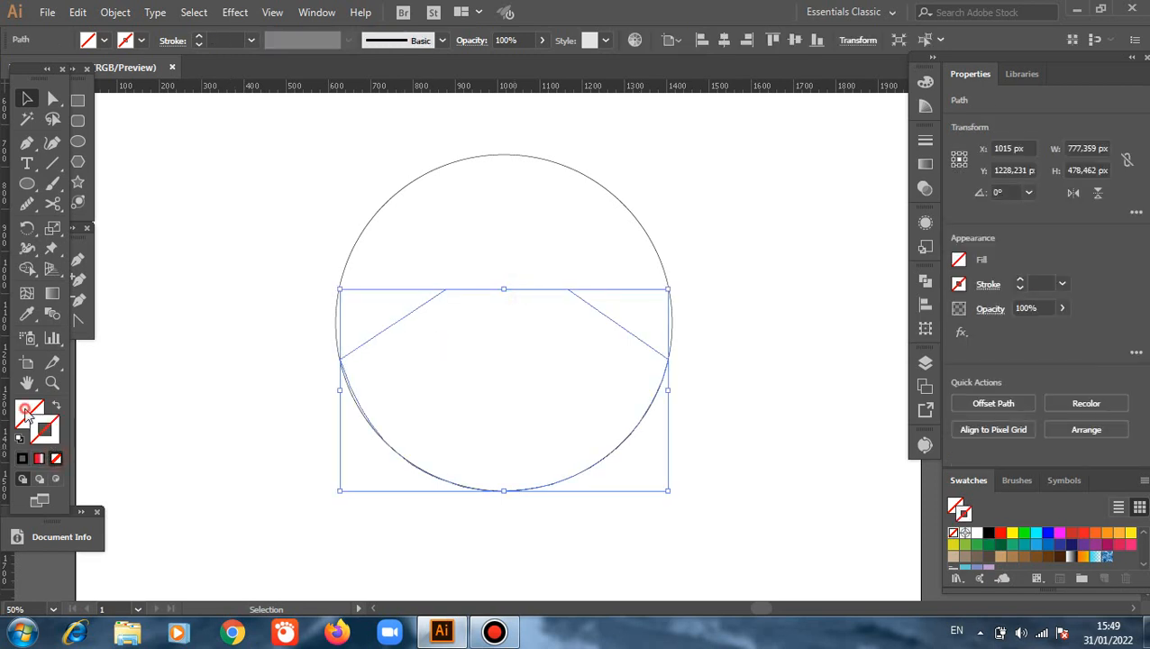
{"action": "left_click", "coordinate": [23, 407]}
{"action": "scroll", "coordinate": [1011, 551], "scroll_direction": "down", "scroll_amount": 3}
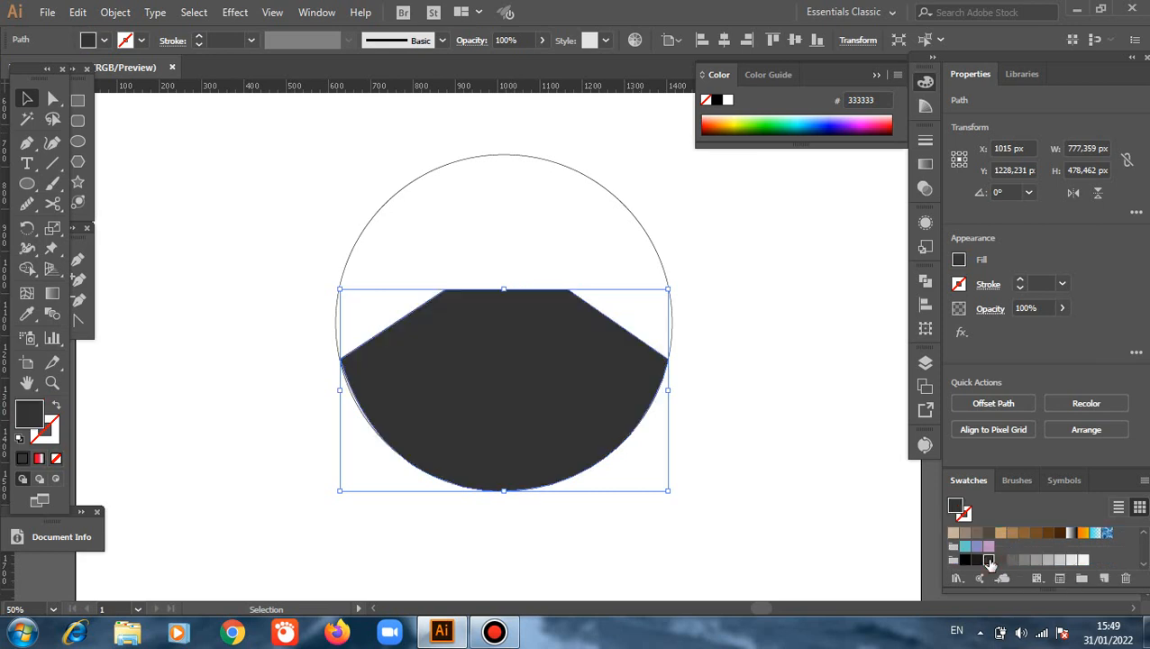
{"action": "left_click", "coordinate": [989, 559]}
{"action": "left_click", "coordinate": [797, 480]}
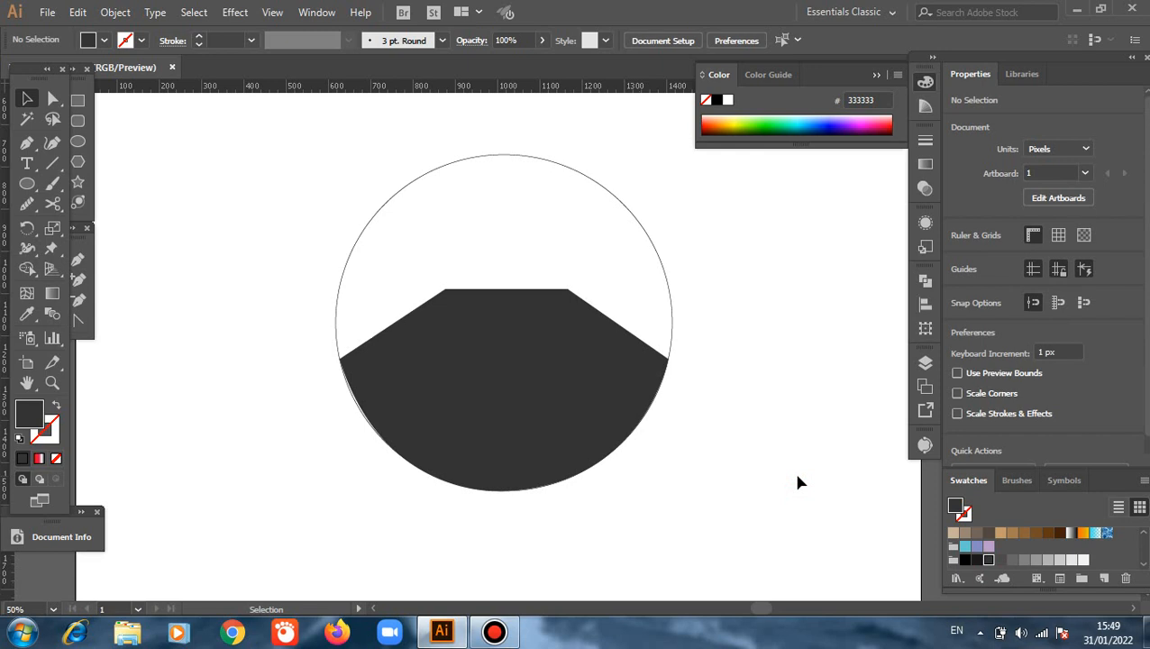
- With the Pen tool, begin a dark gray summit shape from the mountain's left slope, curving up to the first peak at about X 1015, Y 917 px
{"action": "left_click", "coordinate": [77, 261]}
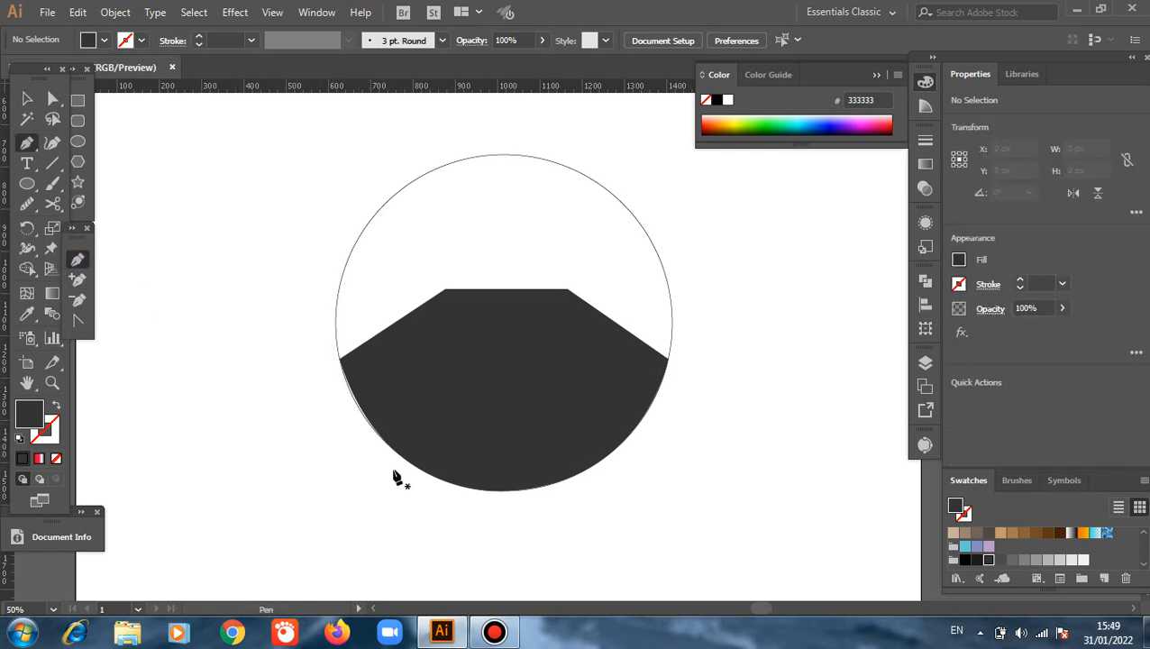
{"action": "left_click", "coordinate": [374, 336]}
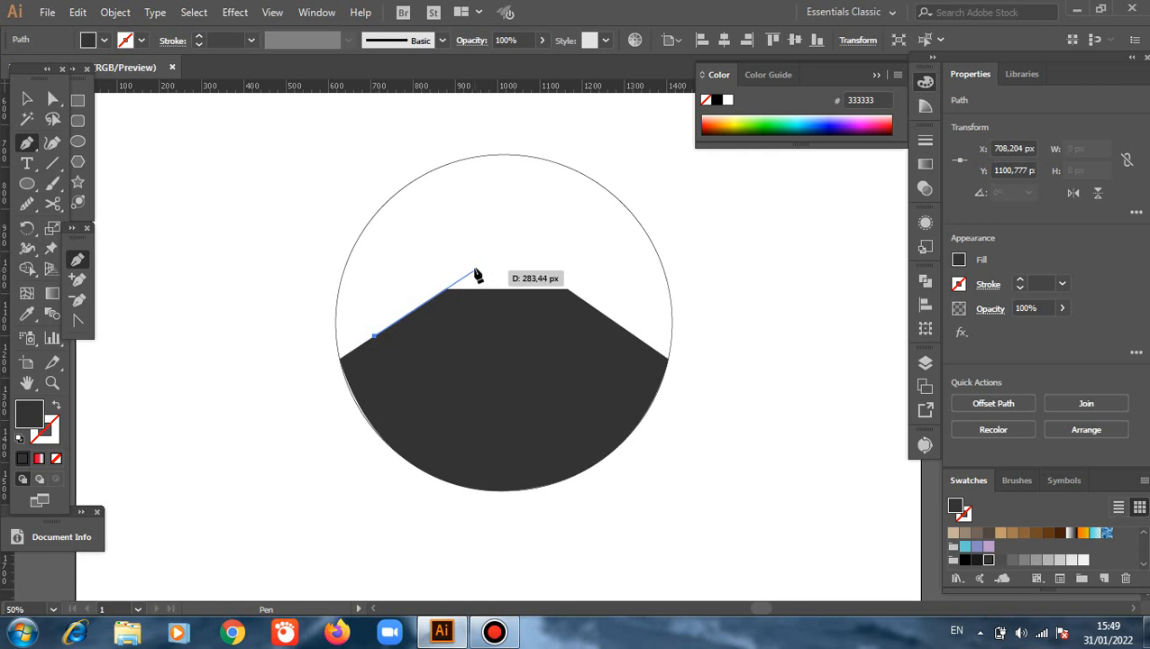
{"action": "left_click_drag", "start_coordinate": [474, 263], "coordinate": [482, 250]}
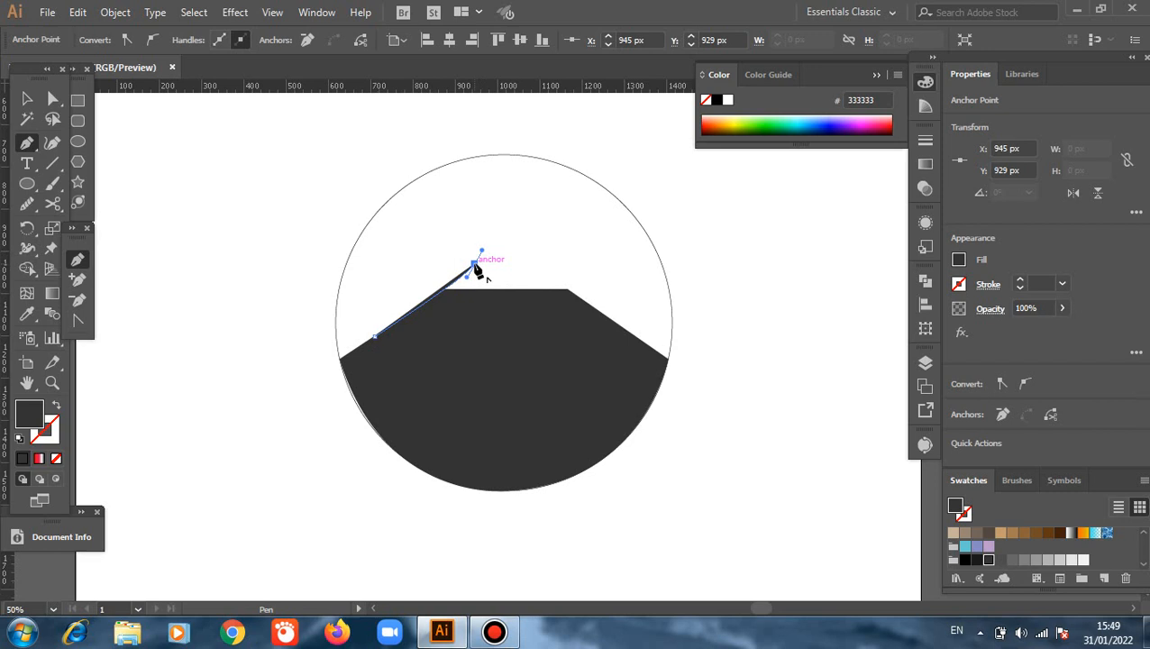
{"action": "left_click", "coordinate": [475, 265]}
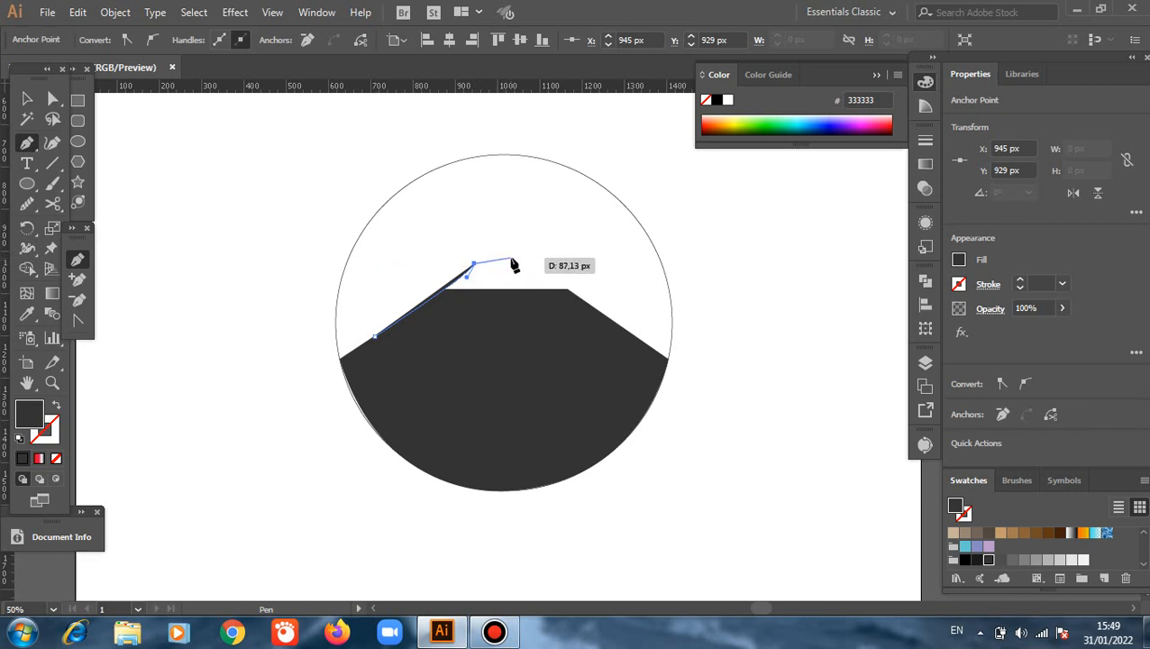
{"action": "left_click", "coordinate": [504, 259]}
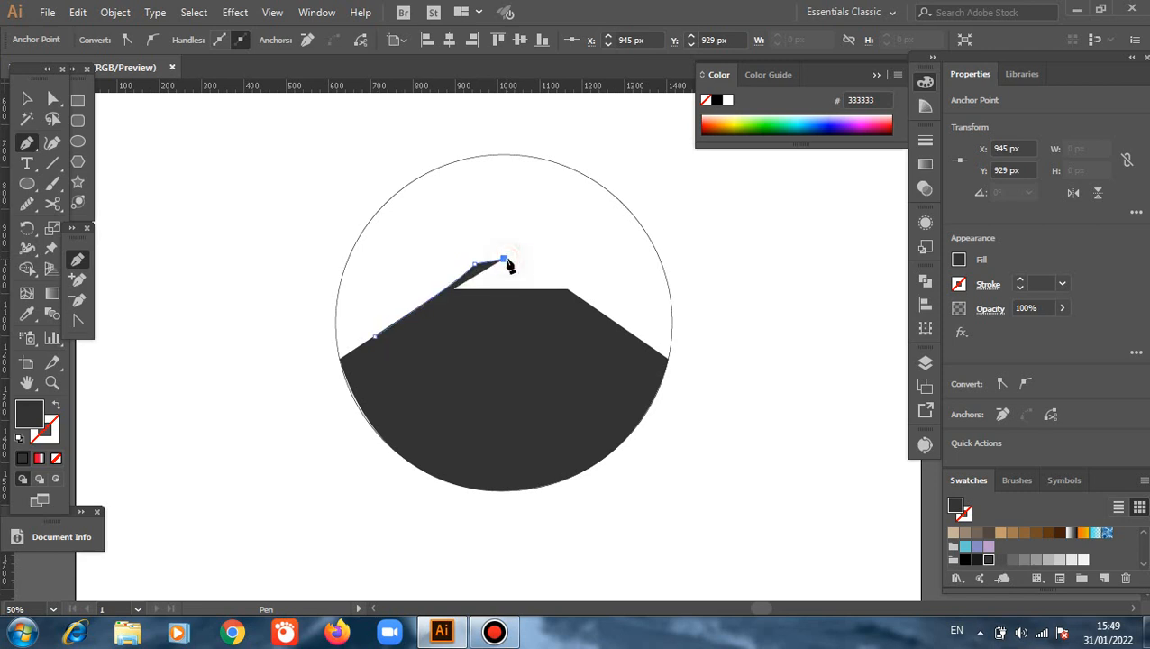
{"action": "left_click", "coordinate": [505, 260]}
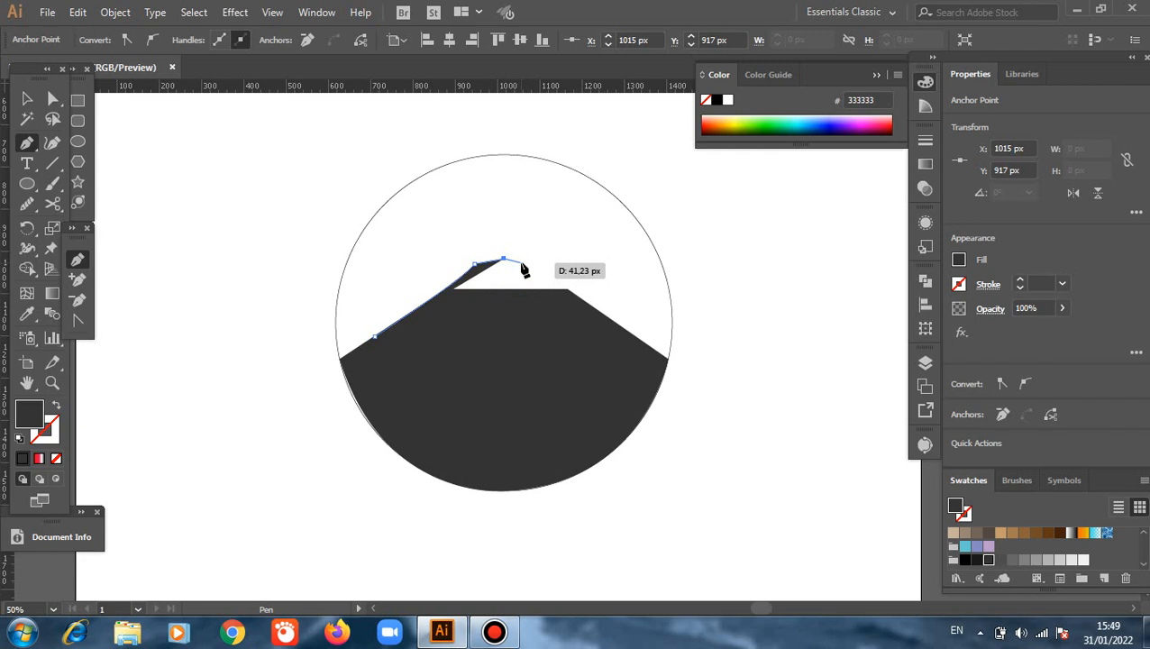
- Continue the summit outline through a flat notch at Y 943 px, a peak at X 1115, Y 917 px, and a tip at X 1159, Y 931 px
{"action": "left_click", "coordinate": [508, 269]}
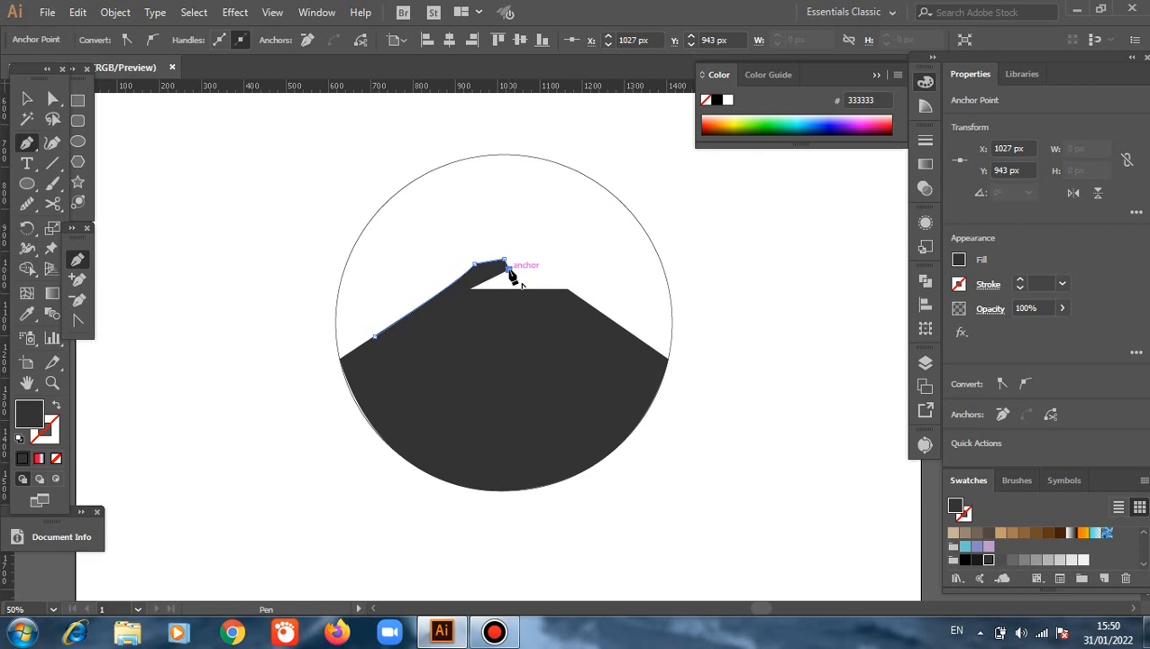
{"action": "left_click_drag", "start_coordinate": [510, 269], "coordinate": [546, 259]}
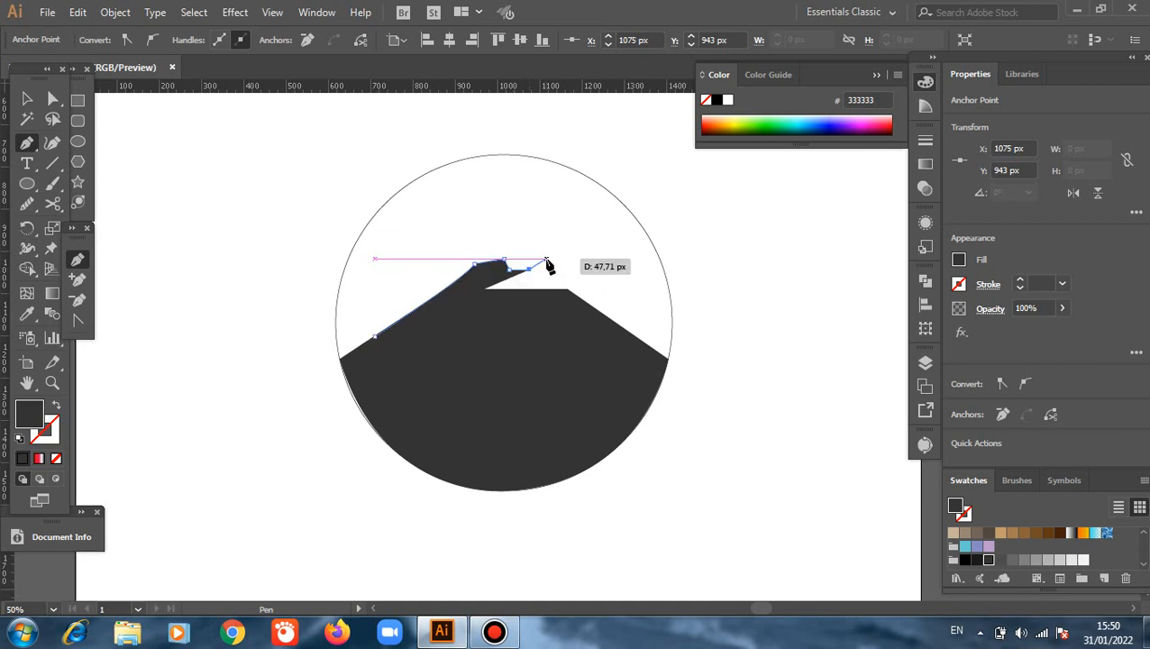
{"action": "left_click", "coordinate": [546, 259]}
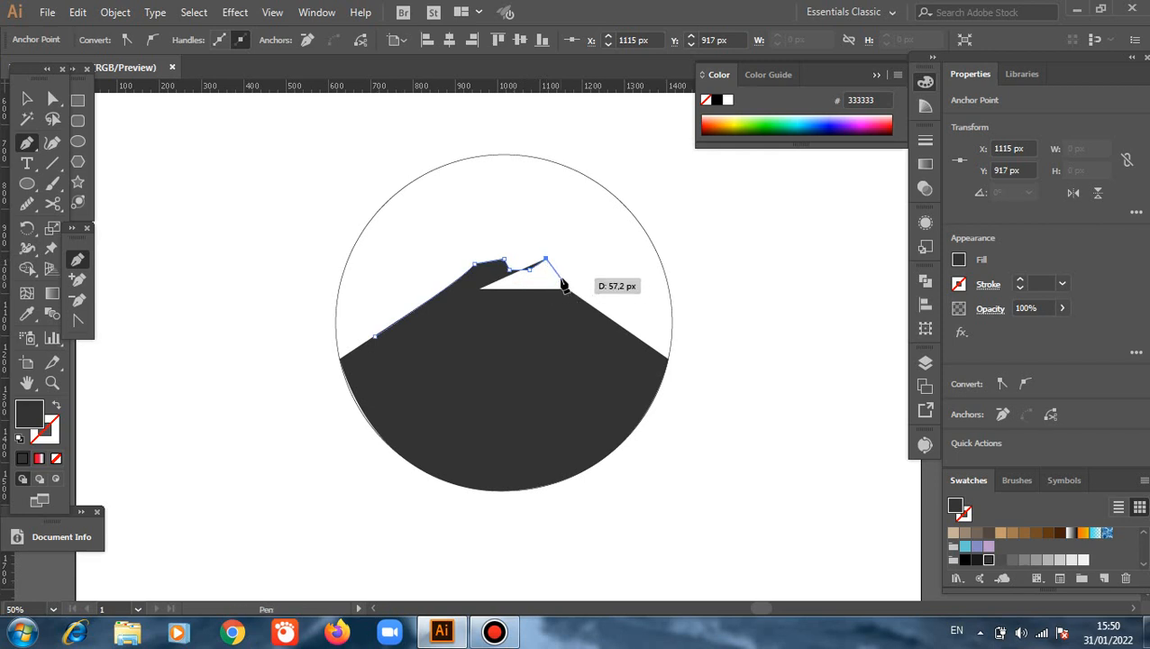
{"action": "left_click", "coordinate": [561, 278]}
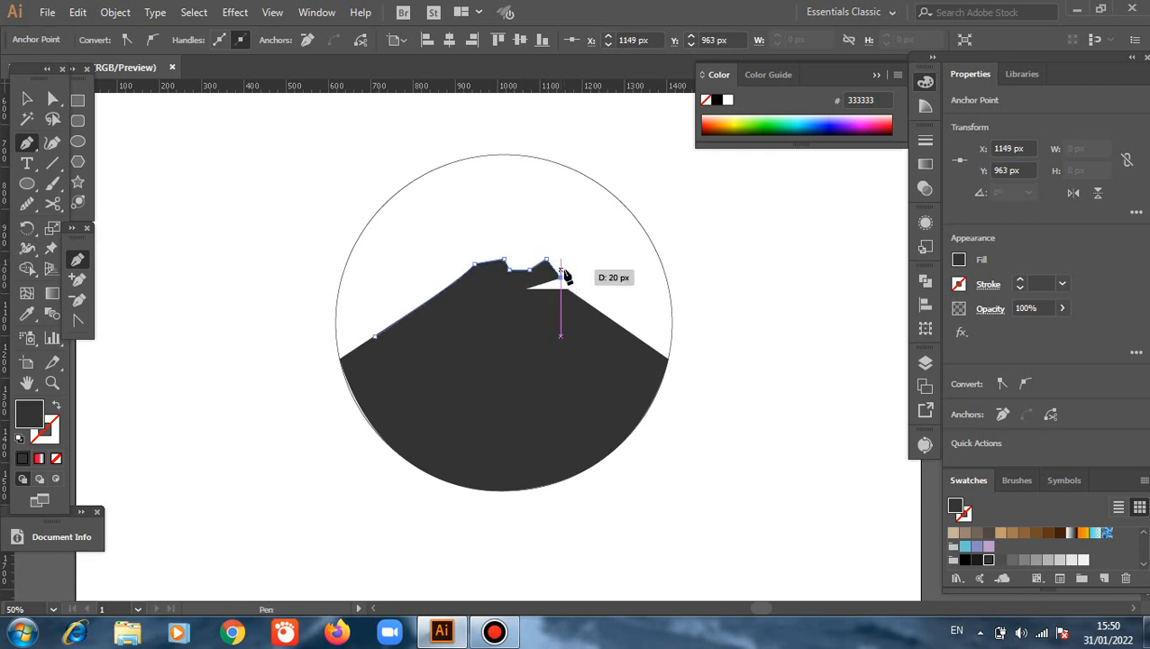
{"action": "left_click", "coordinate": [565, 264]}
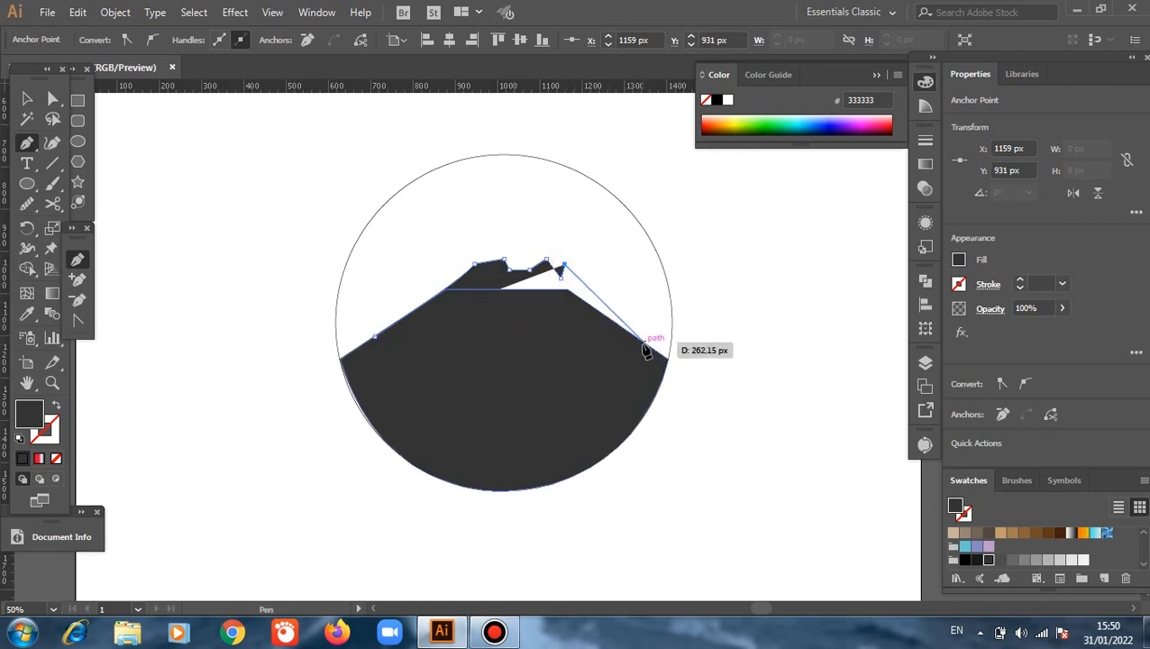
- Curve the summit outline down the mountain's right slope to about X 1346, Y 1115 px, and remove that anchor's outgoing handle
{"action": "left_click_drag", "start_coordinate": [644, 342], "coordinate": [720, 381]}
{"action": "left_click_drag", "start_coordinate": [730, 390], "coordinate": [744, 397]}
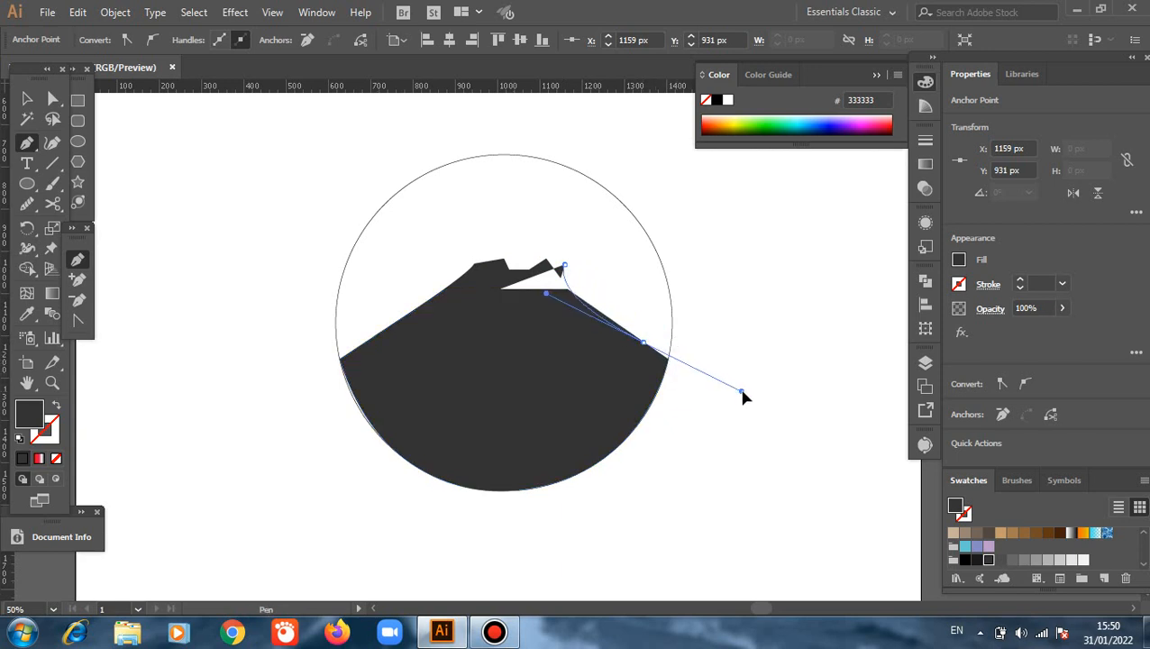
{"action": "left_click_drag", "start_coordinate": [742, 397], "coordinate": [727, 399]}
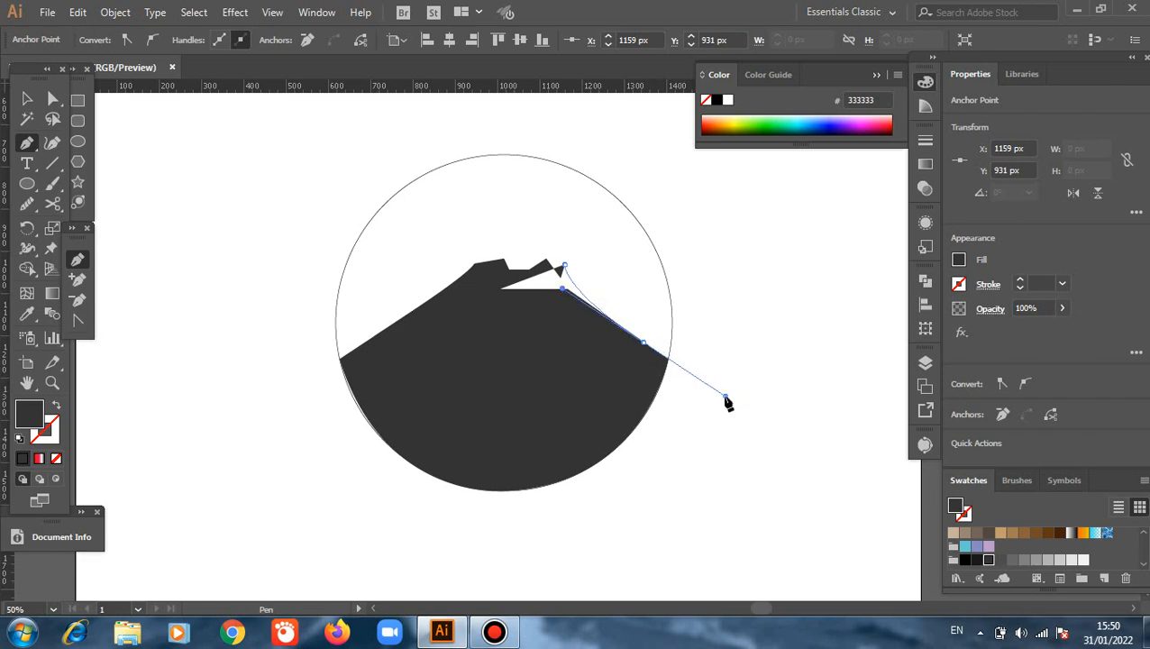
{"action": "left_click", "coordinate": [643, 346]}
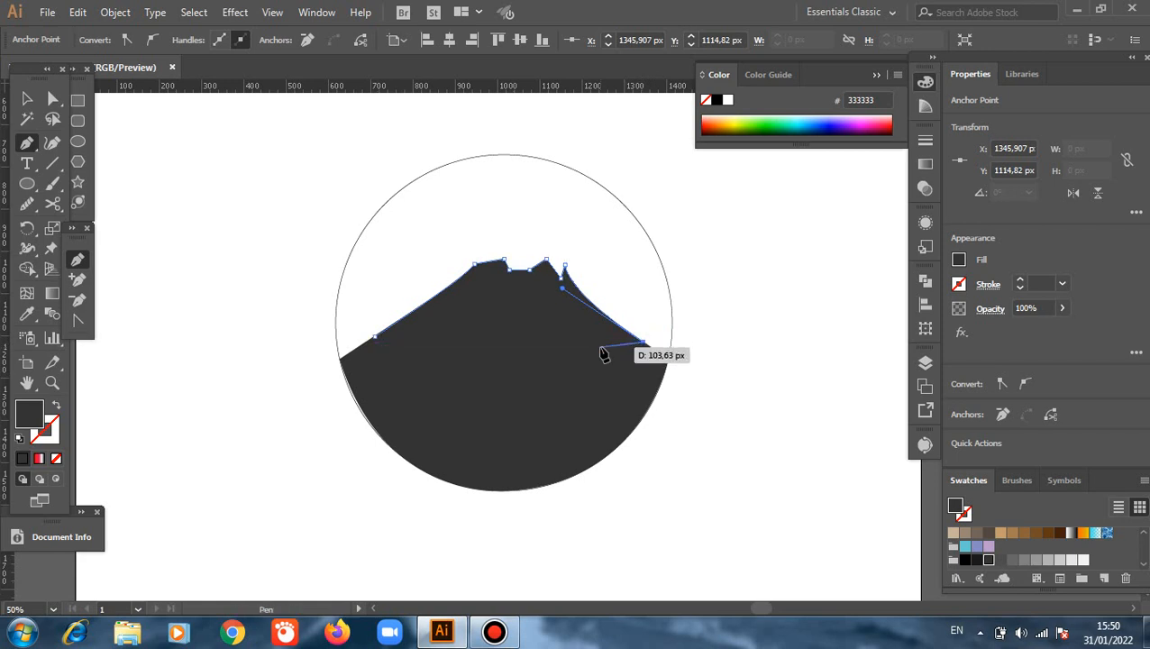
- Draw the summit shape's zigzag lower edge back across the mountain with mixed curves and points, closing it at the left-slope starting anchor
{"action": "left_click_drag", "start_coordinate": [589, 350], "coordinate": [601, 385]}
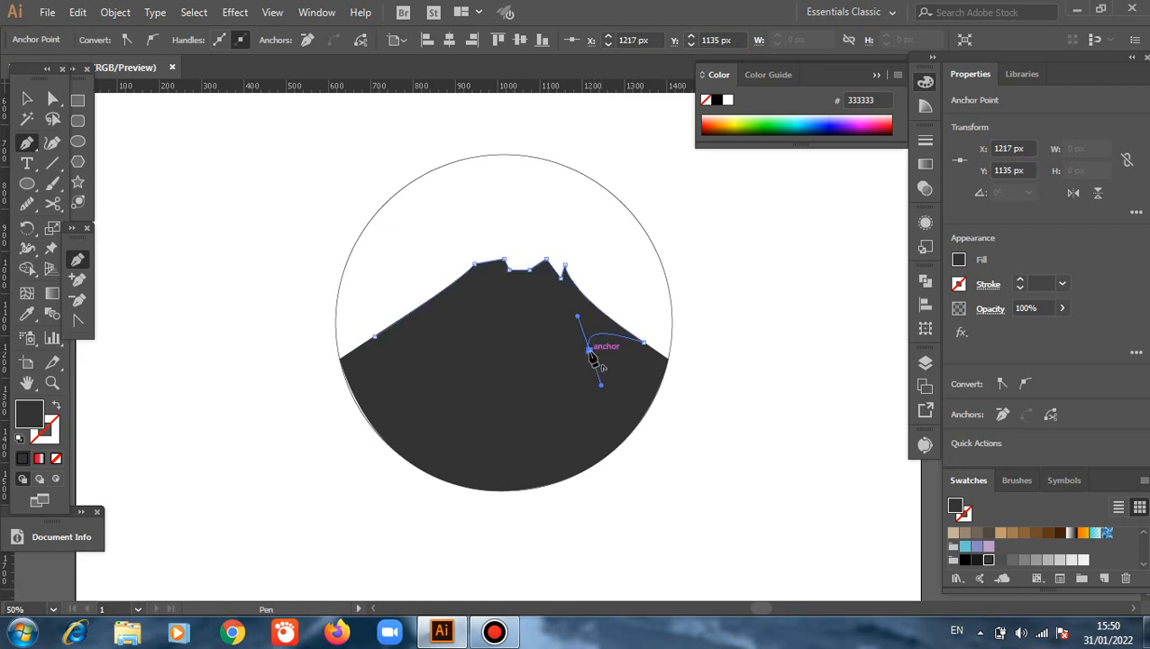
{"action": "left_click_drag", "start_coordinate": [590, 351], "coordinate": [556, 369]}
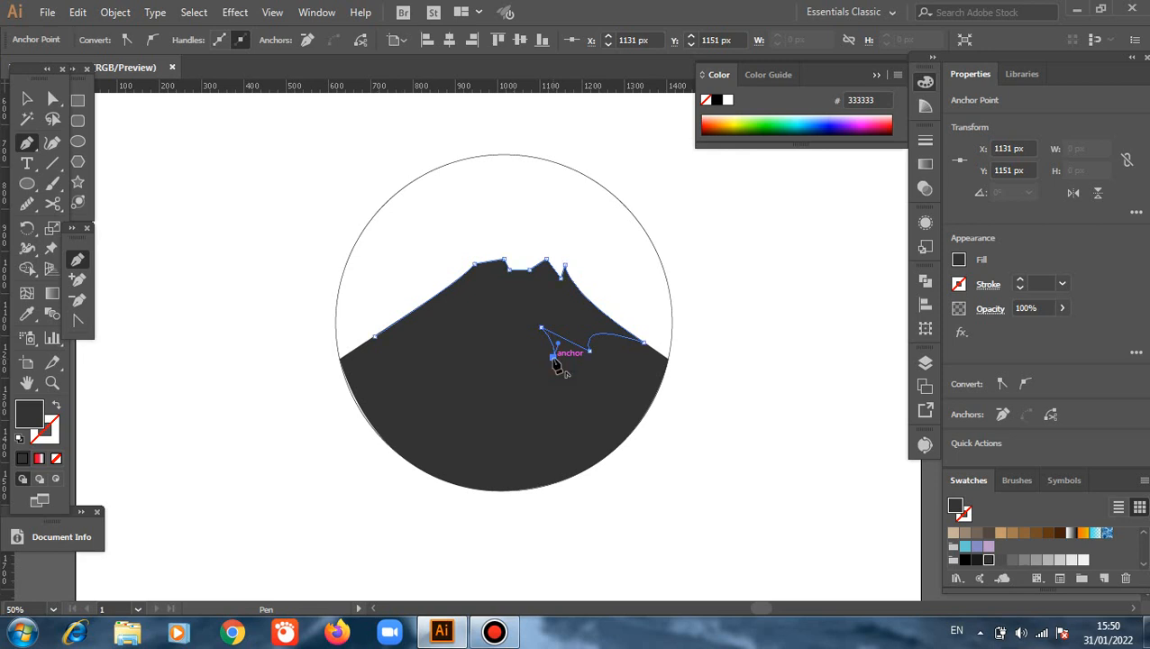
{"action": "left_click_drag", "start_coordinate": [556, 364], "coordinate": [521, 354]}
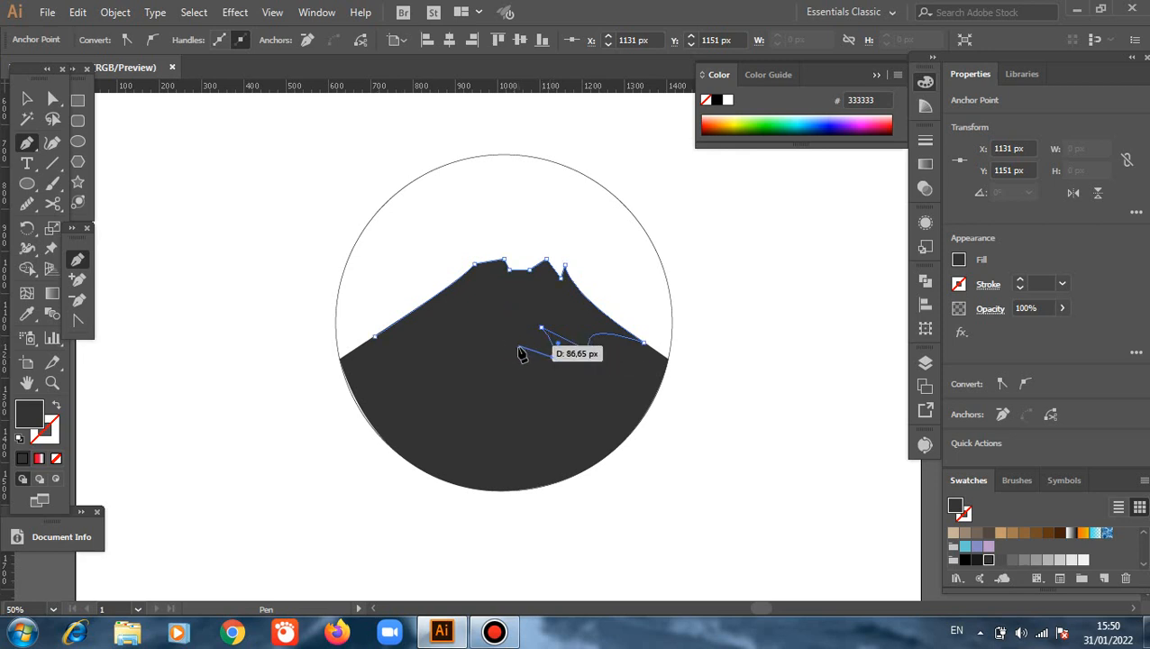
{"action": "left_click", "coordinate": [521, 341]}
{"action": "left_click", "coordinate": [493, 358]}
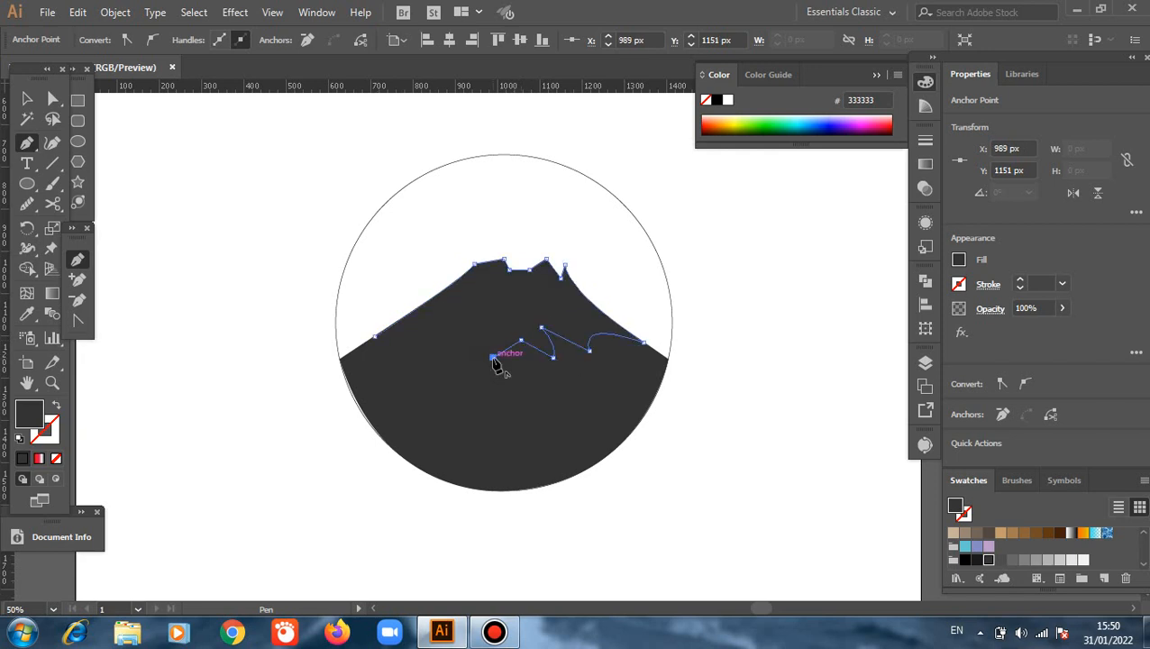
{"action": "left_click_drag", "start_coordinate": [494, 359], "coordinate": [450, 357]}
{"action": "left_click", "coordinate": [477, 323]}
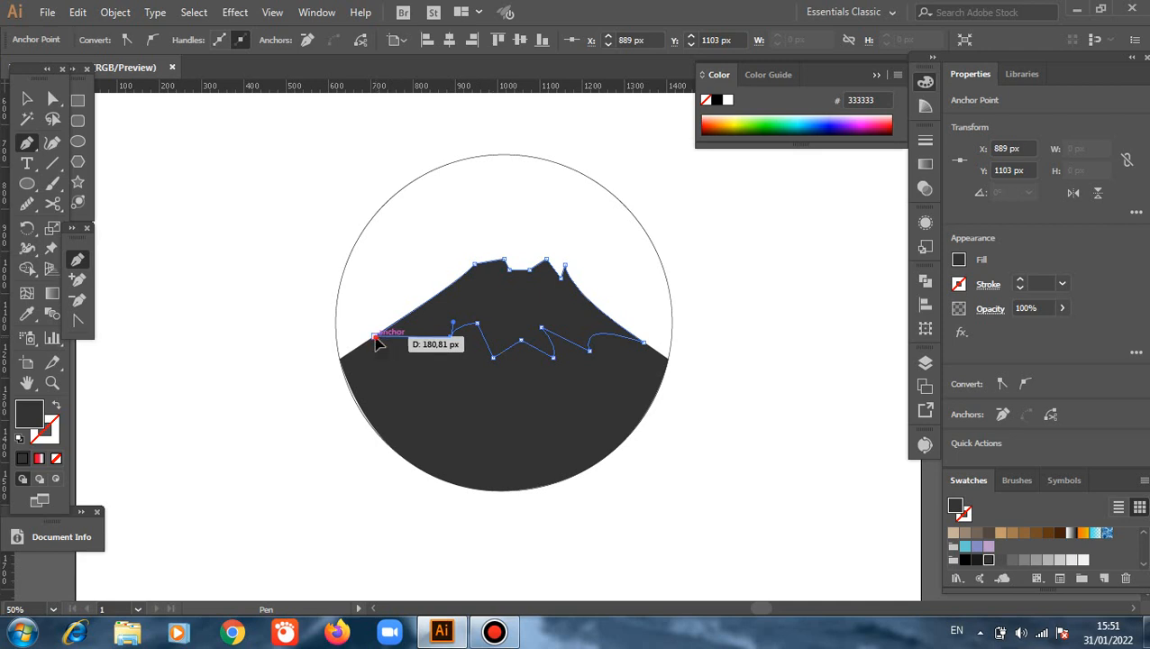
{"action": "left_click_drag", "start_coordinate": [375, 338], "coordinate": [337, 355]}
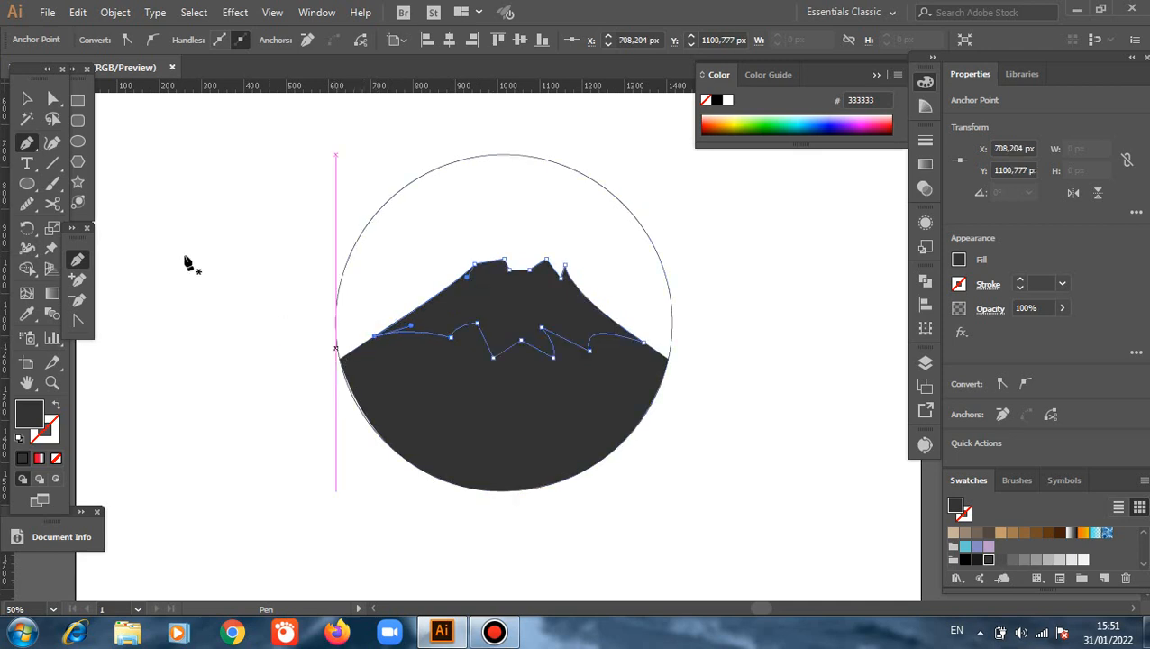
- Fill the summit shape with light gray e6e6e6 and deselect it
{"action": "left_click", "coordinate": [27, 99]}
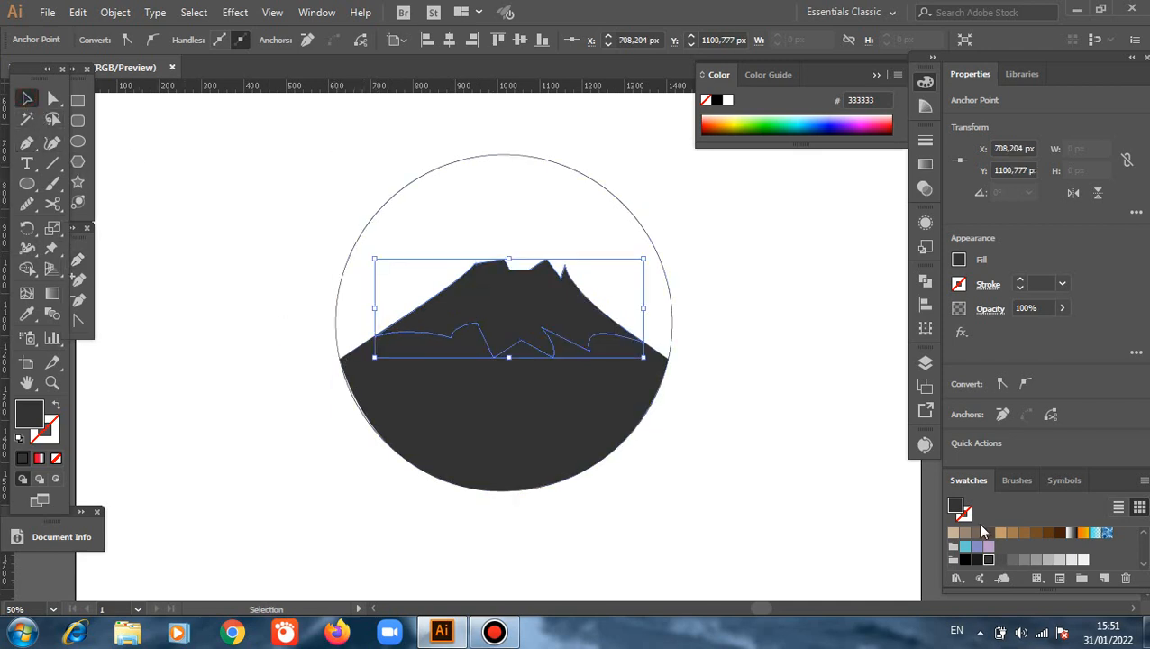
{"action": "left_click", "coordinate": [1072, 560]}
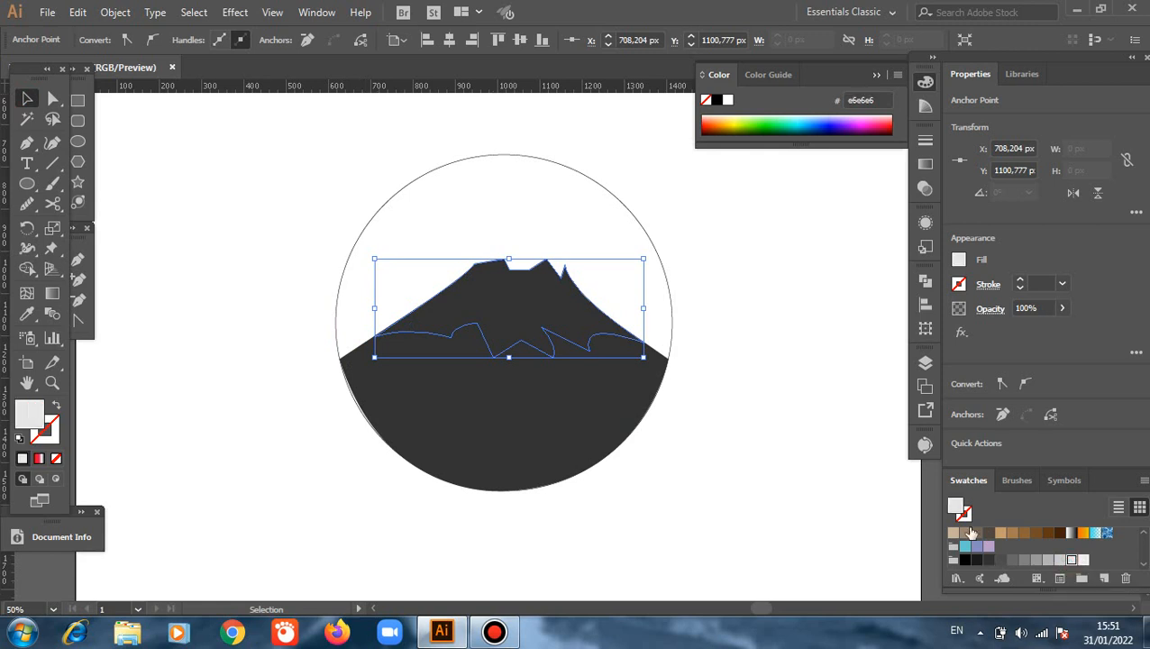
{"action": "left_click", "coordinate": [203, 238]}
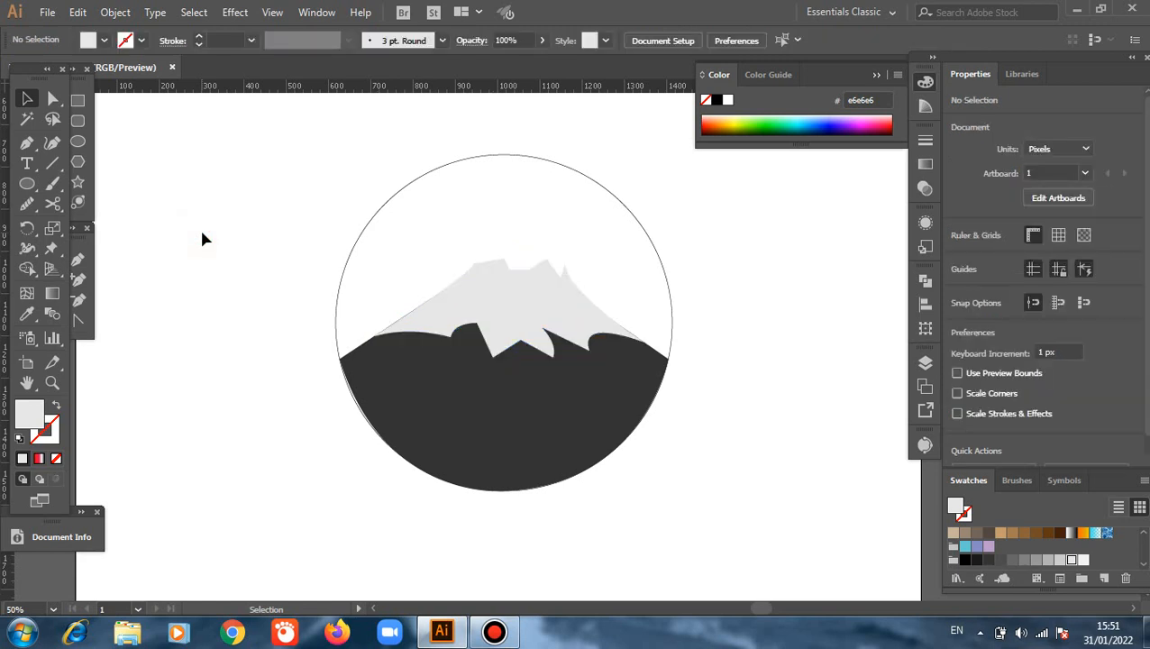
- Draw a circle about 388 px in diameter centred on the summit and fill it with the orange-yellow gradient swatch
{"action": "scroll", "coordinate": [262, 346], "scroll_direction": "up", "scroll_amount": 2}
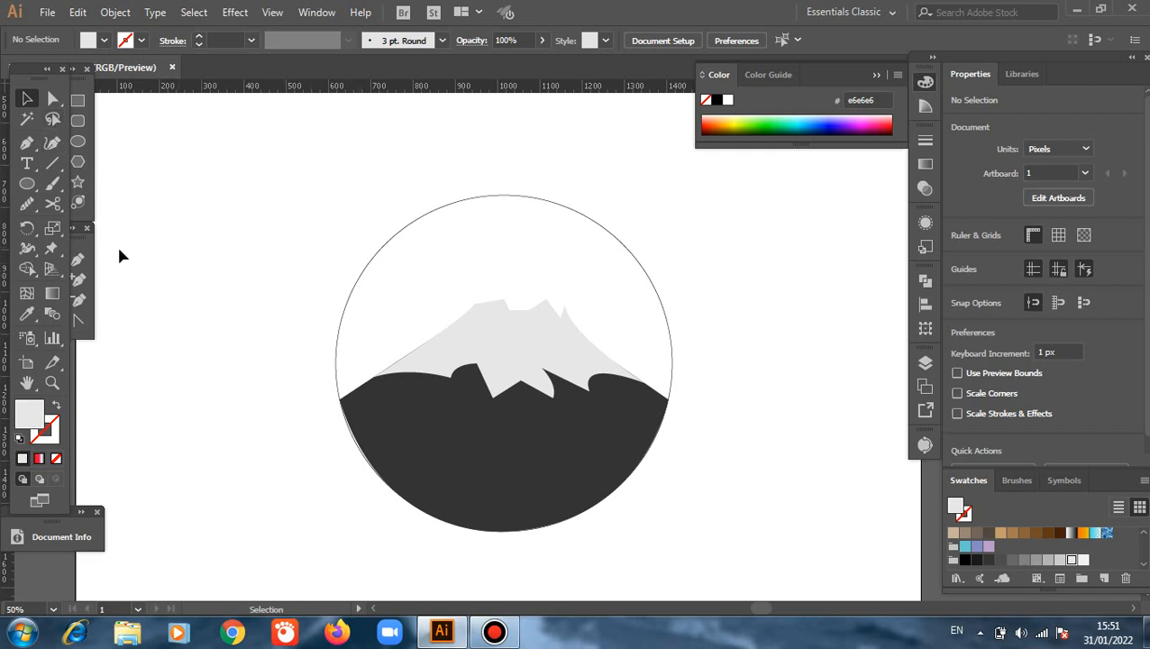
{"action": "left_click", "coordinate": [79, 141]}
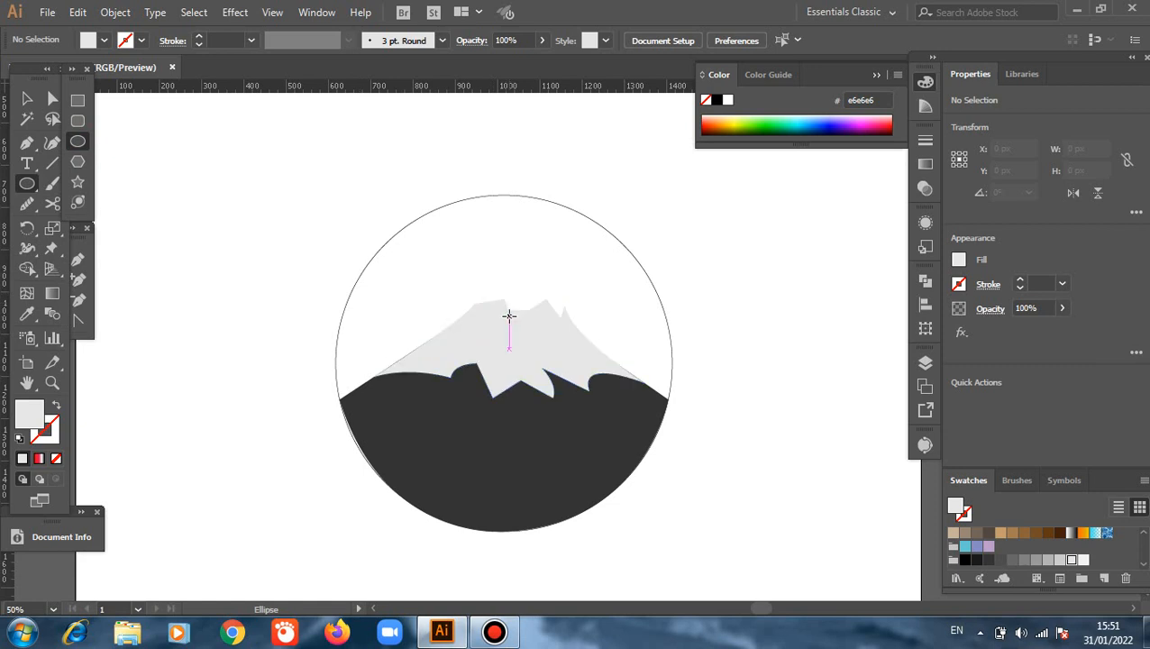
{"action": "left_click_drag", "start_coordinate": [509, 315], "coordinate": [533, 397]}
{"action": "left_click", "coordinate": [27, 100]}
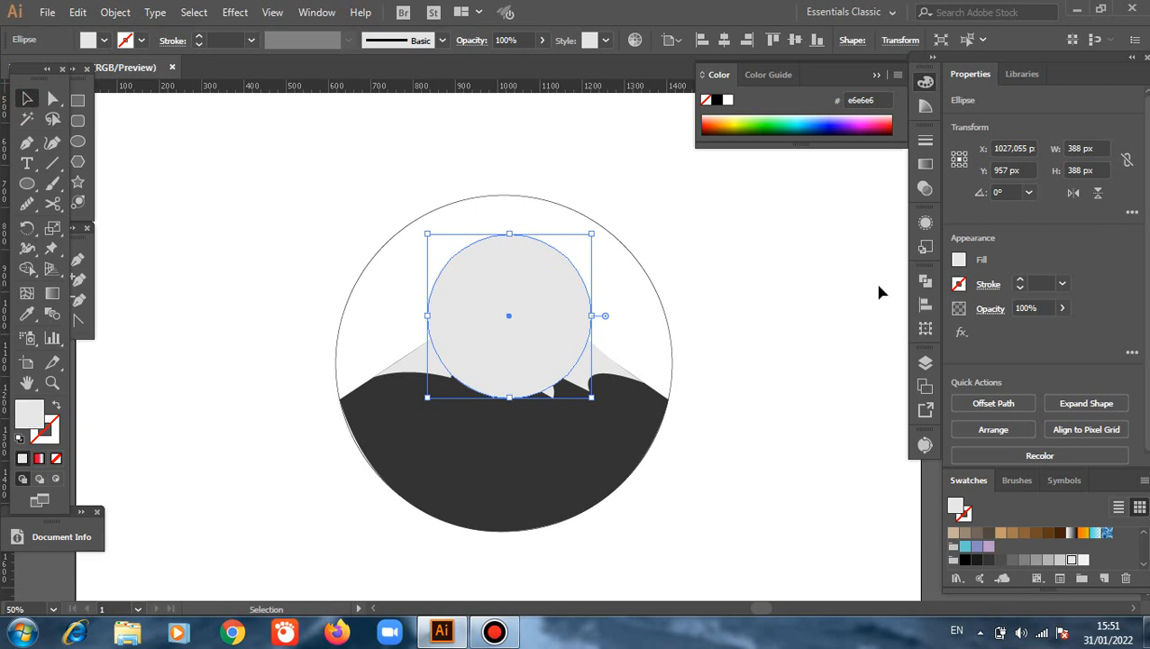
{"action": "left_click", "coordinate": [1083, 534]}
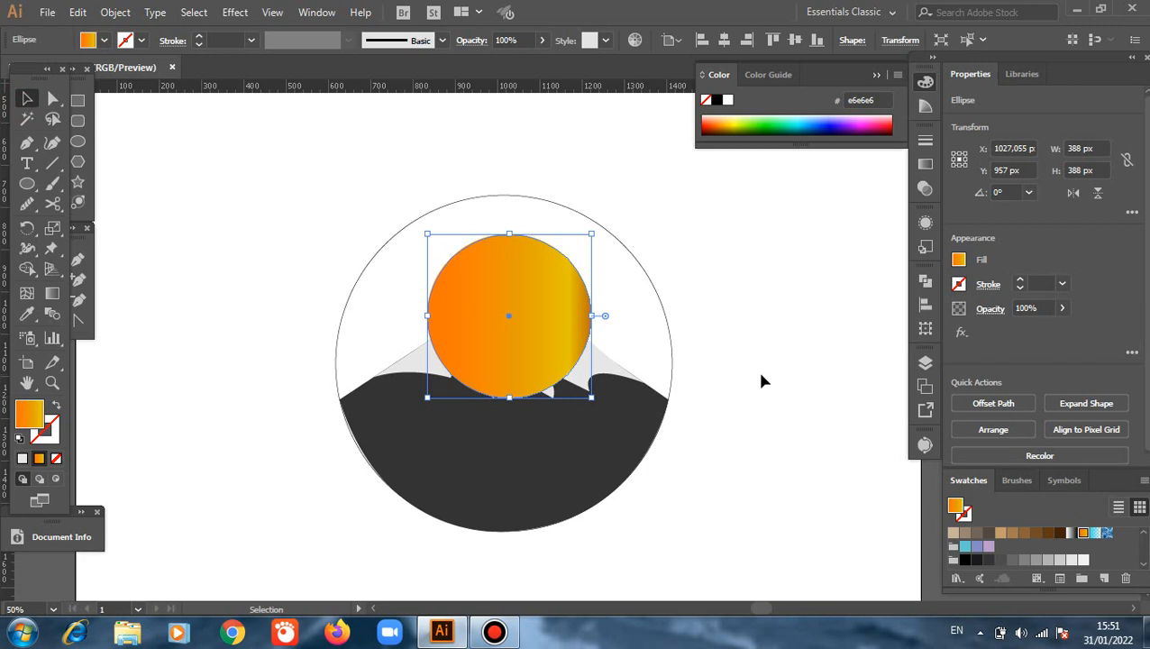
- Change the first color stop of the circle's linear gradient, at location 0%, to the red swatch
{"action": "left_click", "coordinate": [926, 166]}
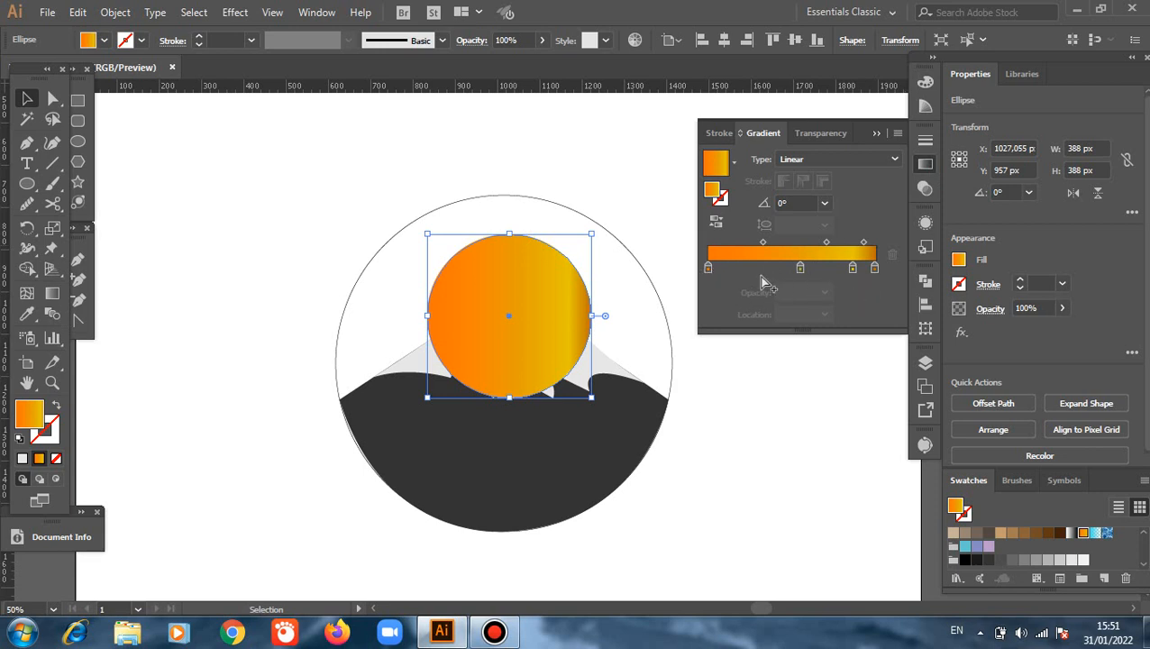
{"action": "left_click", "coordinate": [708, 269]}
{"action": "double_click", "coordinate": [708, 268]}
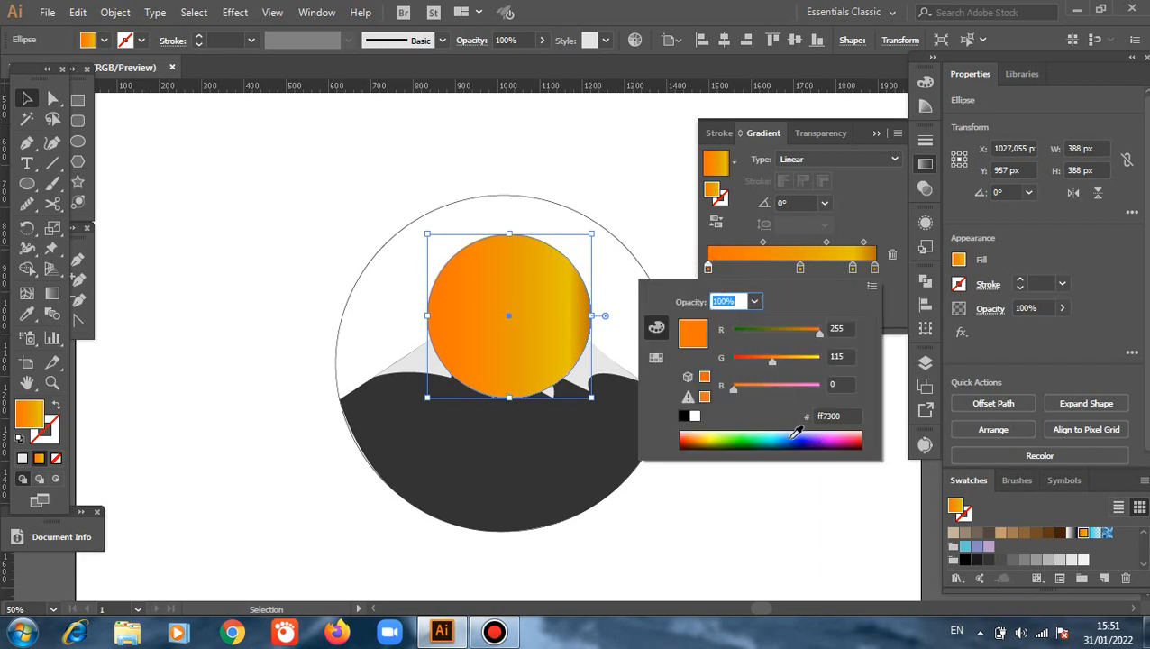
{"action": "left_click", "coordinate": [656, 359]}
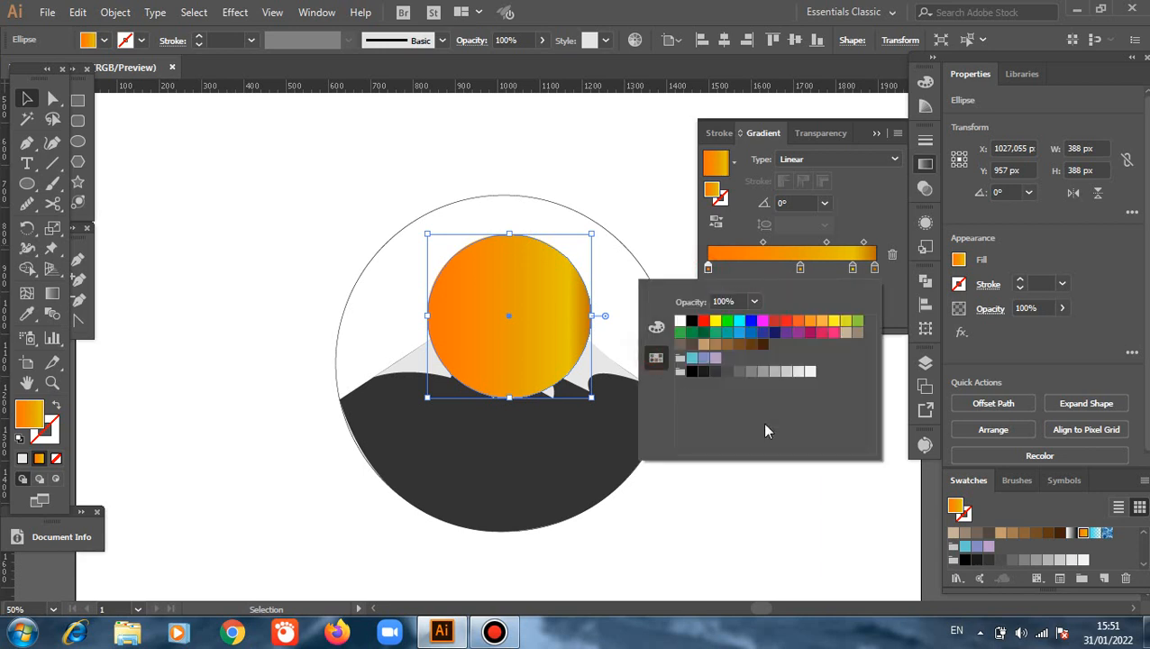
{"action": "left_click", "coordinate": [704, 324]}
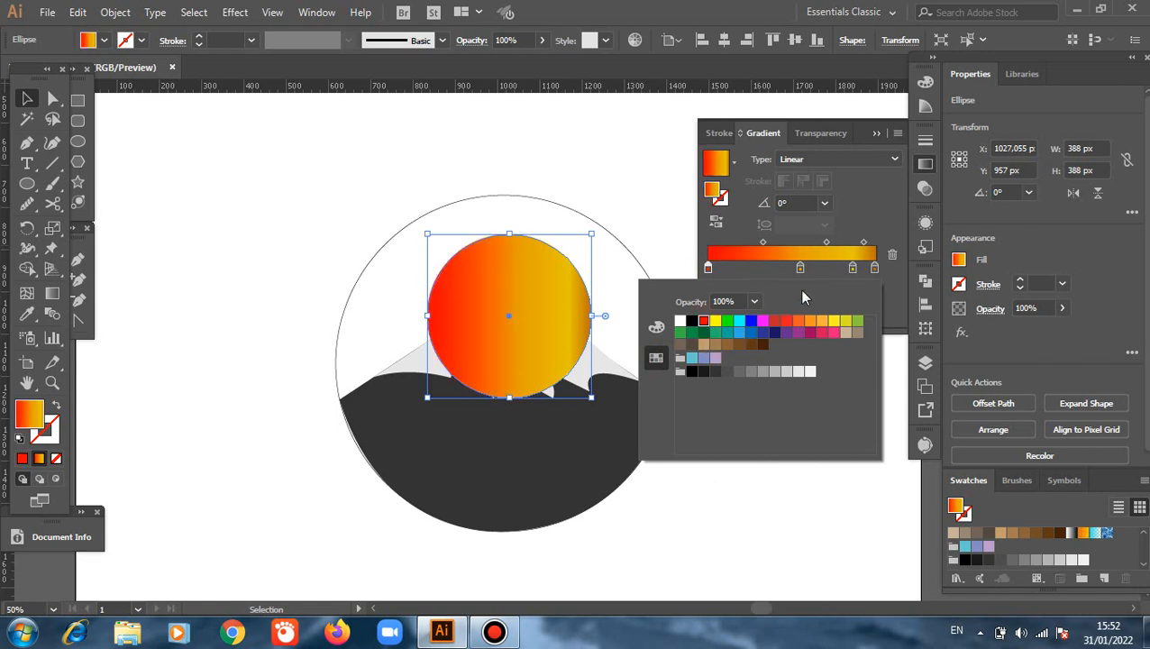
{"action": "left_click", "coordinate": [321, 213]}
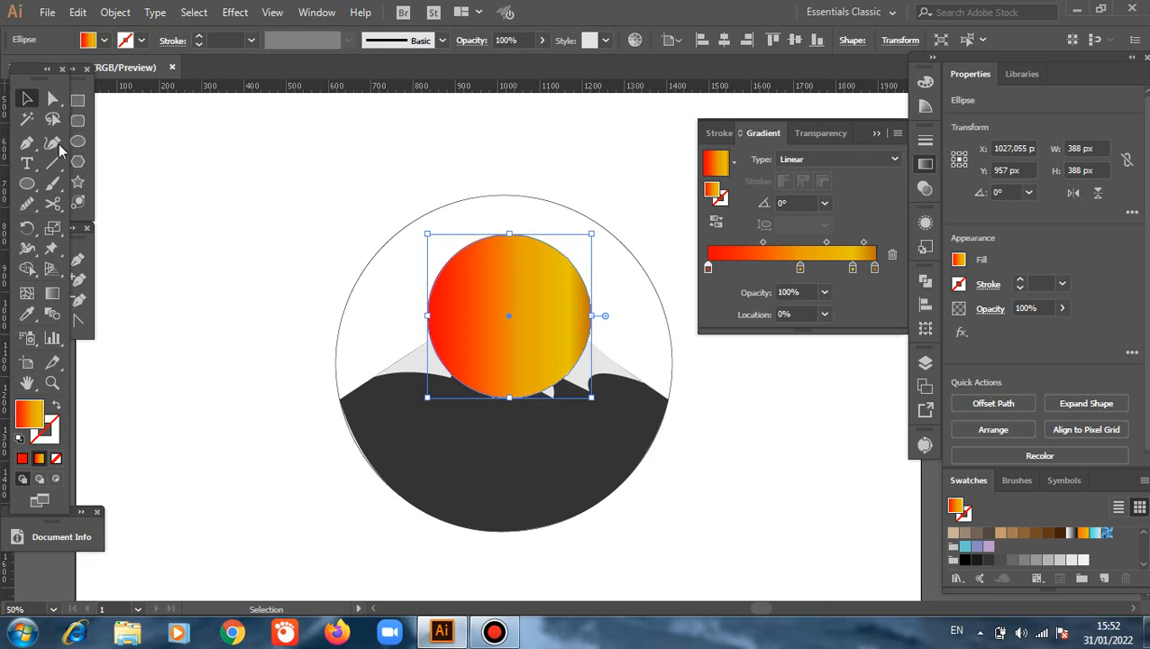
- Try near-vertical and slanted directions for the circle's gradient with the Gradient tool
{"action": "left_click", "coordinate": [49, 297]}
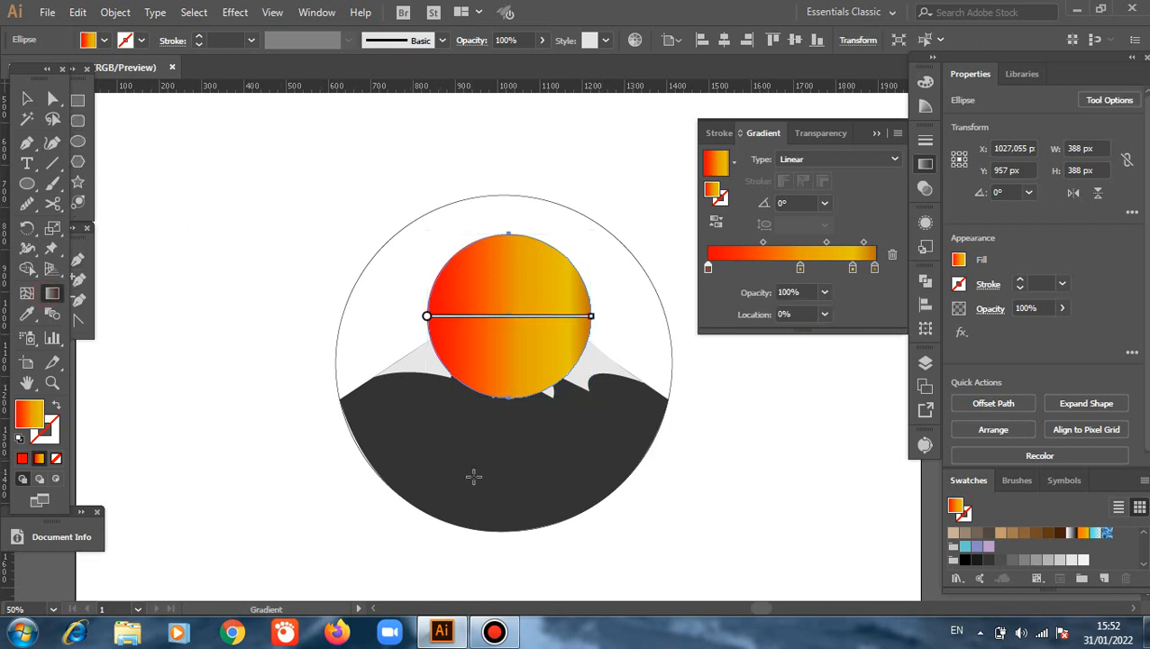
{"action": "left_click_drag", "start_coordinate": [486, 486], "coordinate": [475, 332]}
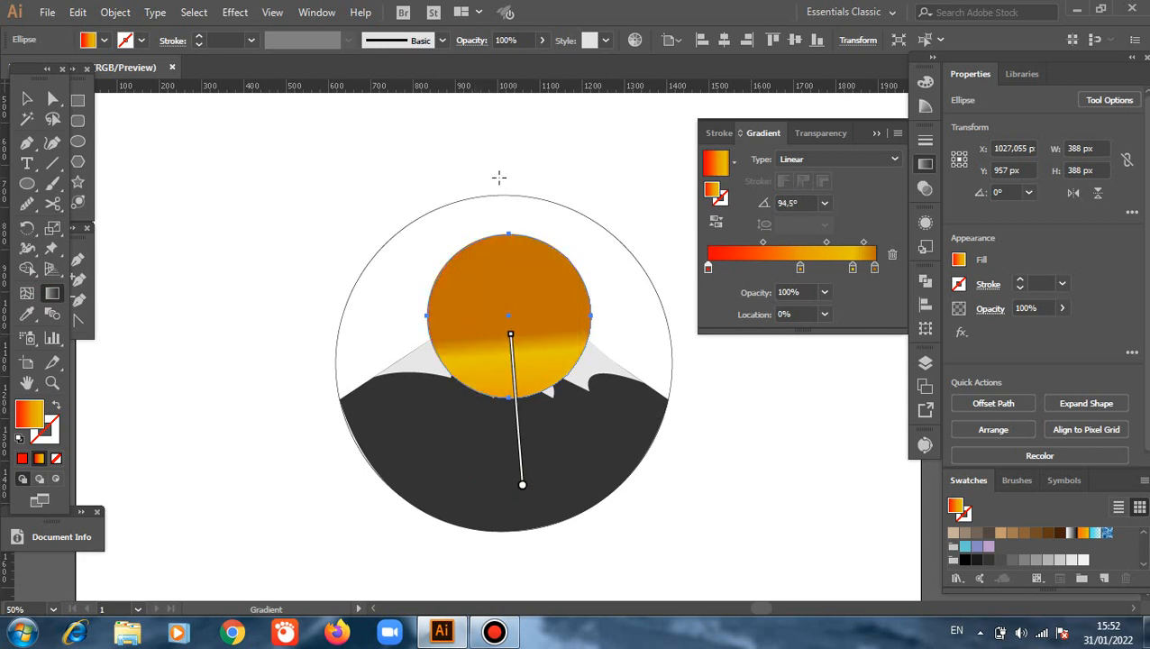
{"action": "left_click_drag", "start_coordinate": [498, 164], "coordinate": [492, 303]}
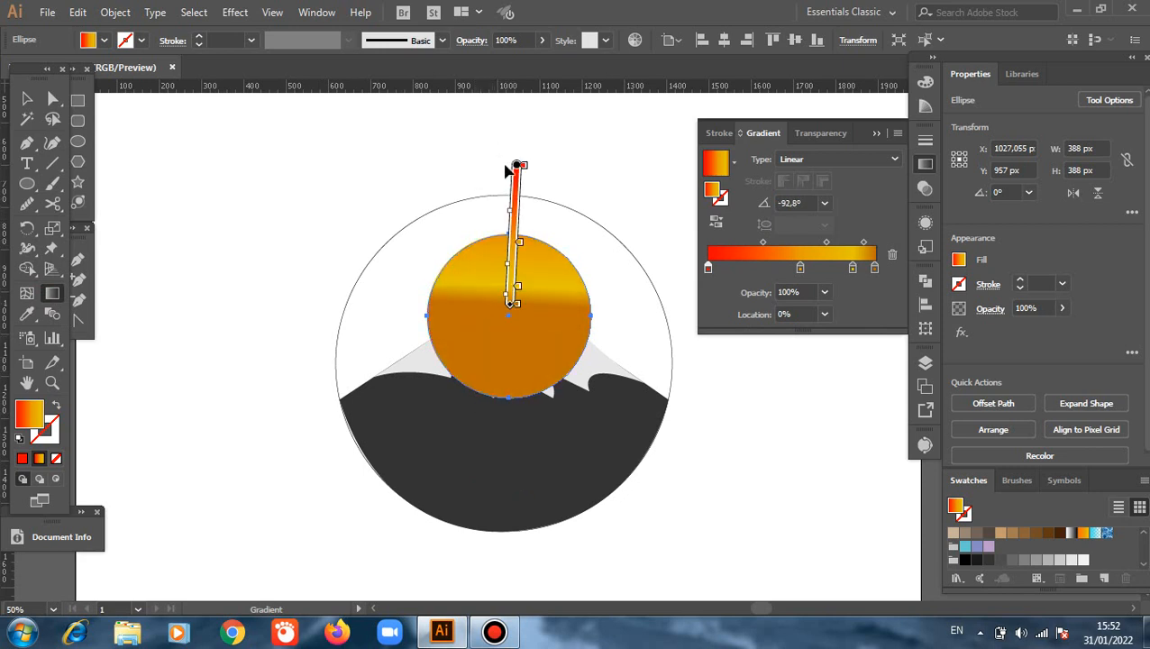
{"action": "left_click_drag", "start_coordinate": [499, 133], "coordinate": [491, 373]}
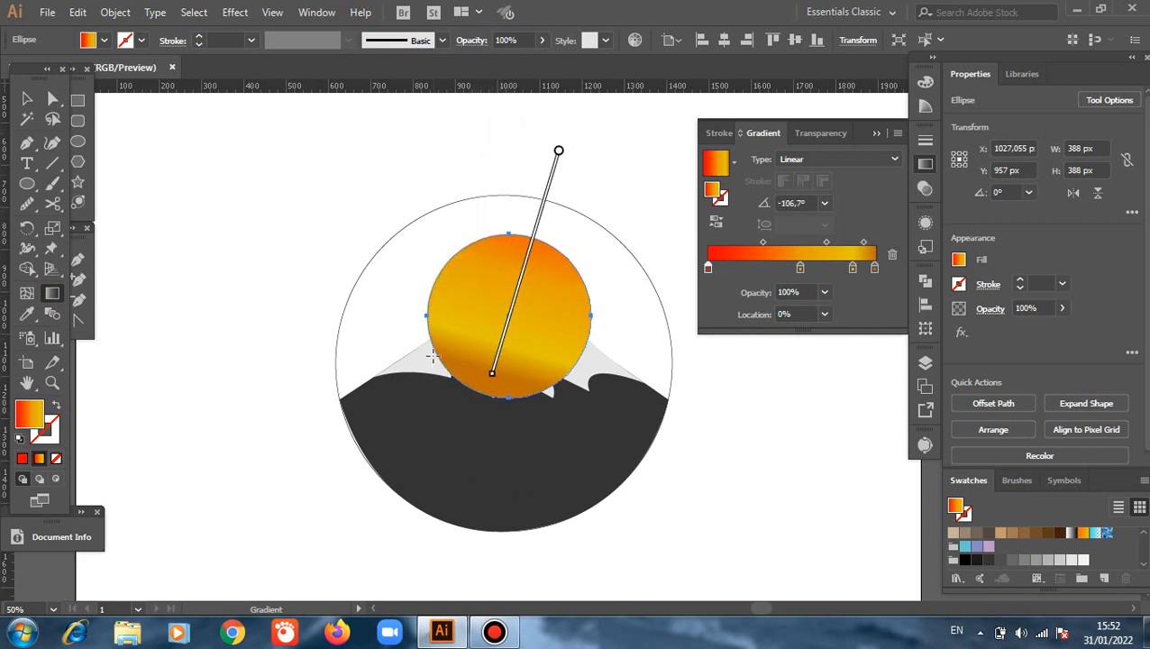
- Try a diagonal gradient on the circle at about 42.4°, rising from lower left to upper right, and shift it along that line
{"action": "left_click_drag", "start_coordinate": [311, 476], "coordinate": [619, 196]}
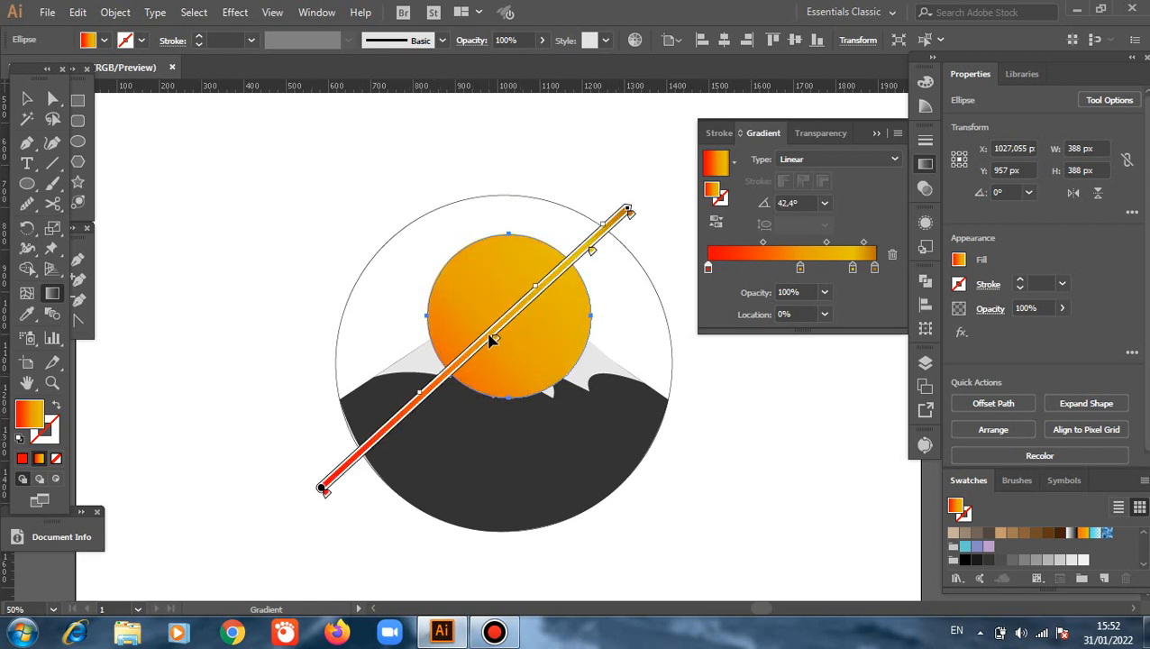
{"action": "mouse_move", "coordinate": [492, 341]}
{"action": "left_mouse_down"}
{"action": "mouse_move", "coordinate": [552, 295]}
{"action": "mouse_move", "coordinate": [527, 302]}
{"action": "left_mouse_up"}
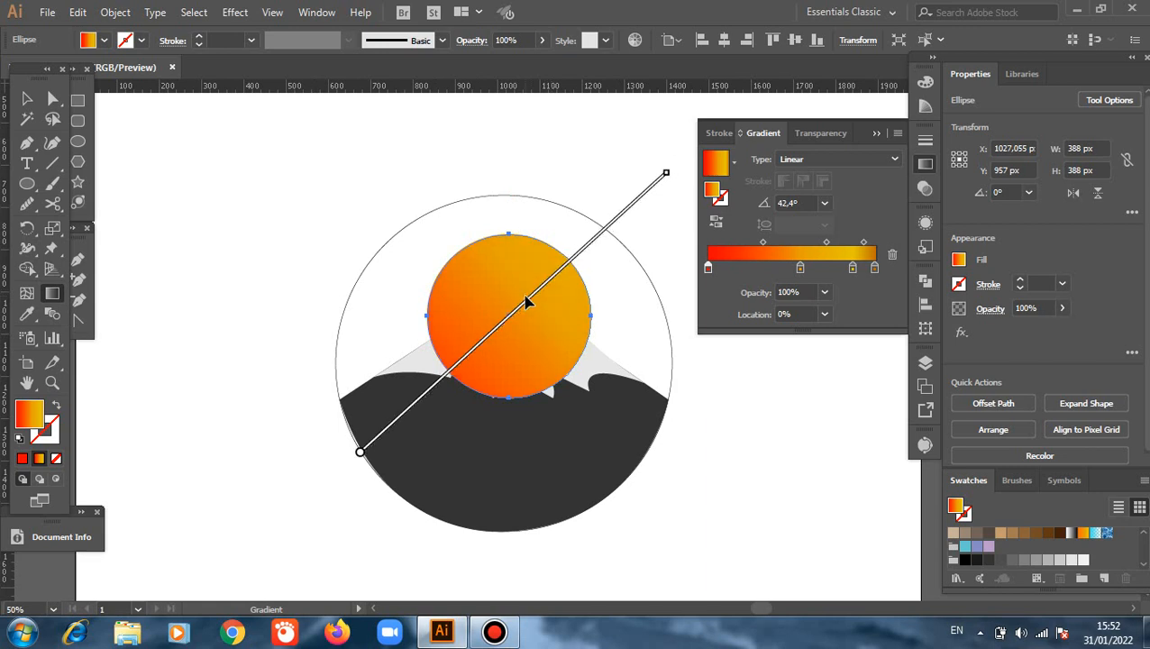
{"action": "mouse_move", "coordinate": [526, 302]}
{"action": "left_mouse_down"}
{"action": "mouse_move", "coordinate": [565, 285]}
{"action": "mouse_move", "coordinate": [548, 301]}
{"action": "left_mouse_up"}
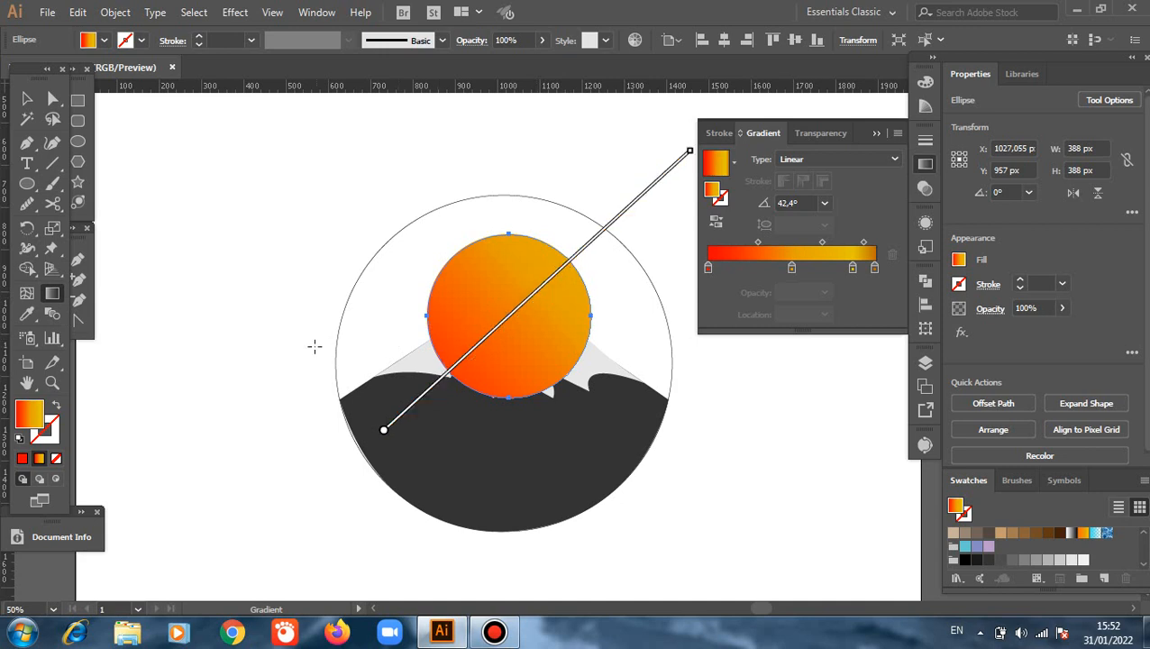
- Redirect the circle's gradient to about -144.4° so red starts at its upper right, and shift it toward the lower left
{"action": "left_click_drag", "start_coordinate": [634, 160], "coordinate": [318, 386]}
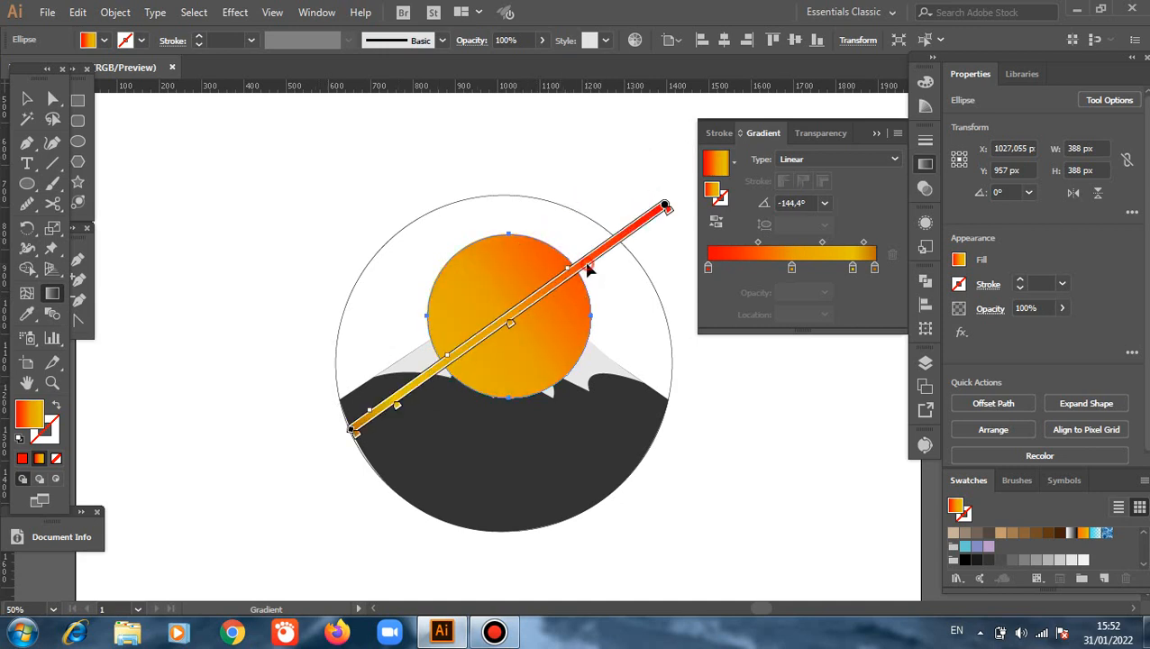
{"action": "left_click_drag", "start_coordinate": [588, 267], "coordinate": [570, 296]}
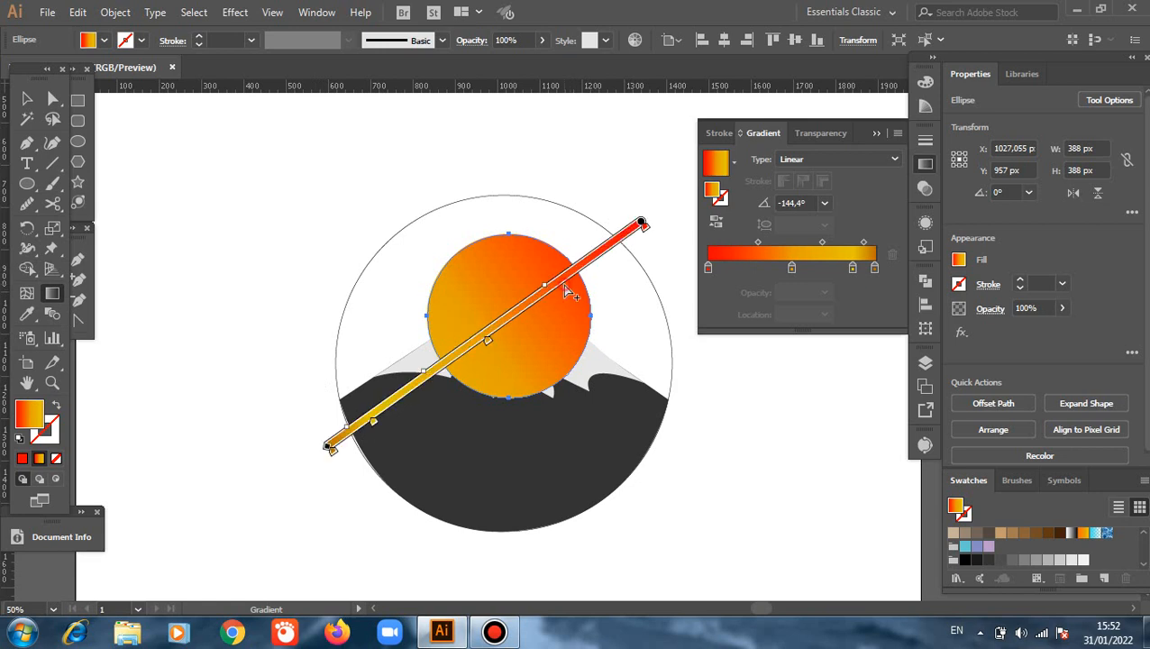
- Add a color stop between the red and orange stops of the sun's gradient and deselect the sun
{"action": "left_click", "coordinate": [557, 287]}
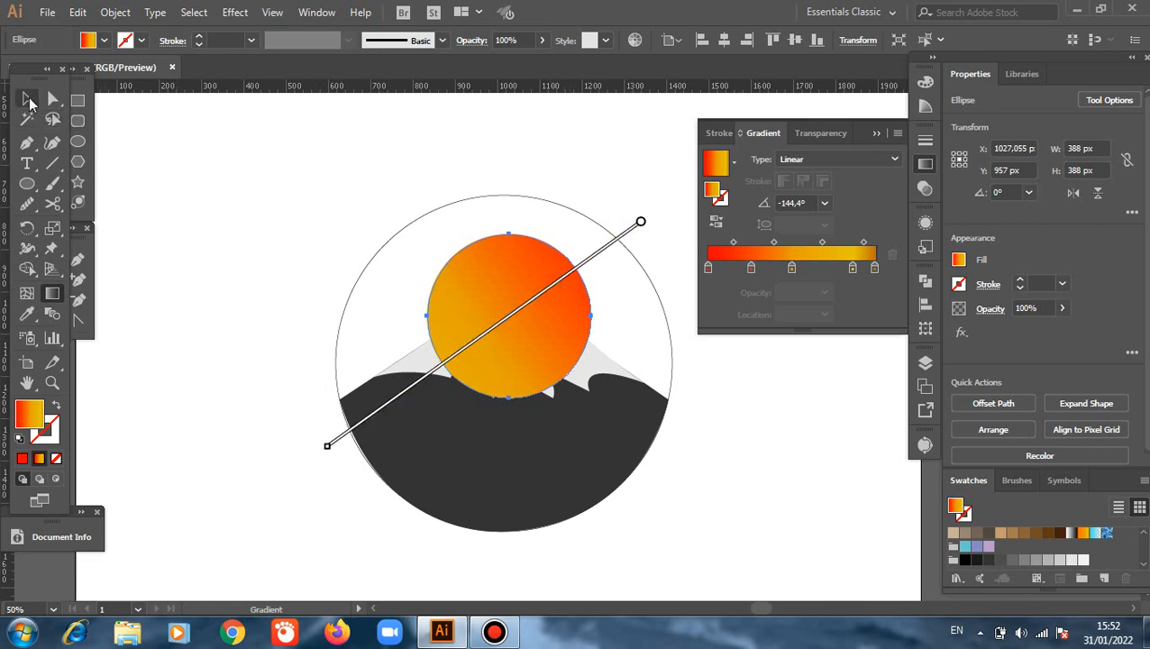
{"action": "left_click", "coordinate": [27, 100]}
{"action": "left_click", "coordinate": [252, 212]}
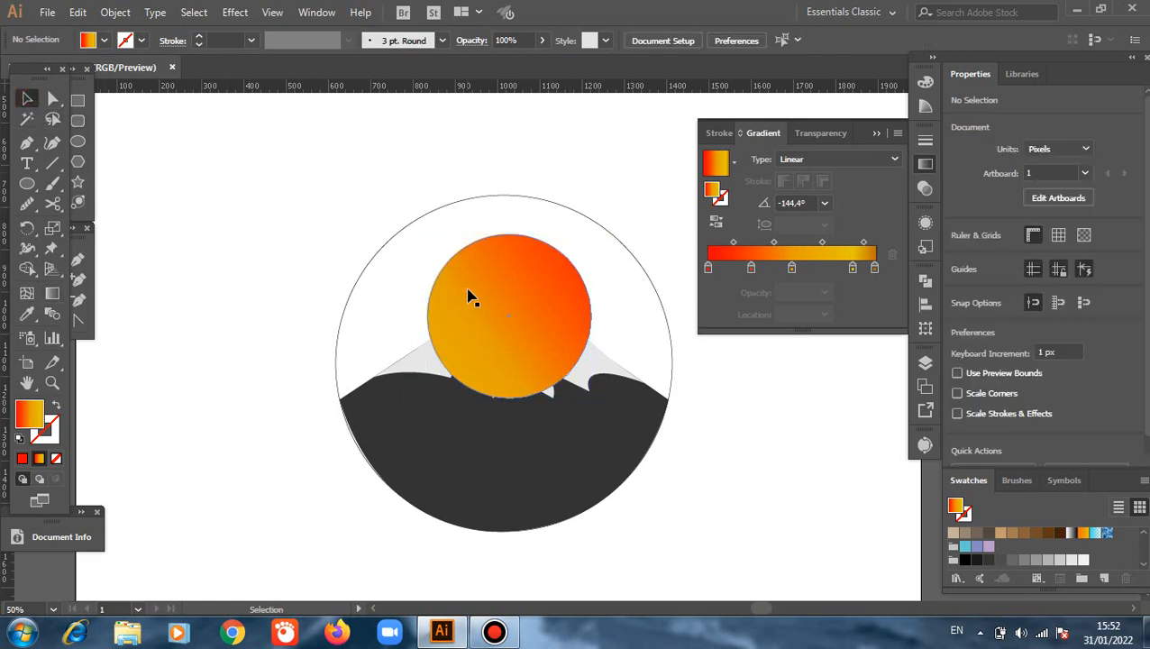
- Send the gradient sun to the back so it sits behind the mountain and snowcap, and deselect it
{"action": "right_click", "coordinate": [271, 242]}
{"action": "mouse_move", "coordinate": [388, 496]}
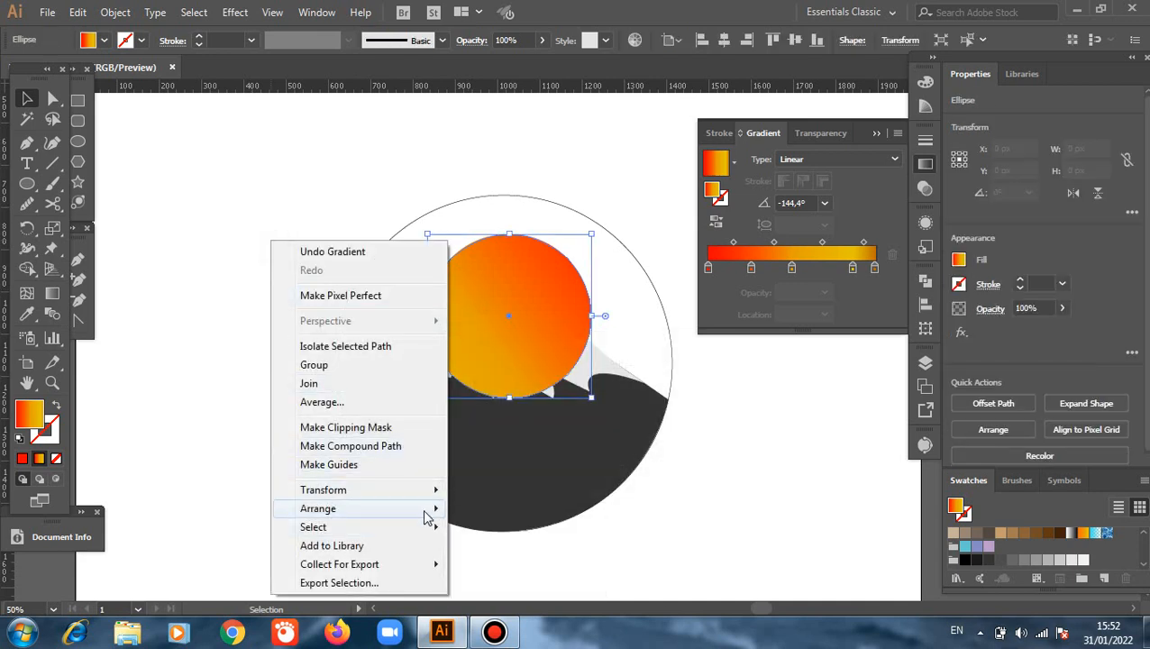
{"action": "mouse_move", "coordinate": [429, 513]}
{"action": "left_click", "coordinate": [497, 564]}
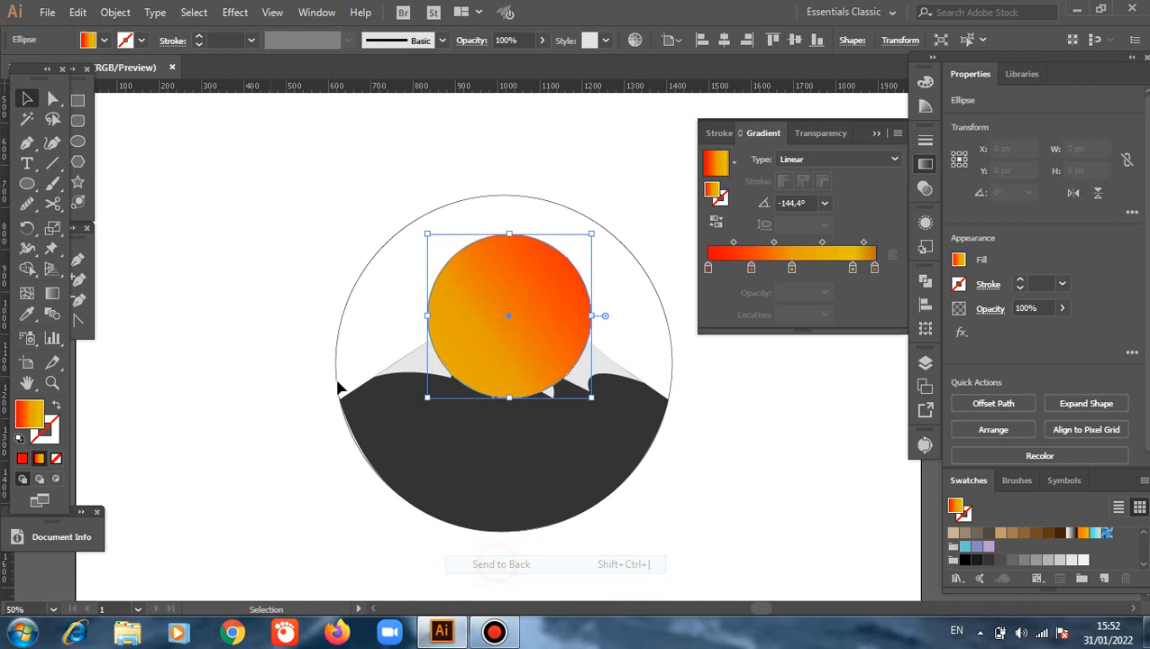
{"action": "left_click", "coordinate": [301, 344]}
{"action": "scroll", "coordinate": [297, 333], "scroll_direction": "up", "scroll_amount": 1}
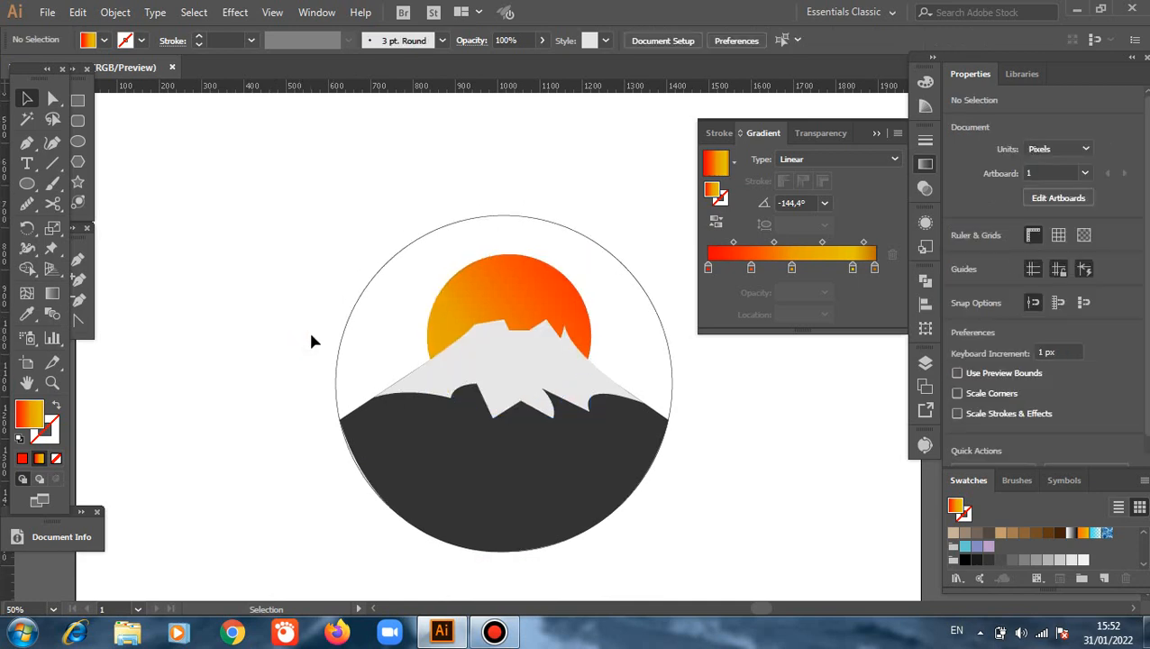
{"action": "left_click_drag", "start_coordinate": [487, 288], "coordinate": [495, 296]}
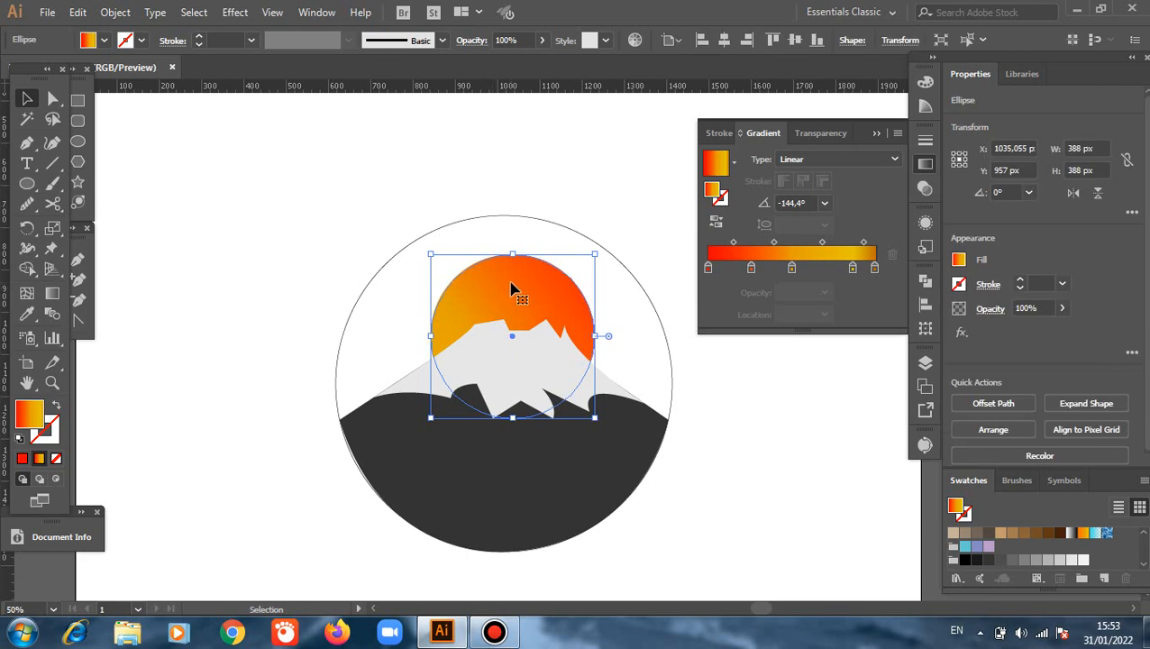
{"action": "left_click_drag", "start_coordinate": [511, 289], "coordinate": [507, 289]}
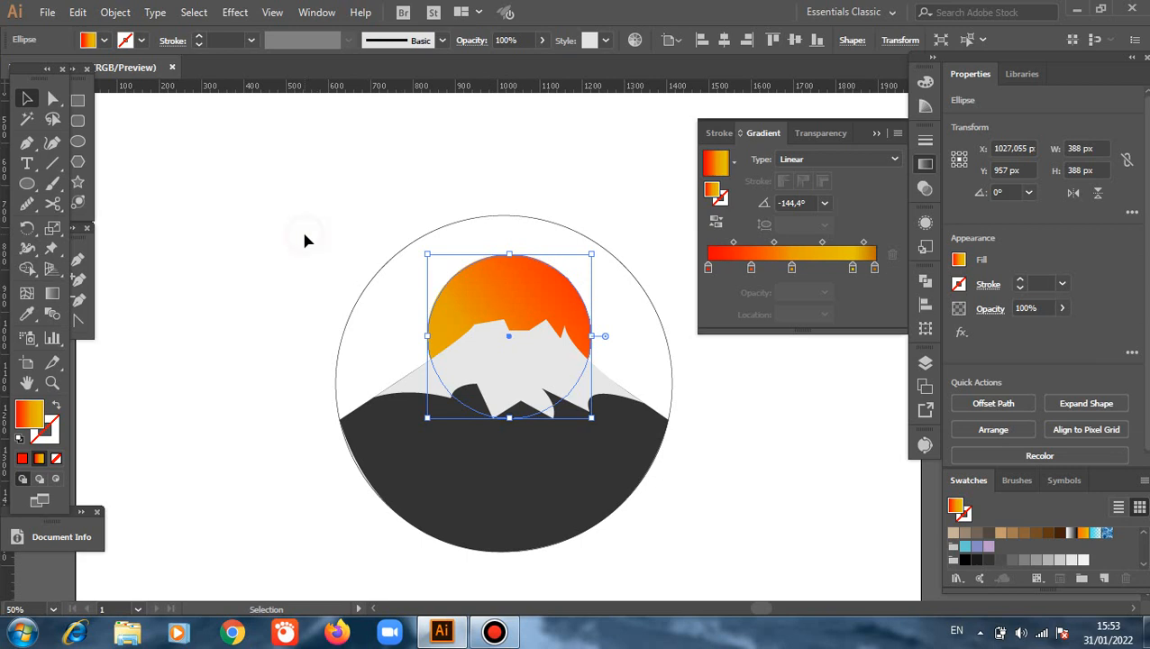
{"action": "left_click", "coordinate": [350, 250]}
- Fill the large outer circle with RGB Cyan and send it to the back, behind the sun and mountain
{"action": "left_click", "coordinate": [398, 250]}
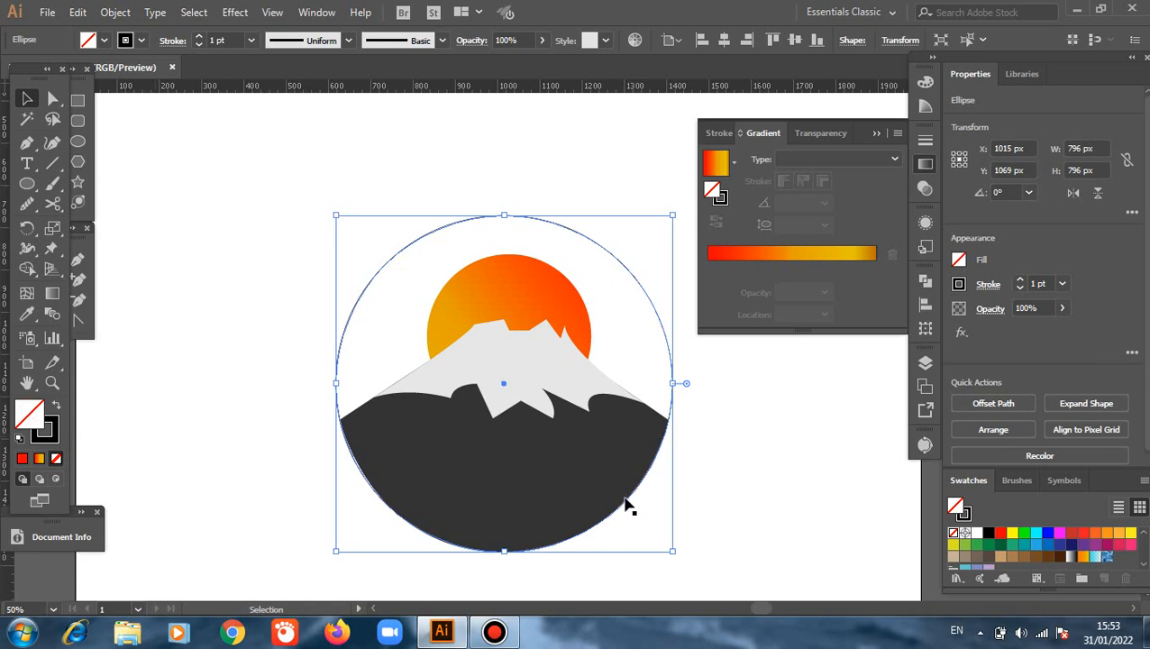
{"action": "left_click", "coordinate": [1036, 533]}
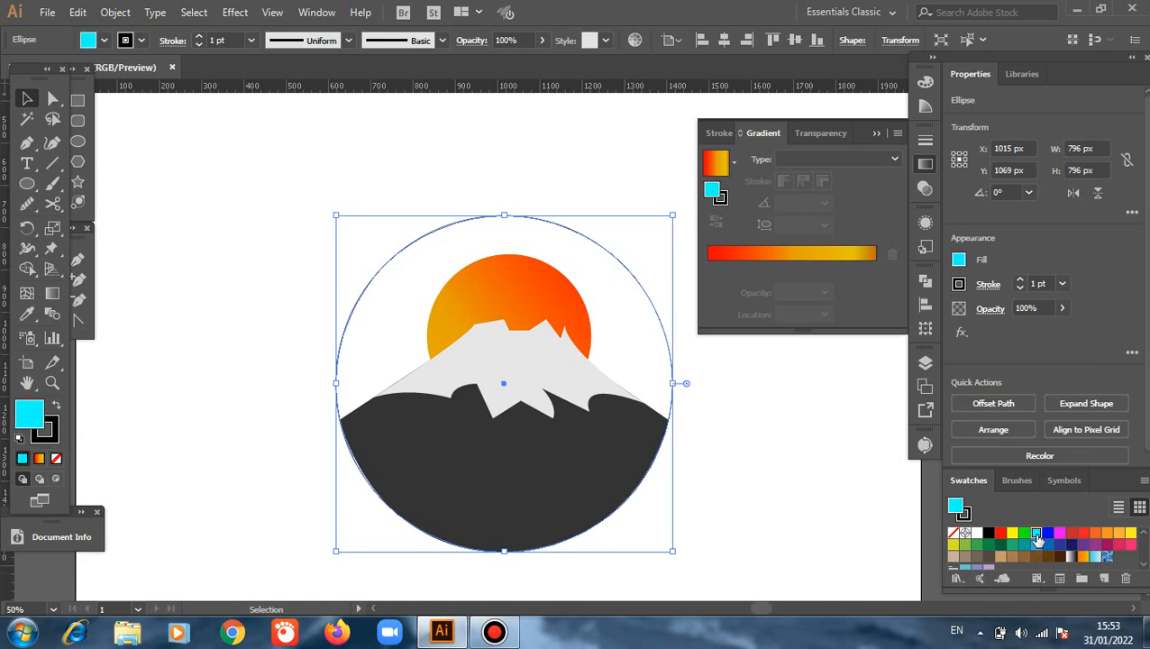
{"action": "right_click", "coordinate": [203, 174]}
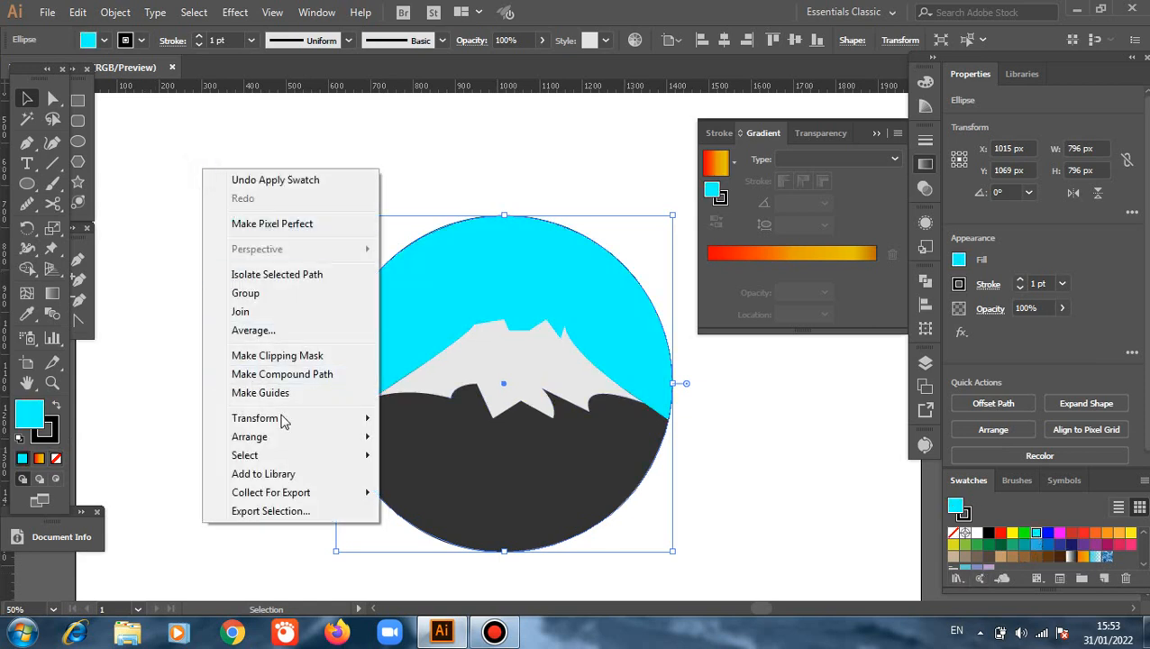
{"action": "mouse_move", "coordinate": [357, 446]}
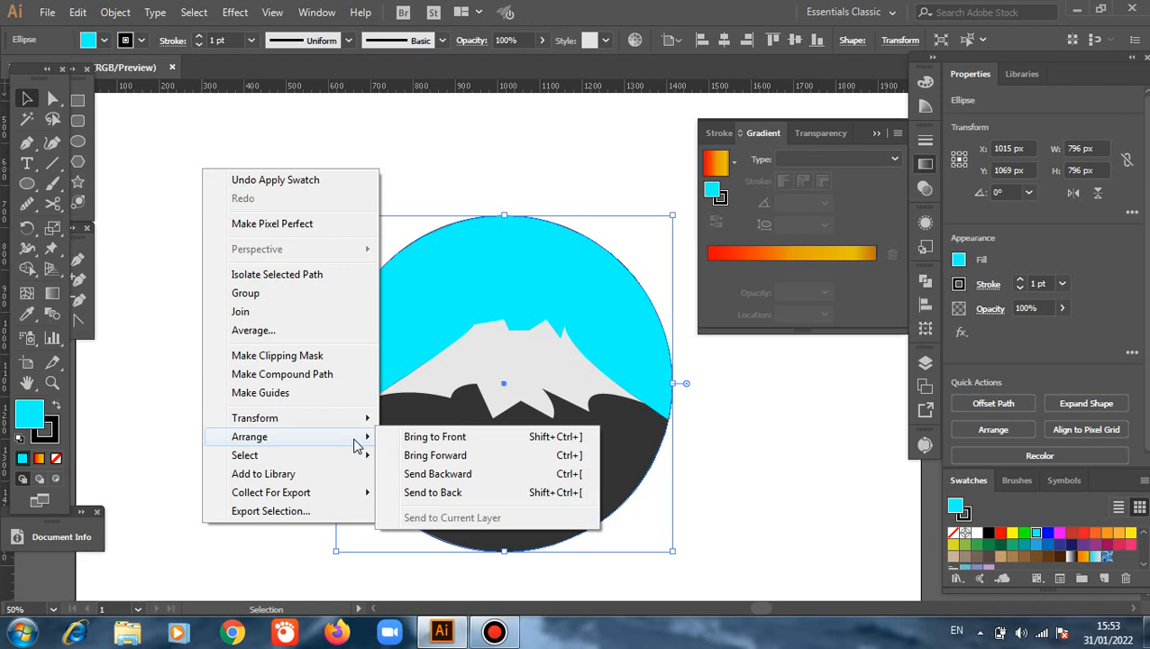
{"action": "left_click", "coordinate": [437, 492]}
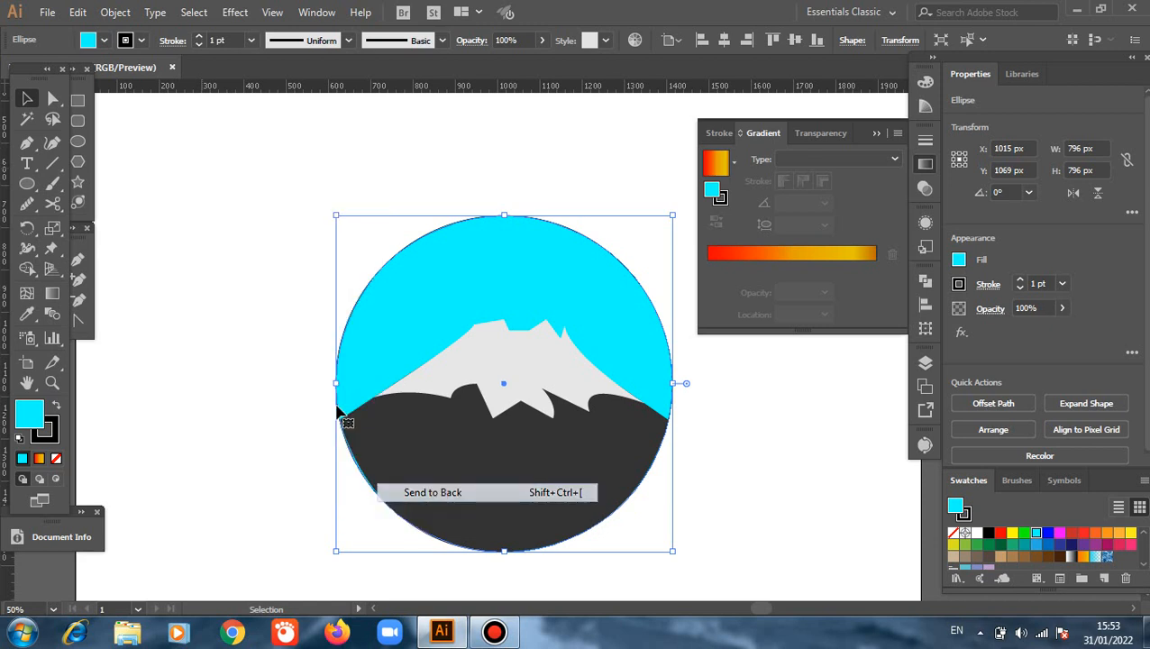
{"action": "left_click", "coordinate": [227, 313]}
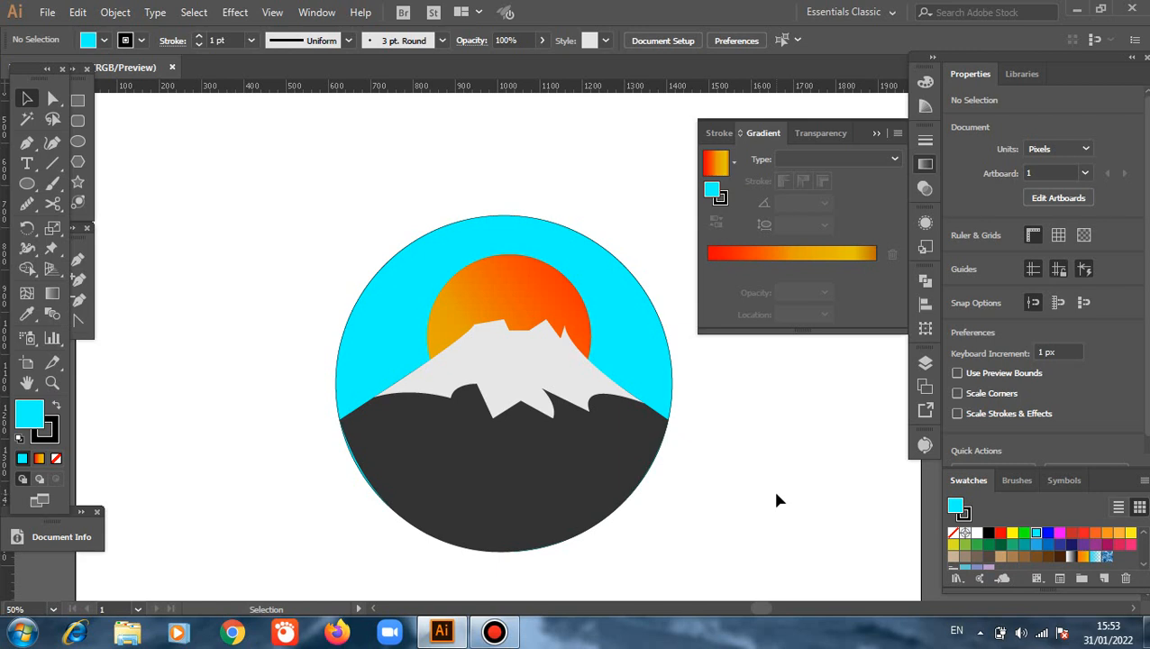
{"action": "left_click", "coordinate": [874, 134]}
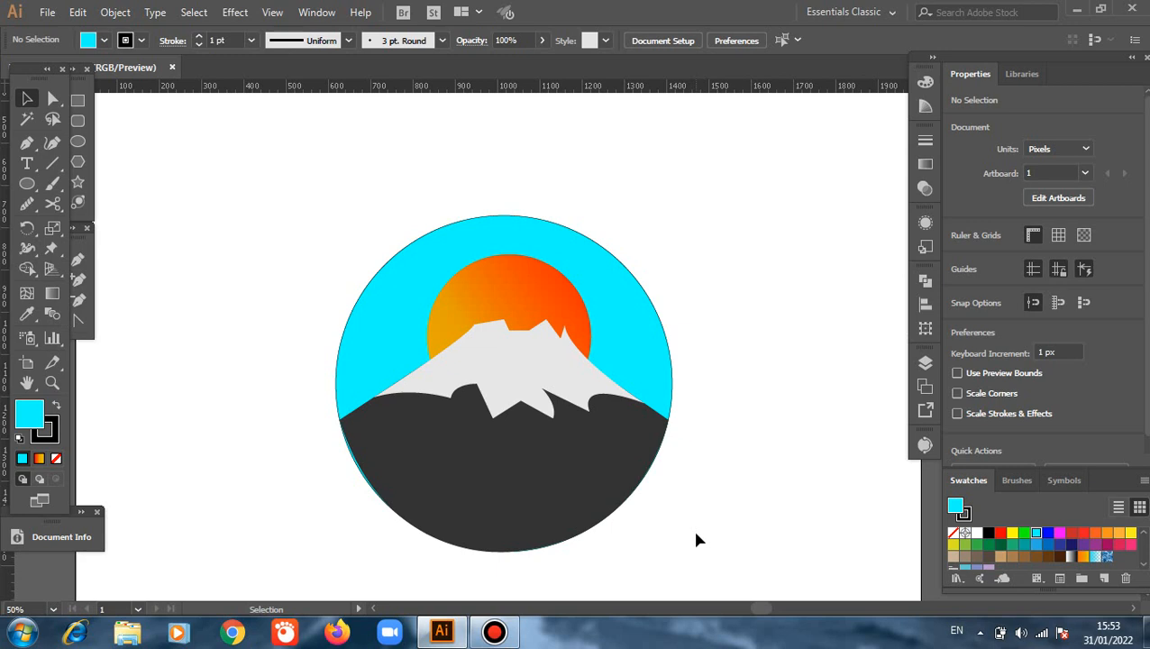
- Apply the white-to-black linear gradient swatch to the outer circle's fill and change its end stop to RGB Cyan
{"action": "left_click", "coordinate": [649, 325]}
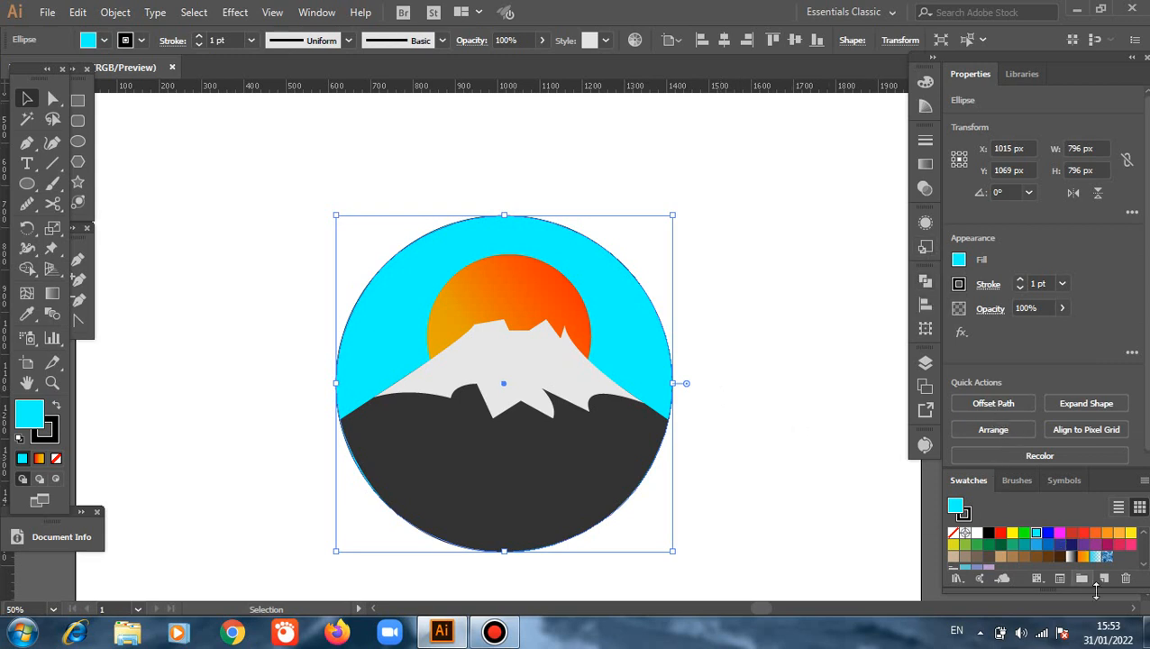
{"action": "left_click", "coordinate": [1070, 557]}
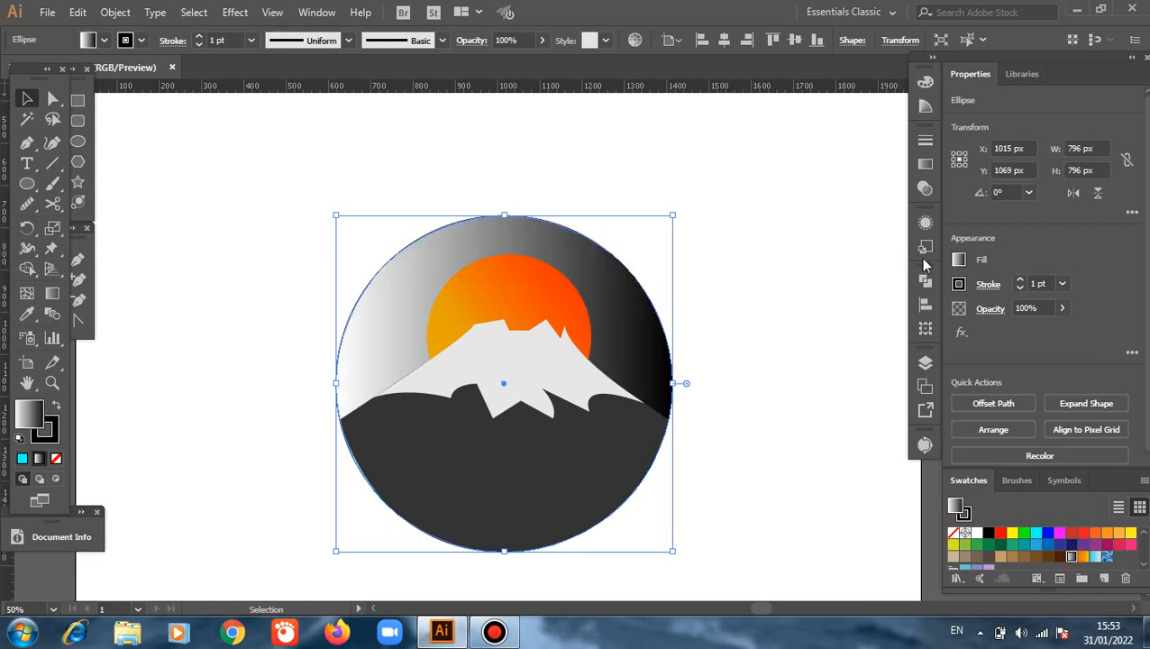
{"action": "left_click", "coordinate": [921, 167]}
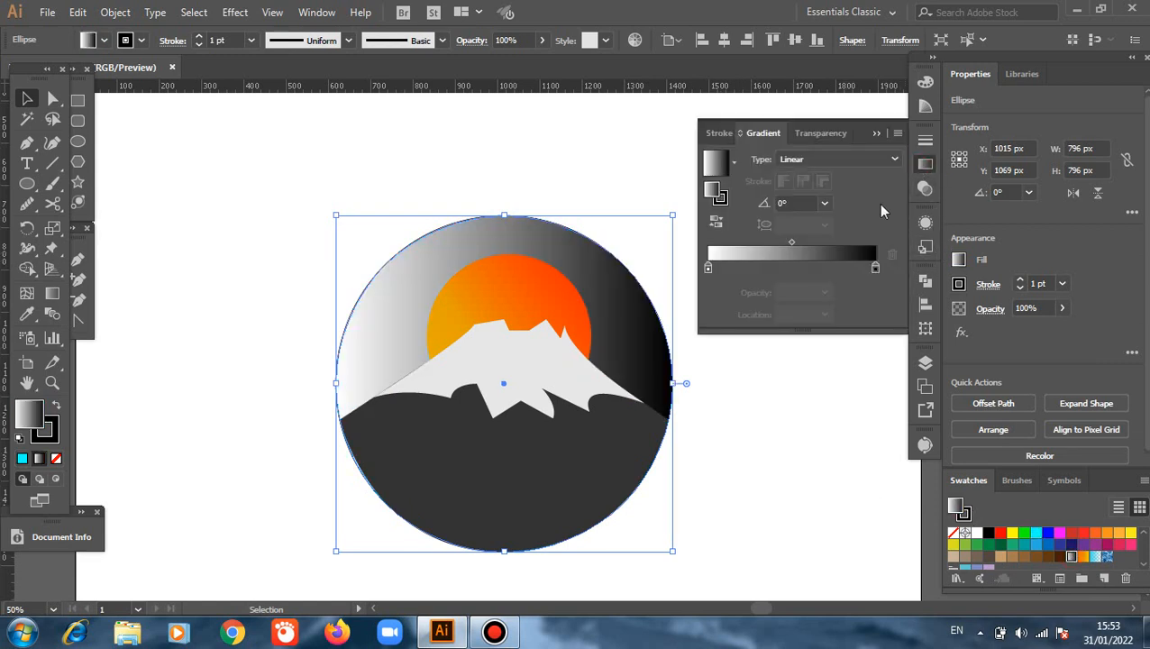
{"action": "left_click", "coordinate": [876, 270]}
{"action": "double_click", "coordinate": [876, 269]}
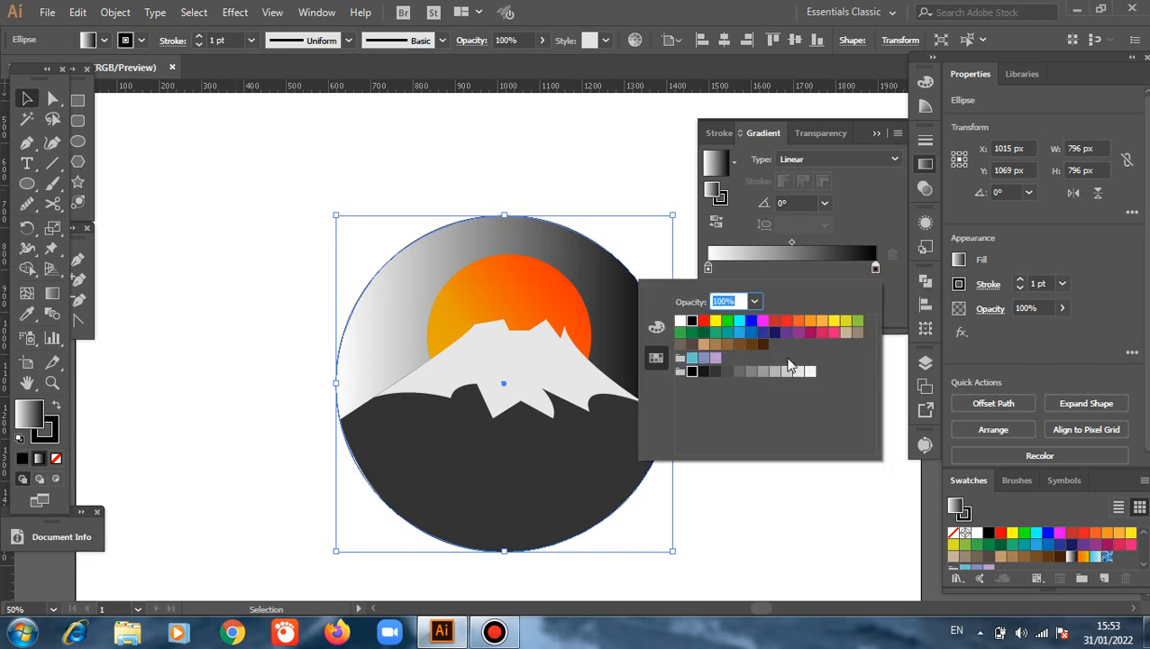
{"action": "left_click", "coordinate": [743, 323]}
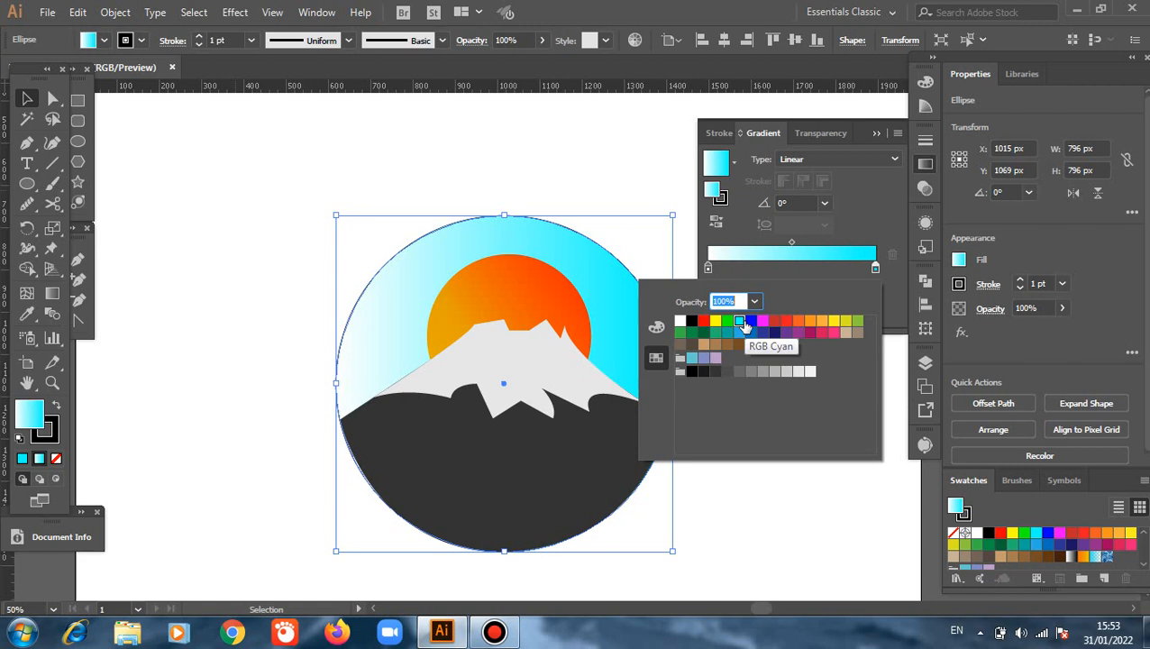
{"action": "left_click", "coordinate": [783, 271]}
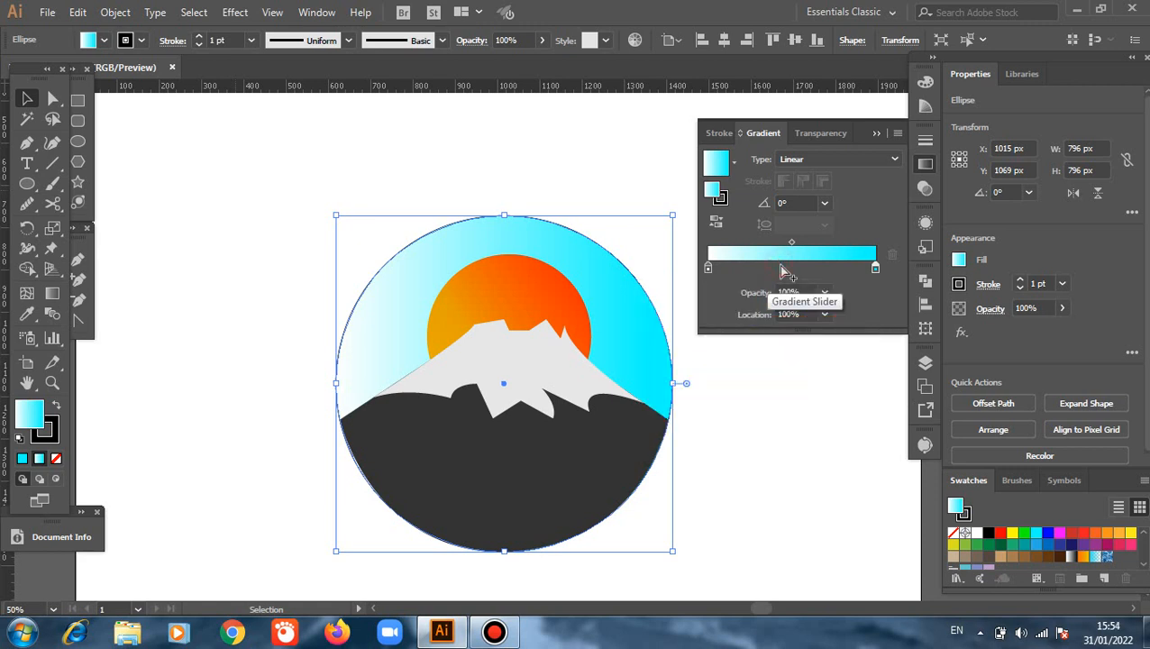
{"action": "left_click", "coordinate": [785, 269]}
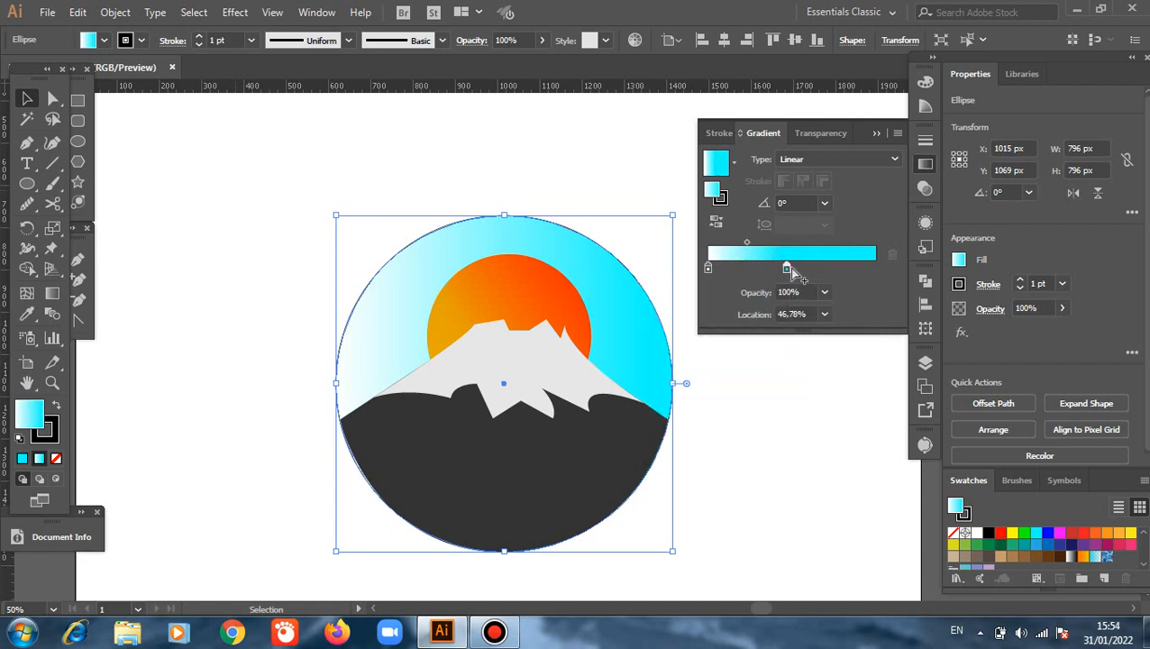
{"action": "left_click_drag", "start_coordinate": [788, 268], "coordinate": [891, 275]}
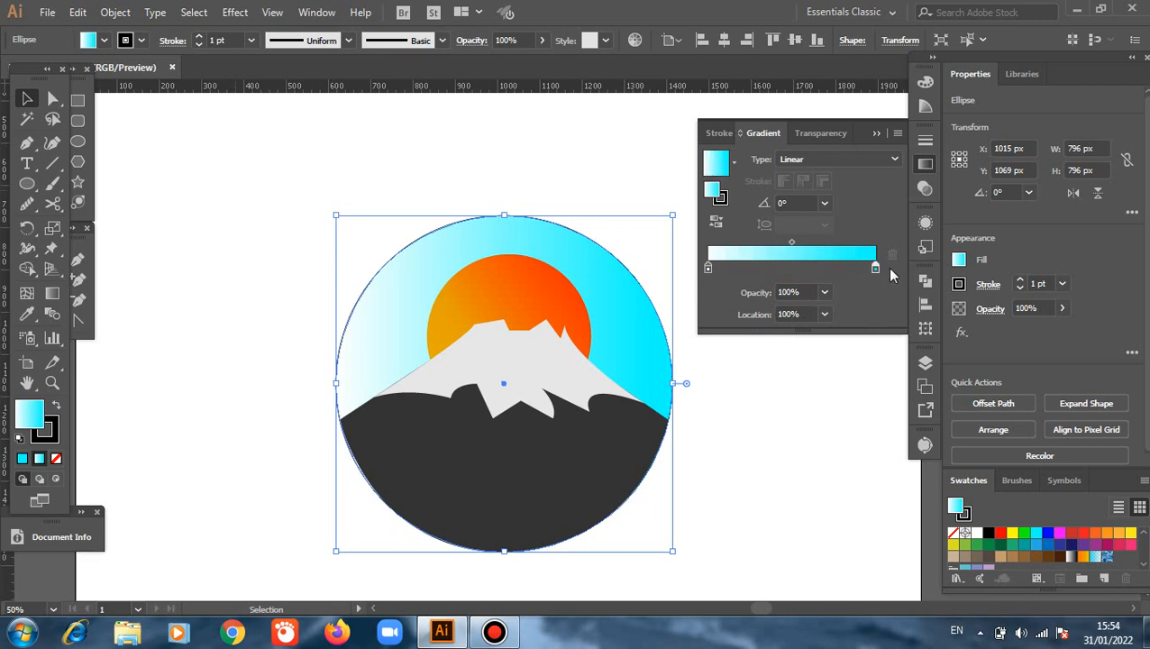
- Add a middle color stop at 49.26% to the circle's gradient, color it R=41 G=171 B=226, and deselect the circle
{"action": "left_click", "coordinate": [790, 268]}
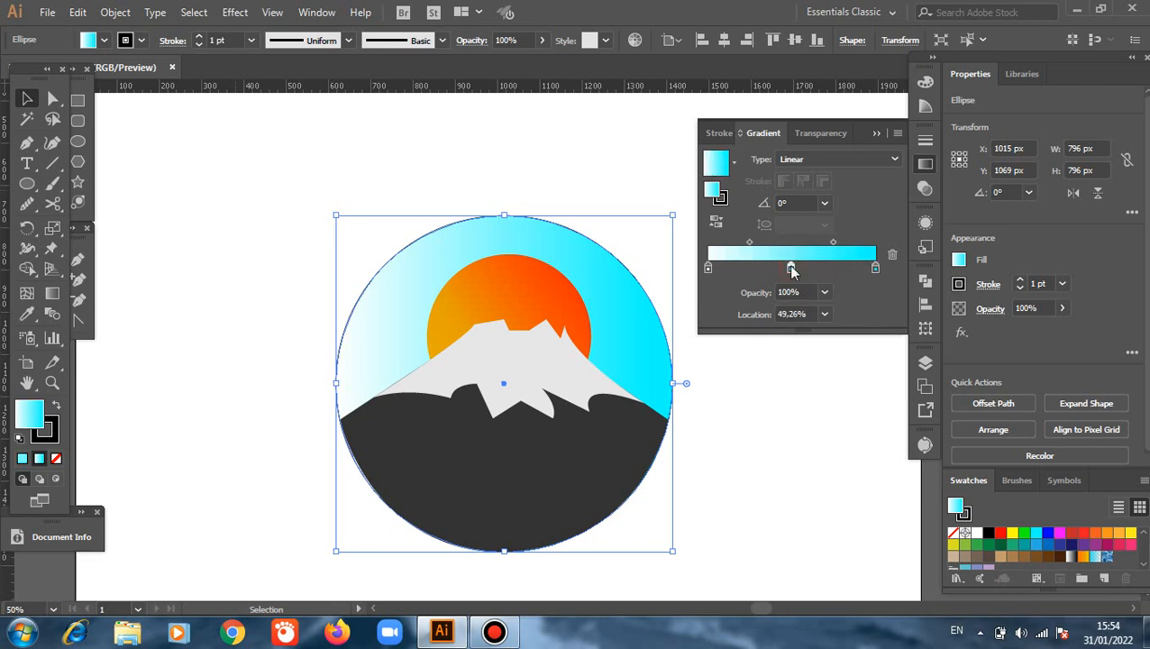
{"action": "double_click", "coordinate": [791, 268]}
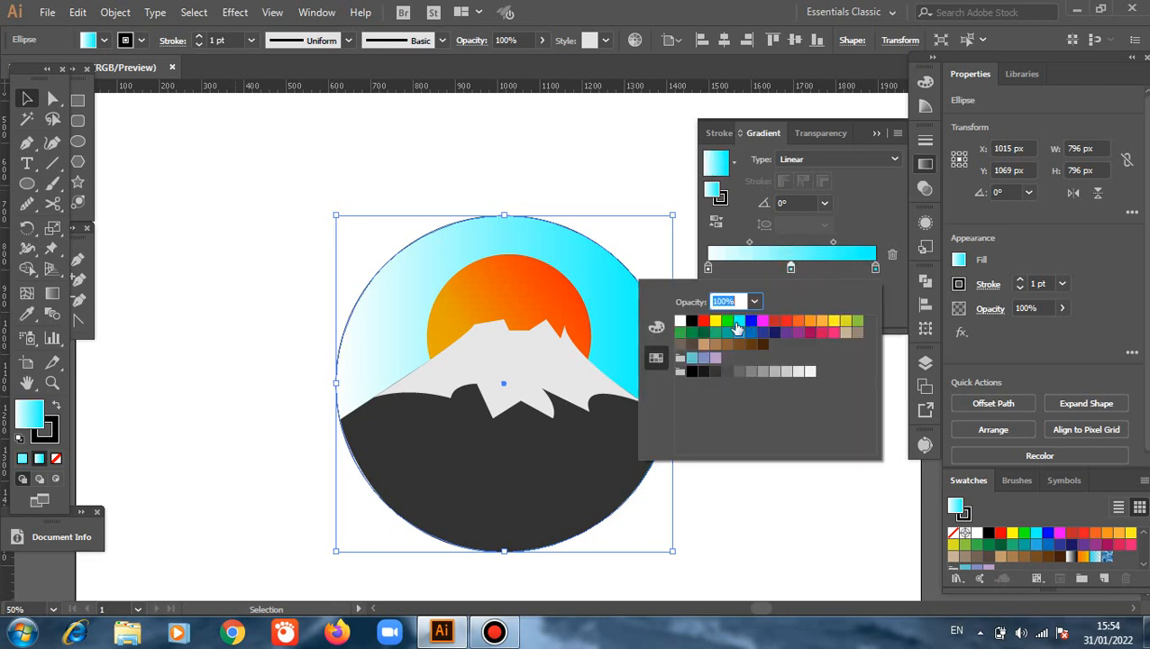
{"action": "left_click", "coordinate": [738, 332]}
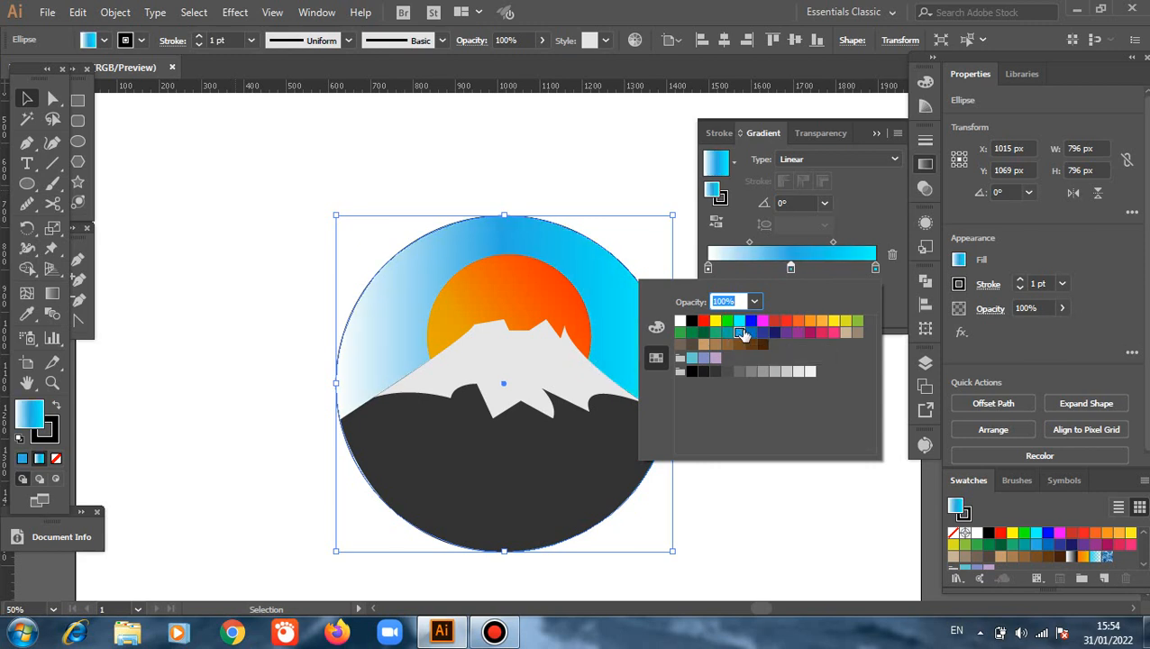
{"action": "left_click", "coordinate": [754, 334]}
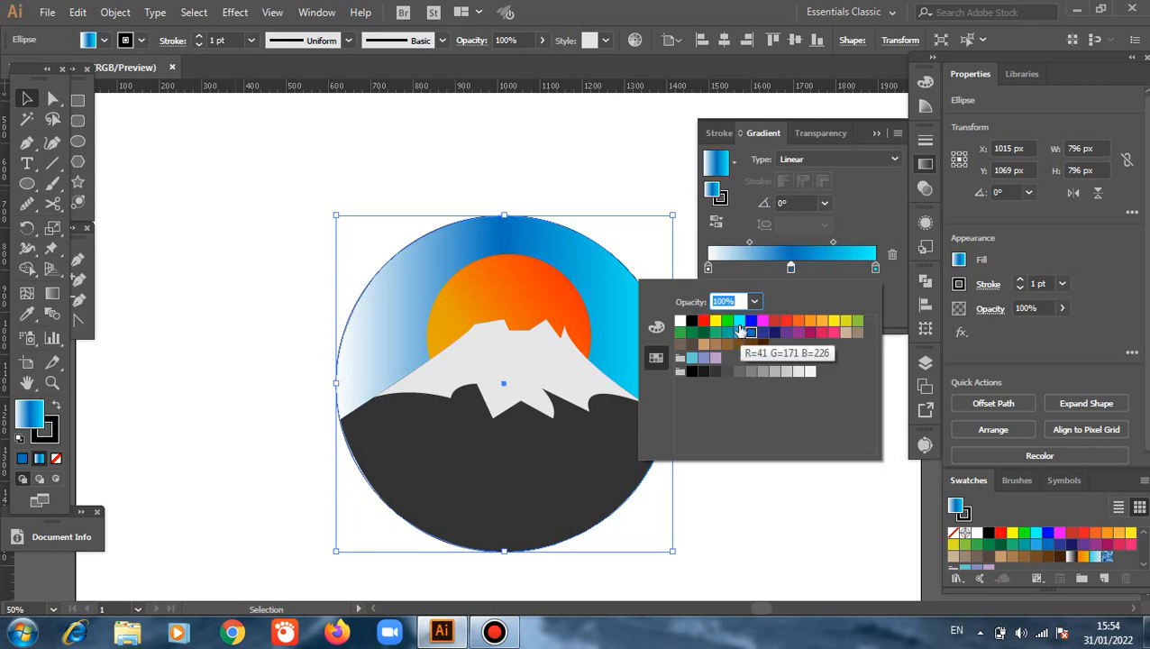
{"action": "left_click", "coordinate": [739, 333]}
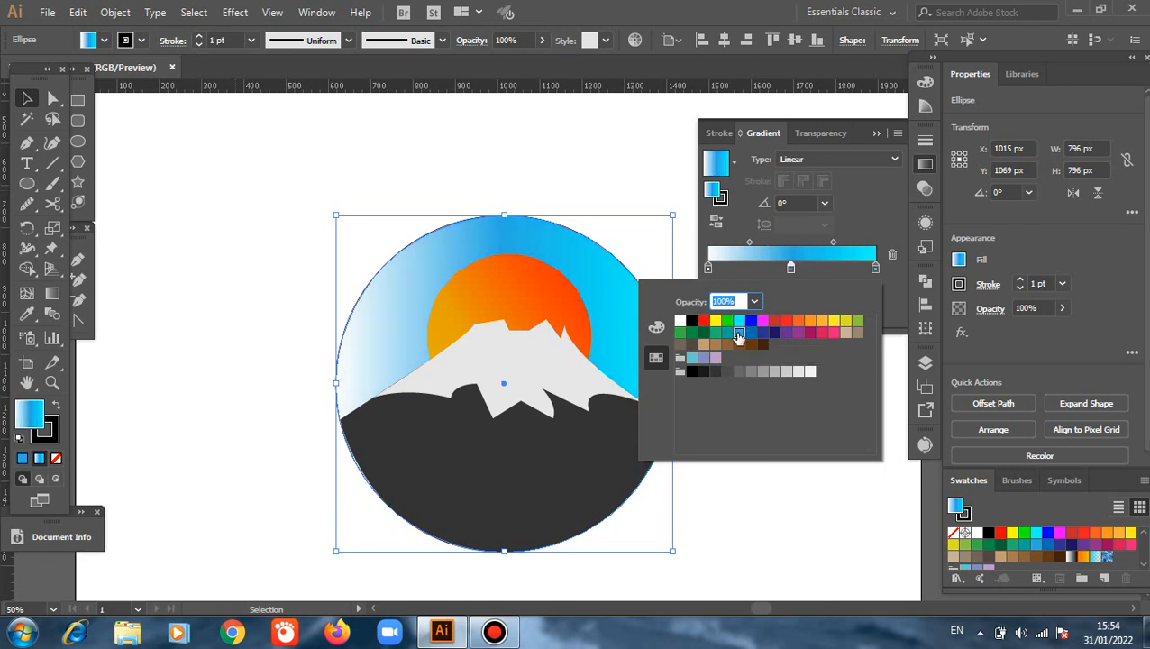
{"action": "left_click", "coordinate": [640, 170]}
{"action": "left_click", "coordinate": [638, 167]}
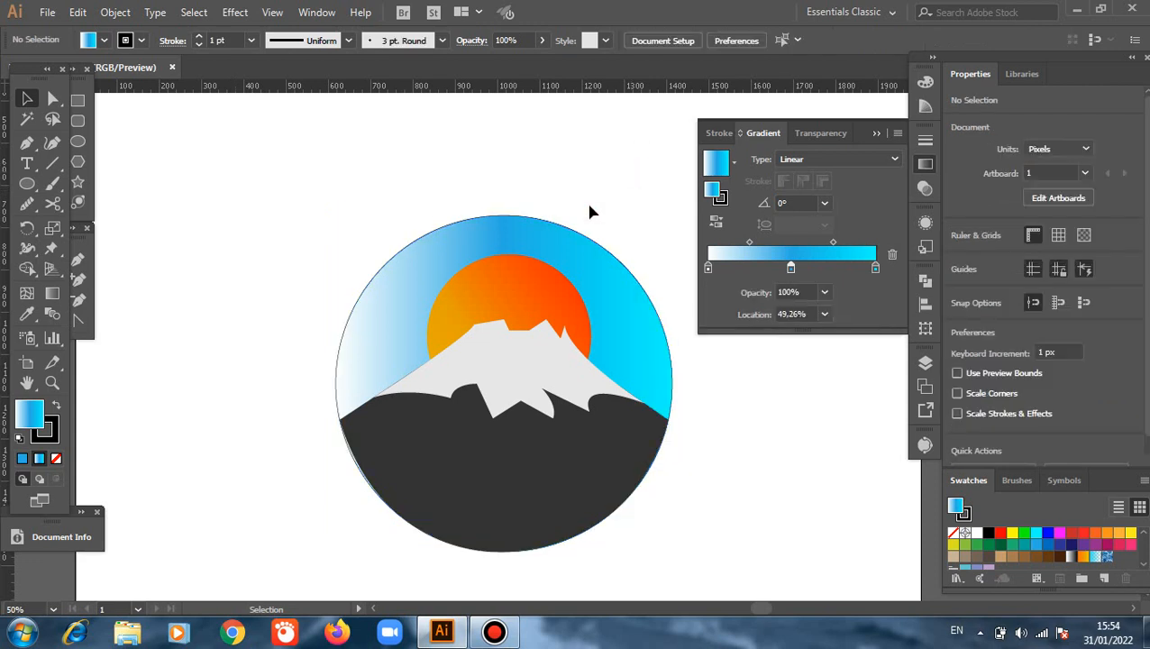
- Redirect the outer circle's gradient to about -87.7° with the Gradient tool, white end above the circle, and shift it upward
{"action": "left_click", "coordinate": [562, 256]}
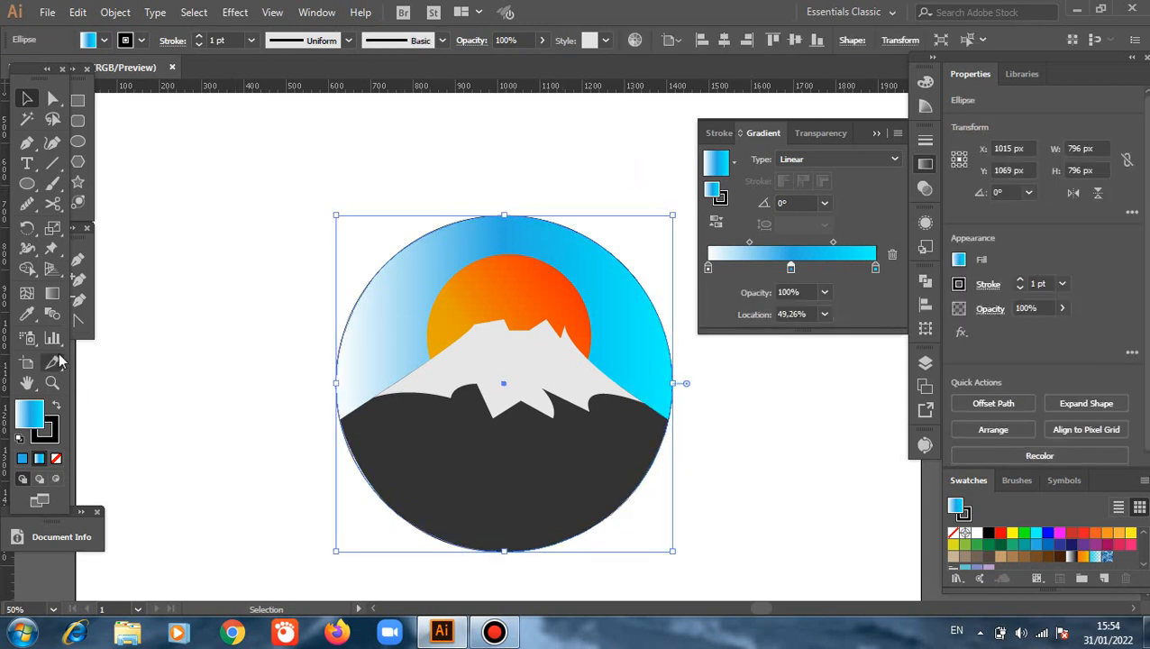
{"action": "left_click", "coordinate": [53, 293]}
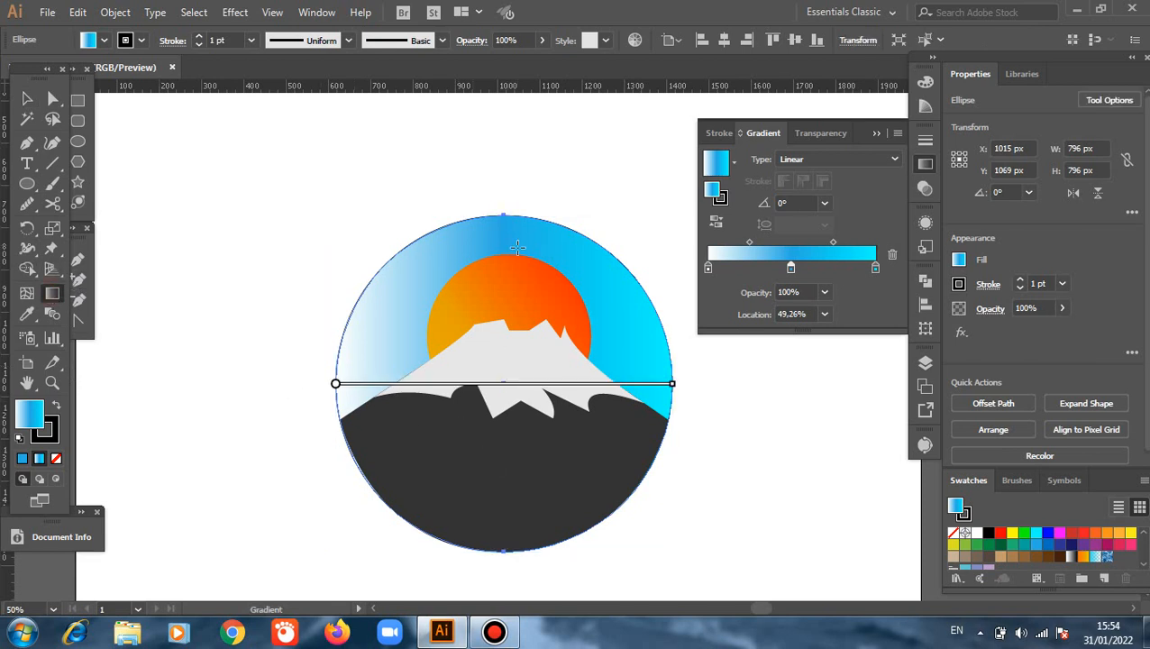
{"action": "mouse_move", "coordinate": [518, 243]}
{"action": "left_mouse_down"}
{"action": "mouse_move", "coordinate": [529, 178]}
{"action": "mouse_move", "coordinate": [501, 332]}
{"action": "left_mouse_up"}
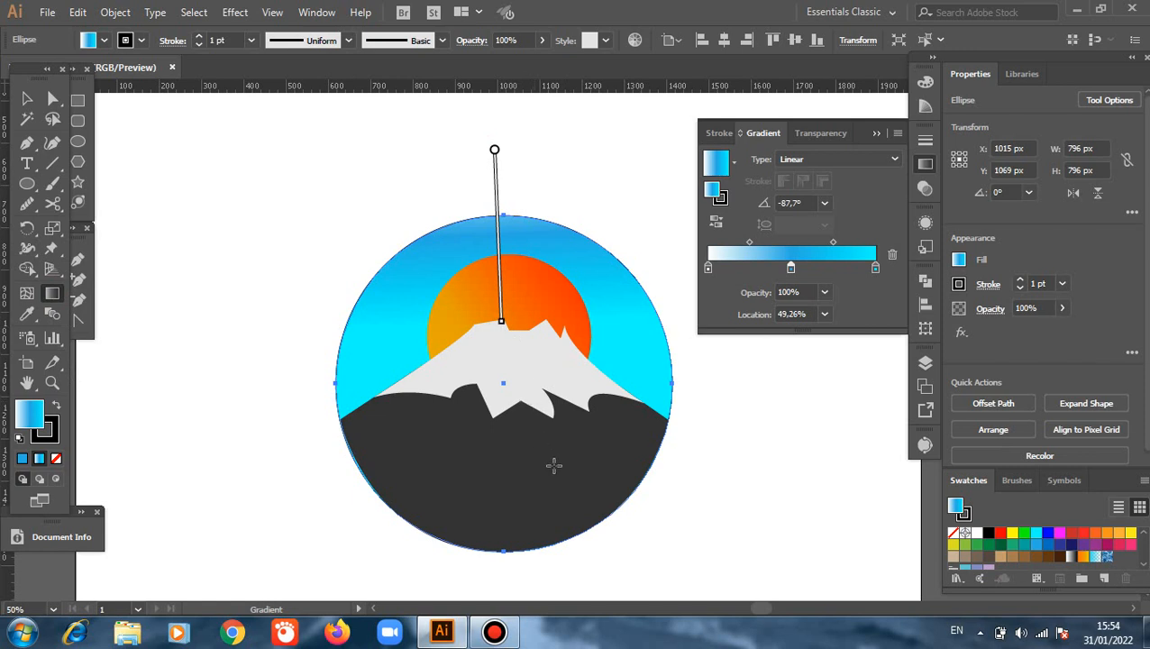
{"action": "scroll", "coordinate": [554, 465], "scroll_direction": "down", "scroll_amount": 1}
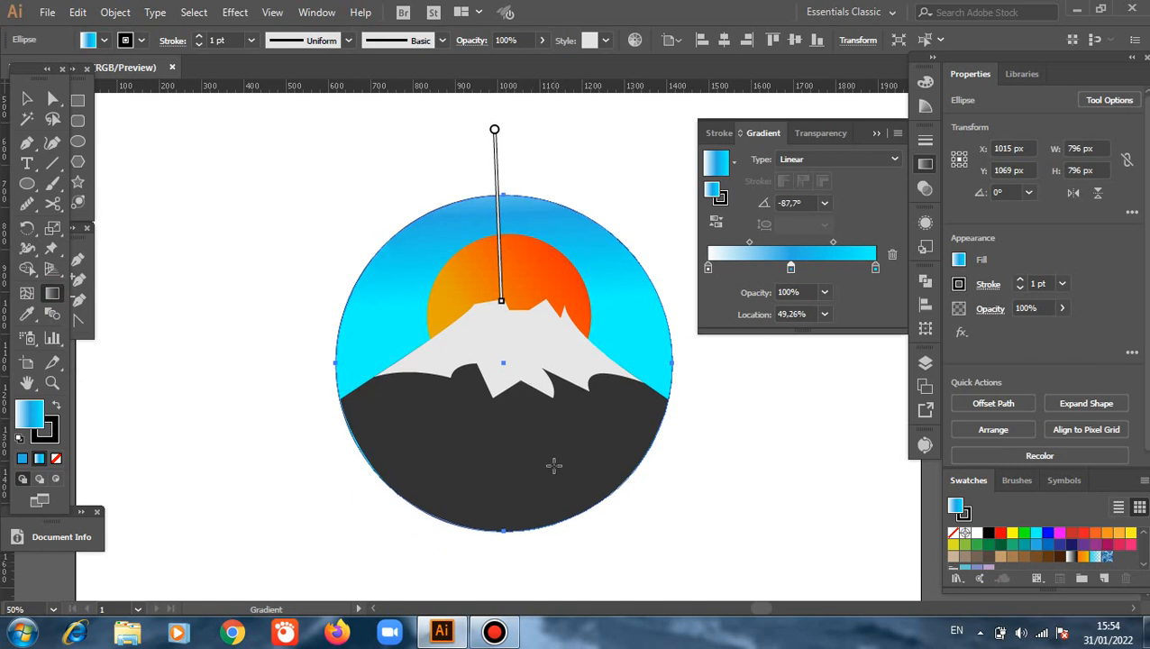
{"action": "mouse_move", "coordinate": [503, 177]}
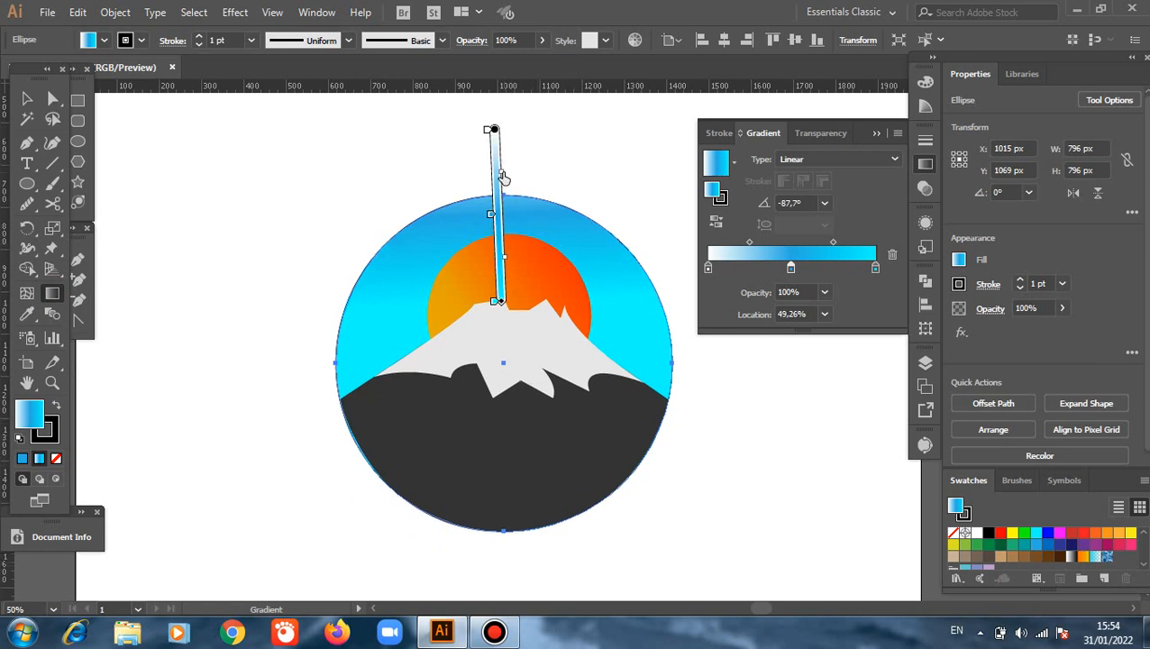
{"action": "left_click_drag", "start_coordinate": [503, 178], "coordinate": [509, 163]}
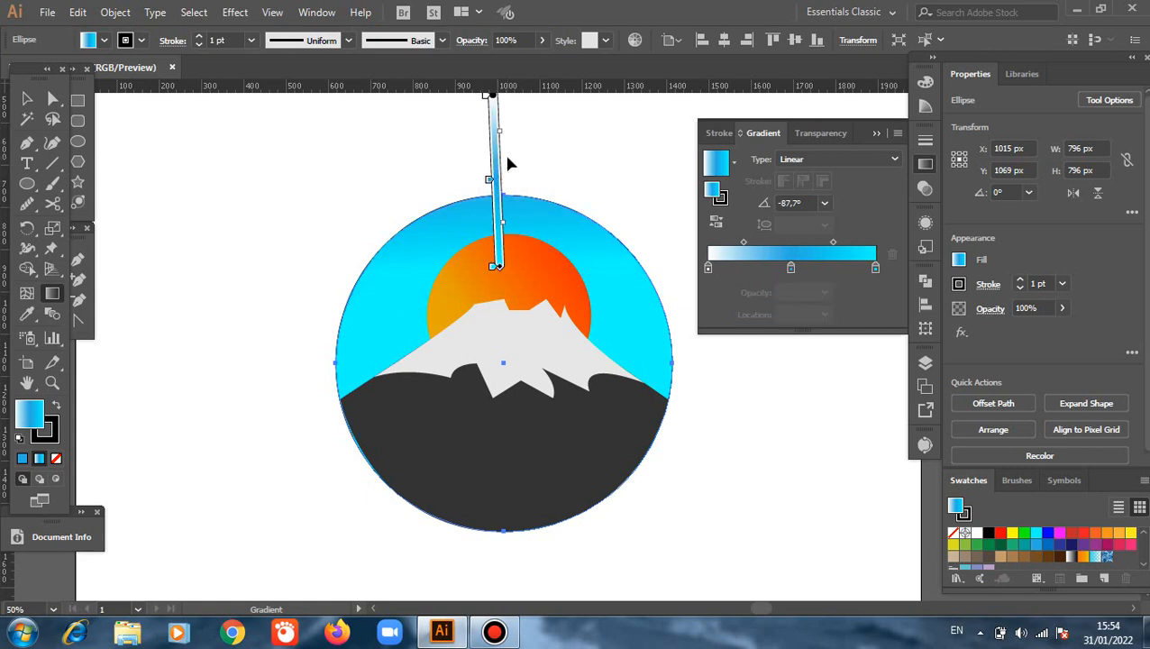
{"action": "left_click", "coordinate": [25, 99]}
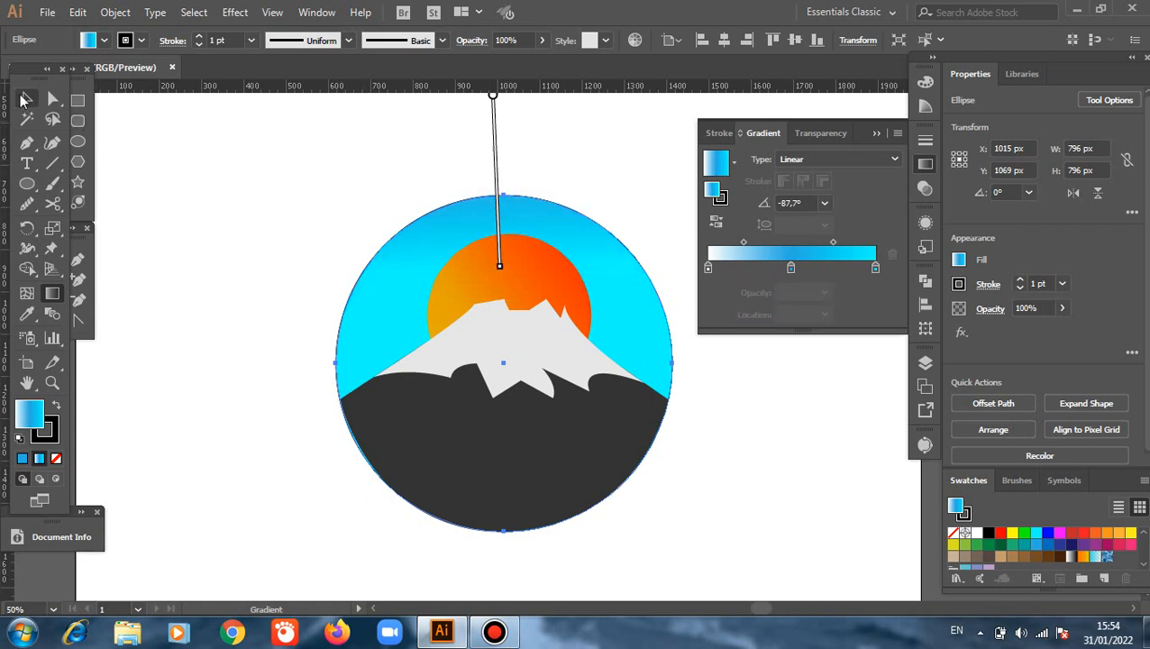
- Draw a curved crease about 90 px tall from the left corner of the summit dip down the snowcap, with no fill and a black stroke
{"action": "left_click", "coordinate": [230, 187]}
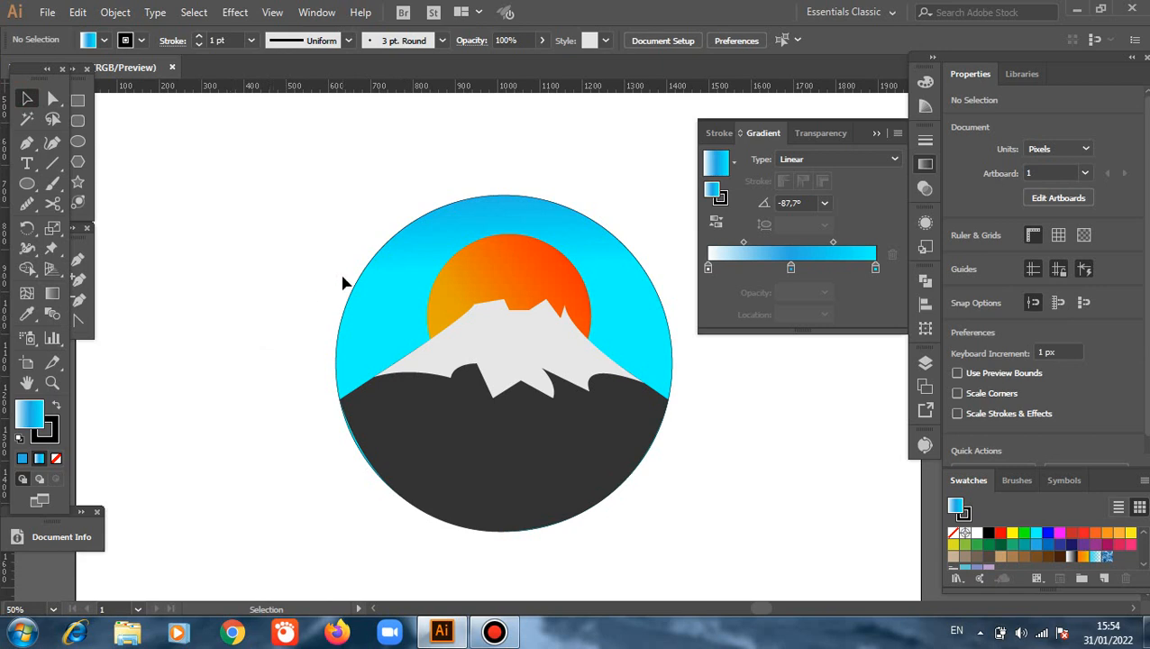
{"action": "left_click", "coordinate": [875, 134]}
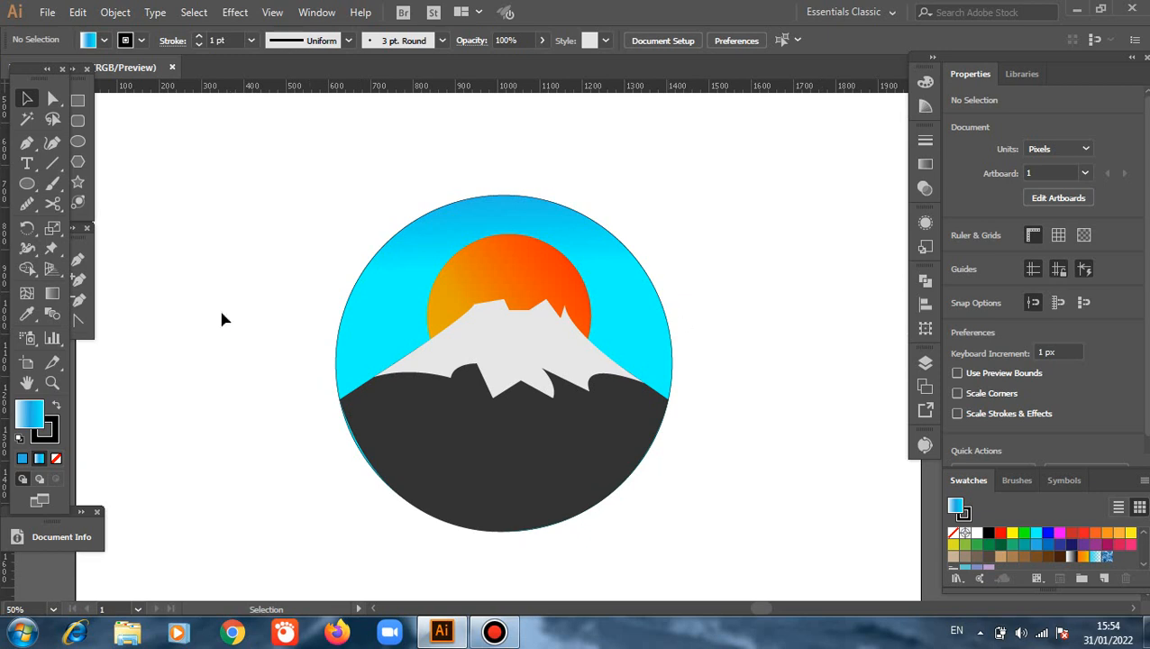
{"action": "left_click", "coordinate": [78, 260]}
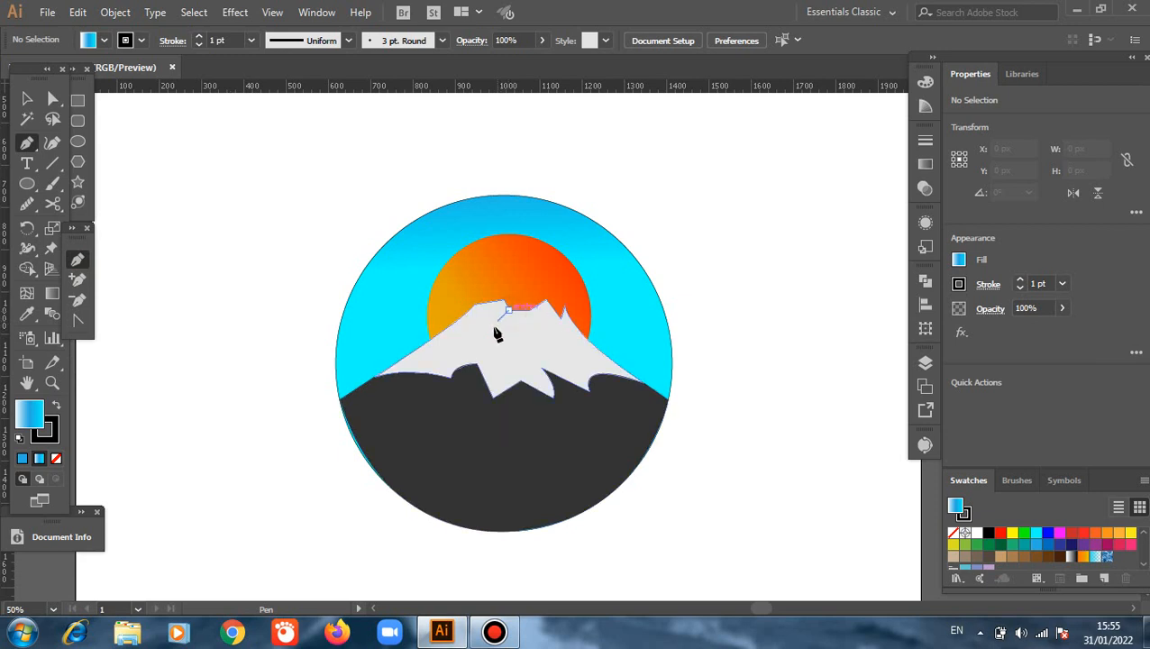
{"action": "left_click", "coordinate": [508, 310]}
{"action": "left_click_drag", "start_coordinate": [484, 348], "coordinate": [488, 372]}
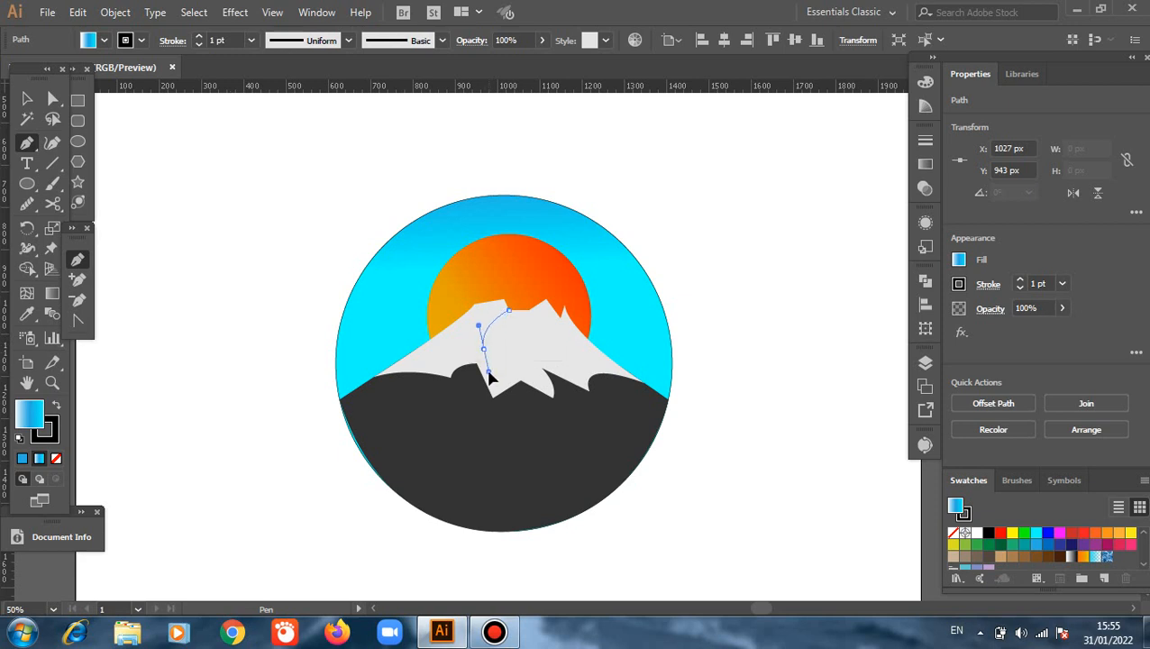
{"action": "left_click", "coordinate": [489, 372]}
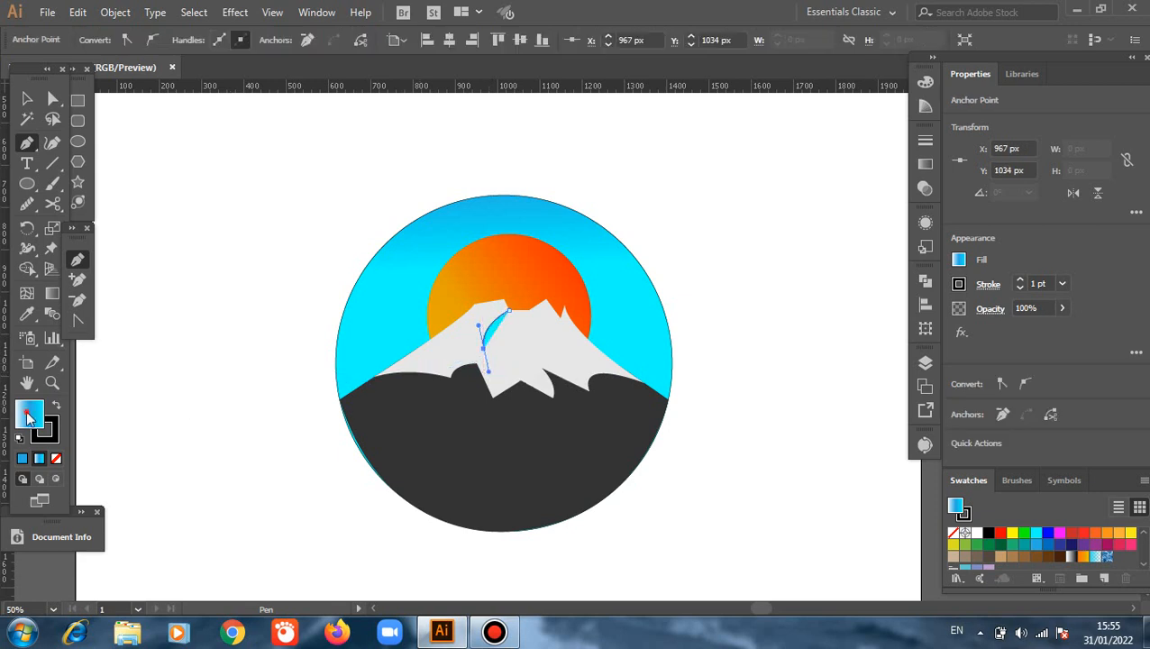
{"action": "left_click", "coordinate": [56, 458]}
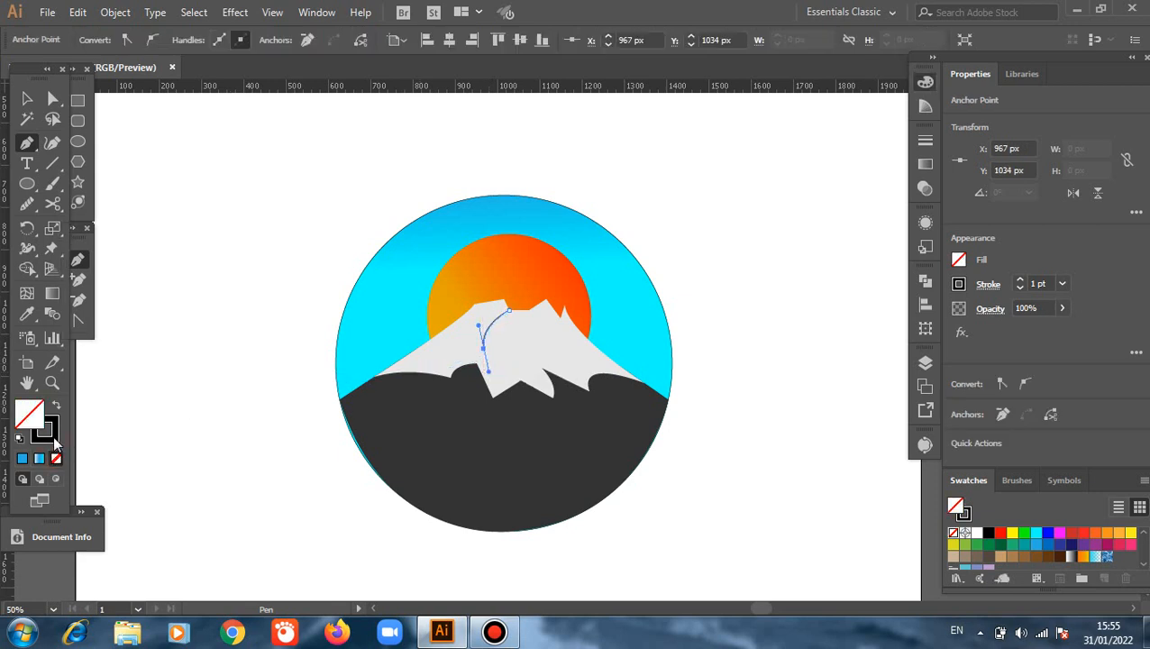
{"action": "left_click", "coordinate": [55, 439]}
{"action": "key", "text": "v"}
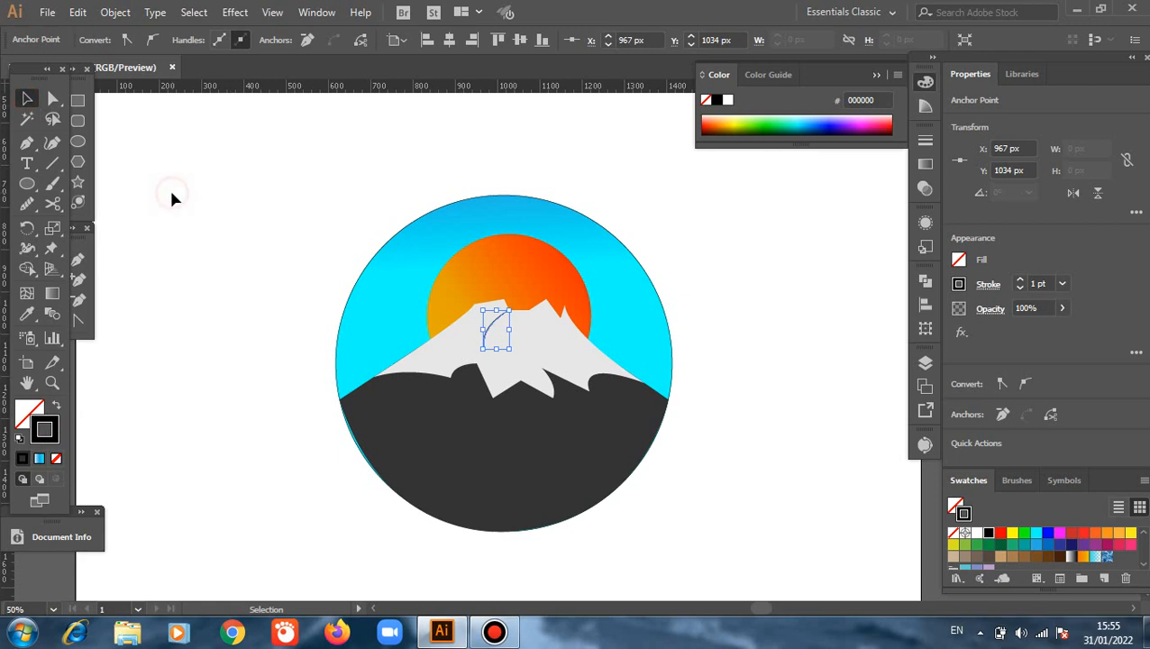
{"action": "left_click", "coordinate": [172, 193]}
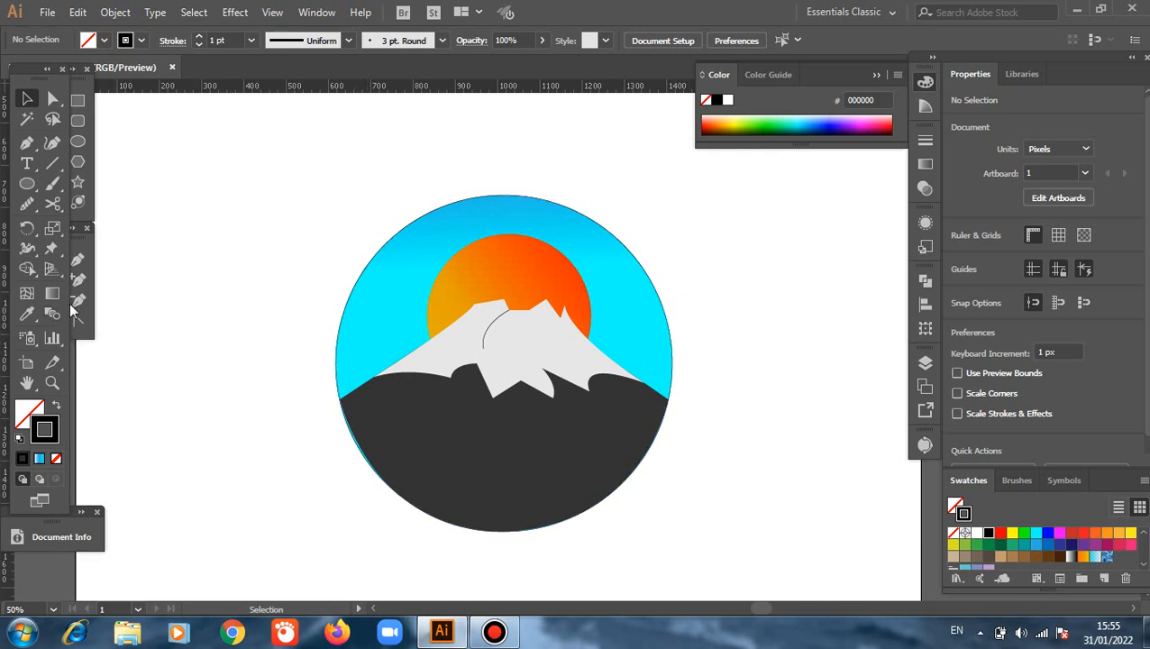
- Draw a short curved branch from the middle of the left crease toward the snowcap's left slope, and deselect it
{"action": "key", "text": "p"}
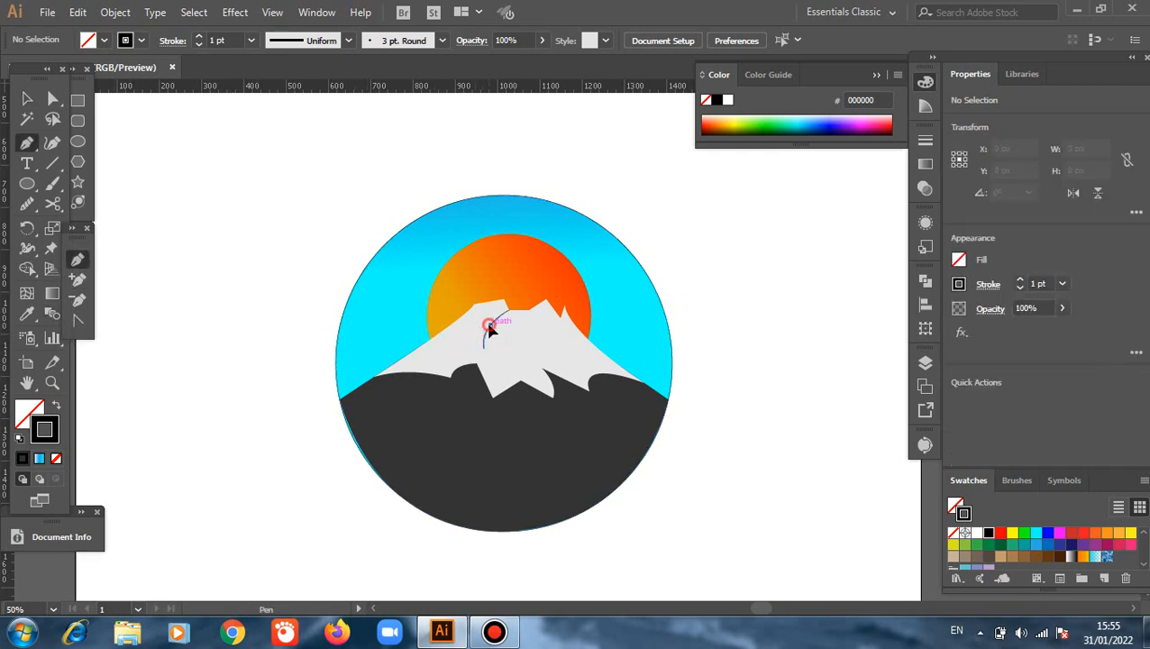
{"action": "left_click_drag", "start_coordinate": [490, 323], "coordinate": [461, 349]}
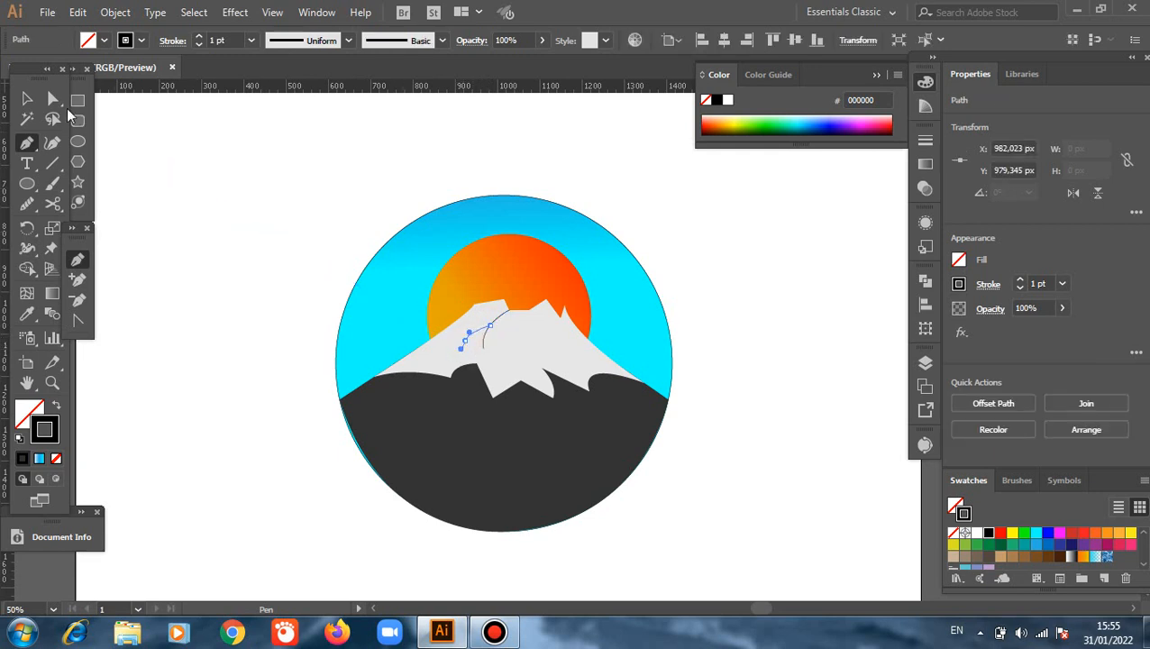
{"action": "key", "text": "v"}
{"action": "left_click", "coordinate": [183, 207]}
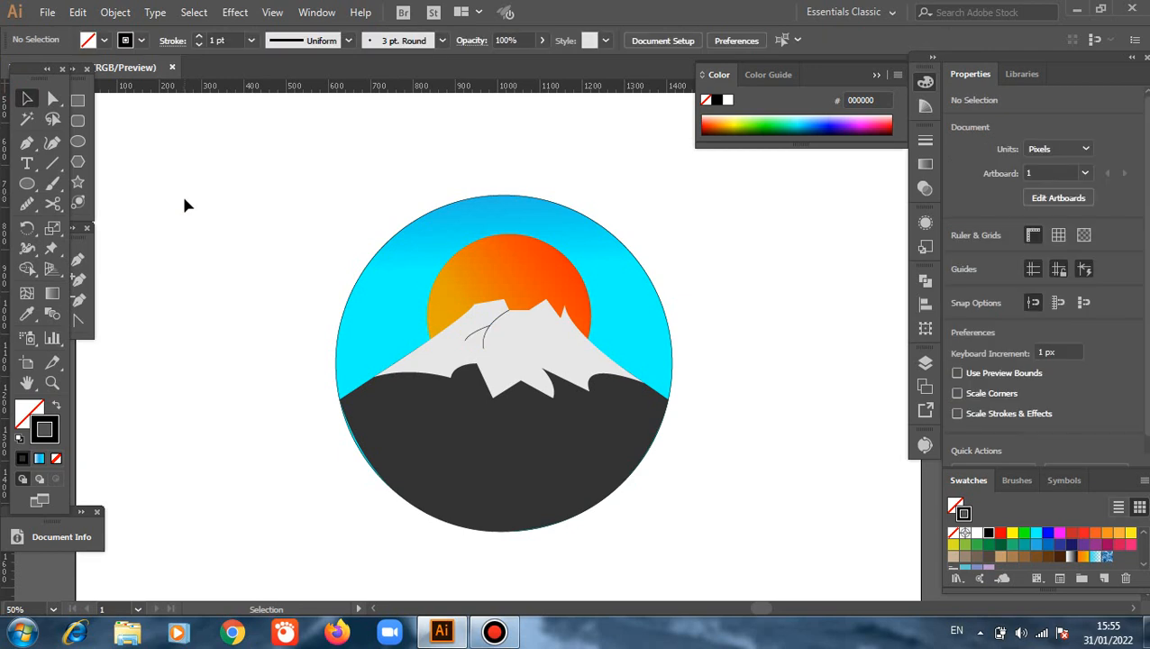
- Draw an angled crease from the right corner of the summit dip, going down-right and bending down-left to about X 1051, Y 1034 px
{"action": "left_click", "coordinate": [77, 260]}
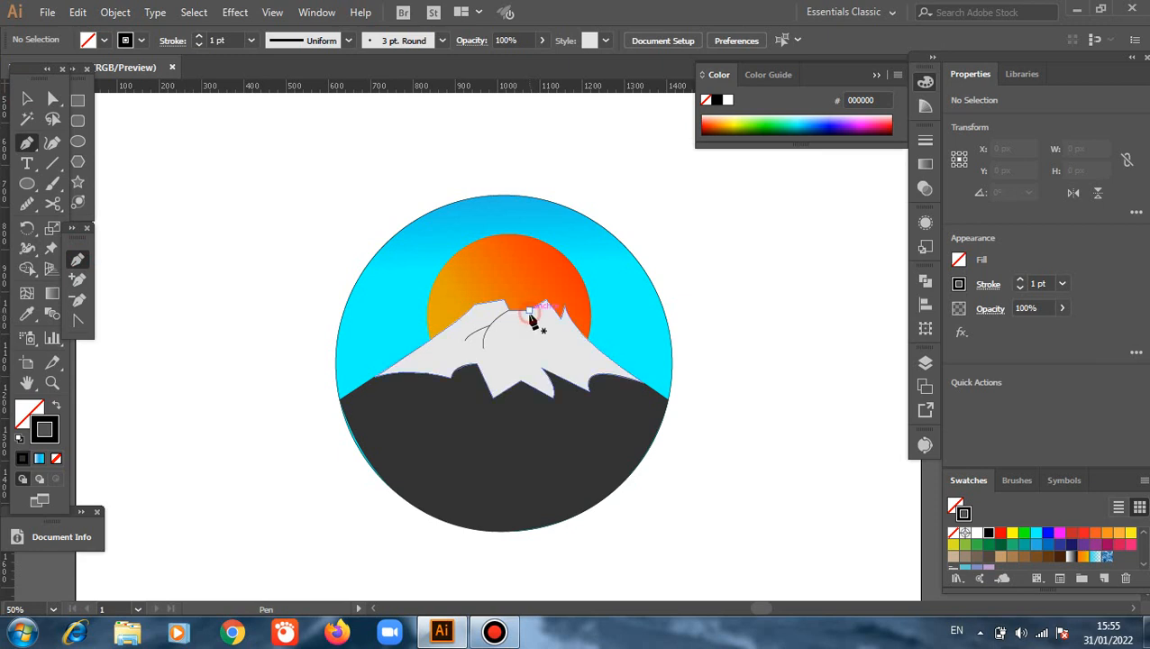
{"action": "left_click", "coordinate": [530, 312]}
{"action": "left_click", "coordinate": [539, 330]}
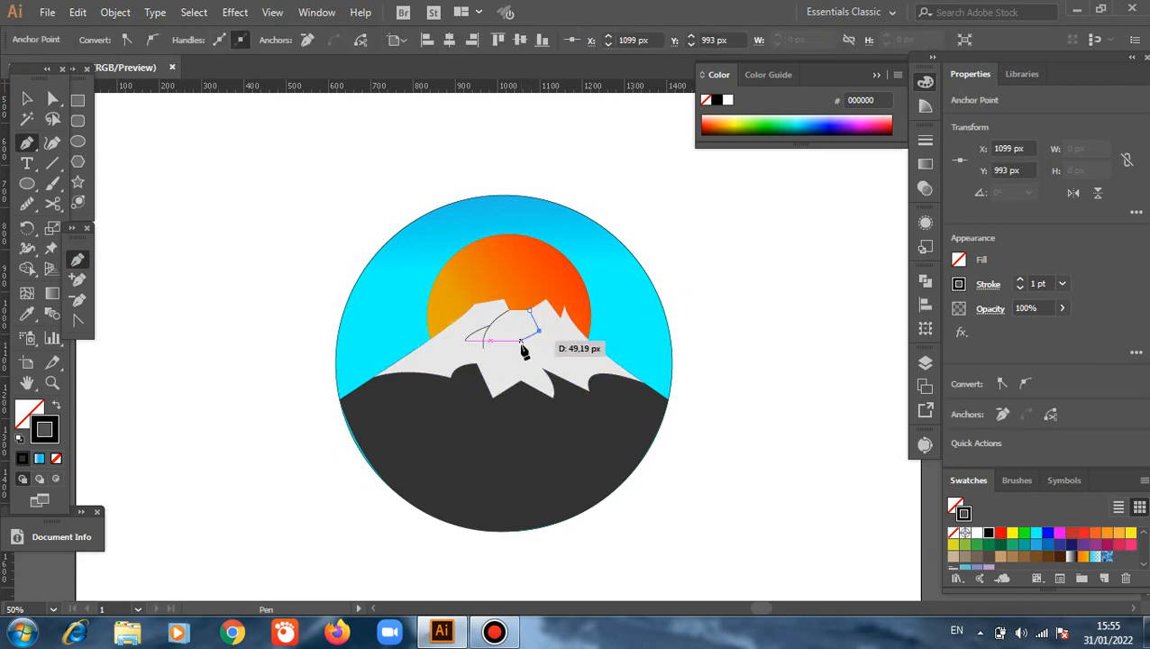
{"action": "left_click_drag", "start_coordinate": [521, 350], "coordinate": [520, 352]}
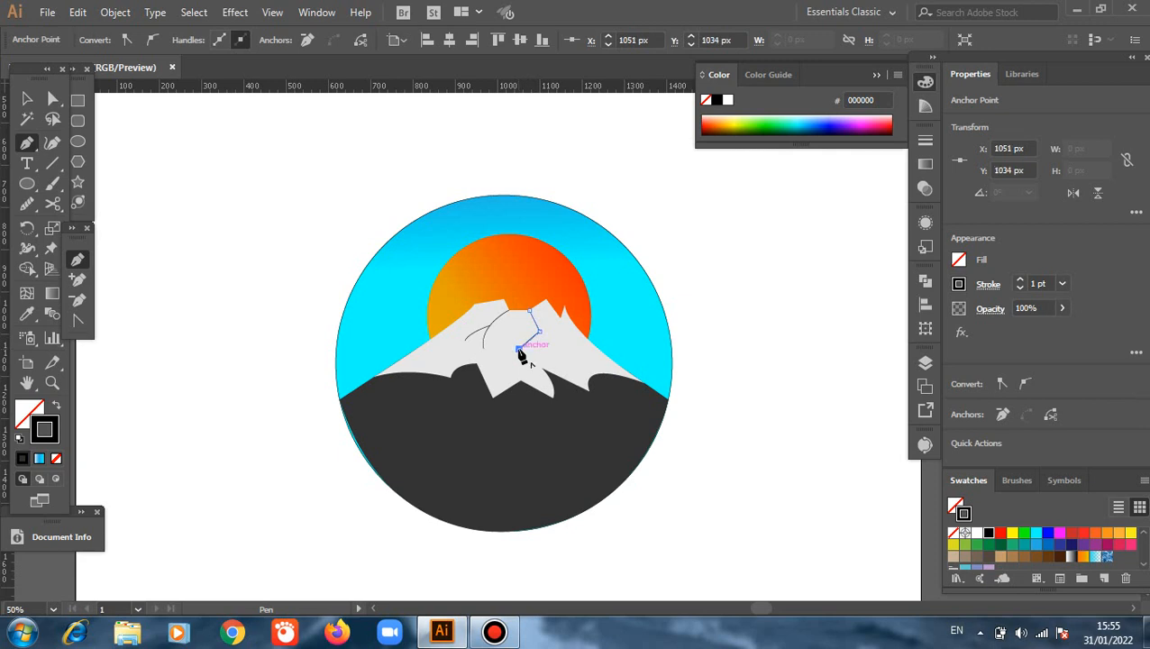
{"action": "key", "text": "v"}
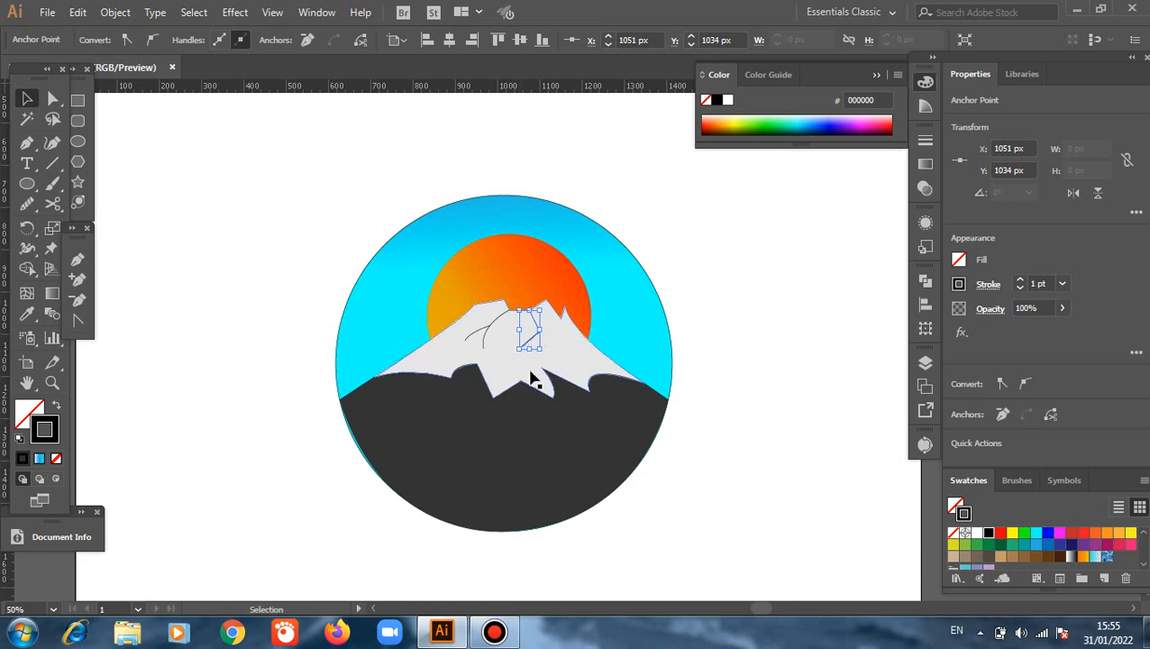
- Draw a crease from the notch beside the small right peak, running down and bending down-right to about X 1195, Y 1057 px
{"action": "key", "text": "p"}
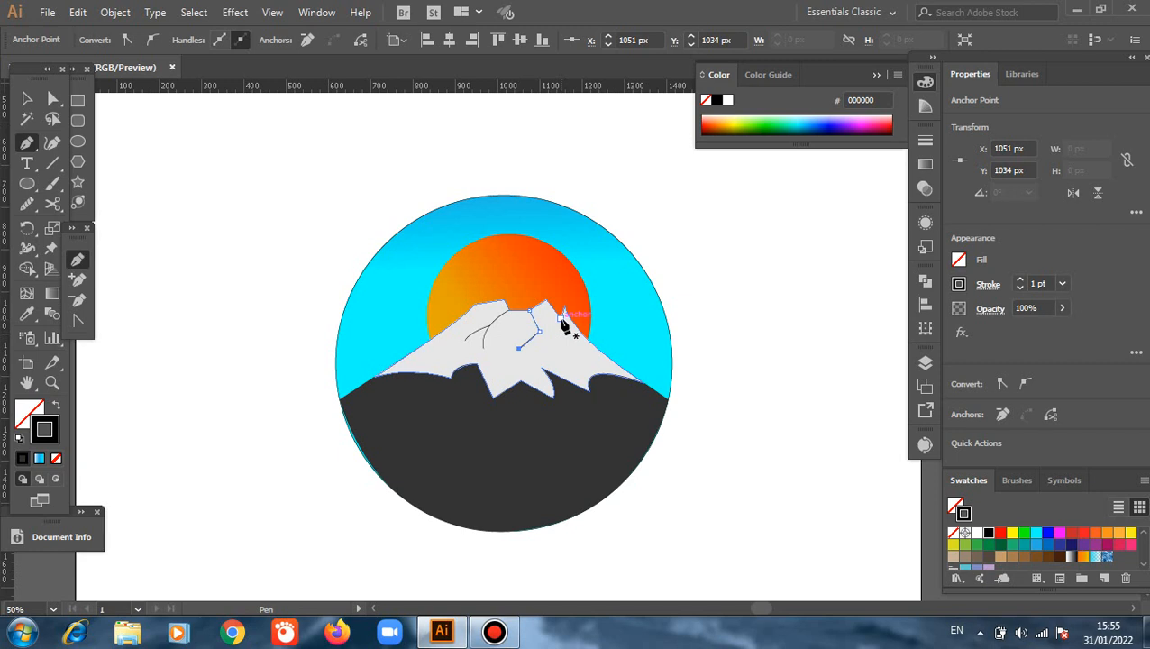
{"action": "left_click", "coordinate": [561, 318]}
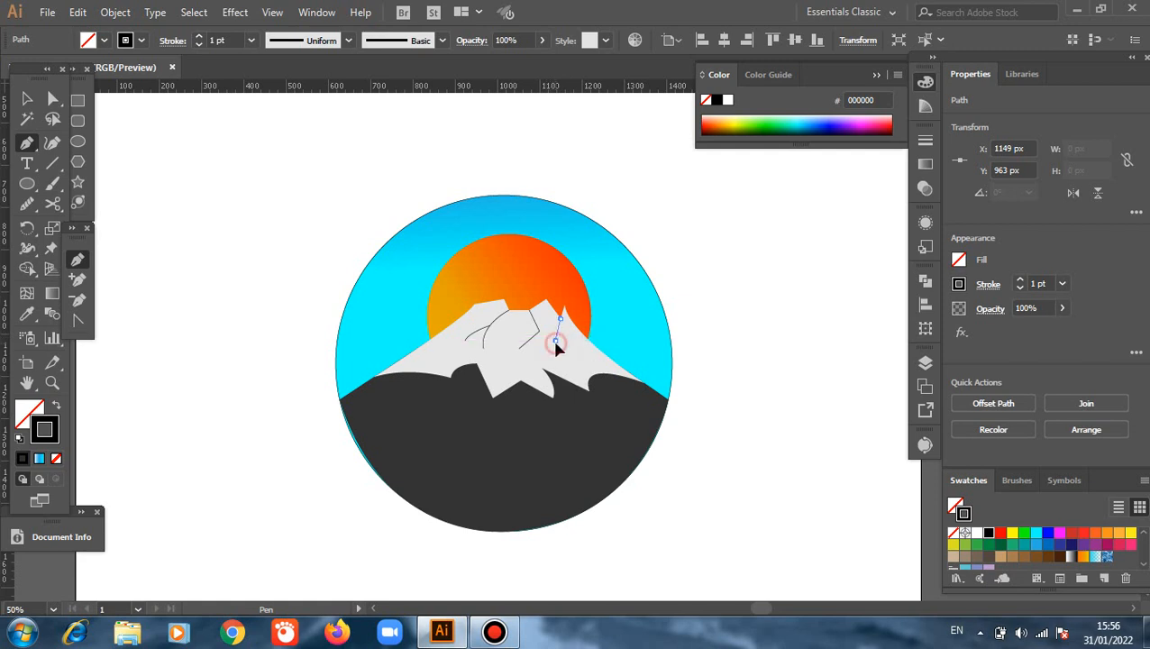
{"action": "left_click", "coordinate": [555, 342]}
{"action": "mouse_move", "coordinate": [577, 358]}
{"action": "left_mouse_down"}
{"action": "mouse_move", "coordinate": [588, 353]}
{"action": "mouse_move", "coordinate": [580, 360]}
{"action": "left_mouse_up"}
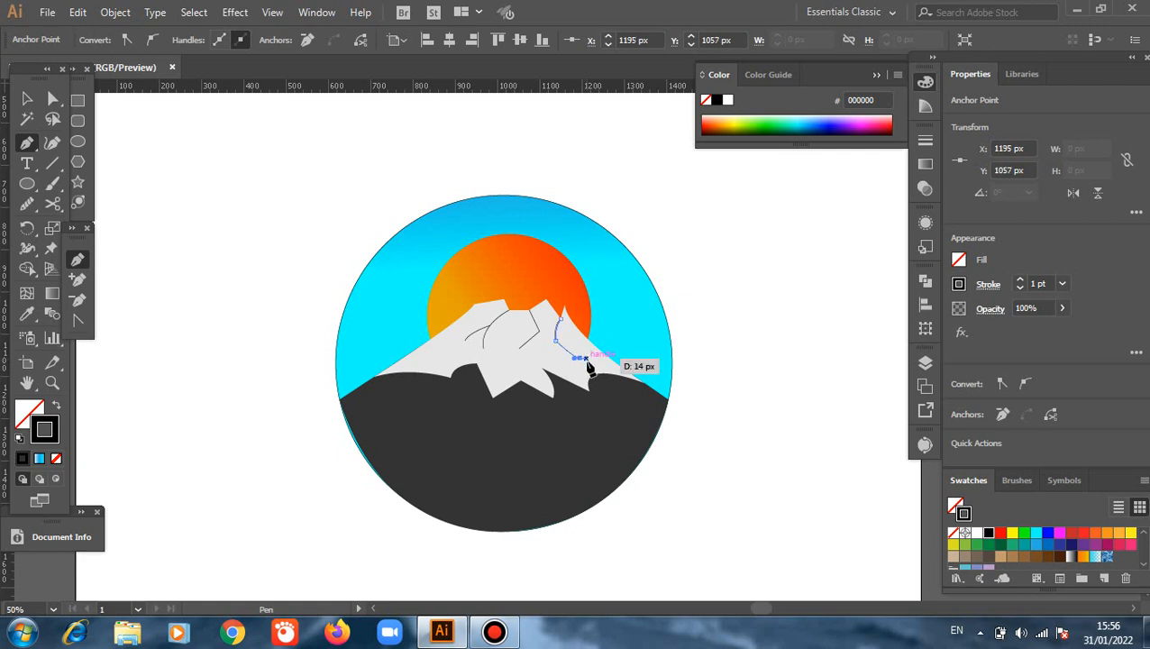
{"action": "left_click", "coordinate": [27, 99]}
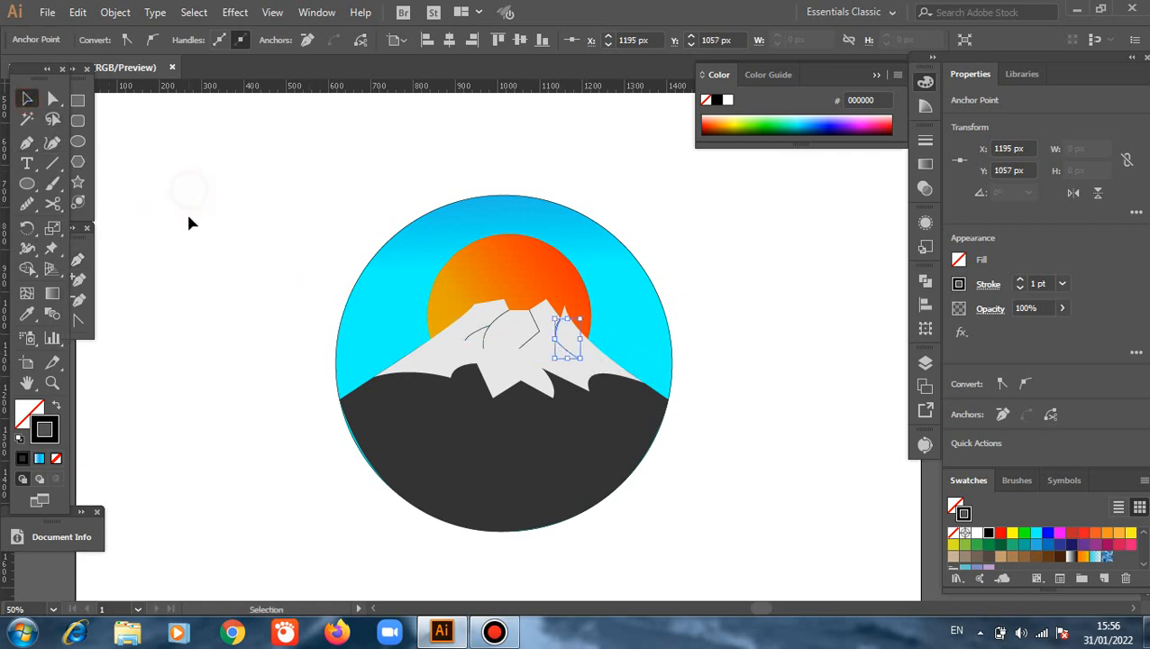
{"action": "left_click", "coordinate": [187, 218]}
- Draw a short branch from the right crease's bend to about X 1195, Y 1027 px, and give the snowcap shape a black outline
{"action": "left_click", "coordinate": [78, 259]}
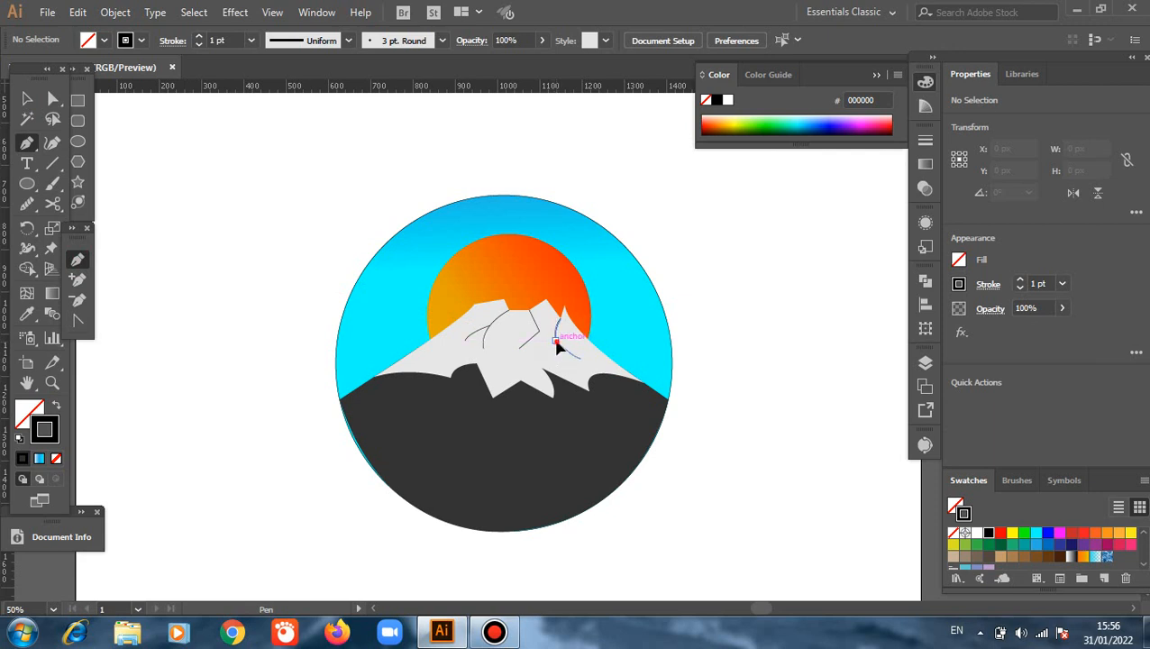
{"action": "left_click_drag", "start_coordinate": [566, 341], "coordinate": [580, 345]}
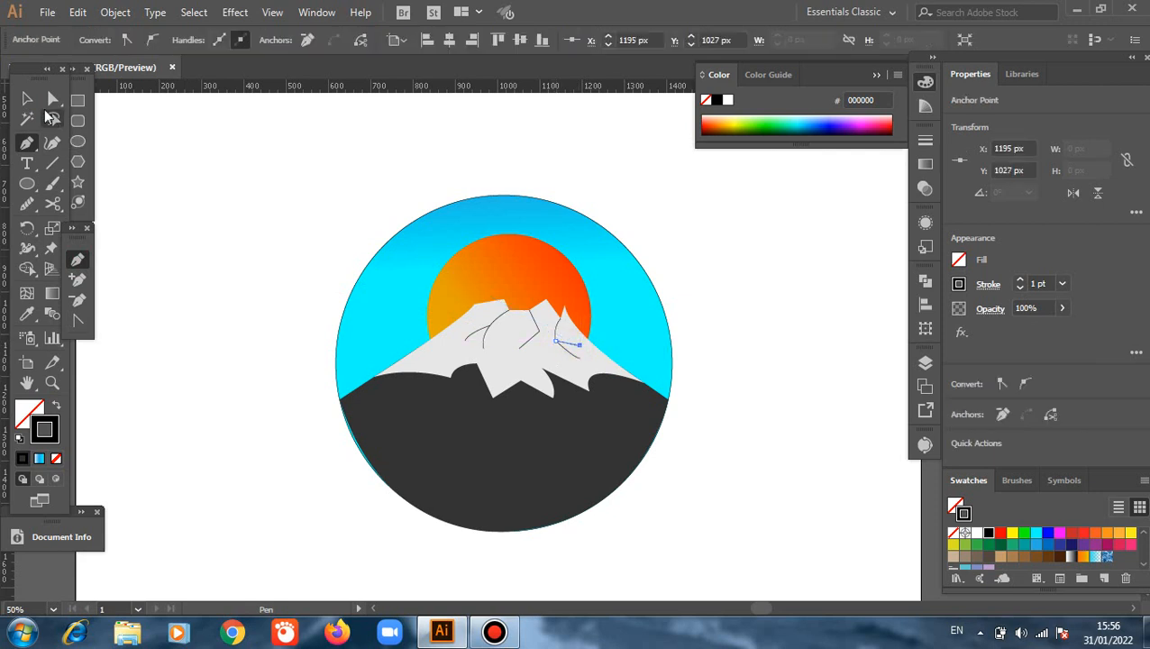
{"action": "left_click", "coordinate": [27, 99]}
{"action": "left_click", "coordinate": [223, 453]}
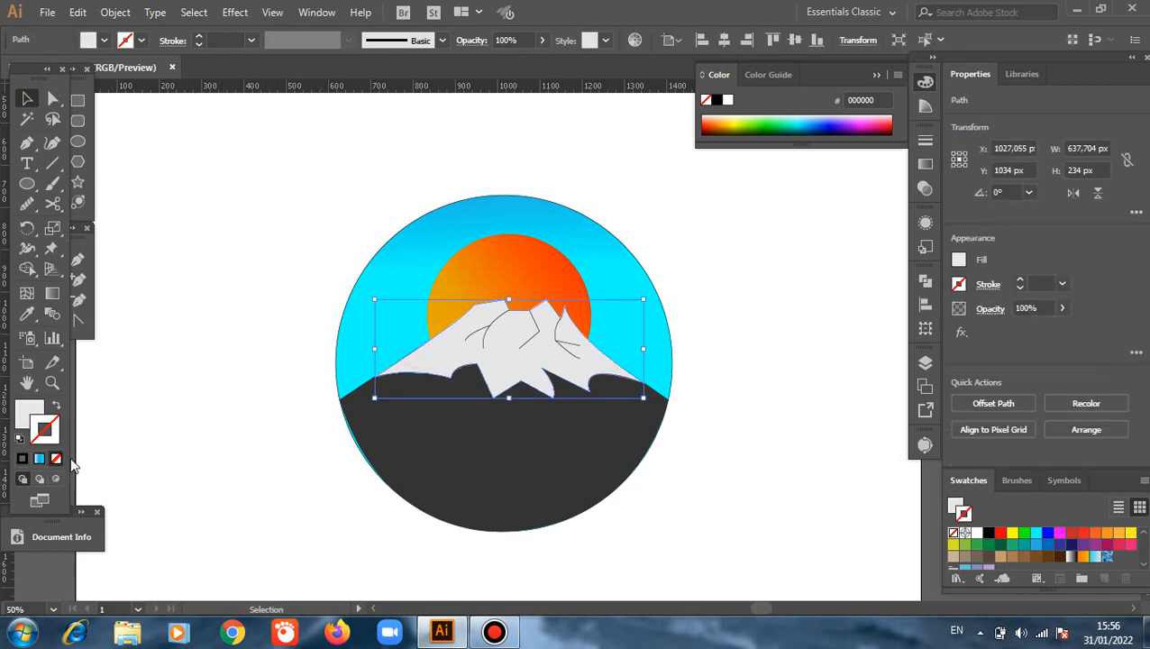
{"action": "left_click", "coordinate": [989, 533]}
{"action": "left_click", "coordinate": [239, 219]}
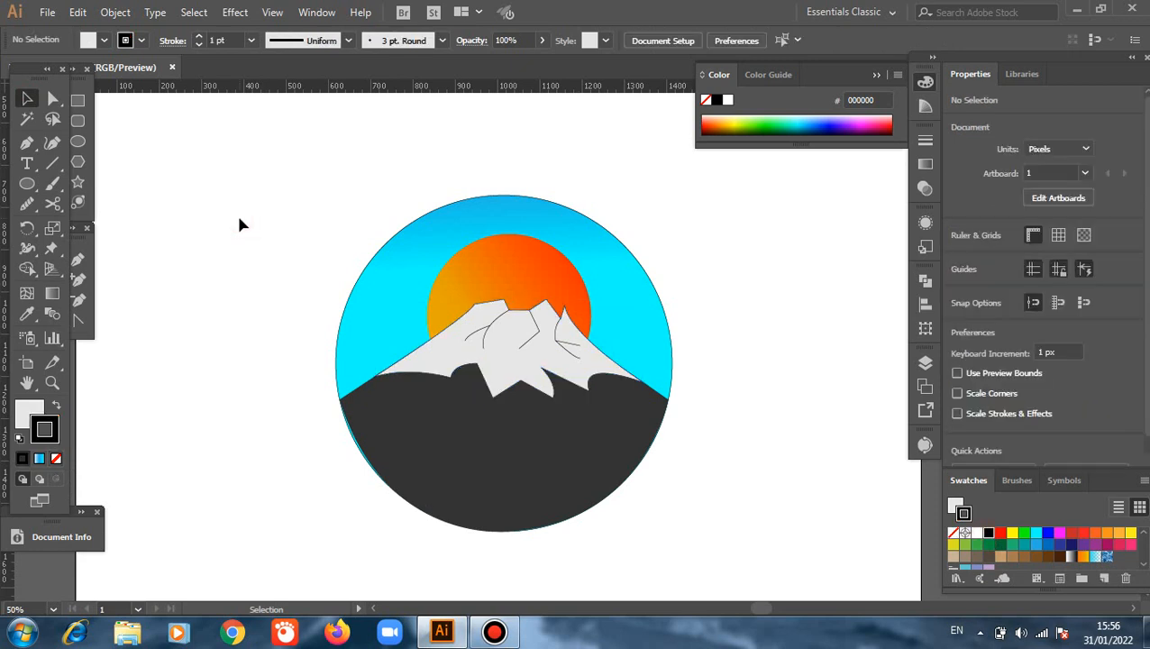
- Draw a tiny circle about 5.5 px wide on the left part of the dark mountain, with light gray fill and no stroke
{"action": "scroll", "coordinate": [239, 225], "scroll_direction": "up", "scroll_amount": 1}
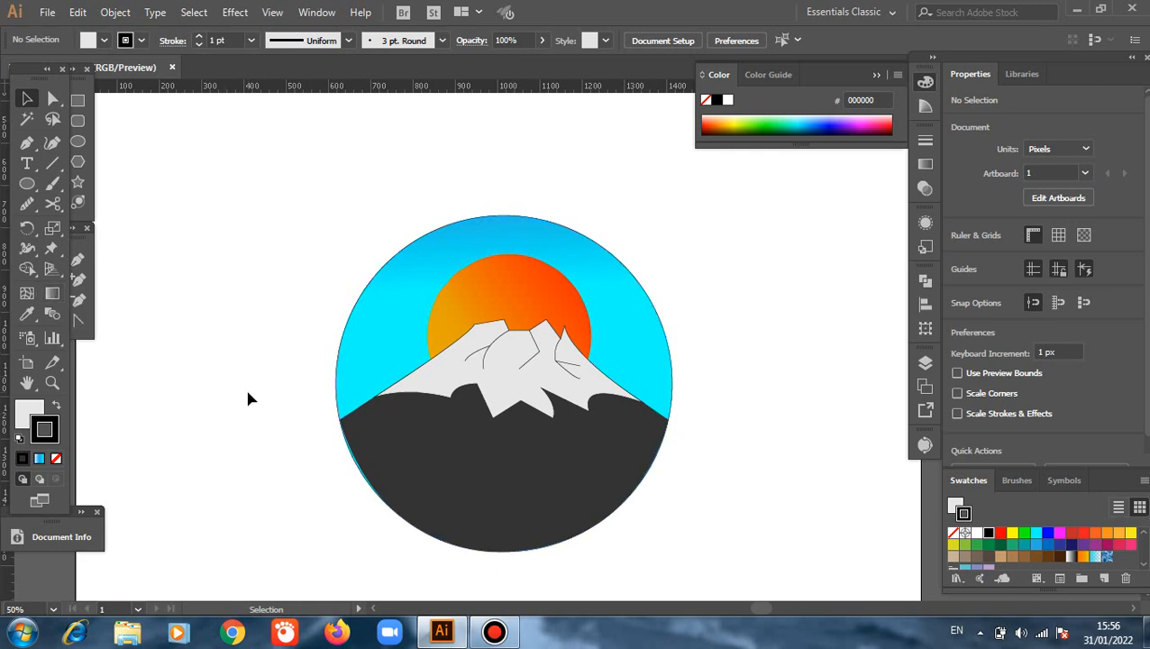
{"action": "scroll", "coordinate": [600, 564], "scroll_direction": "up", "scroll_amount": 1}
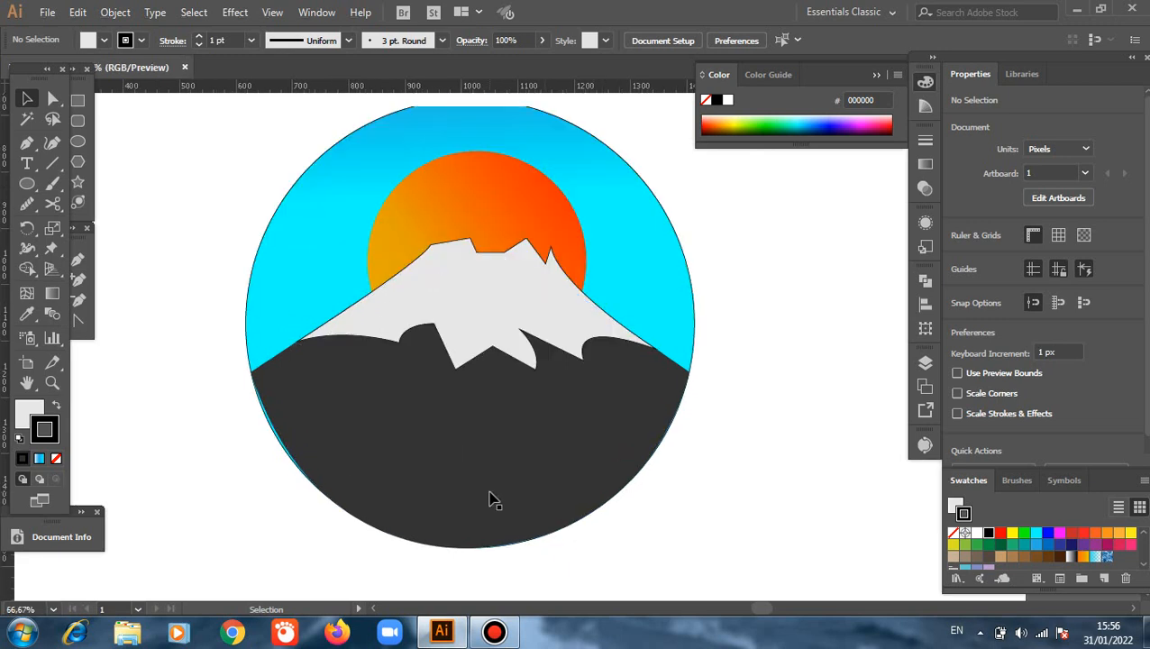
{"action": "scroll", "coordinate": [208, 365], "scroll_direction": "up", "scroll_amount": 1}
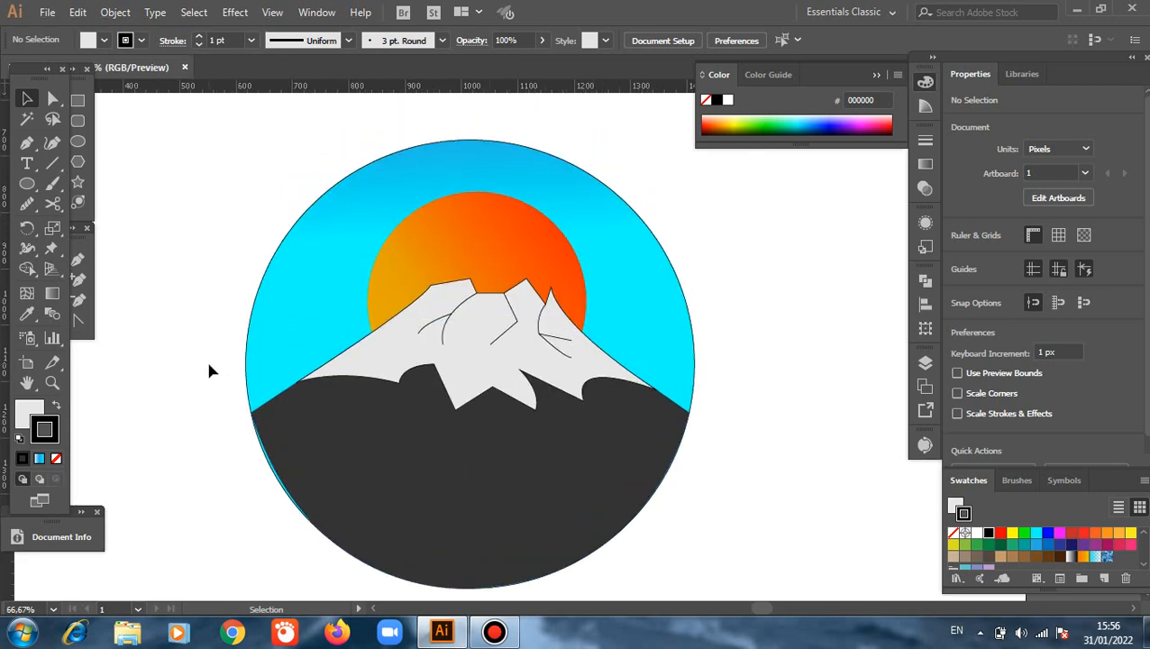
{"action": "left_click", "coordinate": [77, 141]}
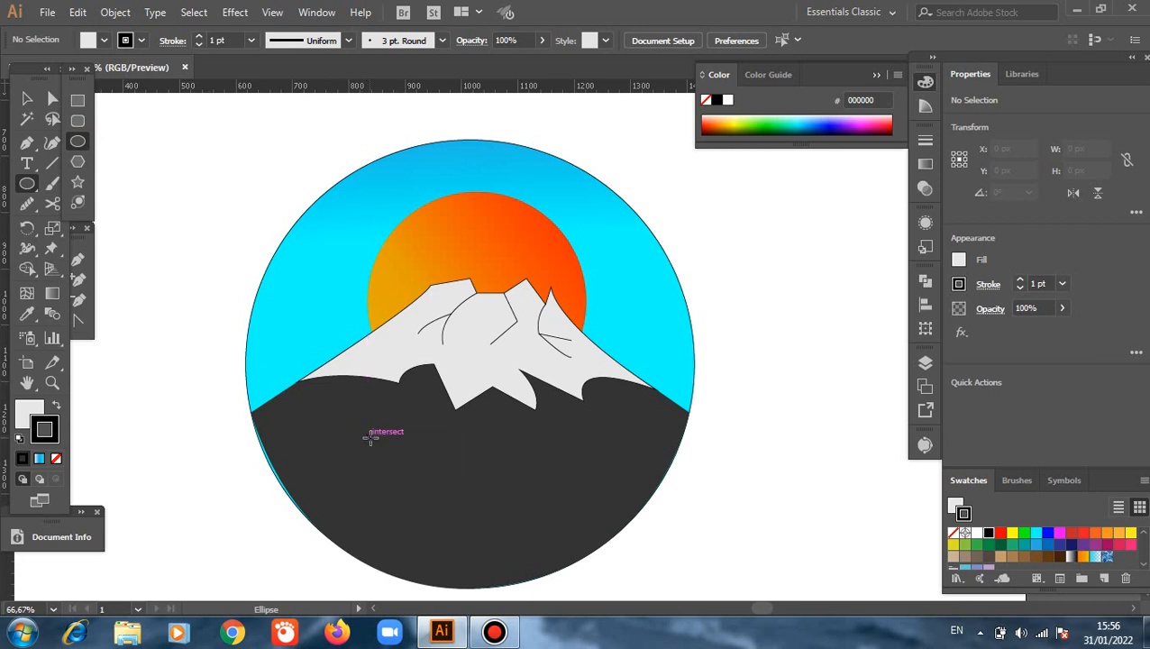
{"action": "left_click_drag", "start_coordinate": [368, 436], "coordinate": [372, 439]}
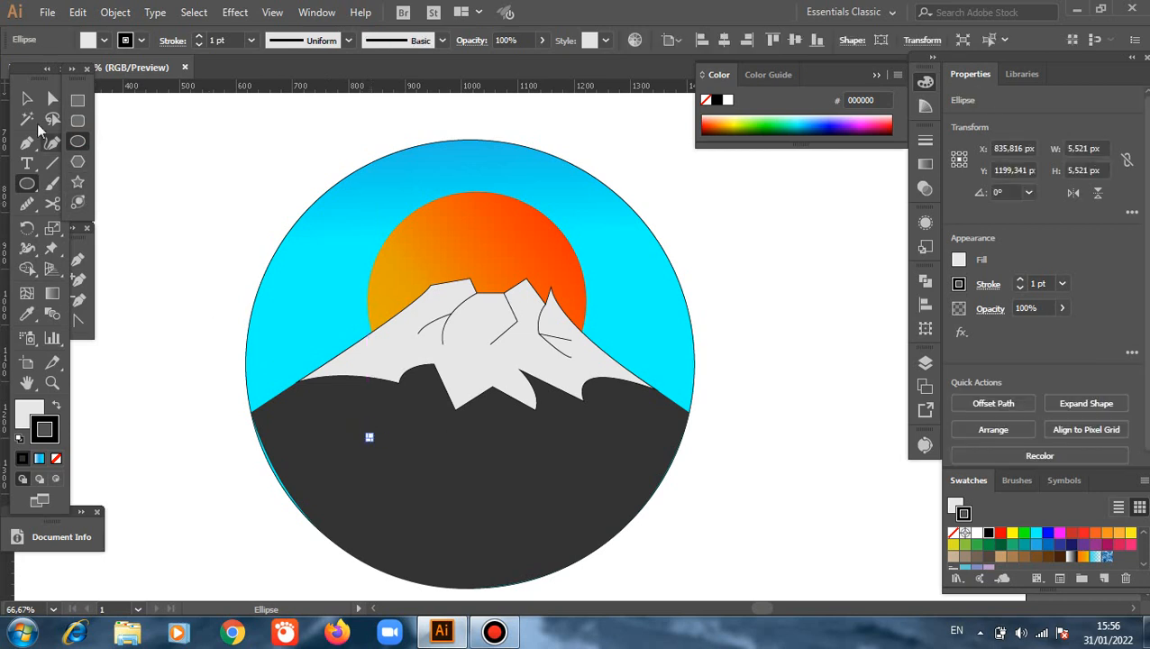
{"action": "left_click", "coordinate": [26, 98]}
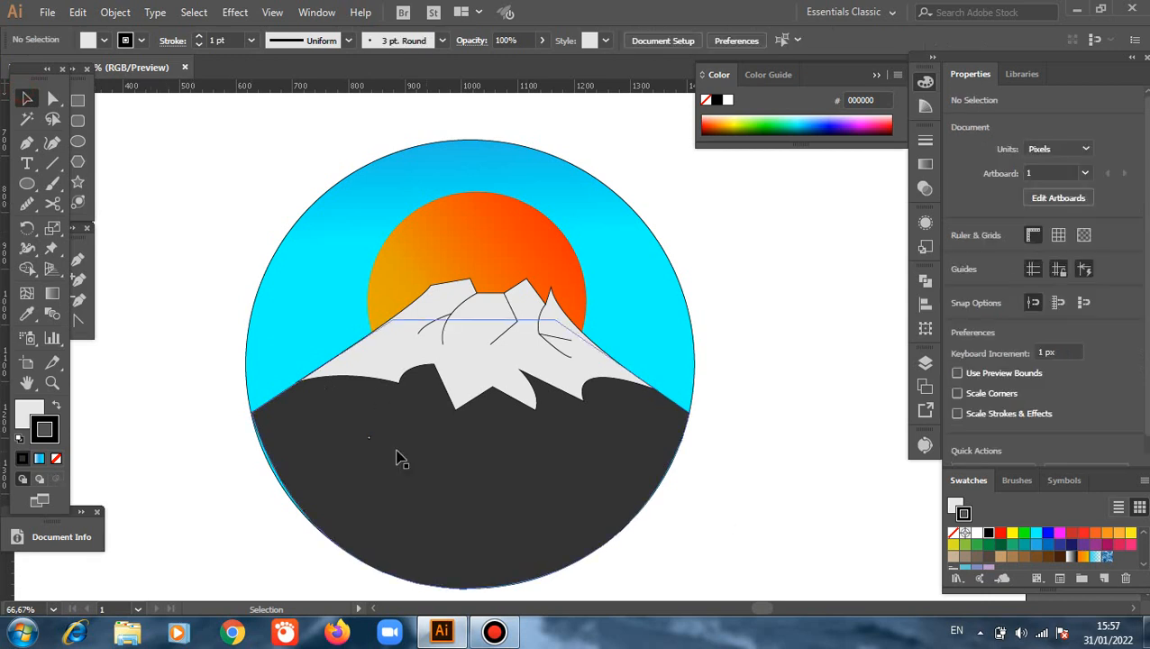
{"action": "left_click", "coordinate": [56, 459]}
{"action": "left_click", "coordinate": [26, 415]}
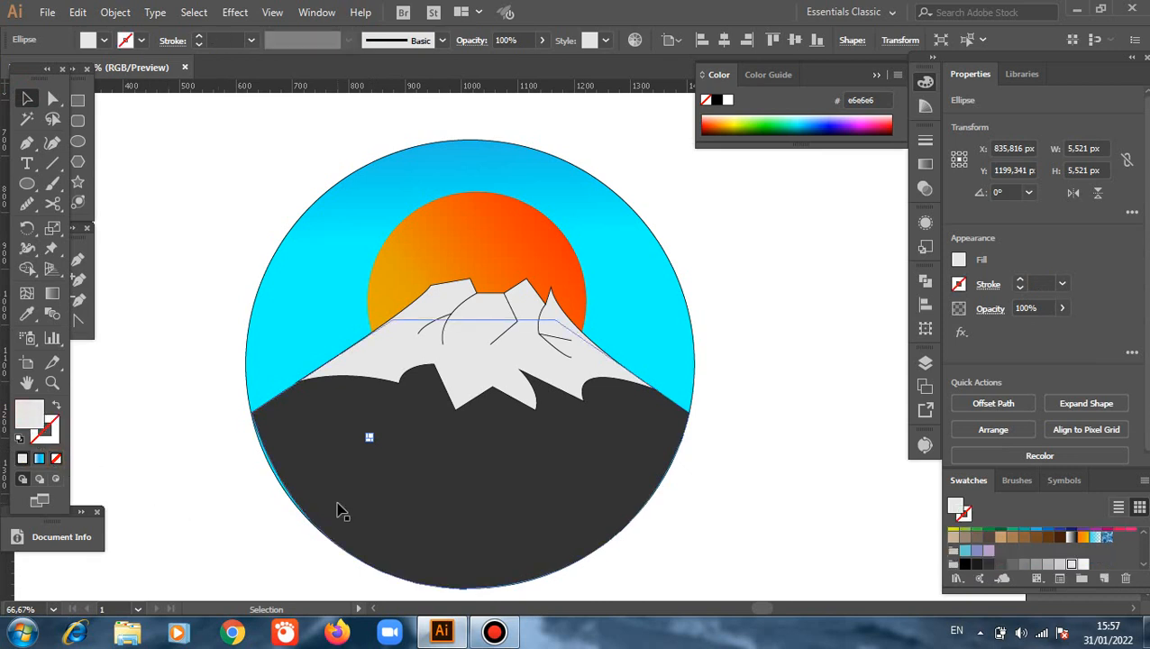
- Duplicate the tiny dot rightward at about 22 px spacing into a slightly descending row of seven, and enlarge the last dot to about 11 px
{"action": "scroll", "coordinate": [379, 493], "scroll_direction": "up", "scroll_amount": 1}
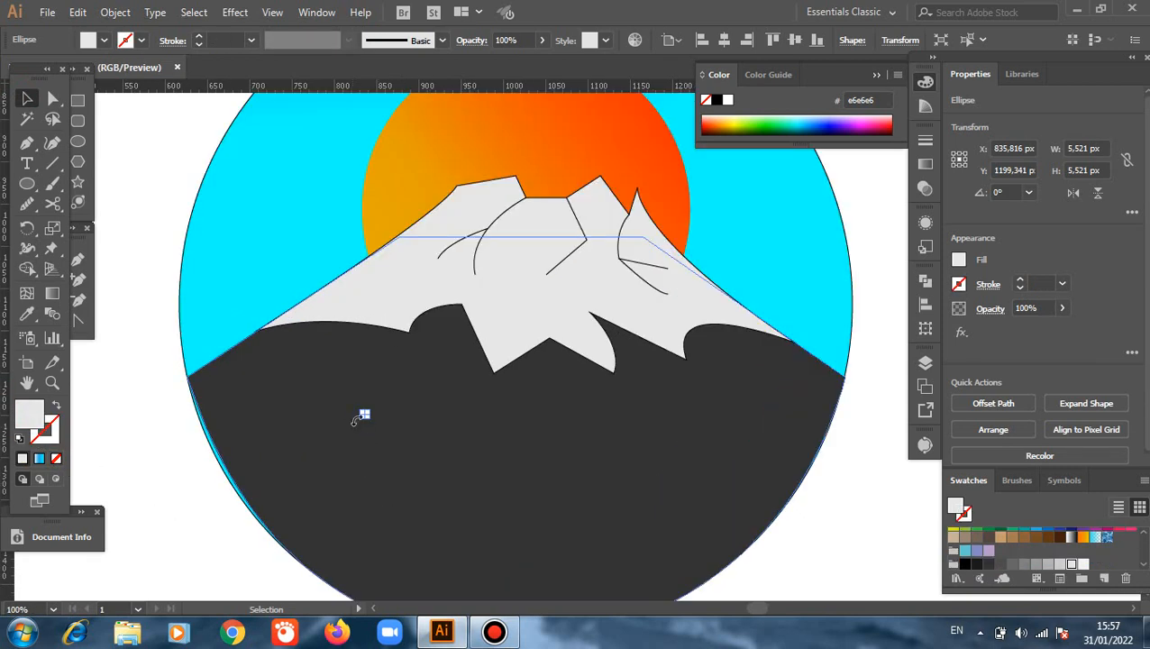
{"action": "left_click", "coordinate": [335, 409]}
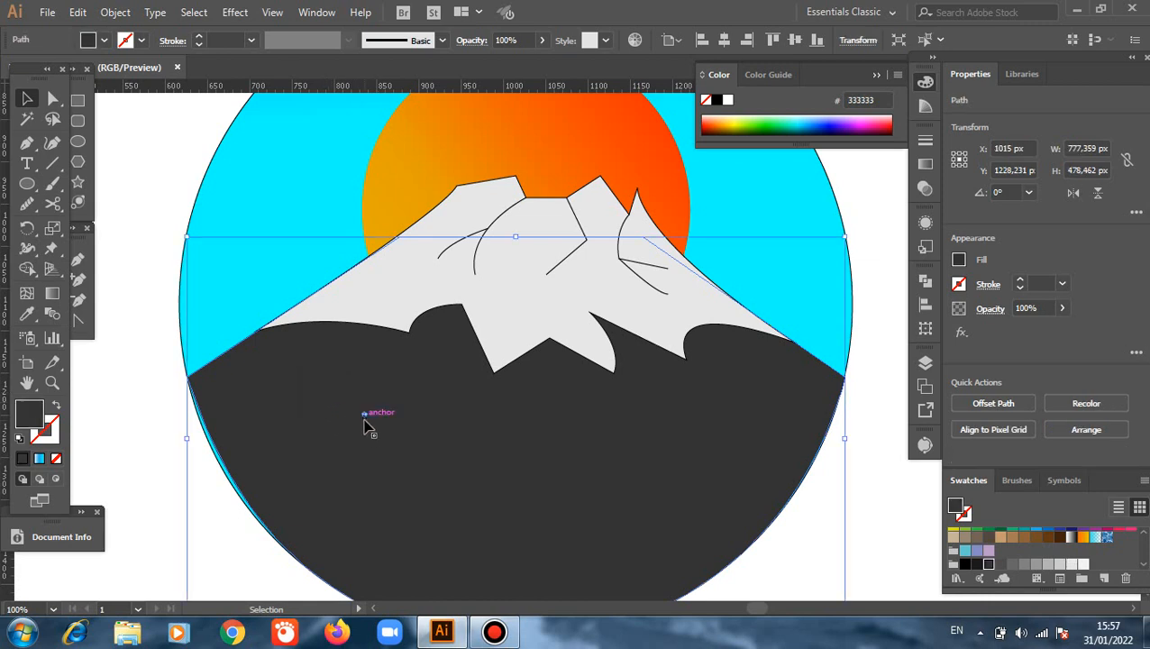
{"action": "left_click_drag", "start_coordinate": [365, 414], "coordinate": [383, 416]}
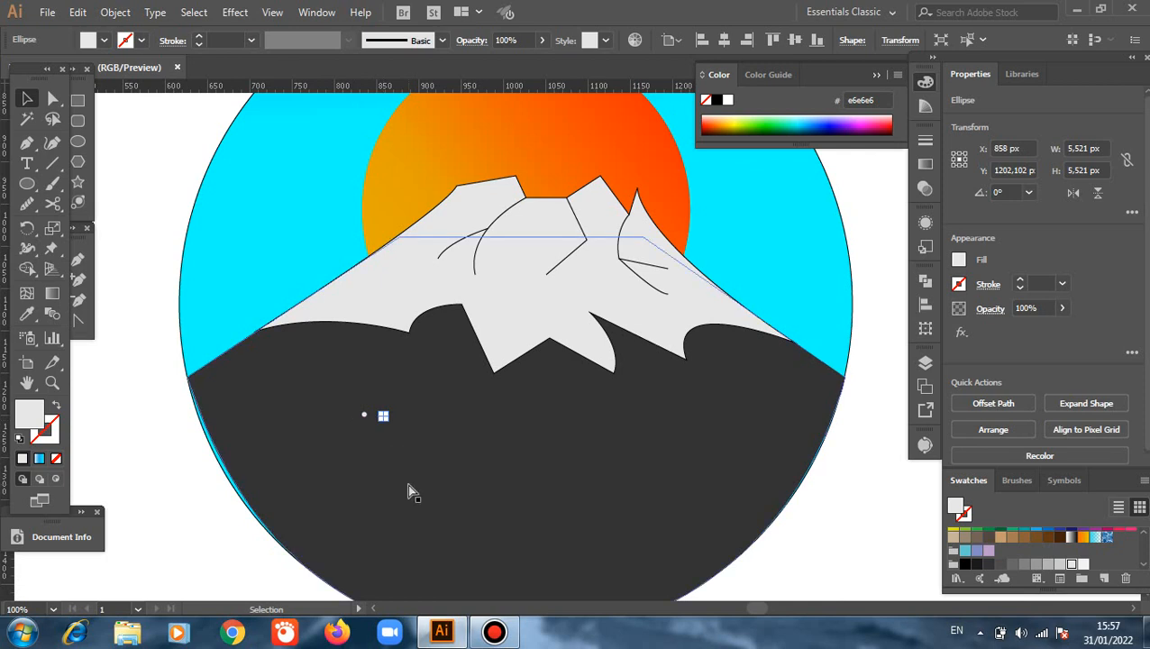
{"action": "key", "text": "ctrl+d"}
{"action": "key", "text": "ctrl+d"}
{"action": "key", "text": "ctrl+d"}
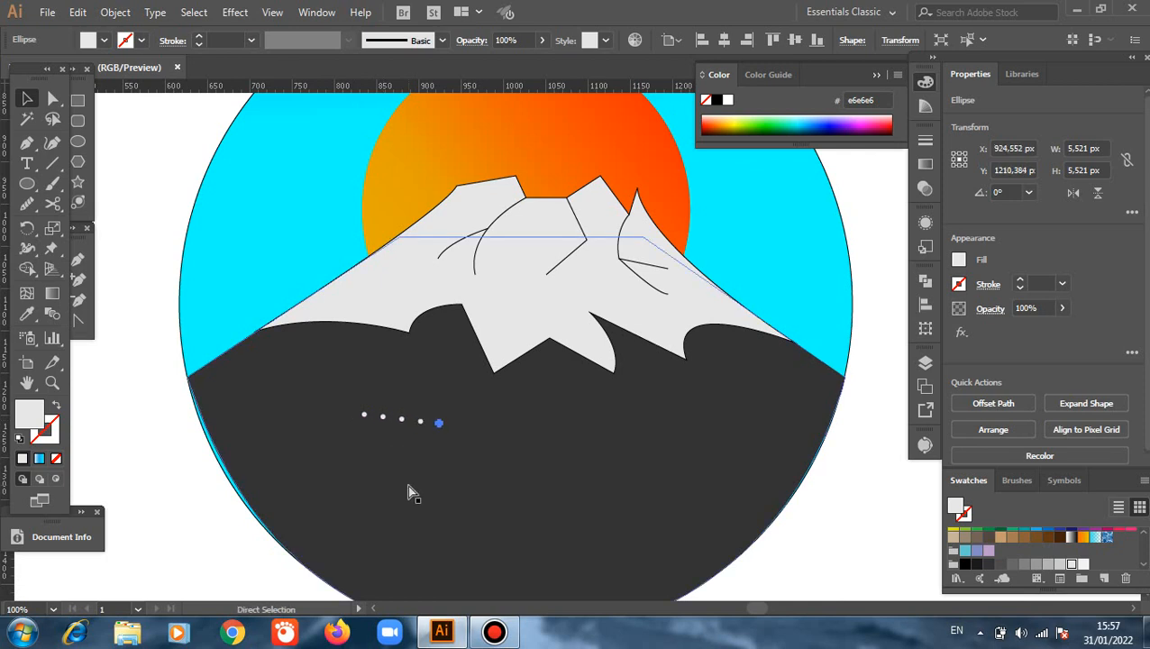
{"action": "key", "text": "ctrl+d"}
{"action": "key", "text": "ctrl+d"}
{"action": "left_click_drag", "start_coordinate": [480, 423], "coordinate": [486, 419]}
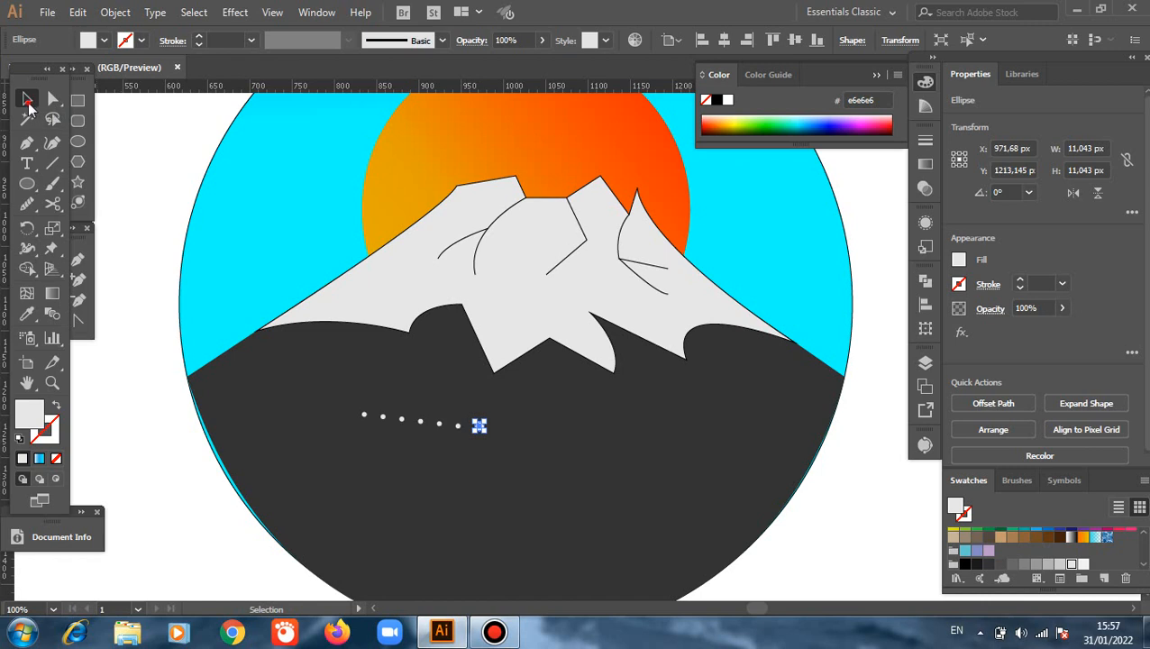
- Scatter the seven light gray dots on the dark mountain into a loose, irregular cluster about 180 px wide
{"action": "left_click", "coordinate": [285, 457]}
{"action": "left_click_drag", "start_coordinate": [480, 426], "coordinate": [407, 469]}
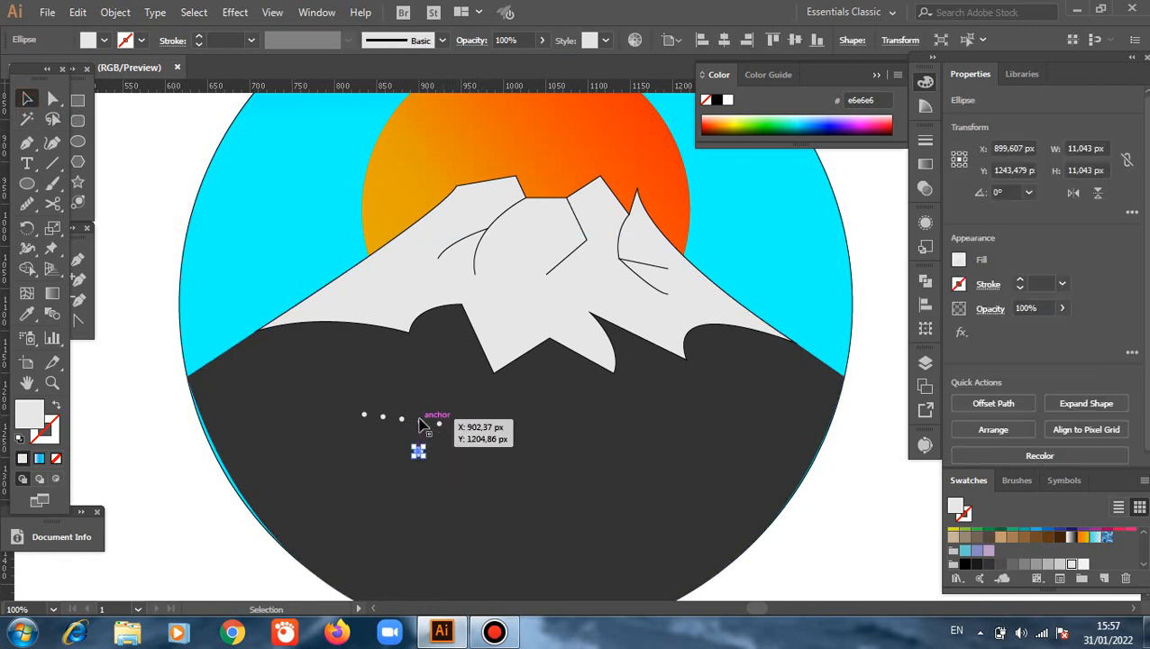
{"action": "left_click_drag", "start_coordinate": [421, 421], "coordinate": [335, 422]}
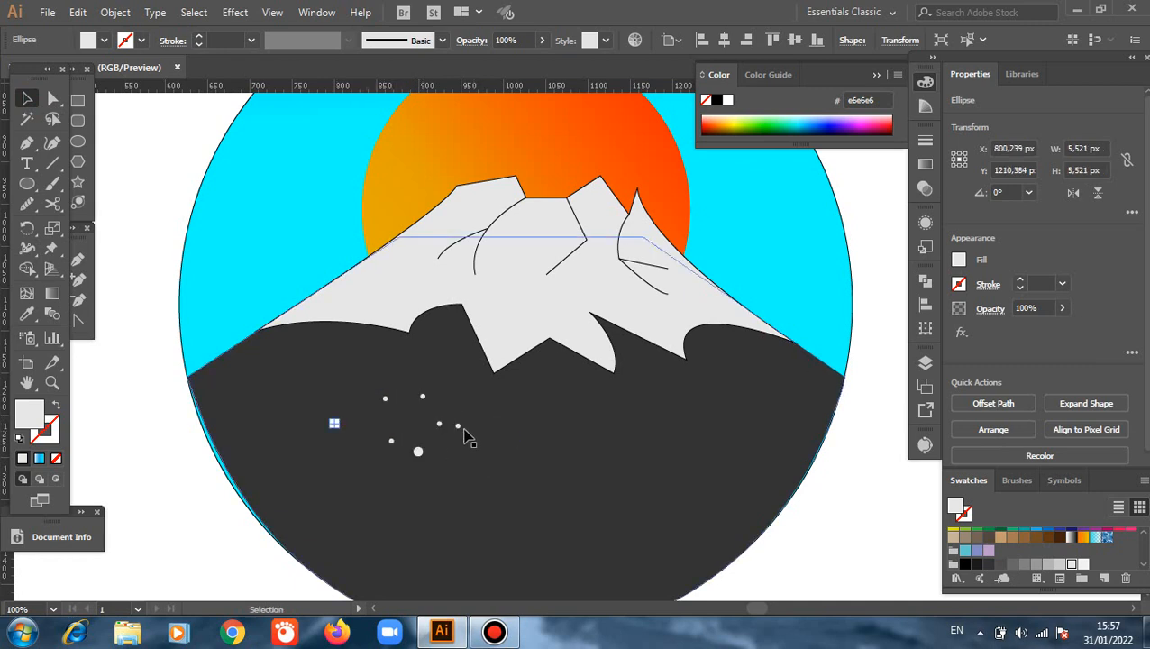
{"action": "mouse_move", "coordinate": [458, 426]}
{"action": "left_mouse_down"}
{"action": "mouse_move", "coordinate": [483, 426]}
{"action": "mouse_move", "coordinate": [444, 414]}
{"action": "left_mouse_up"}
{"action": "left_click", "coordinate": [424, 398]}
{"action": "left_click_drag", "start_coordinate": [392, 442], "coordinate": [383, 440]}
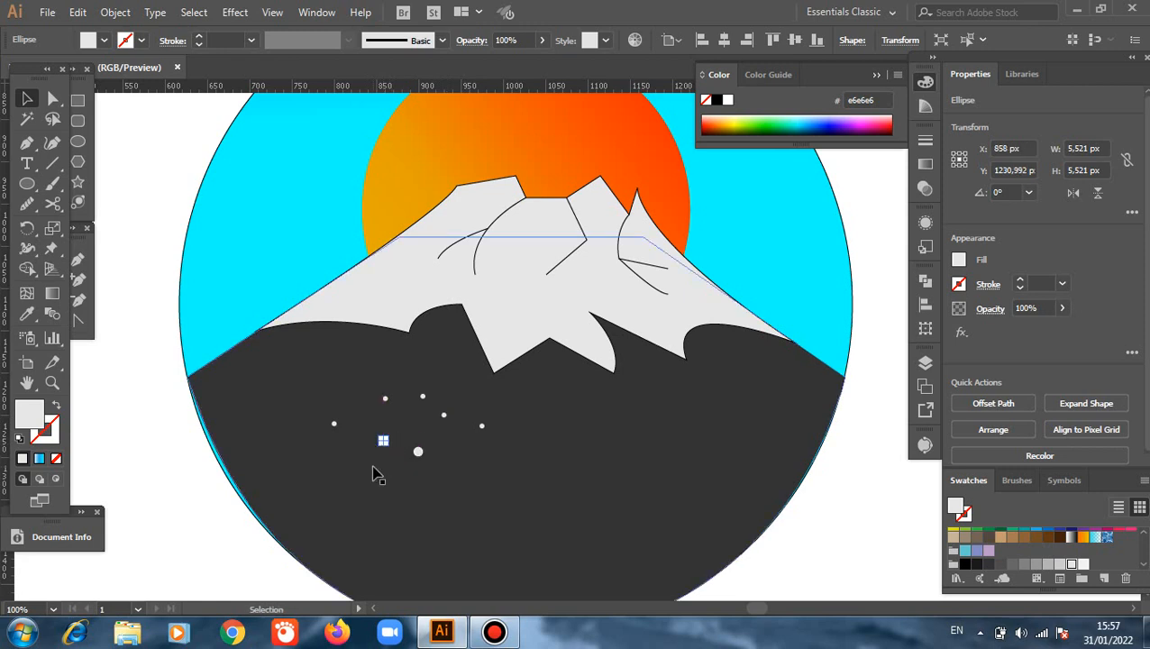
- Select all seven scattered dots, including the larger one, and group them
{"action": "left_click", "coordinate": [334, 424], "text": "shift"}
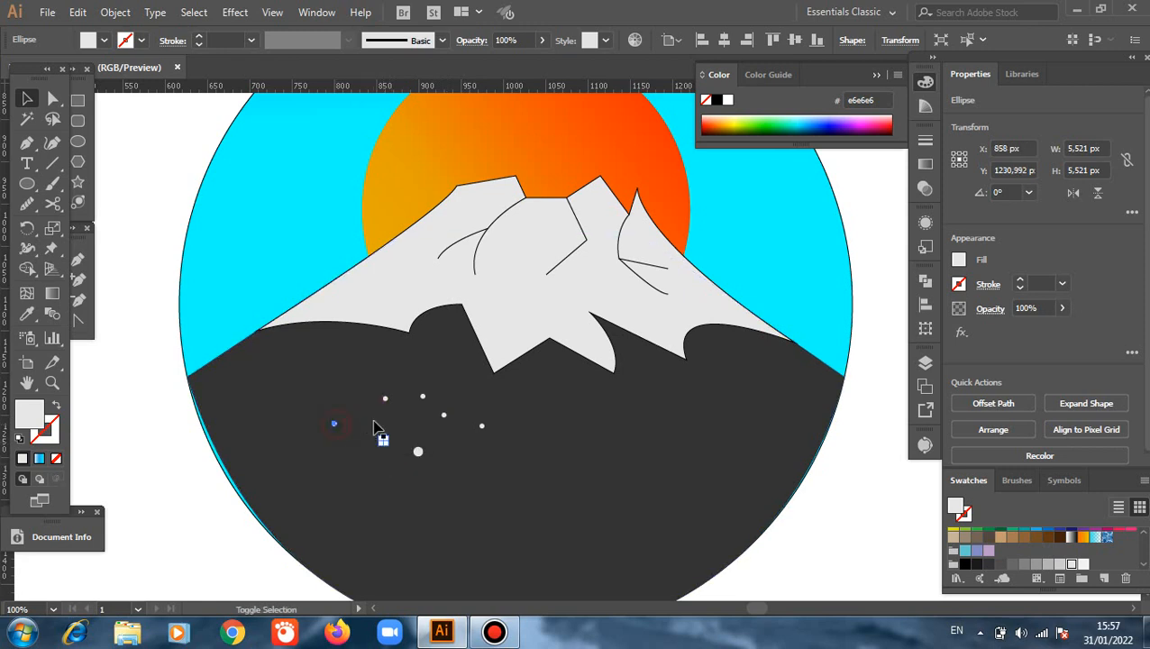
{"action": "left_click", "coordinate": [385, 397], "text": "shift"}
{"action": "left_click", "coordinate": [423, 397], "text": "shift"}
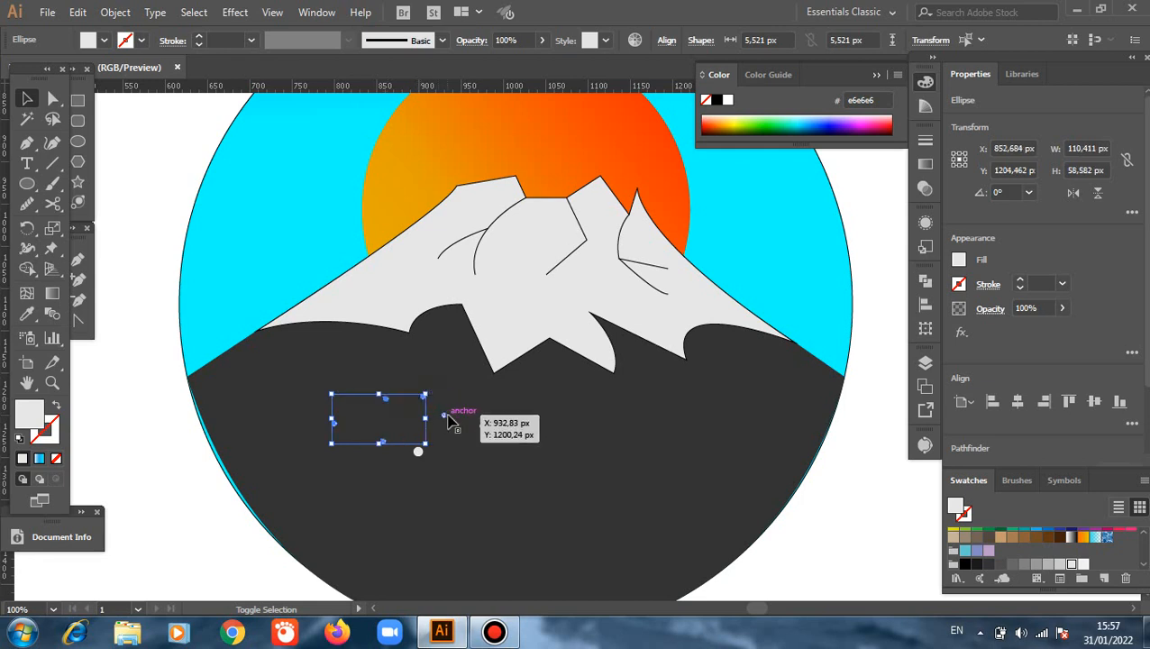
{"action": "left_click", "coordinate": [444, 416], "text": "shift"}
{"action": "left_click", "coordinate": [484, 424], "text": "shift"}
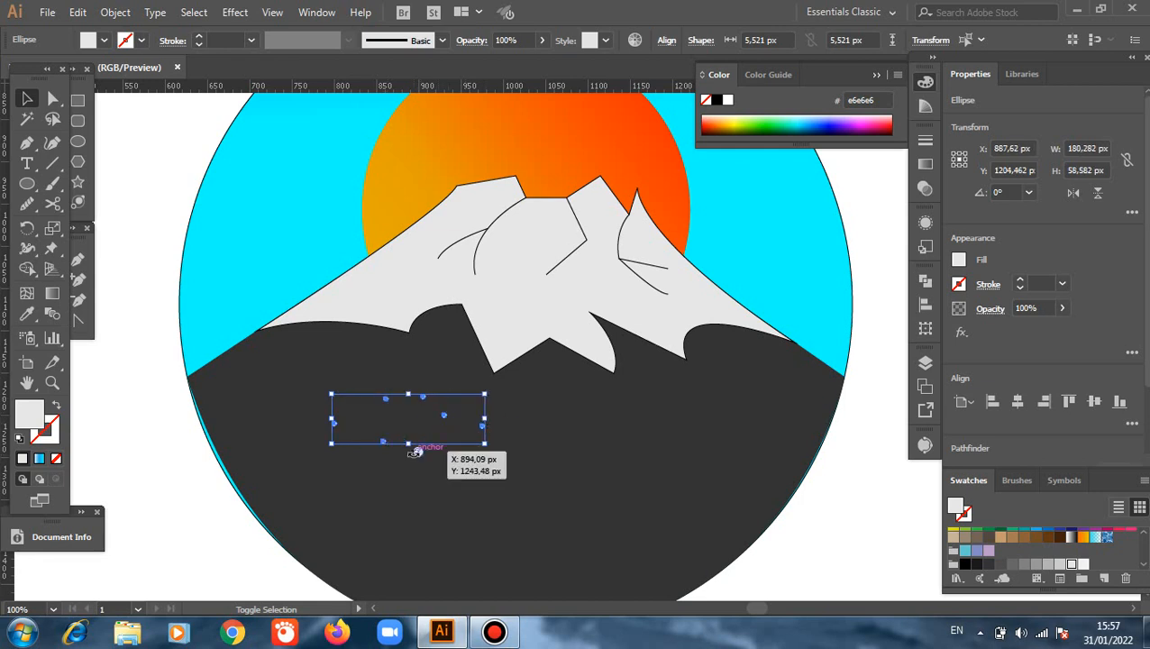
{"action": "left_click", "coordinate": [418, 451], "text": "shift"}
{"action": "right_click", "coordinate": [420, 452]}
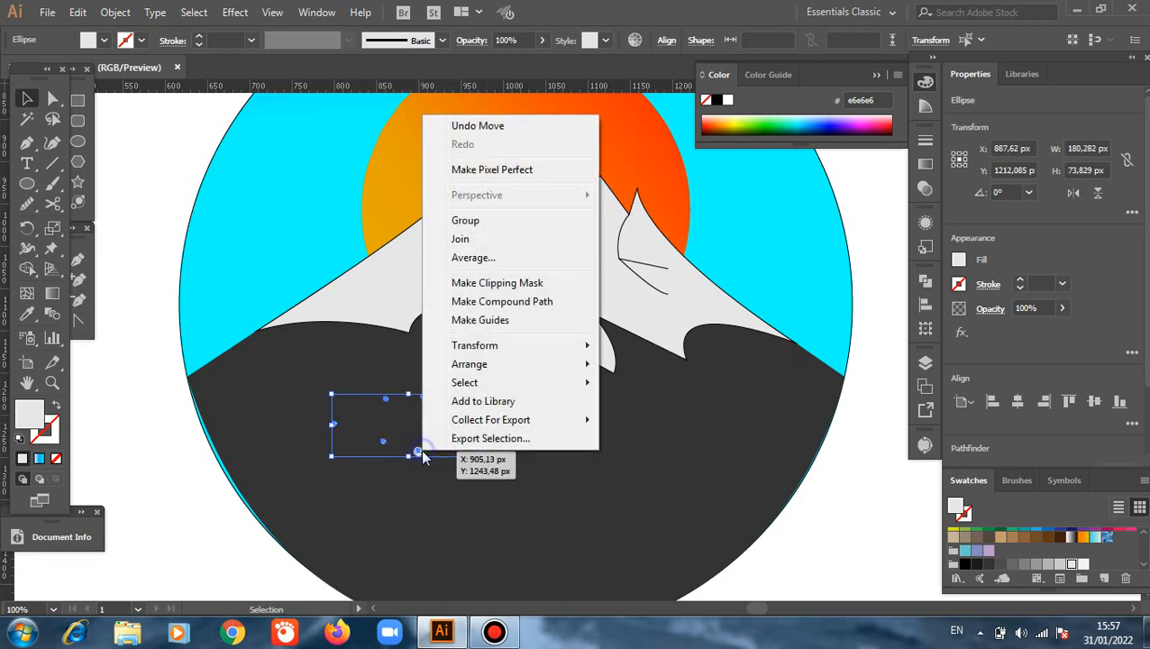
{"action": "left_click", "coordinate": [456, 221]}
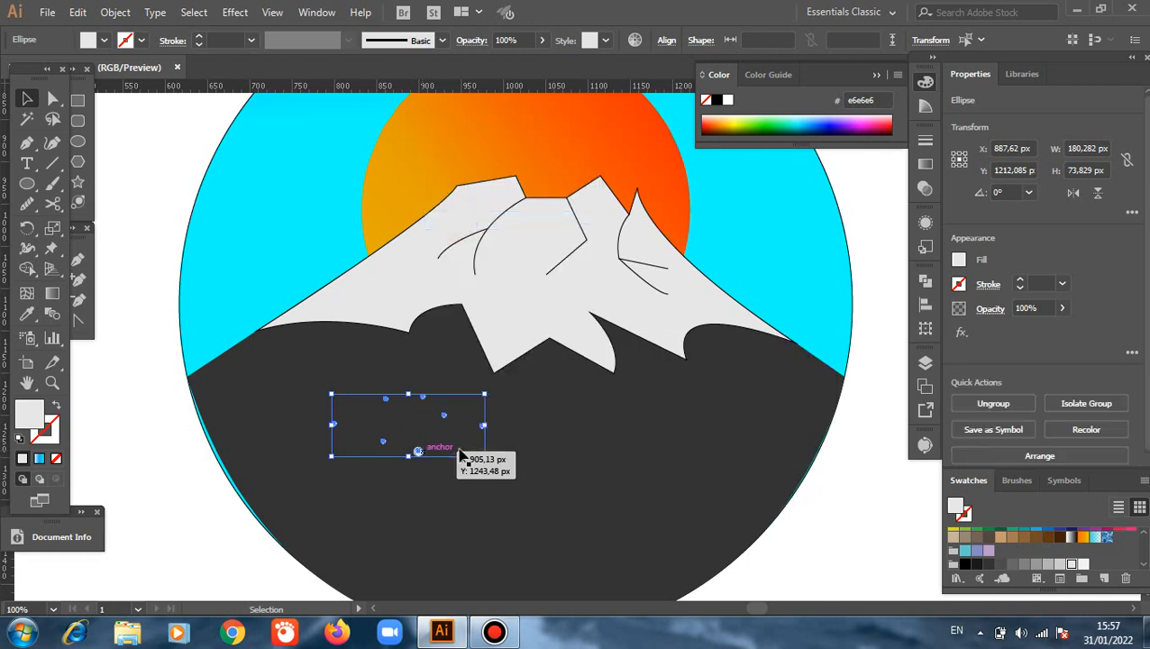
- Move the dot group off the mountain into the sky at the sun's upper-left side, centered at about X 838, Y 816 px
{"action": "scroll", "coordinate": [424, 442], "scroll_direction": "up", "scroll_amount": 1}
{"action": "scroll", "coordinate": [456, 447], "scroll_direction": "up", "scroll_amount": 1}
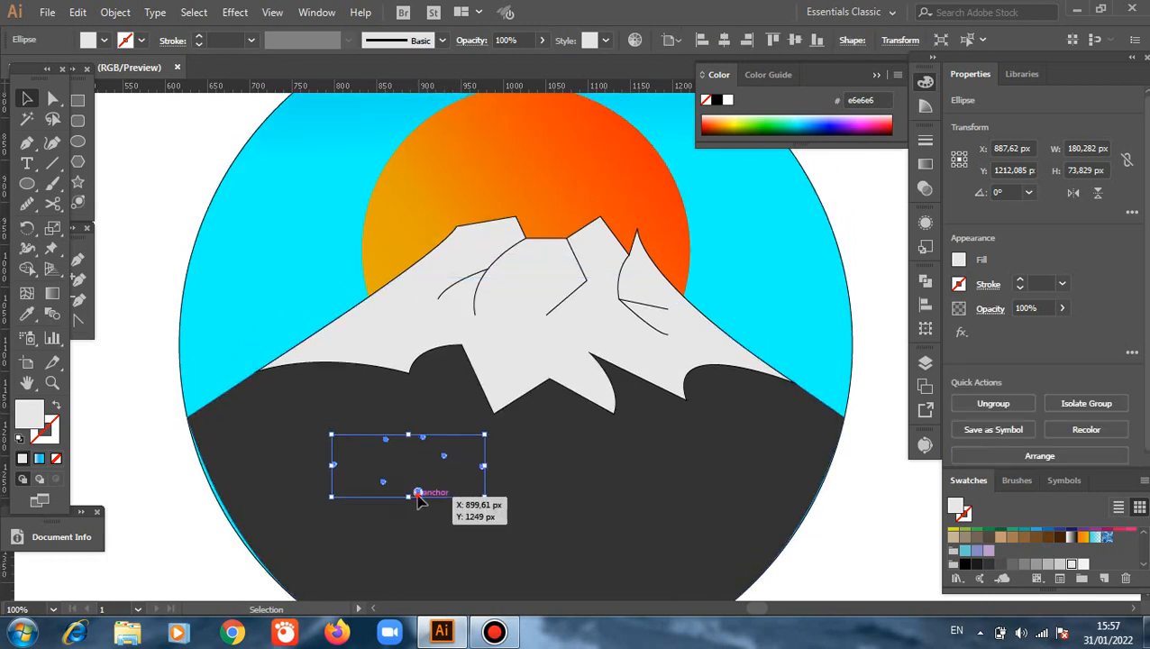
{"action": "left_click_drag", "start_coordinate": [418, 494], "coordinate": [351, 210]}
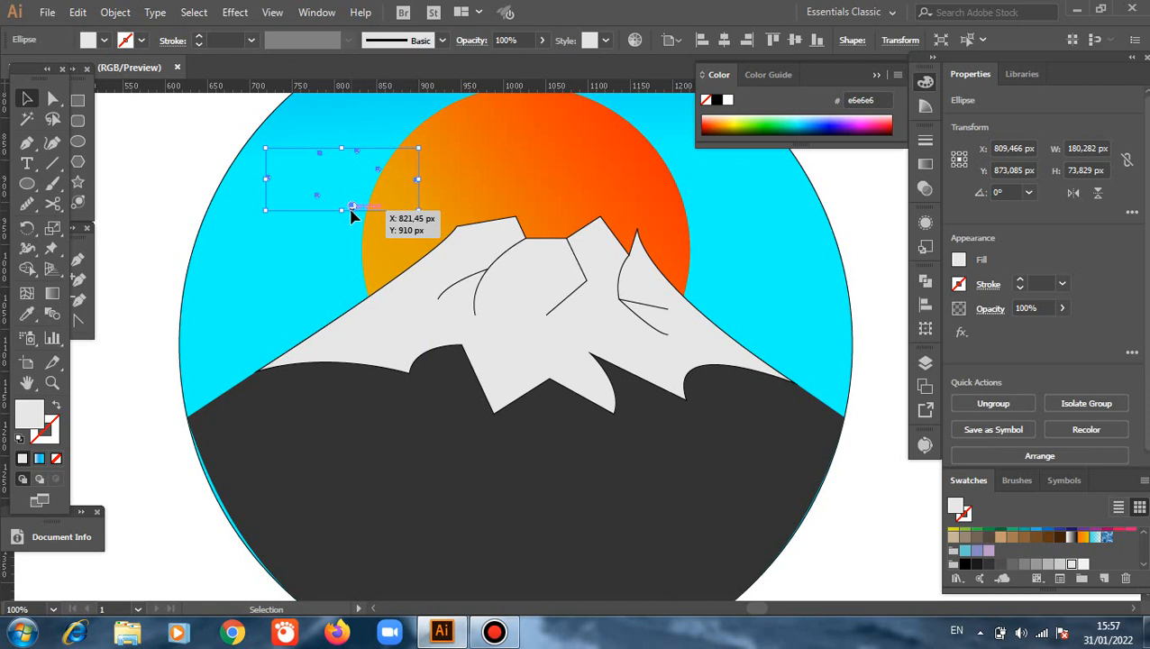
{"action": "scroll", "coordinate": [352, 214], "scroll_direction": "up", "scroll_amount": 3}
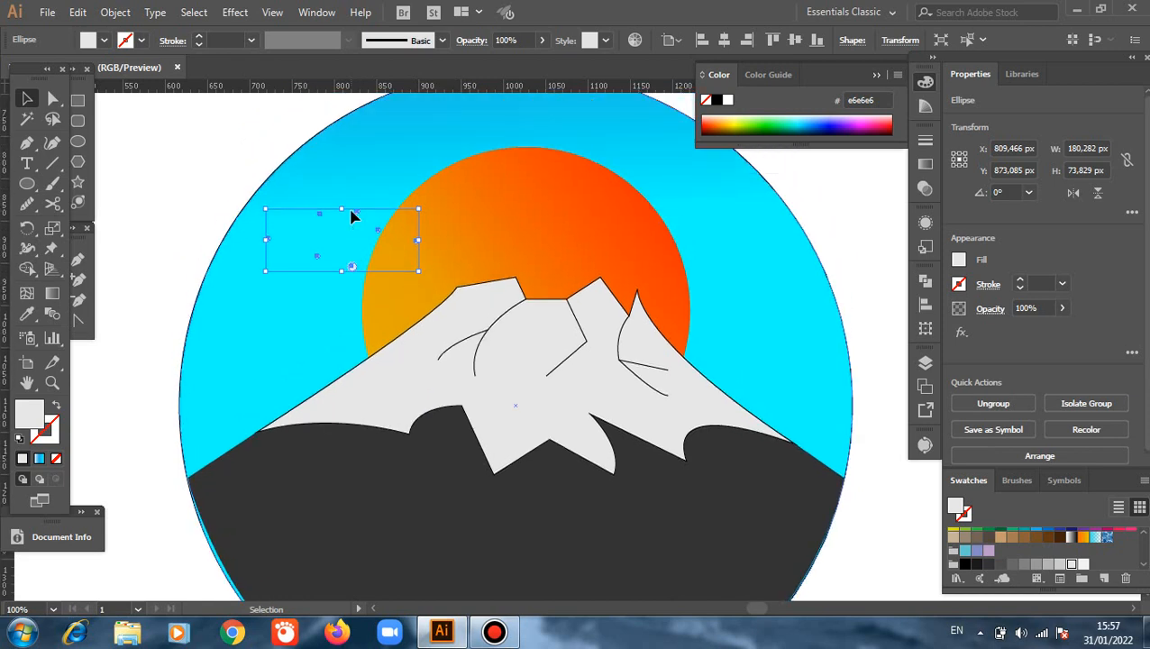
{"action": "left_click", "coordinate": [214, 147]}
{"action": "left_click_drag", "start_coordinate": [354, 219], "coordinate": [380, 168]}
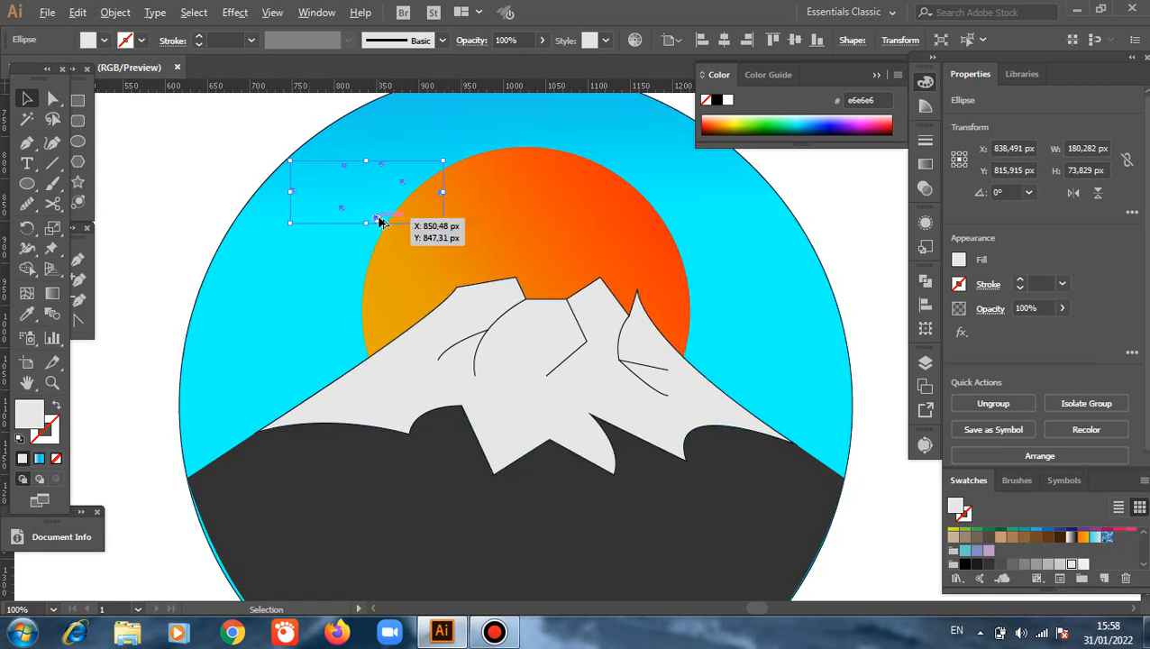
- Duplicate the dot group into five clusters spread across the sky on both sides of, above and over the sun
{"action": "left_click_drag", "start_coordinate": [380, 221], "coordinate": [719, 296]}
{"action": "left_click_drag", "start_coordinate": [719, 296], "coordinate": [307, 300]}
{"action": "left_click", "coordinate": [166, 168]}
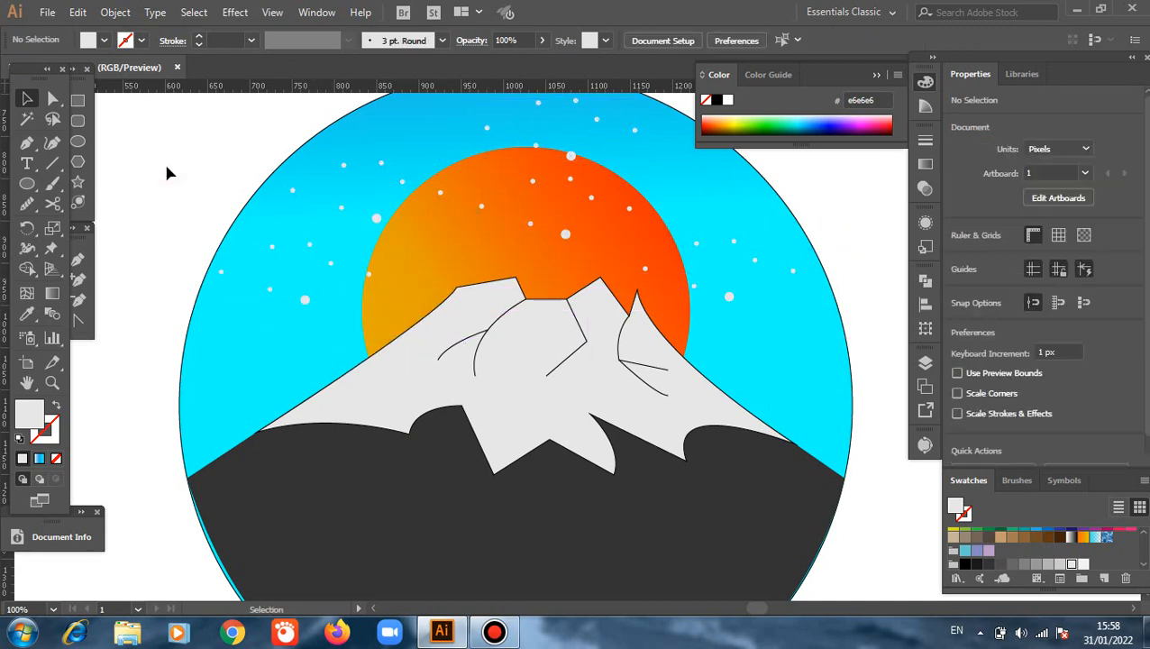
{"action": "scroll", "coordinate": [166, 173], "scroll_direction": "down", "scroll_amount": 1}
{"action": "scroll", "coordinate": [166, 173], "scroll_direction": "up", "scroll_amount": 1}
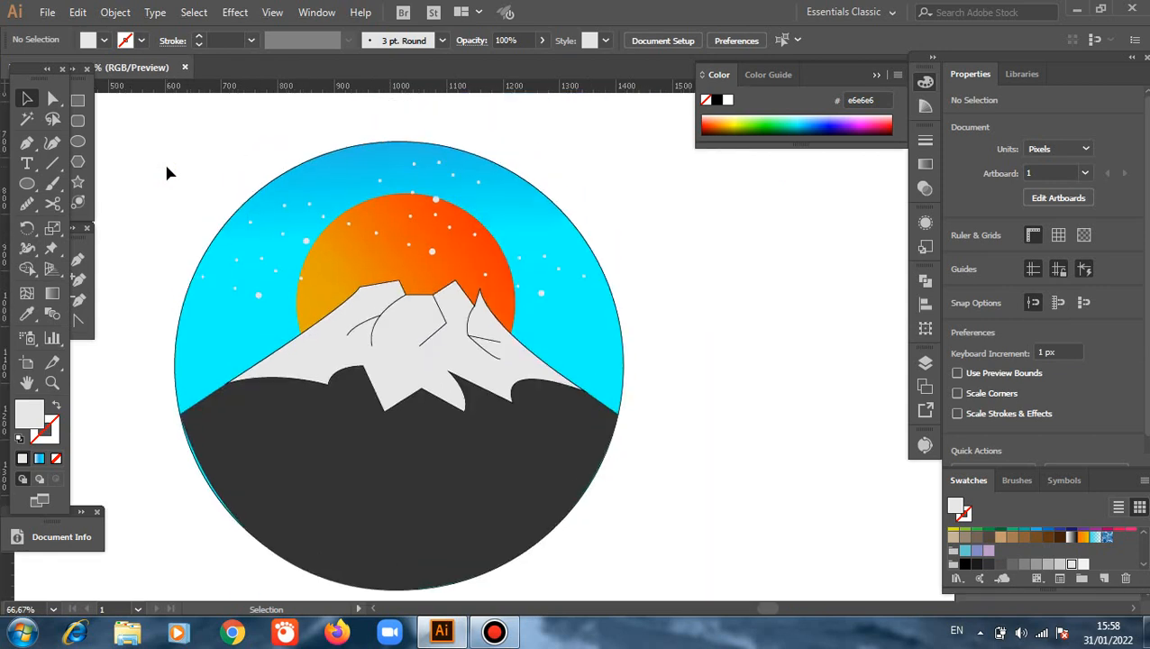
- Nudge the upper-left dot cluster up and right, and lower the cluster on the sun to just above the mountain's peaks
{"action": "left_click", "coordinate": [321, 192]}
{"action": "left_click", "coordinate": [235, 156]}
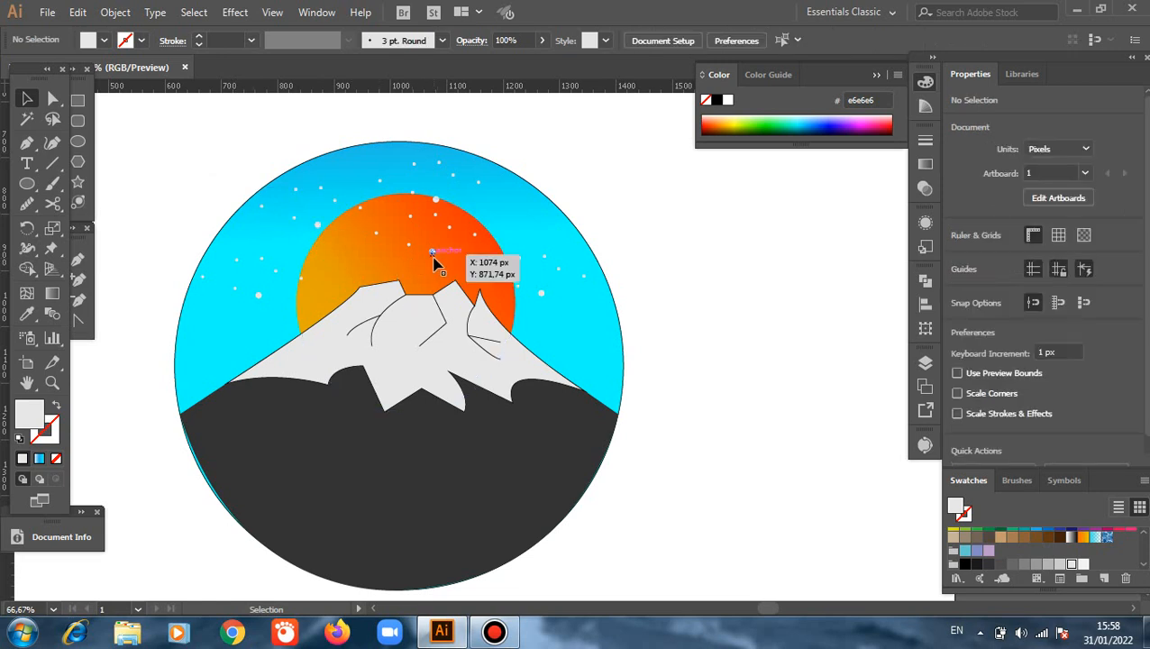
{"action": "left_click_drag", "start_coordinate": [432, 262], "coordinate": [421, 284]}
{"action": "left_click", "coordinate": [622, 215]}
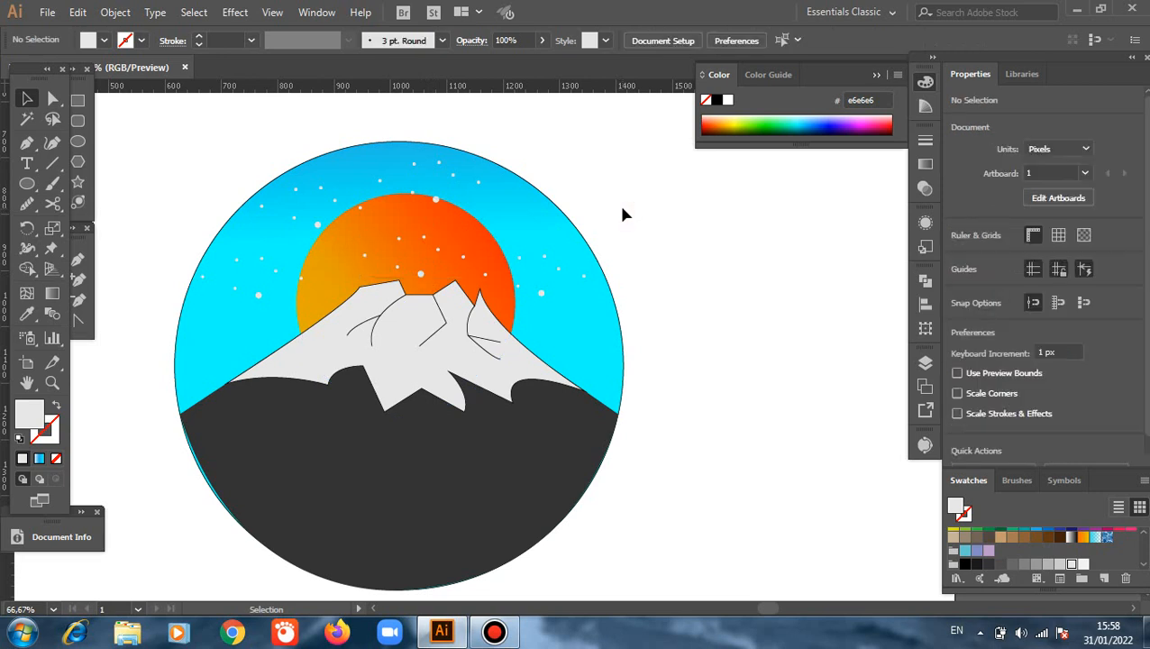
- Start a Pen shape from the mountain's left corner to X 931, Y 1045 px, curving down to a rounded tip at X 1027, Y 1410 px
{"action": "scroll", "coordinate": [623, 214], "scroll_direction": "down", "scroll_amount": 1}
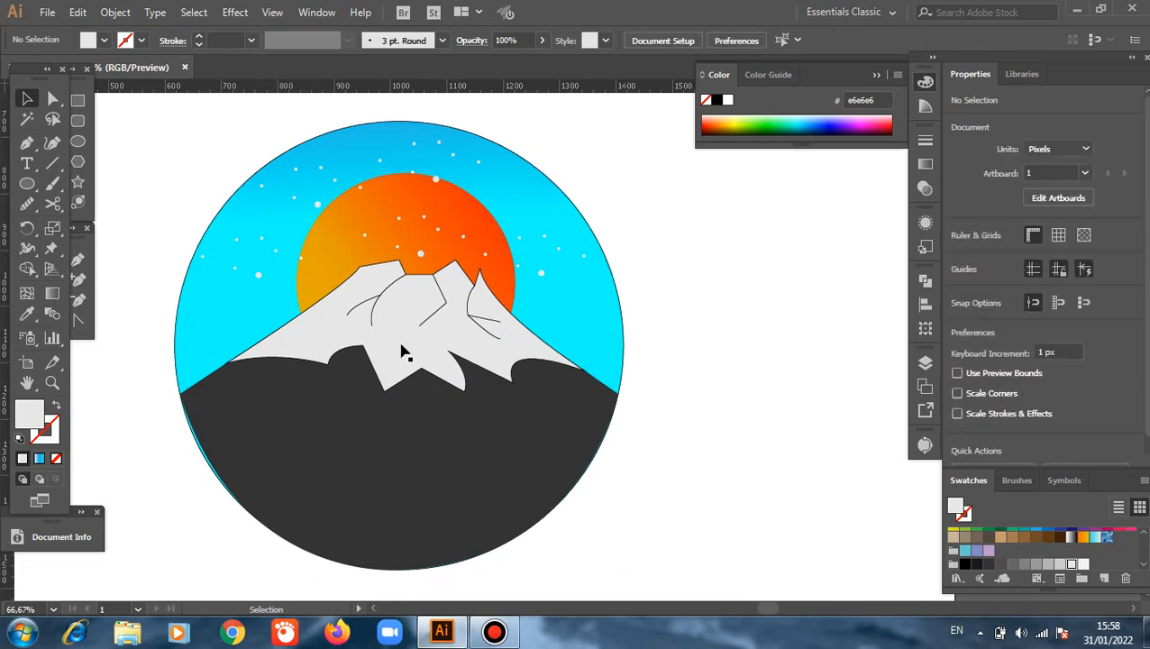
{"action": "left_click", "coordinate": [27, 384]}
{"action": "left_click_drag", "start_coordinate": [146, 446], "coordinate": [212, 345]}
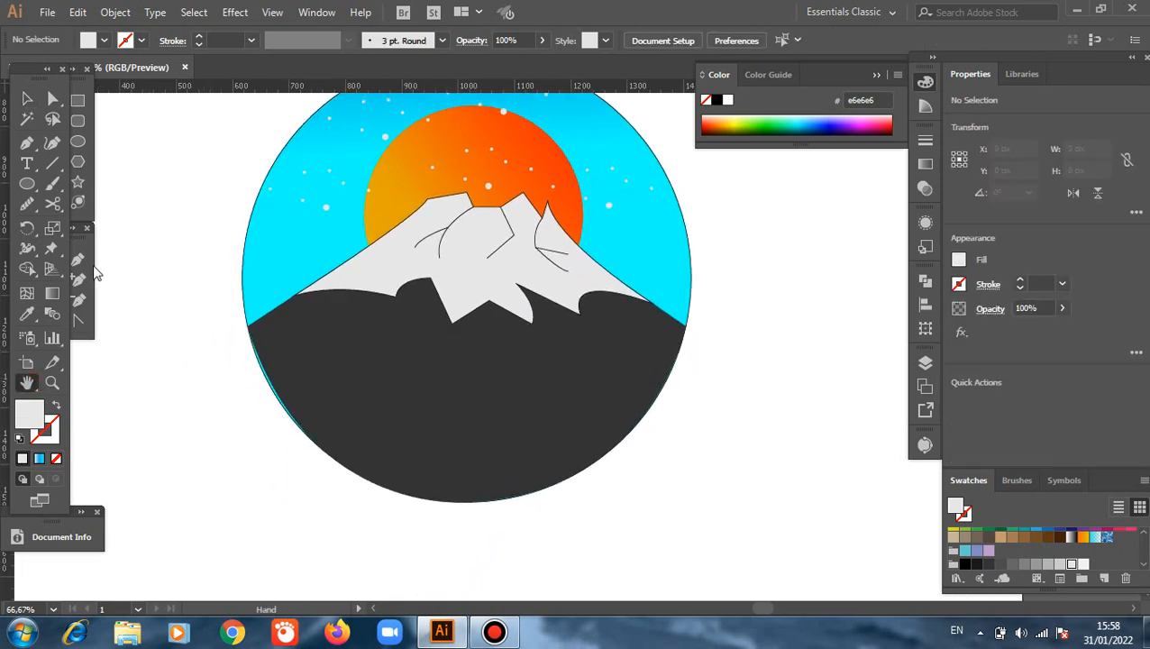
{"action": "left_click", "coordinate": [78, 261]}
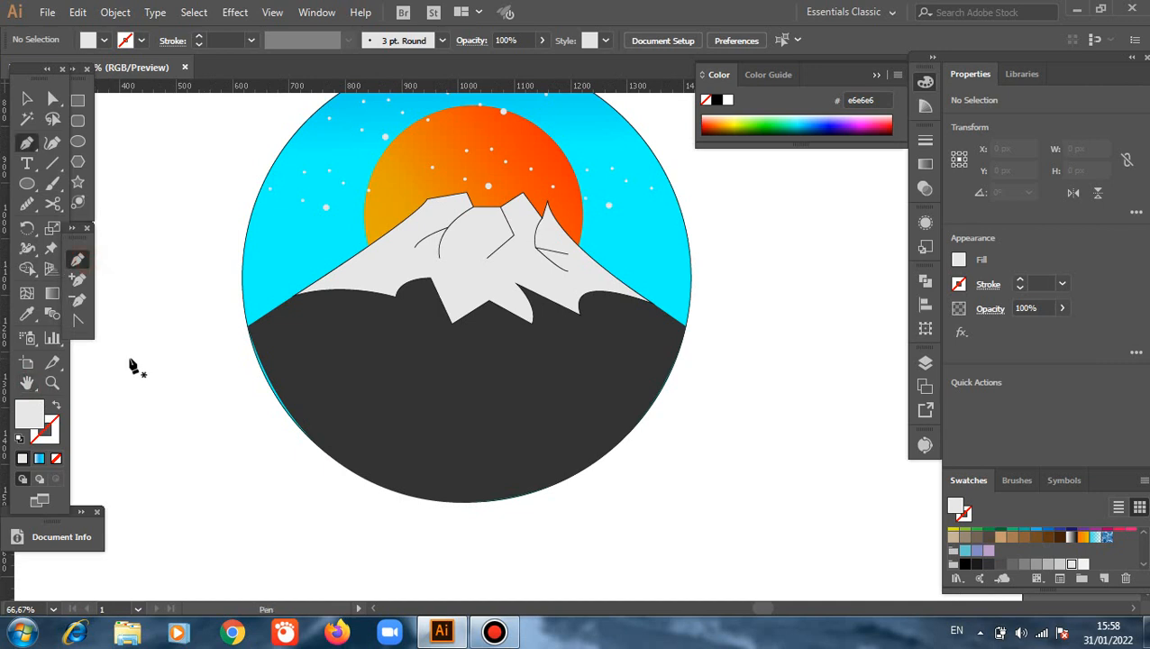
{"action": "left_click", "coordinate": [250, 330]}
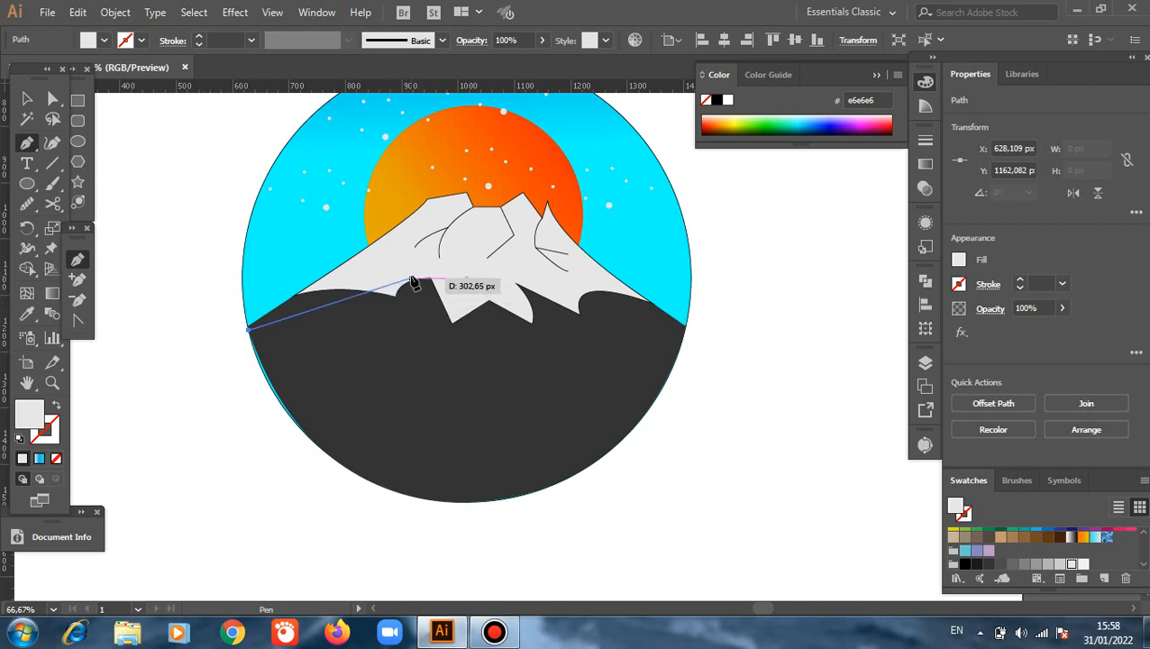
{"action": "left_click", "coordinate": [420, 267]}
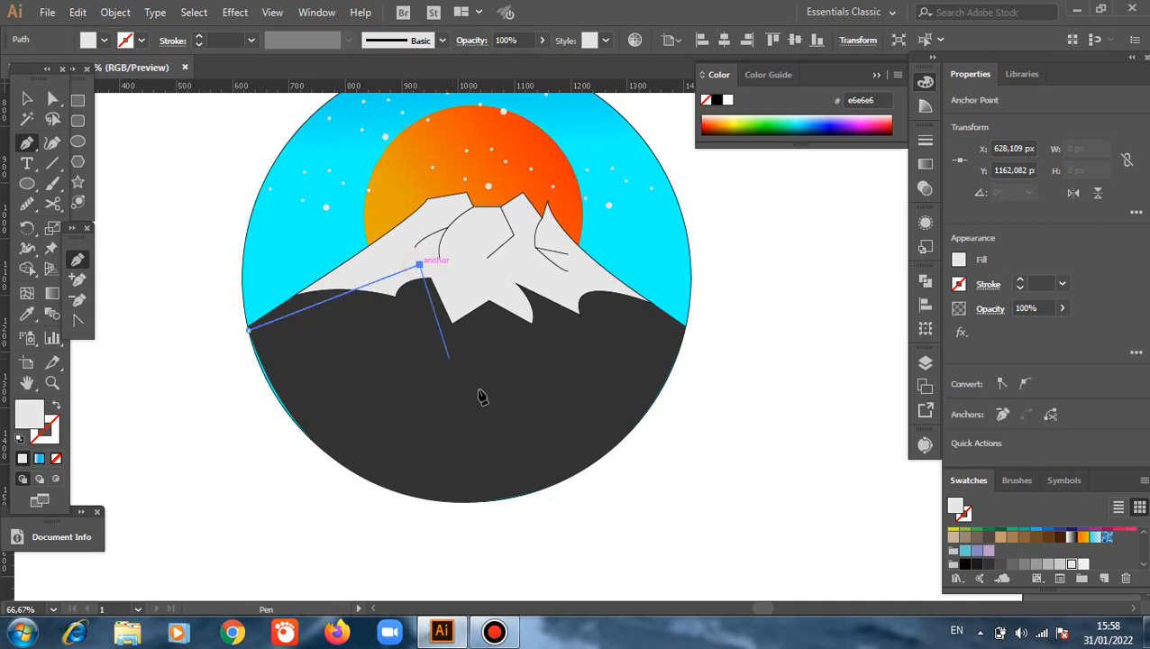
{"action": "left_click_drag", "start_coordinate": [468, 425], "coordinate": [544, 470]}
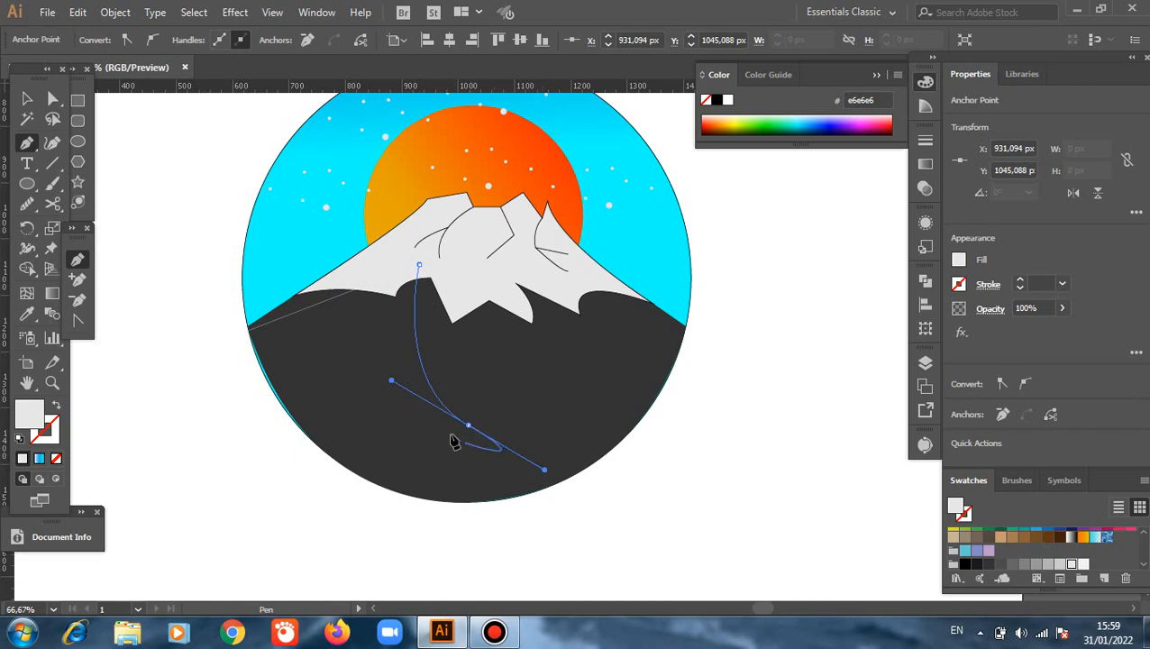
{"action": "left_click", "coordinate": [469, 426]}
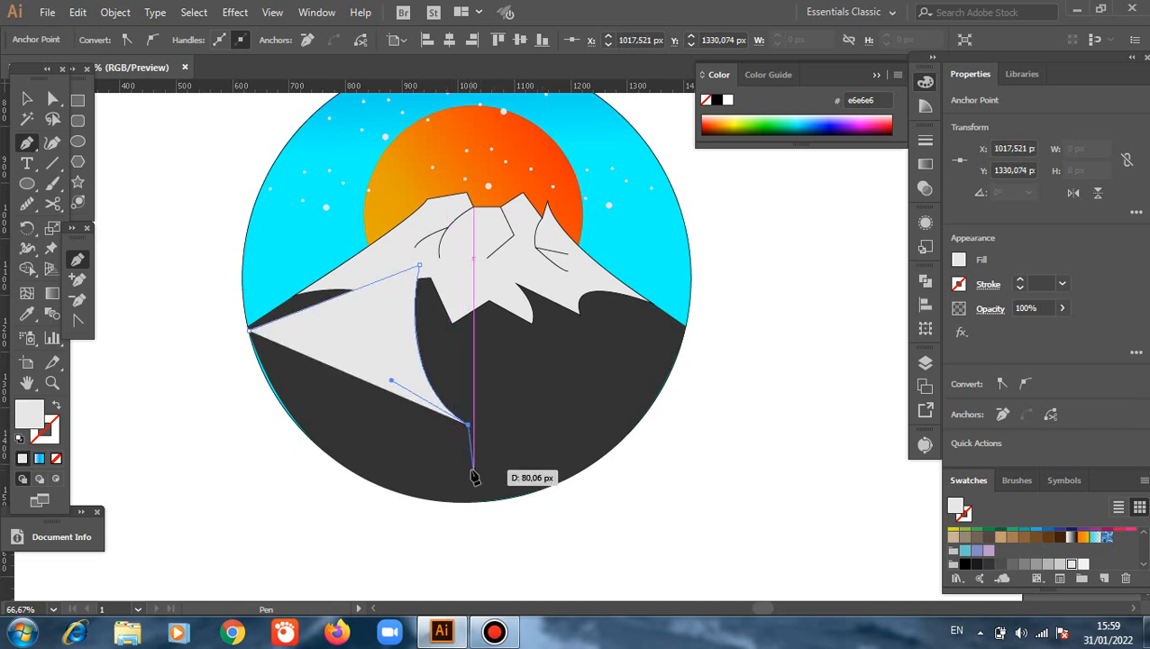
{"action": "left_click_drag", "start_coordinate": [474, 470], "coordinate": [435, 495]}
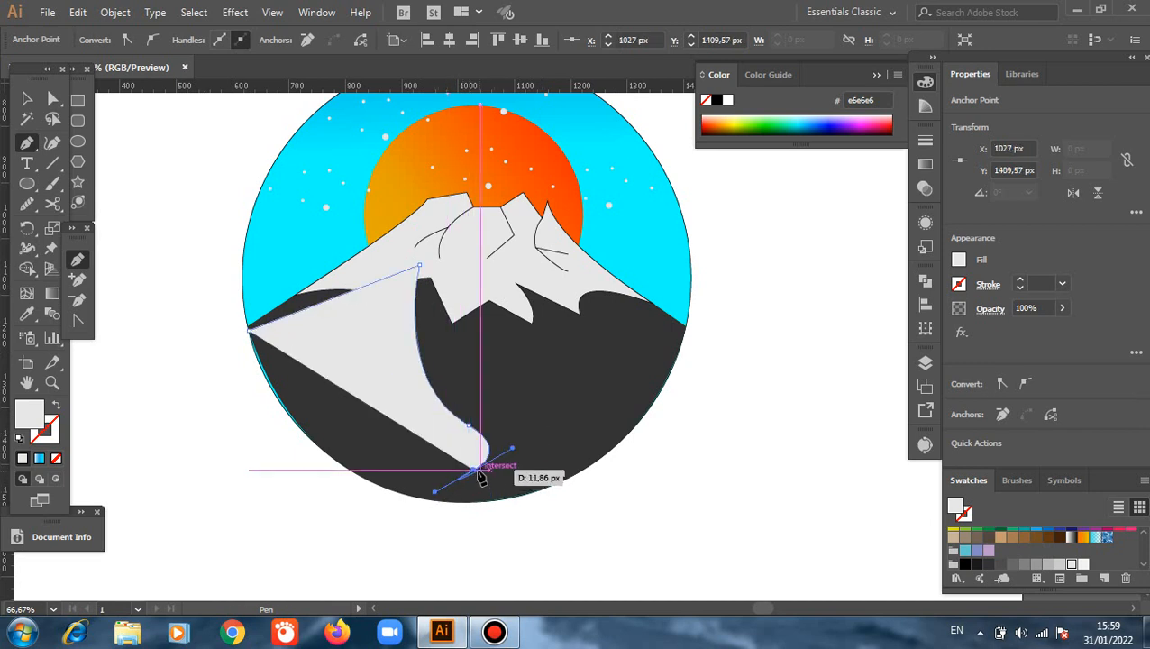
{"action": "left_click", "coordinate": [474, 470]}
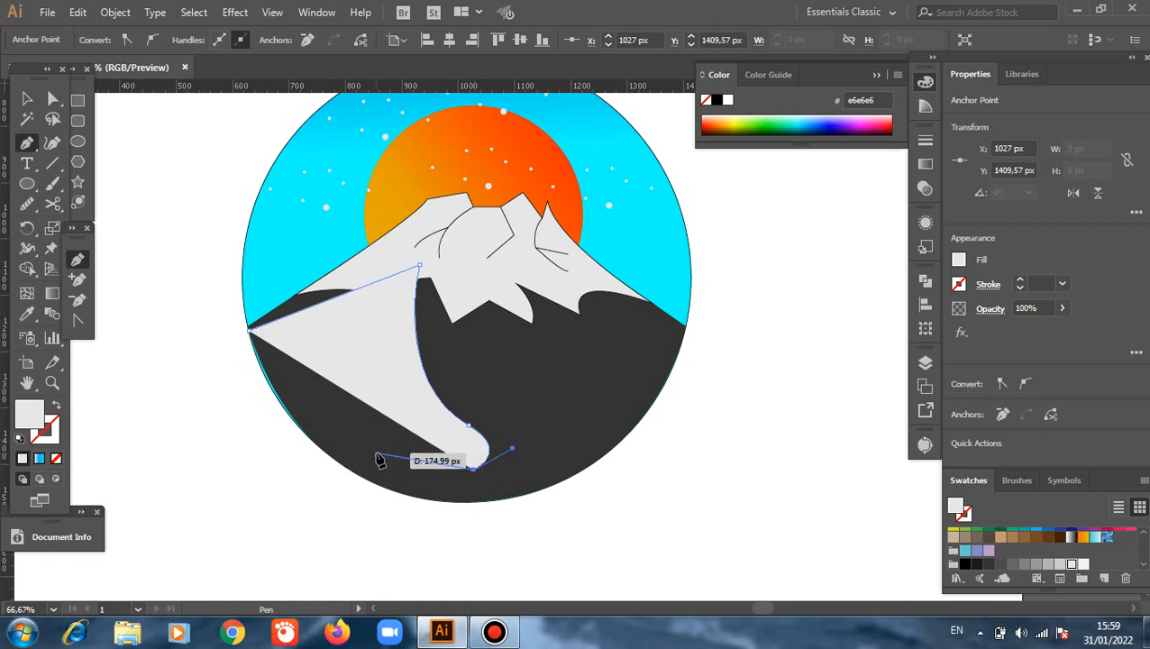
- Finish the shape with curves through X 844, Y 1302, X 844, Y 1191 and X 766, Y 1330 px, returning along the circle to the mountain's left corner
{"action": "left_click_drag", "start_coordinate": [371, 412], "coordinate": [351, 348]}
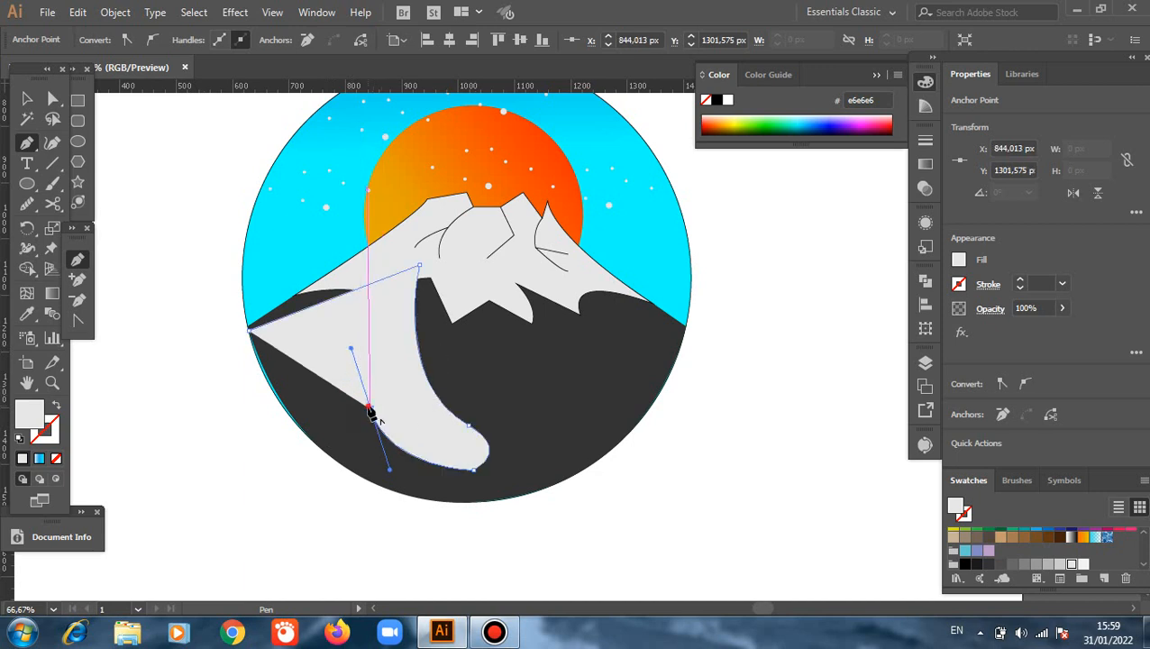
{"action": "left_click_drag", "start_coordinate": [371, 409], "coordinate": [388, 317]}
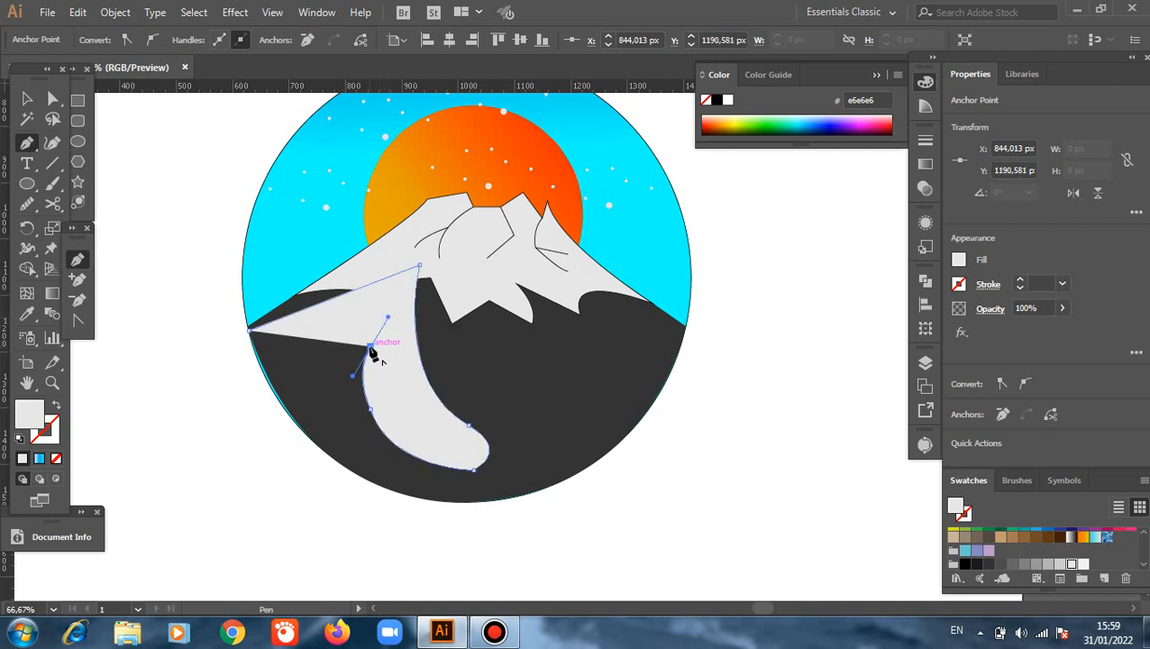
{"action": "left_click", "coordinate": [370, 349]}
{"action": "left_click_drag", "start_coordinate": [327, 424], "coordinate": [341, 459]}
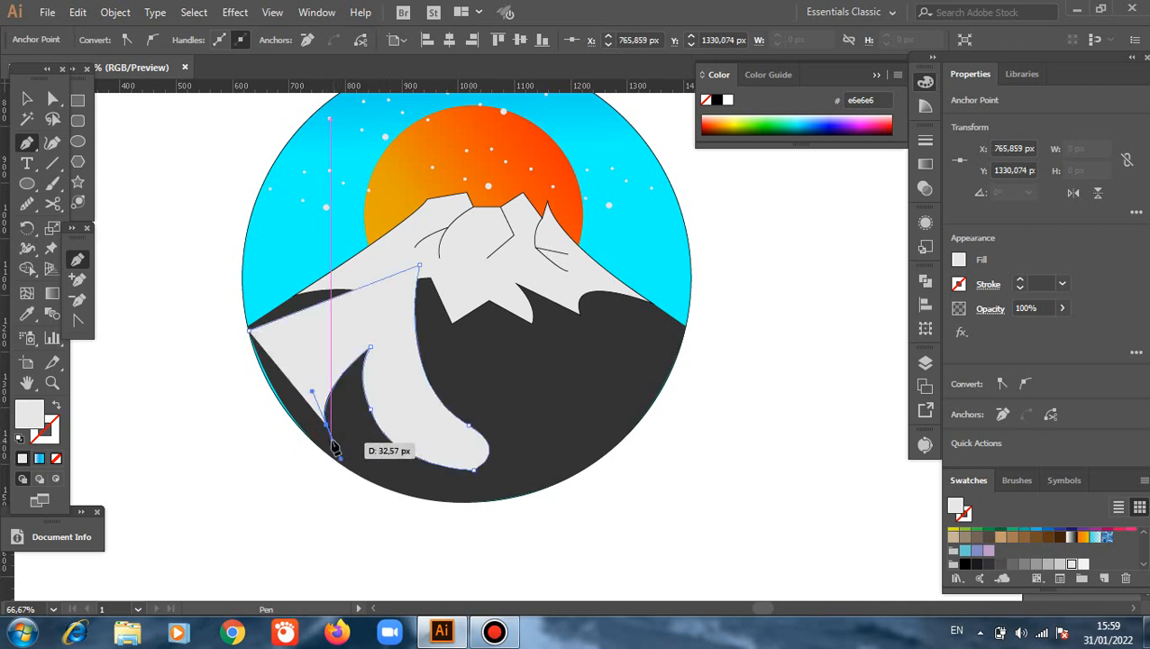
{"action": "left_click", "coordinate": [328, 429]}
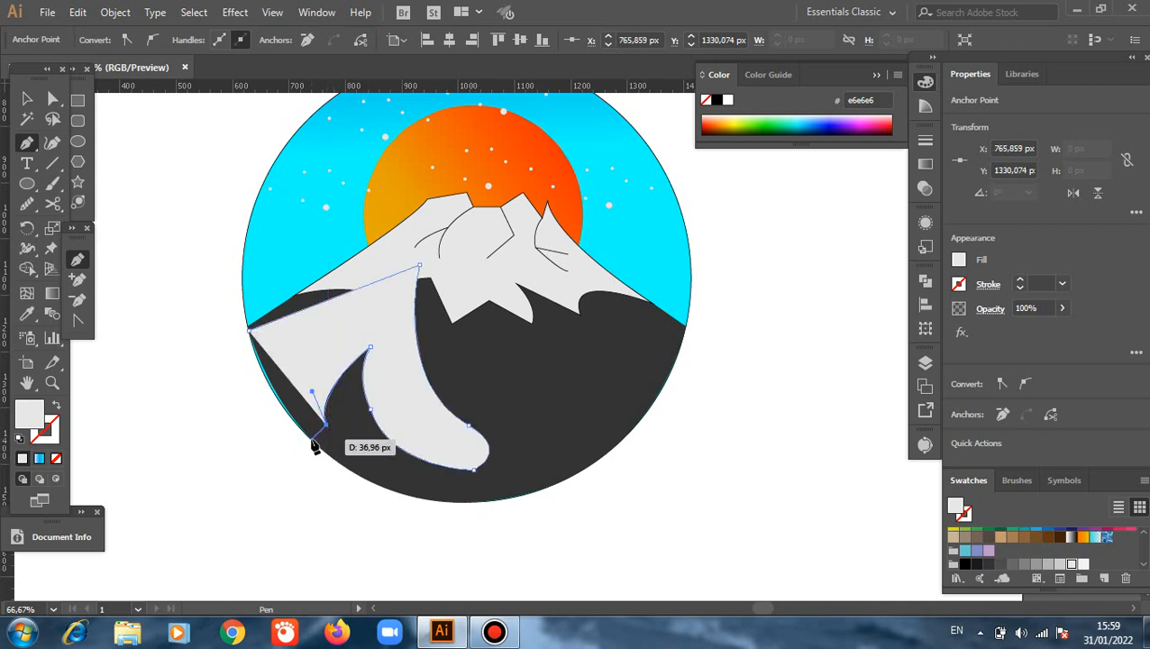
{"action": "left_click", "coordinate": [249, 332]}
{"action": "left_click_drag", "start_coordinate": [237, 291], "coordinate": [230, 250]}
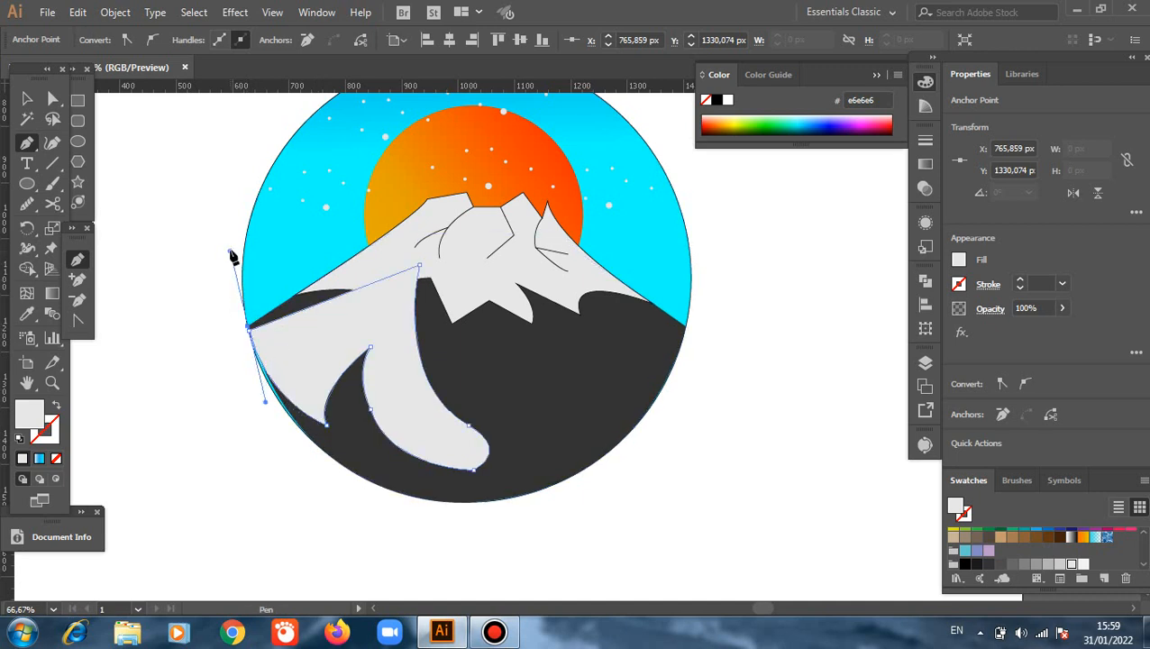
- Fill the new shape on the mountain's left side with dark gray 4d4d4d and deselect it
{"action": "left_click", "coordinate": [27, 99]}
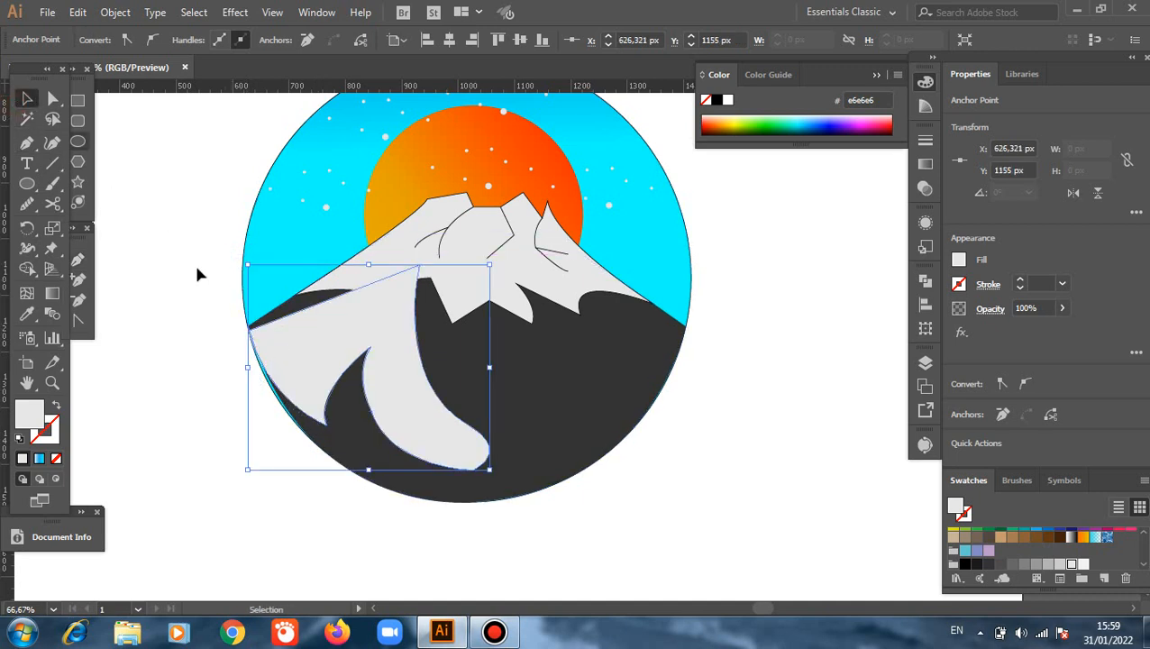
{"action": "left_click", "coordinate": [977, 565]}
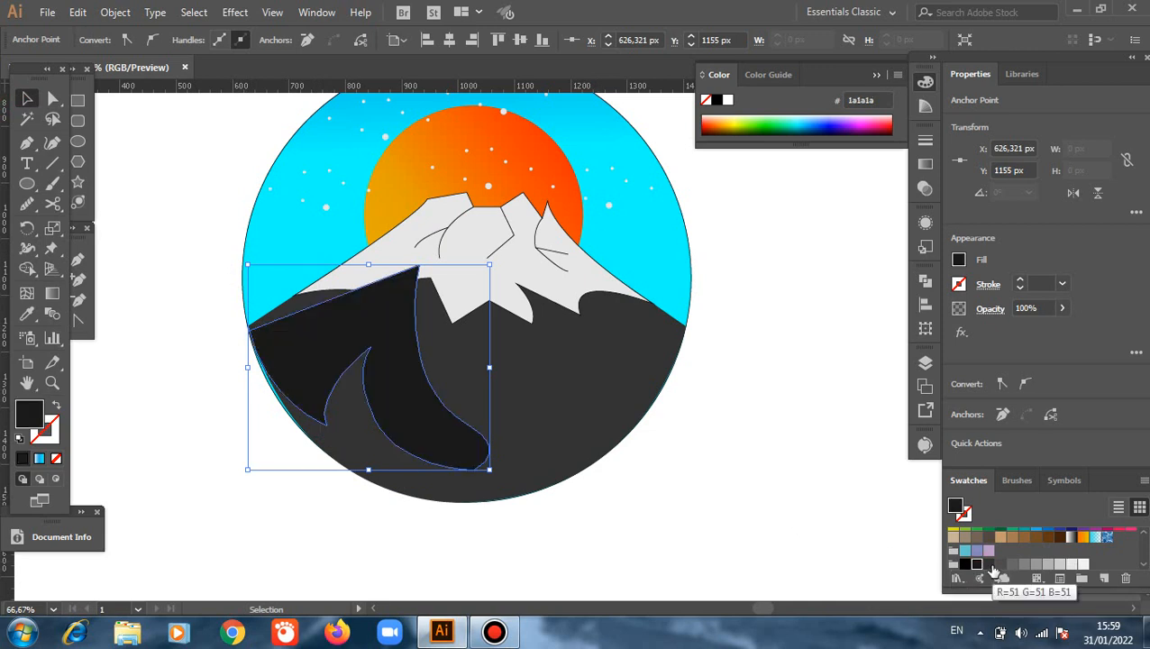
{"action": "left_click", "coordinate": [989, 566]}
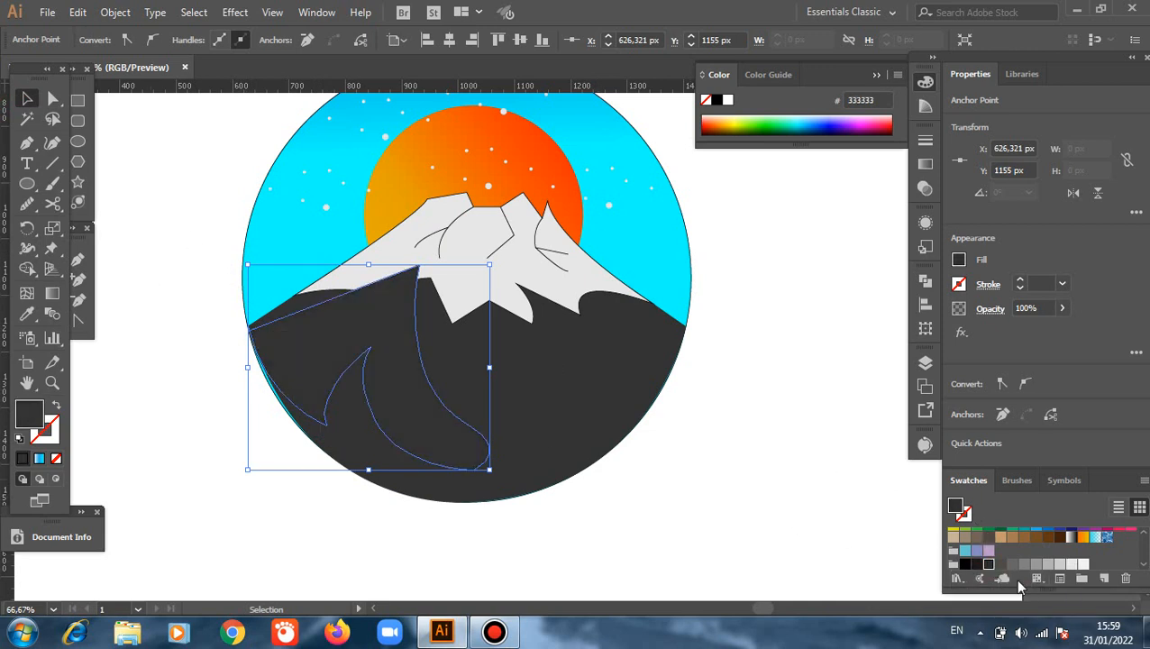
{"action": "left_click", "coordinate": [1001, 565]}
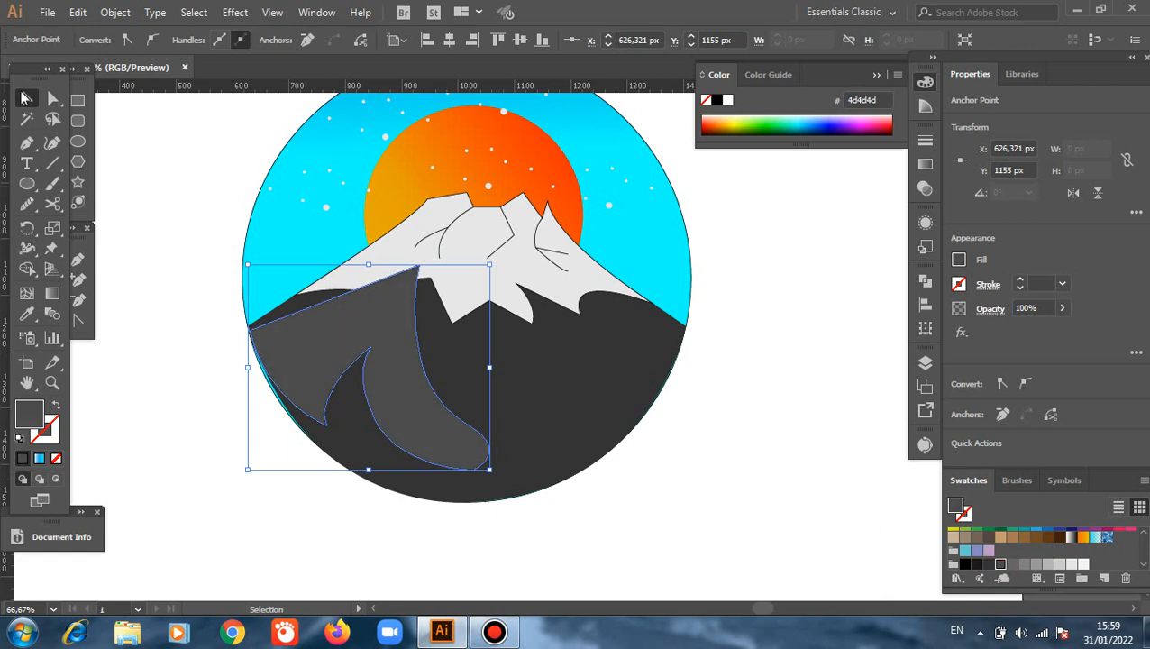
{"action": "left_click", "coordinate": [180, 217]}
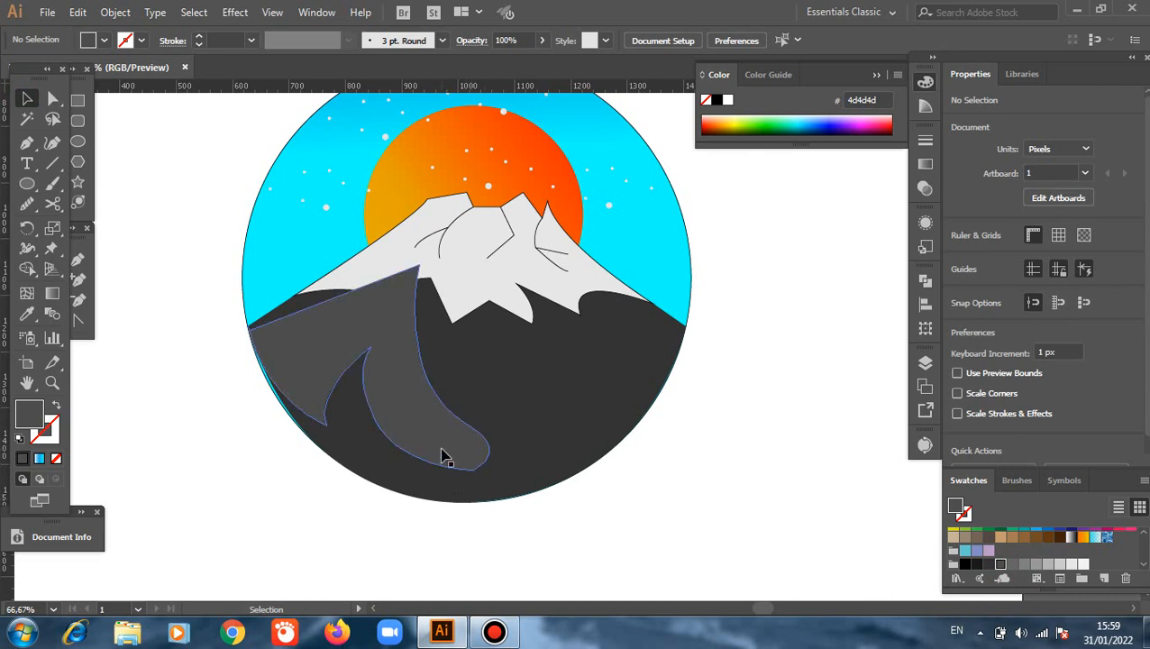
- Move the lighter gray shading shape slightly down and right, and bring the snowcap with its crease lines to the front
{"action": "left_click_drag", "start_coordinate": [436, 457], "coordinate": [457, 476]}
{"action": "left_click", "coordinate": [615, 552]}
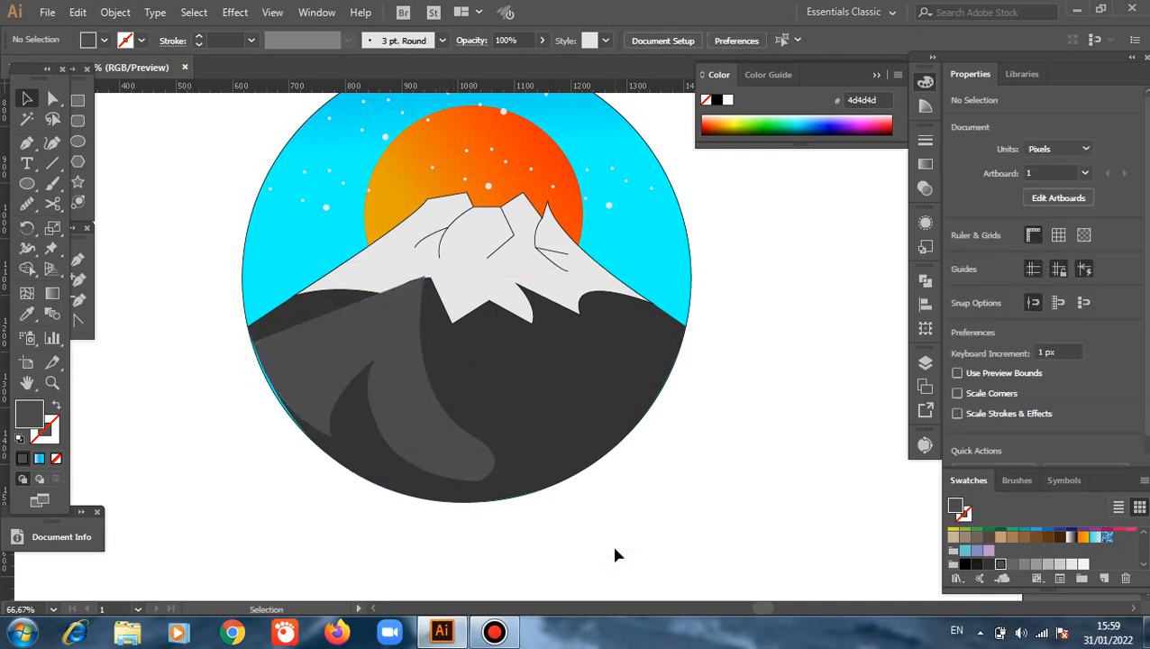
{"action": "left_click", "coordinate": [450, 284]}
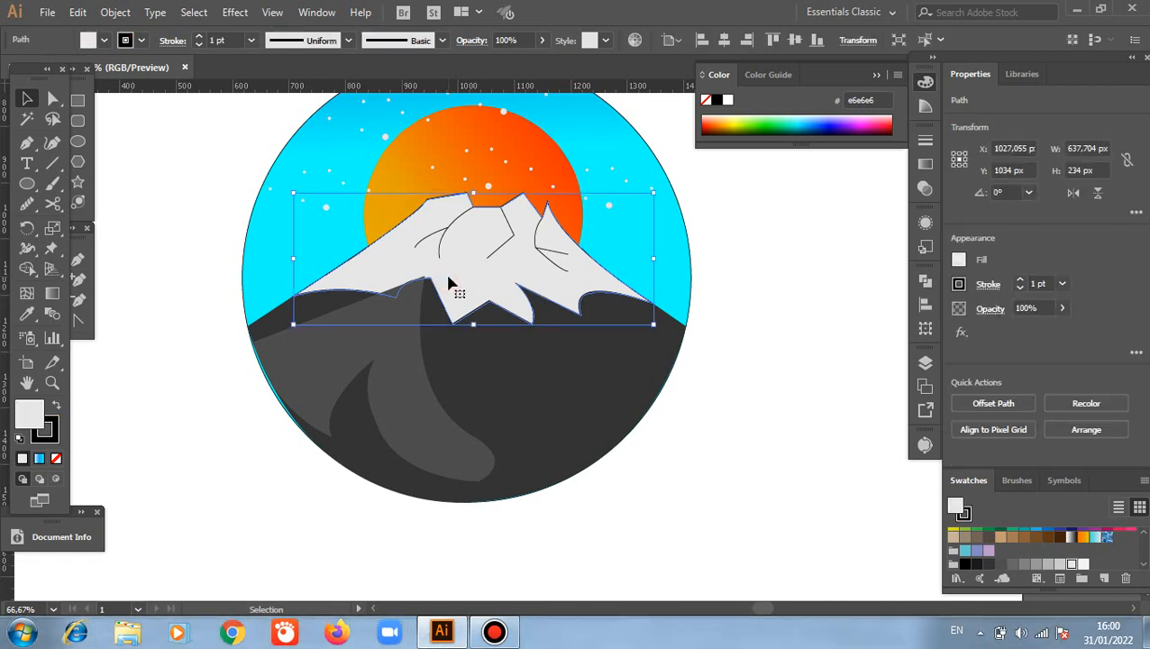
{"action": "scroll", "coordinate": [451, 284], "scroll_direction": "up", "scroll_amount": 1}
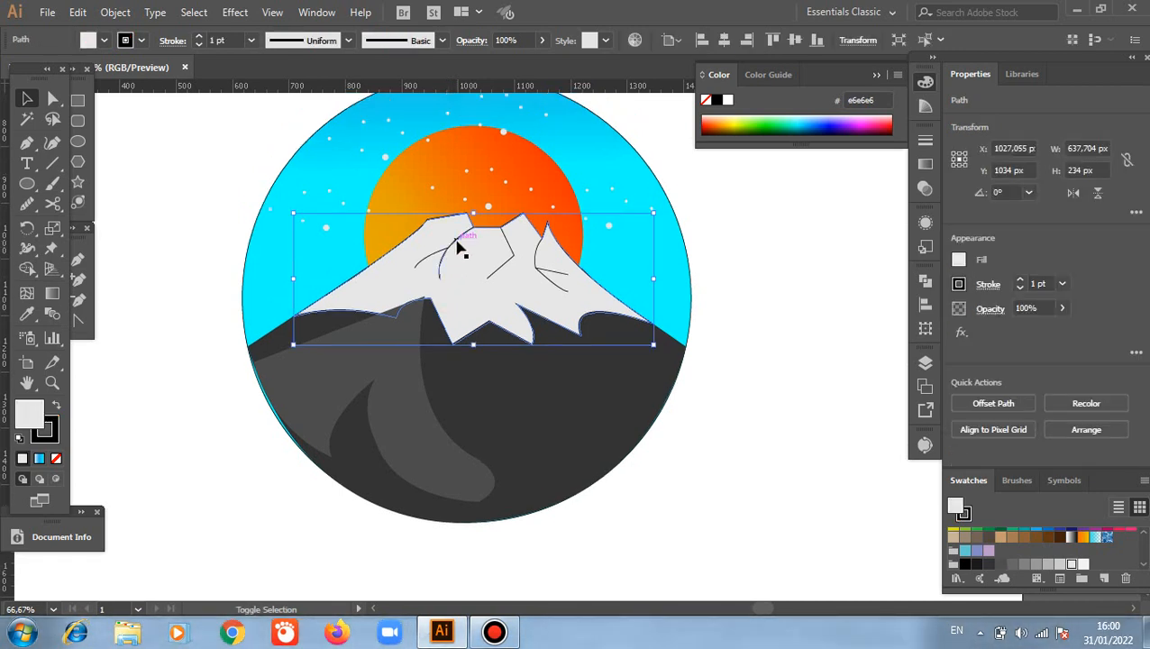
{"action": "left_click", "coordinate": [434, 260], "text": "shift"}
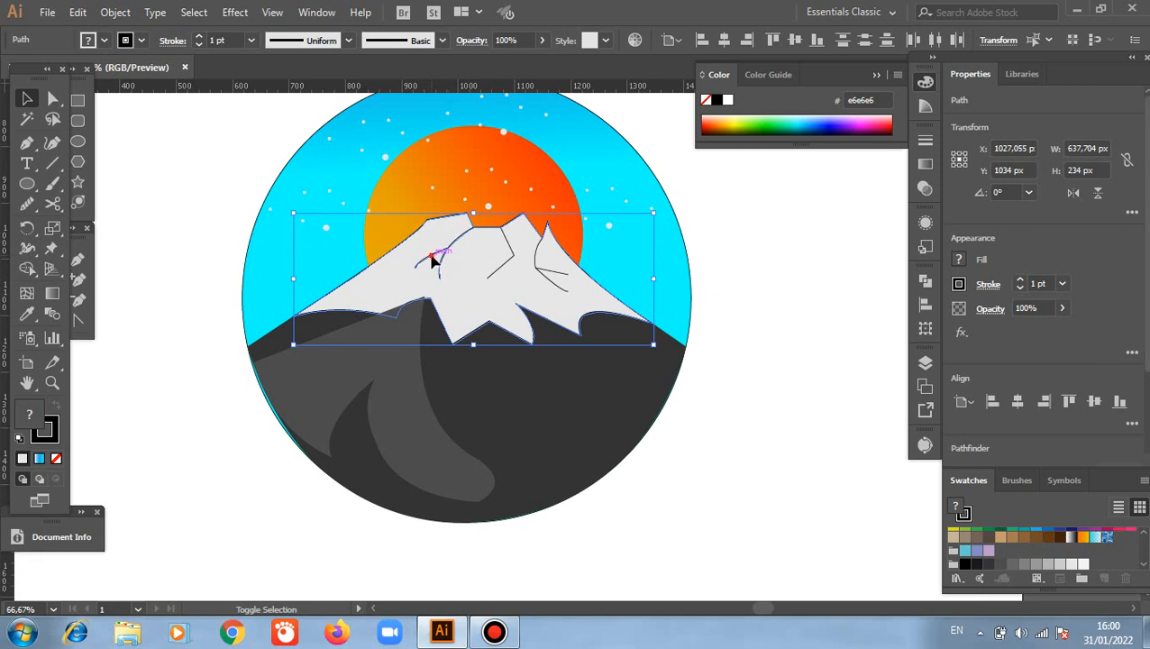
{"action": "right_click", "coordinate": [535, 283]}
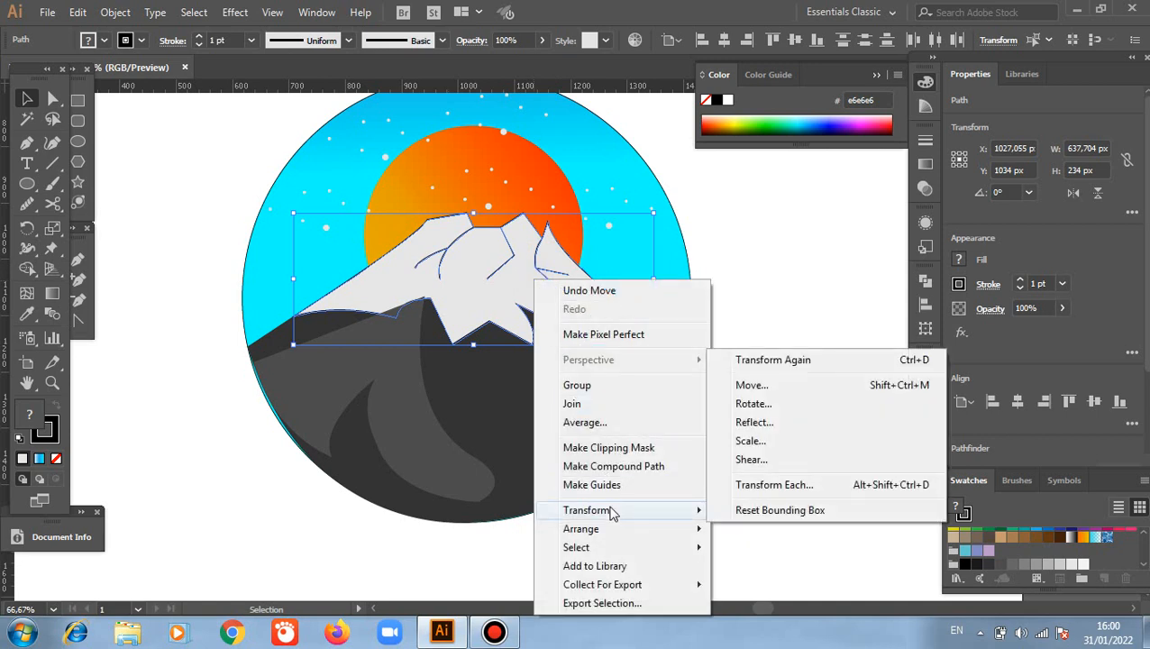
{"action": "mouse_move", "coordinate": [685, 546]}
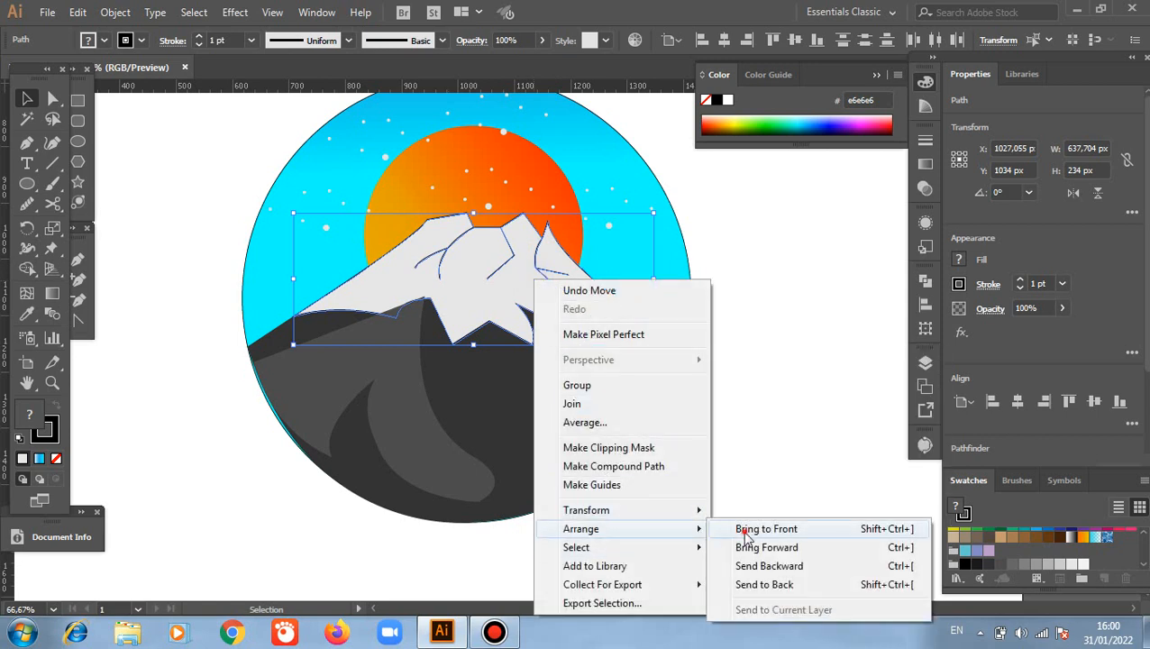
{"action": "left_click", "coordinate": [746, 532]}
{"action": "left_click", "coordinate": [770, 428]}
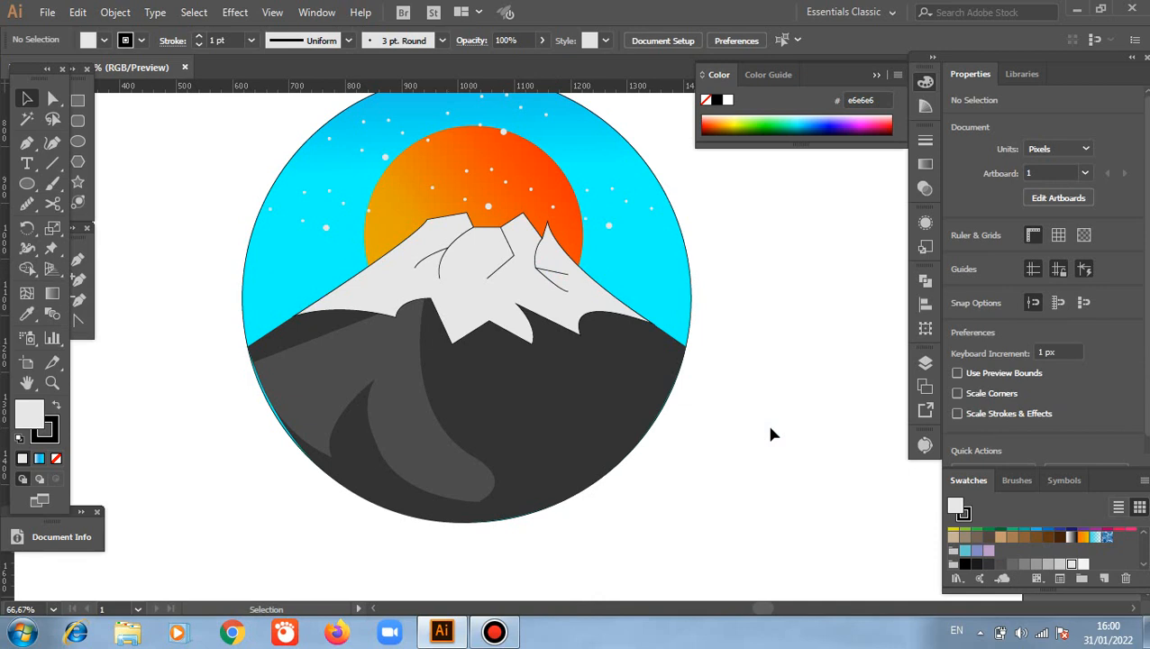
- Move the gray shading shape about 12 px left and 20 px up so its top tucks under the snowcap
{"action": "left_click_drag", "start_coordinate": [393, 364], "coordinate": [385, 354]}
{"action": "left_click_drag", "start_coordinate": [386, 354], "coordinate": [385, 354]}
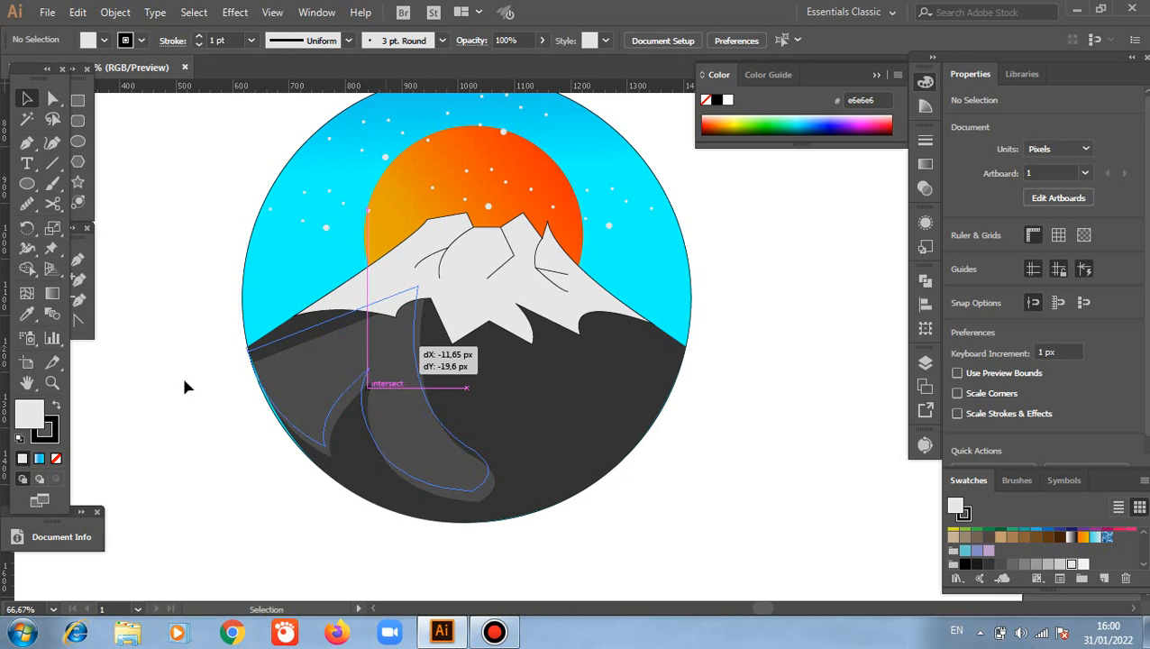
{"action": "left_click", "coordinate": [180, 385]}
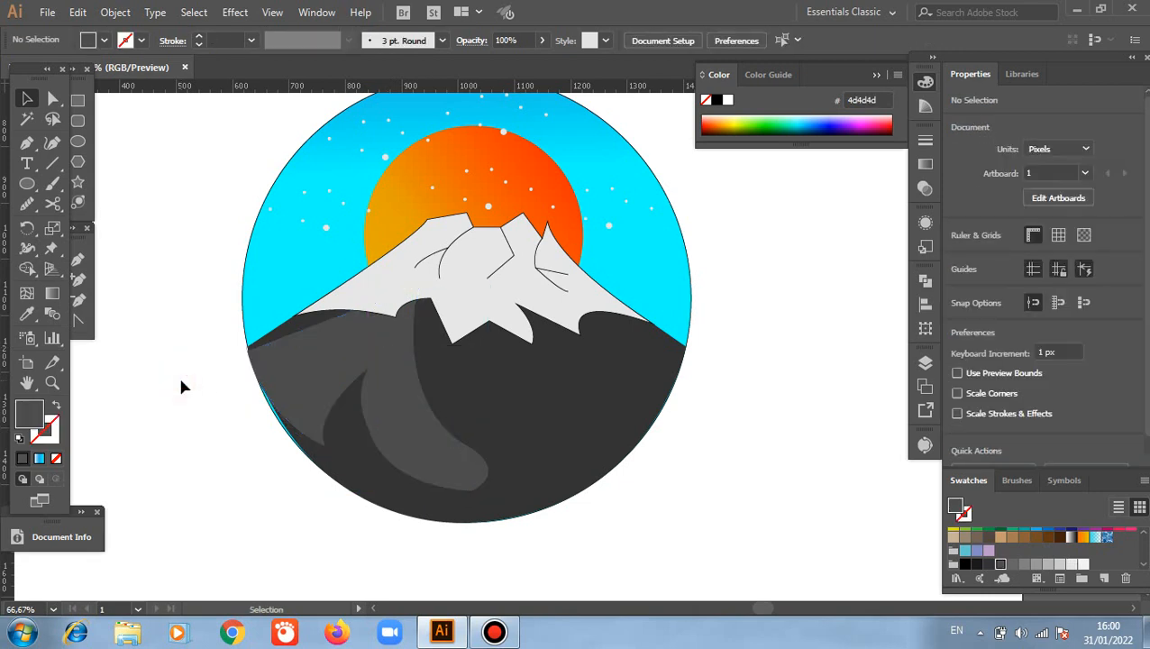
{"action": "scroll", "coordinate": [180, 386], "scroll_direction": "up", "scroll_amount": 1}
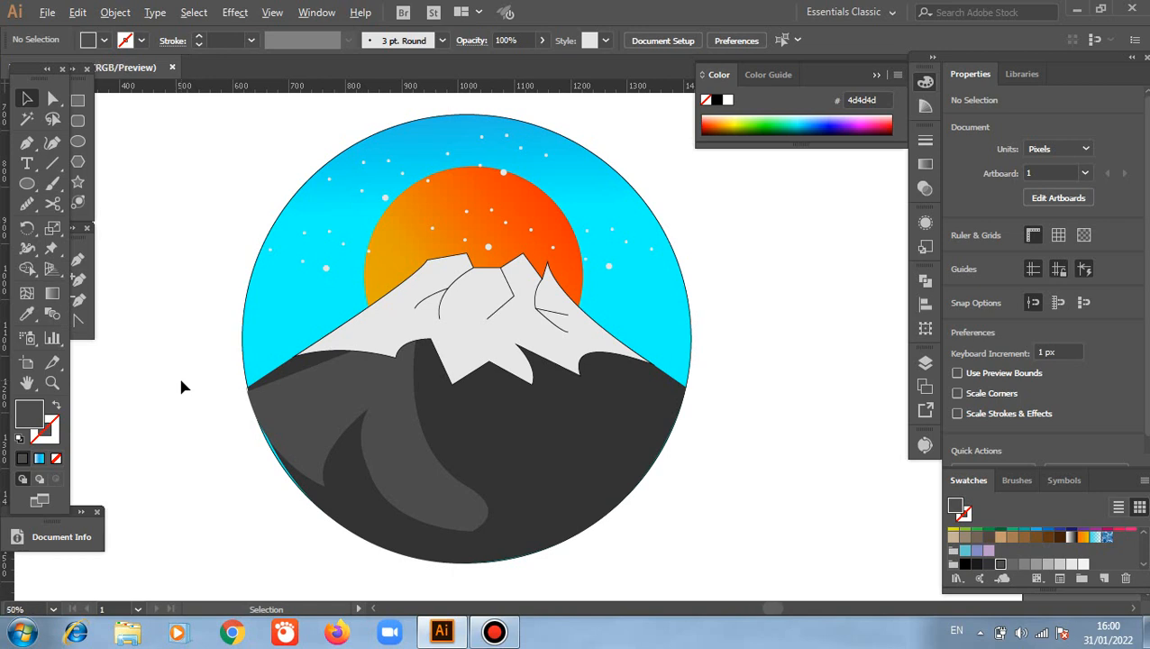
{"action": "scroll", "coordinate": [181, 387], "scroll_direction": "down", "scroll_amount": 1}
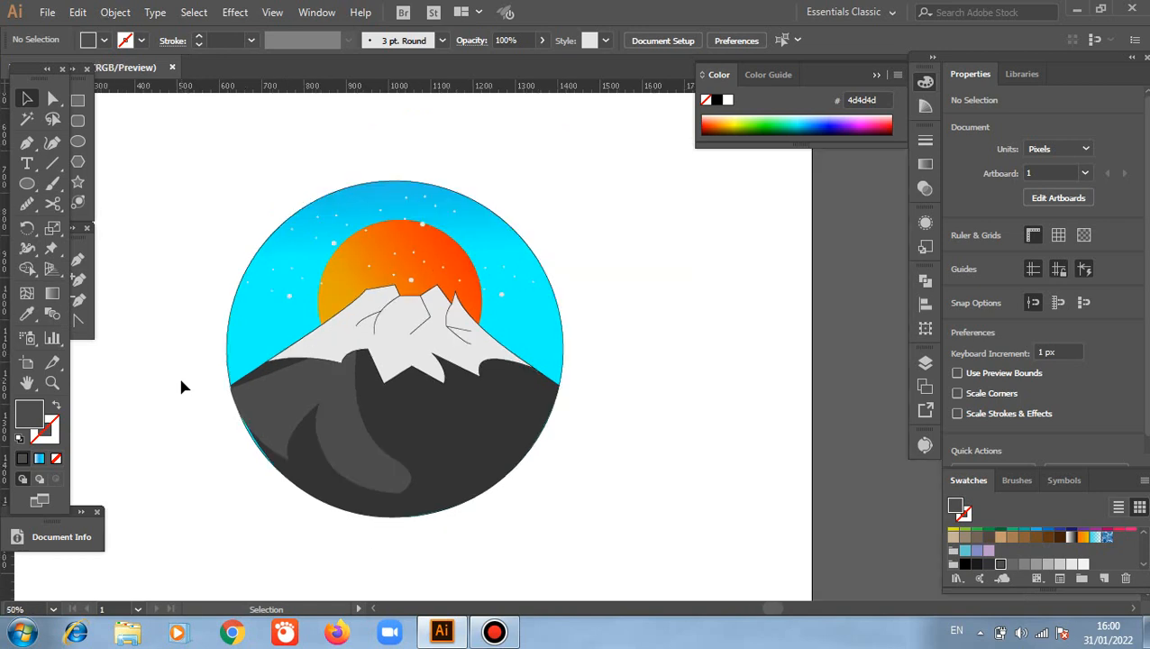
- Move the lower-left tip anchor of the gray shading shape out to the blue circle's edge
{"action": "left_click", "coordinate": [52, 98]}
{"action": "left_click_drag", "start_coordinate": [293, 468], "coordinate": [281, 476]}
{"action": "left_click", "coordinate": [213, 471]}
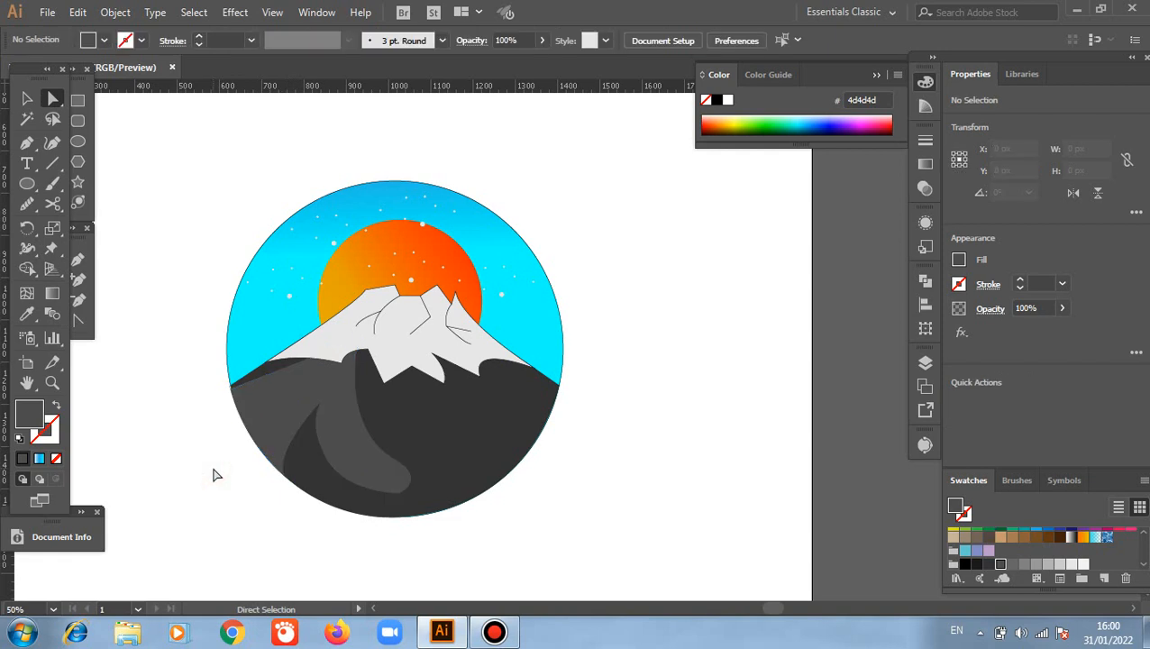
- Move the shading shape's top anchor about 52 px left and 57 px up onto the mountain's left slope
{"action": "scroll", "coordinate": [214, 471], "scroll_direction": "up", "scroll_amount": 1}
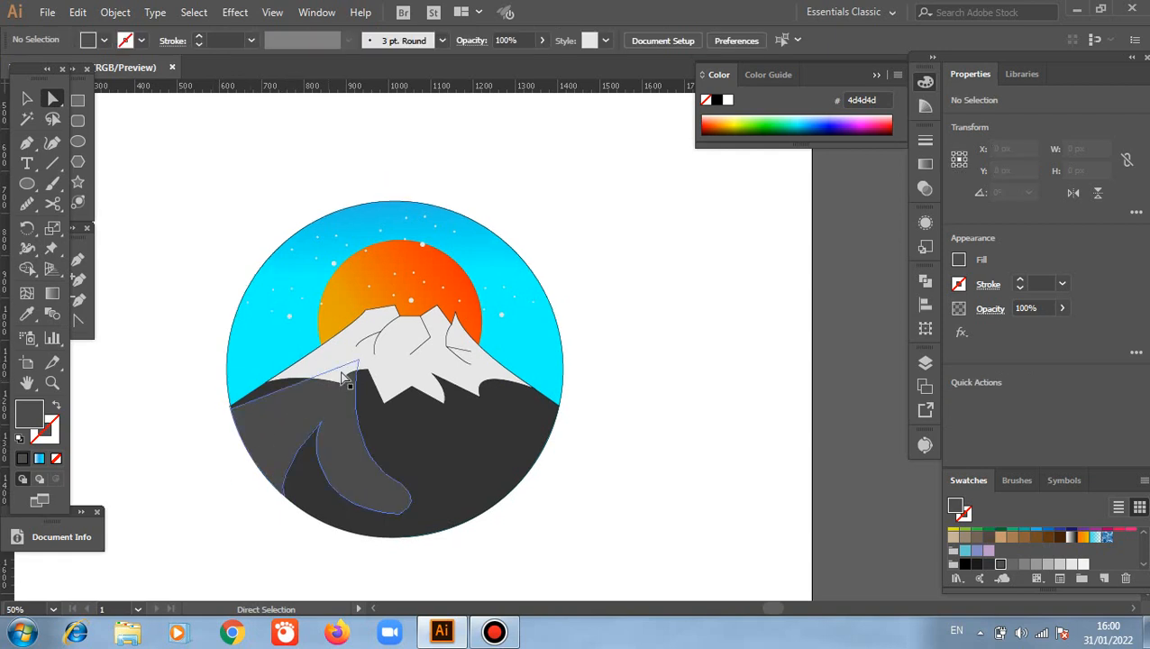
{"action": "left_click", "coordinate": [337, 407]}
{"action": "left_click", "coordinate": [358, 366]}
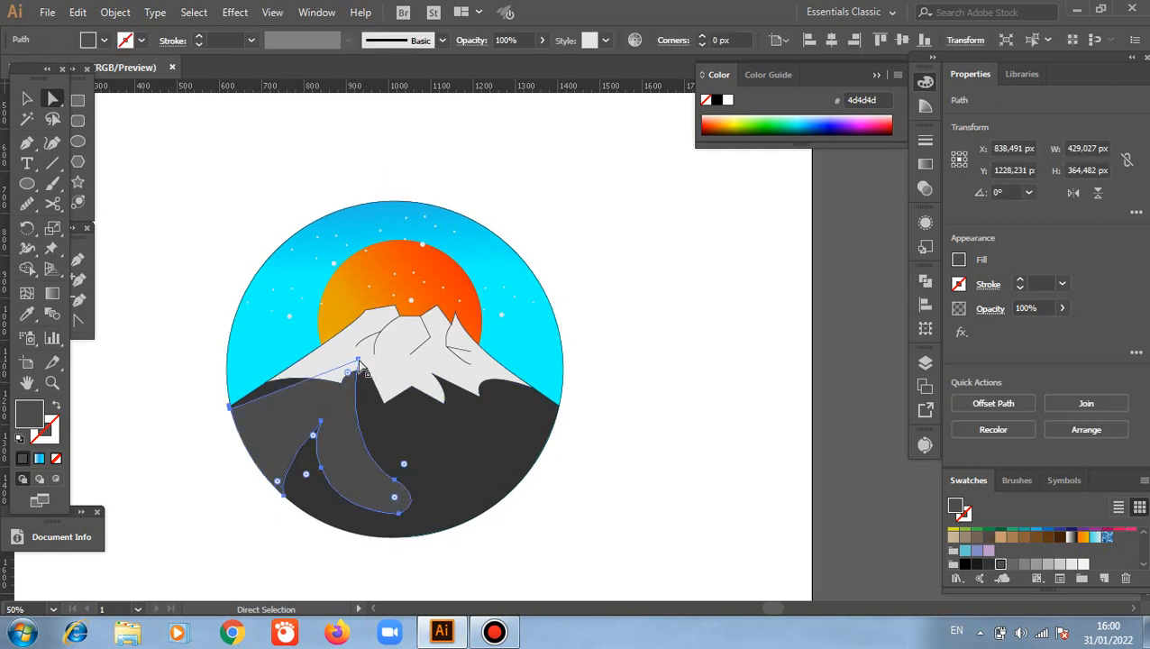
{"action": "left_click_drag", "start_coordinate": [358, 365], "coordinate": [337, 341]}
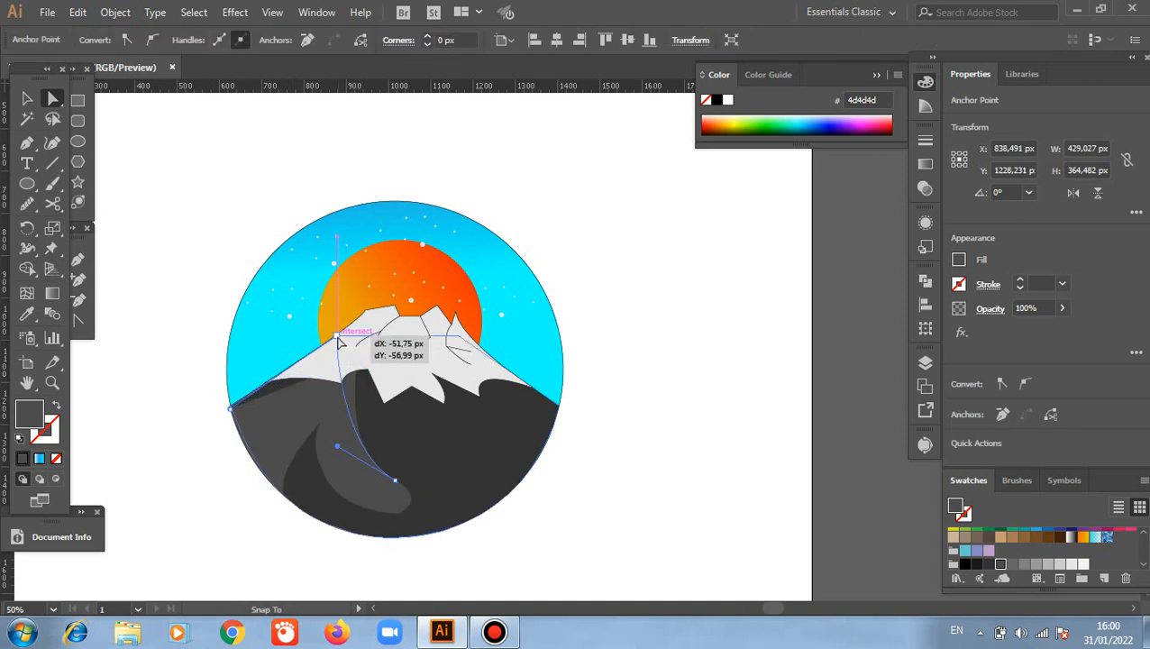
{"action": "left_click", "coordinate": [192, 420]}
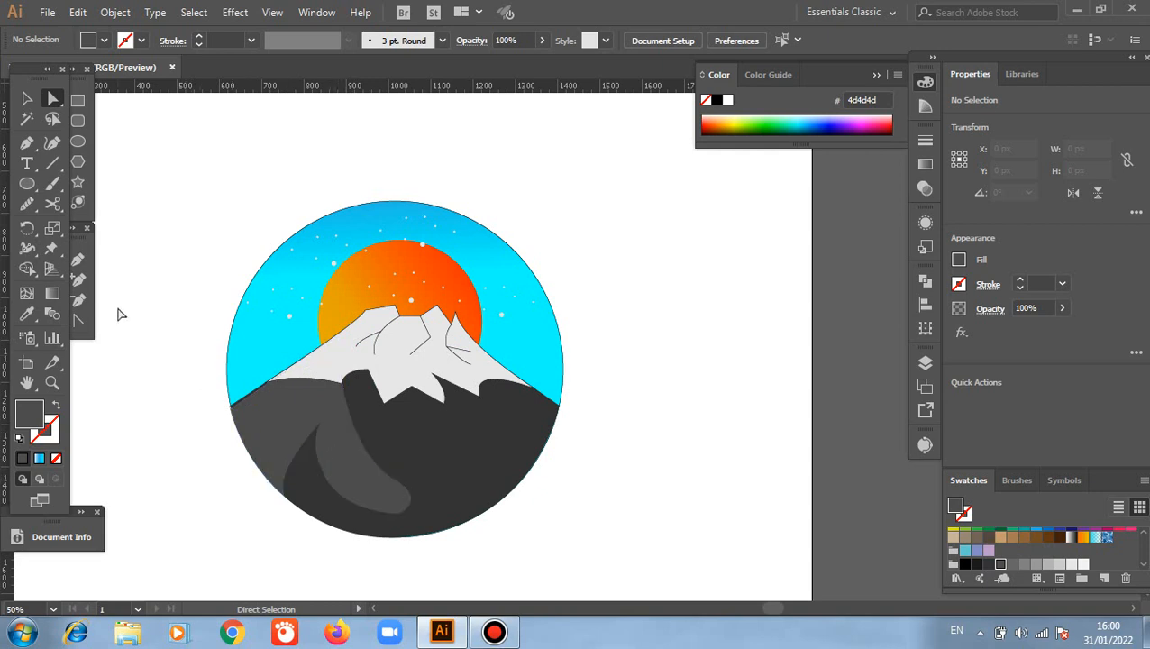
- Set the snowcap's outline weight to 5 pt and deselect it
{"action": "left_click", "coordinate": [27, 99]}
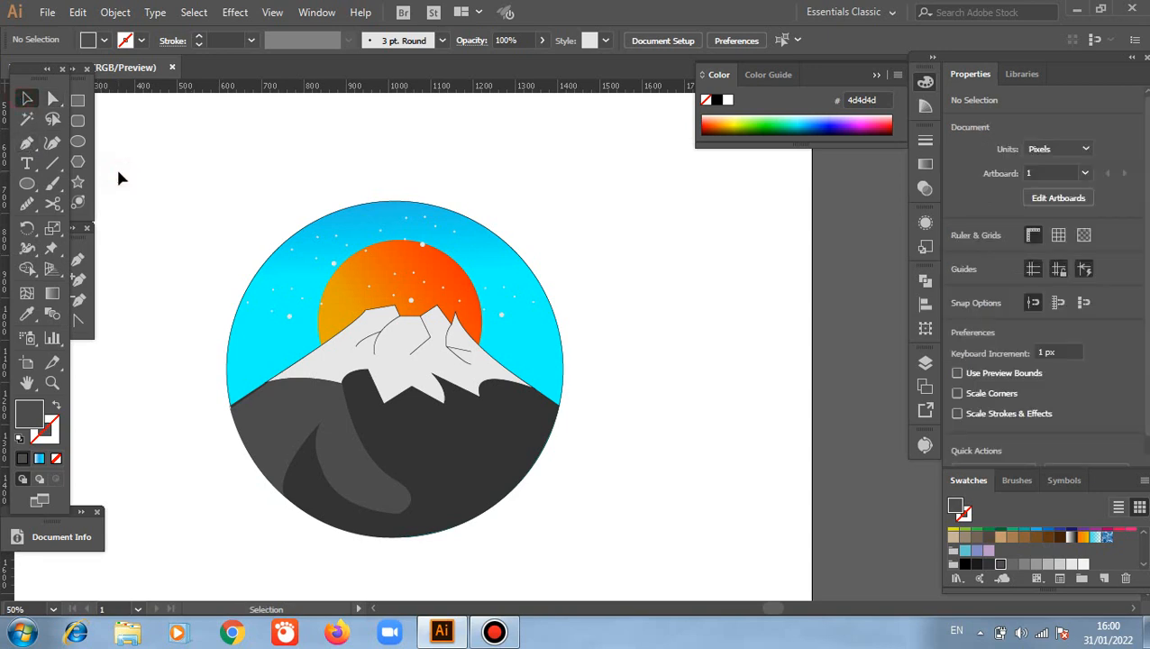
{"action": "left_click", "coordinate": [296, 375]}
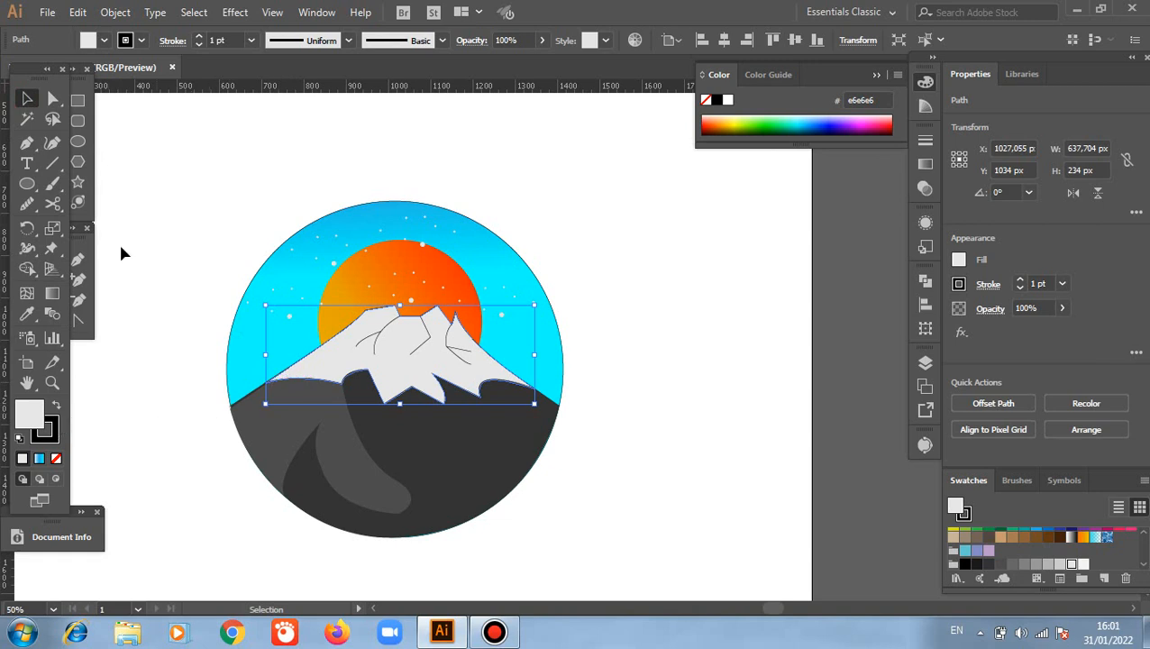
{"action": "left_click", "coordinate": [198, 37]}
{"action": "left_click", "coordinate": [198, 36]}
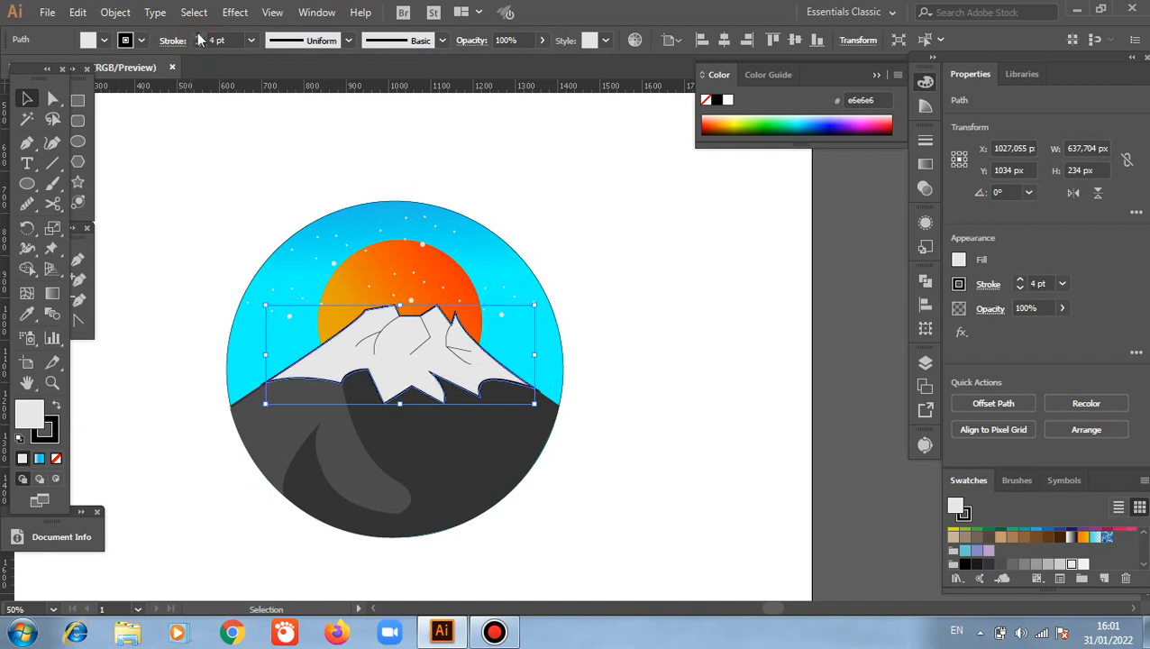
{"action": "left_click", "coordinate": [198, 36]}
{"action": "left_click", "coordinate": [185, 195]}
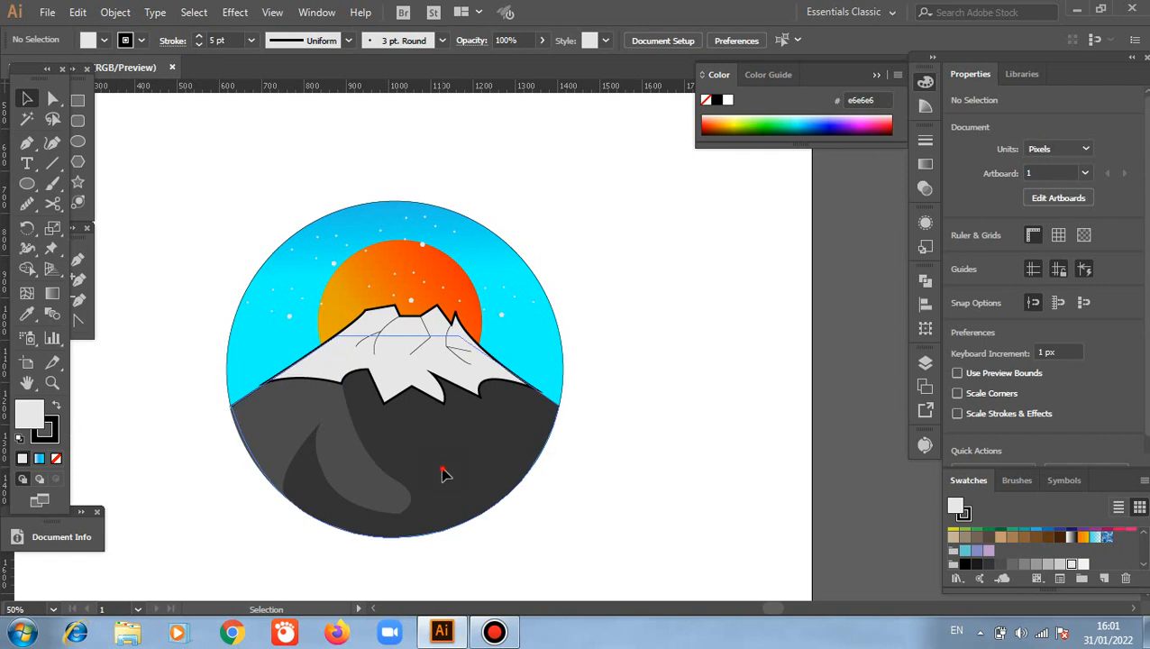
- Give the dark gray mountain body a black 5 pt outline and deselect it
{"action": "left_click", "coordinate": [200, 463]}
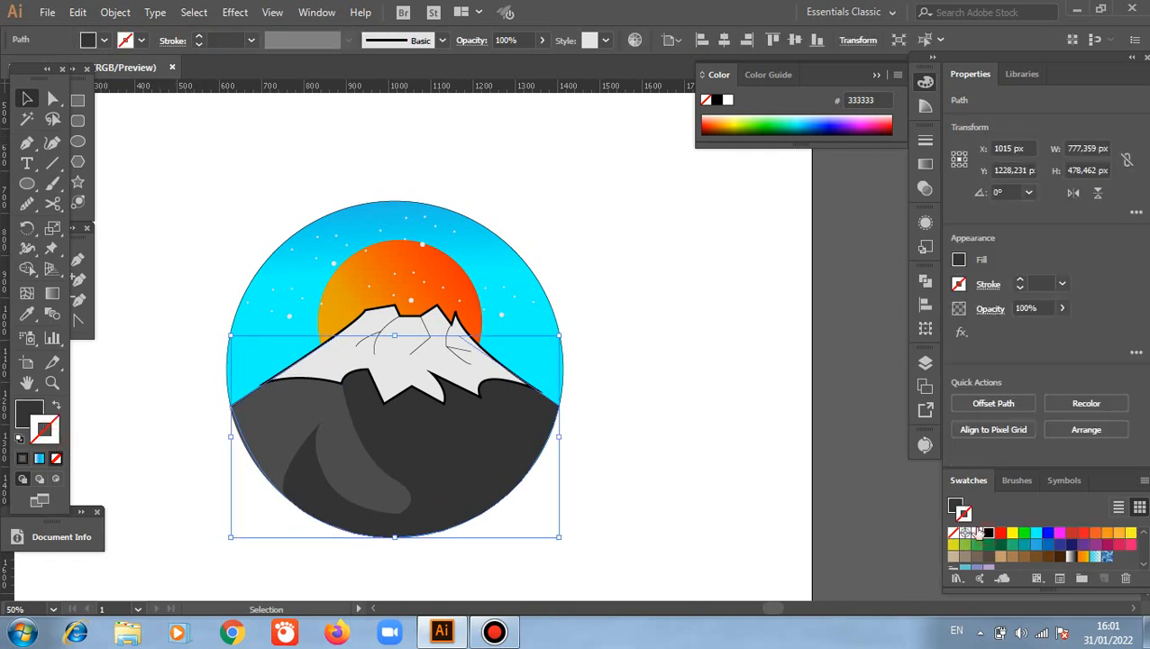
{"action": "left_click", "coordinate": [988, 533]}
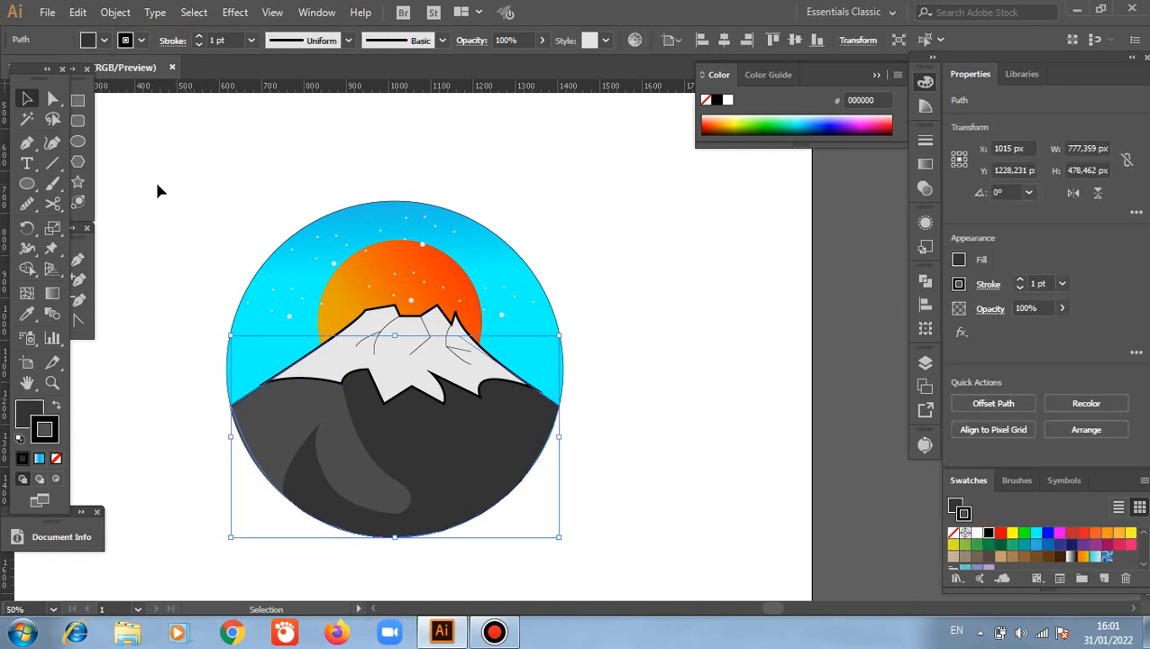
{"action": "left_click", "coordinate": [200, 36]}
{"action": "left_click", "coordinate": [199, 36]}
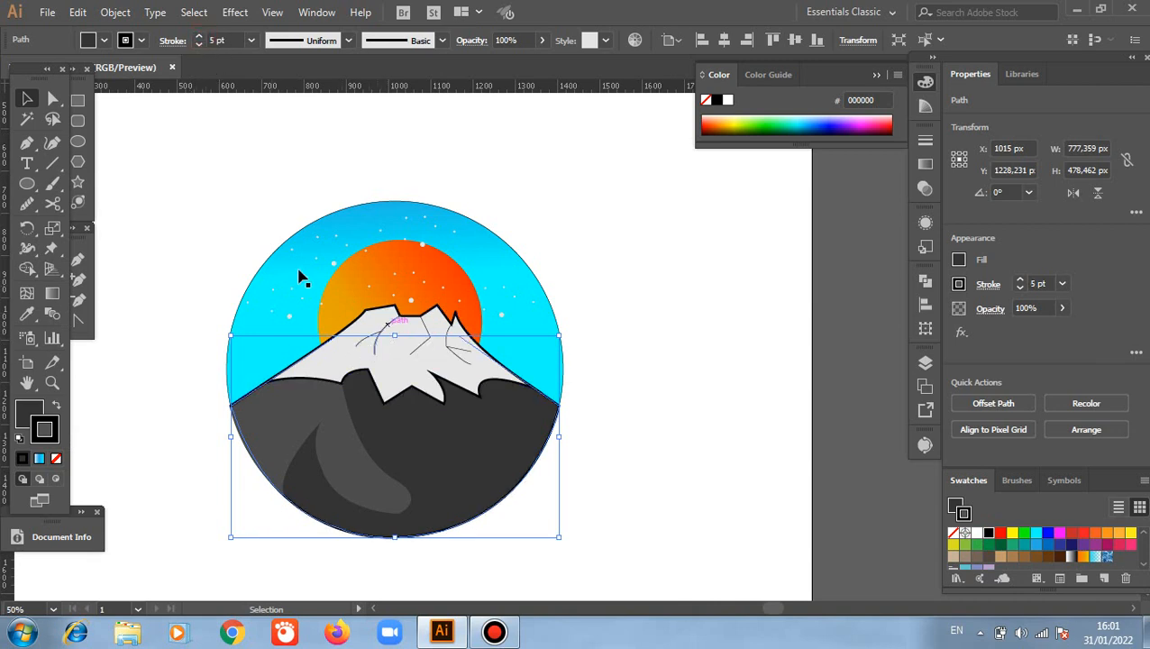
{"action": "left_click", "coordinate": [215, 215]}
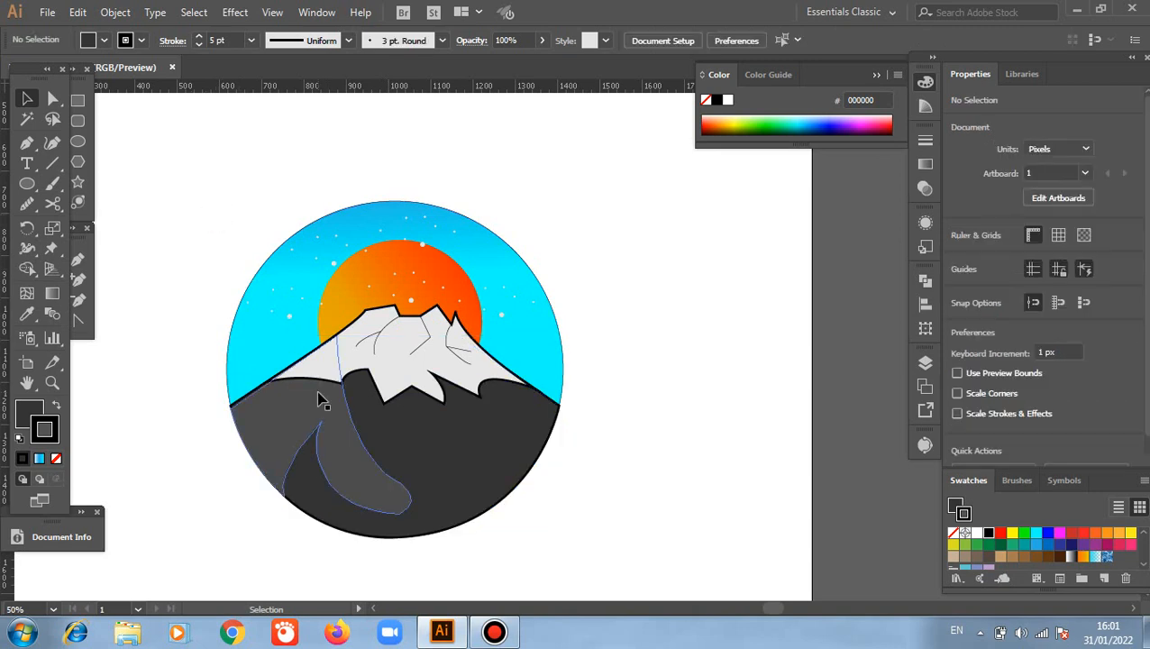
- Set the stroke weight of all the snowcap's crease lines to 5 pt and deselect them
{"action": "scroll", "coordinate": [318, 396], "scroll_direction": "up", "scroll_amount": 1}
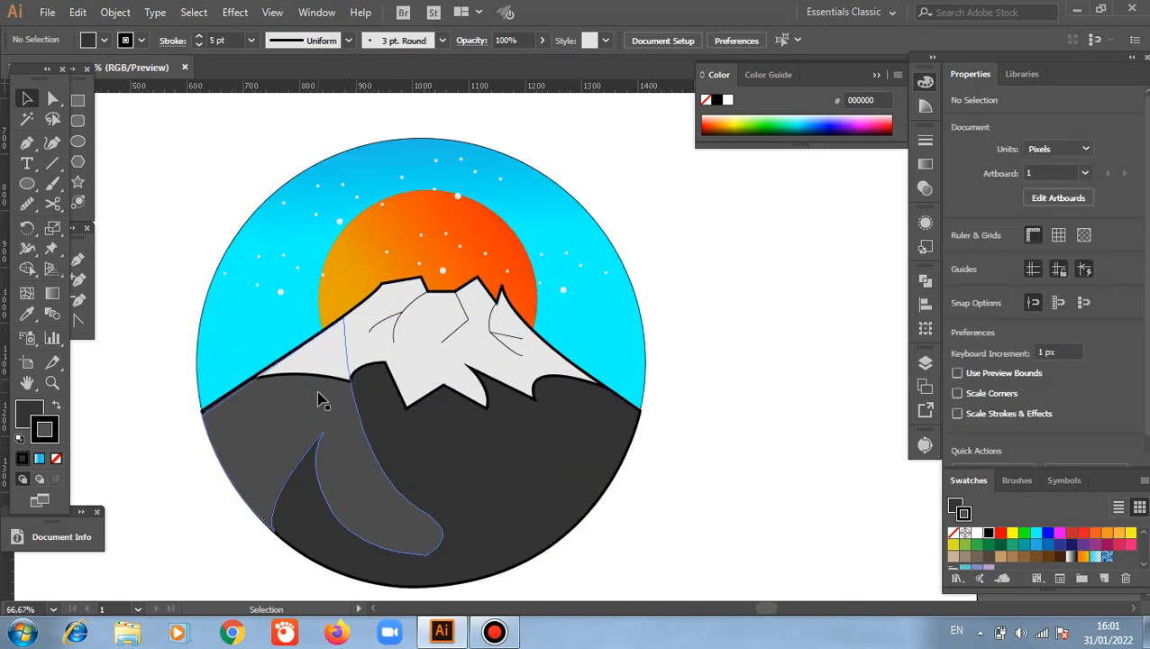
{"action": "left_click", "coordinate": [396, 322]}
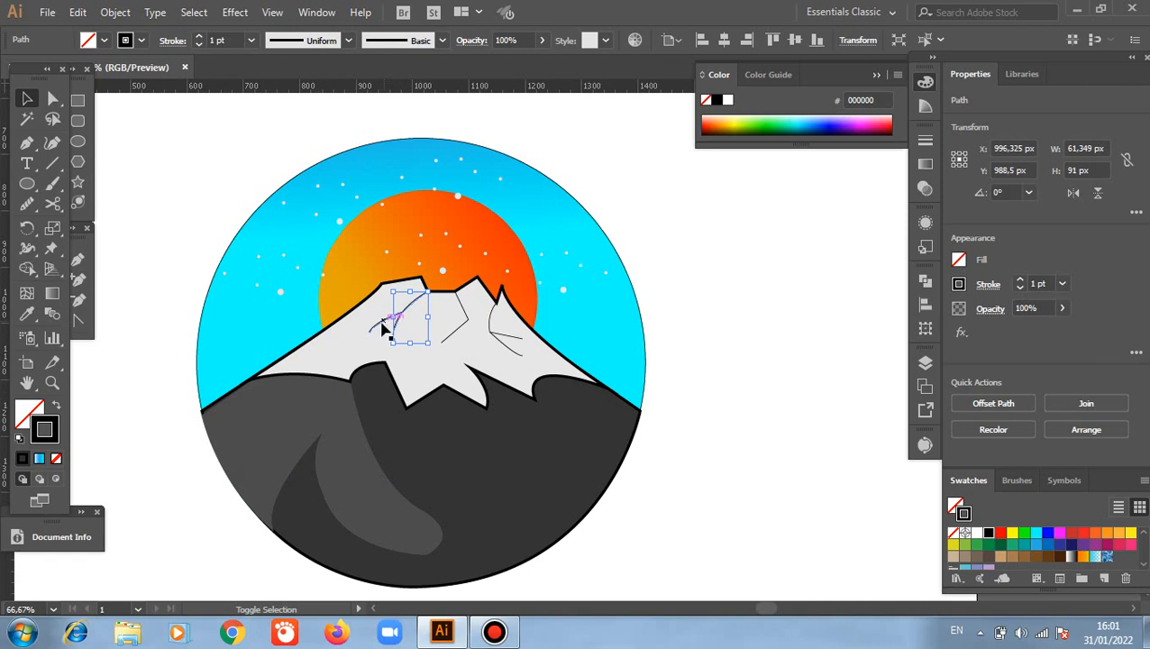
{"action": "left_click", "coordinate": [450, 339], "text": "shift"}
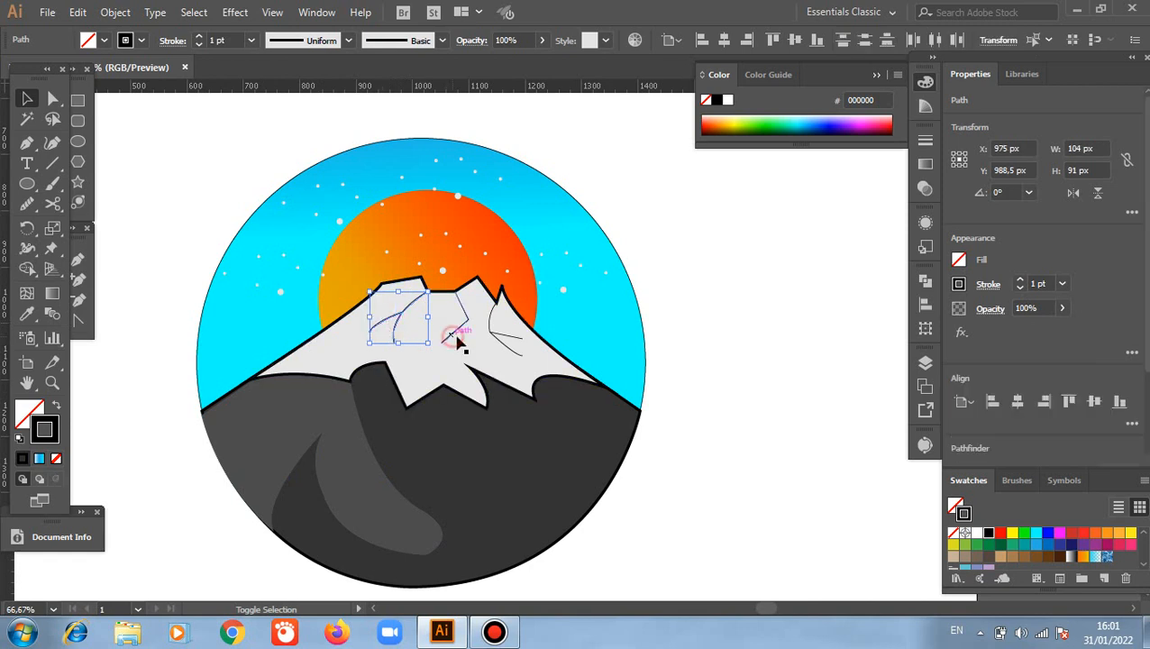
{"action": "left_click", "coordinate": [516, 339], "text": "shift"}
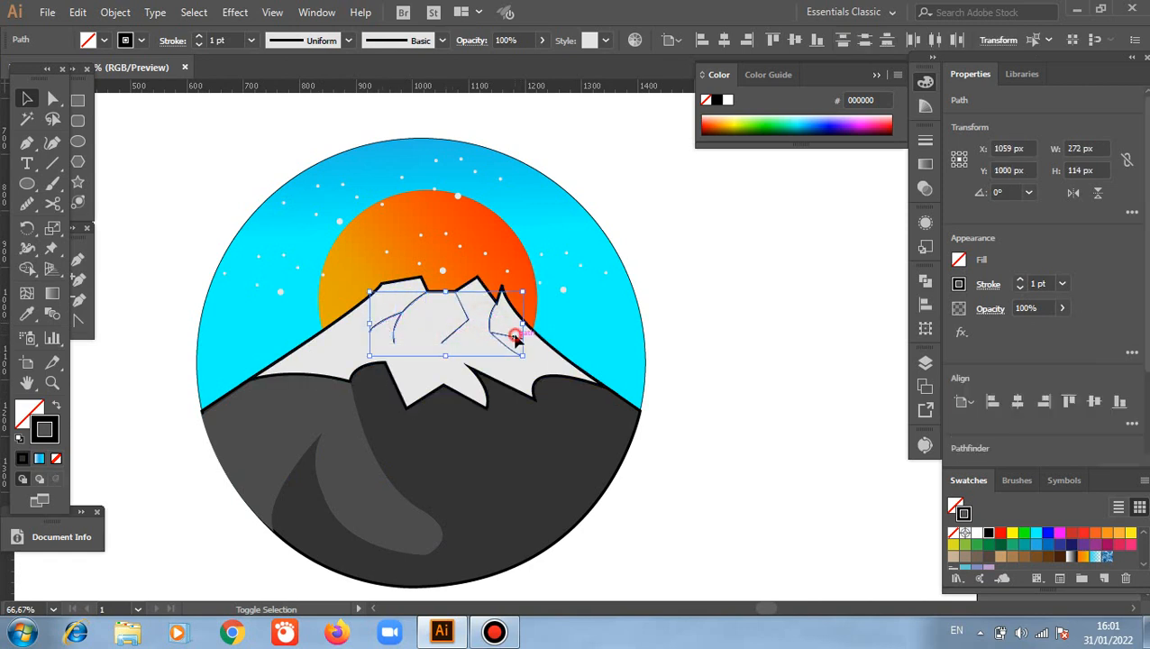
{"action": "left_click", "coordinate": [200, 41]}
{"action": "left_click", "coordinate": [199, 40]}
{"action": "left_click", "coordinate": [199, 40]}
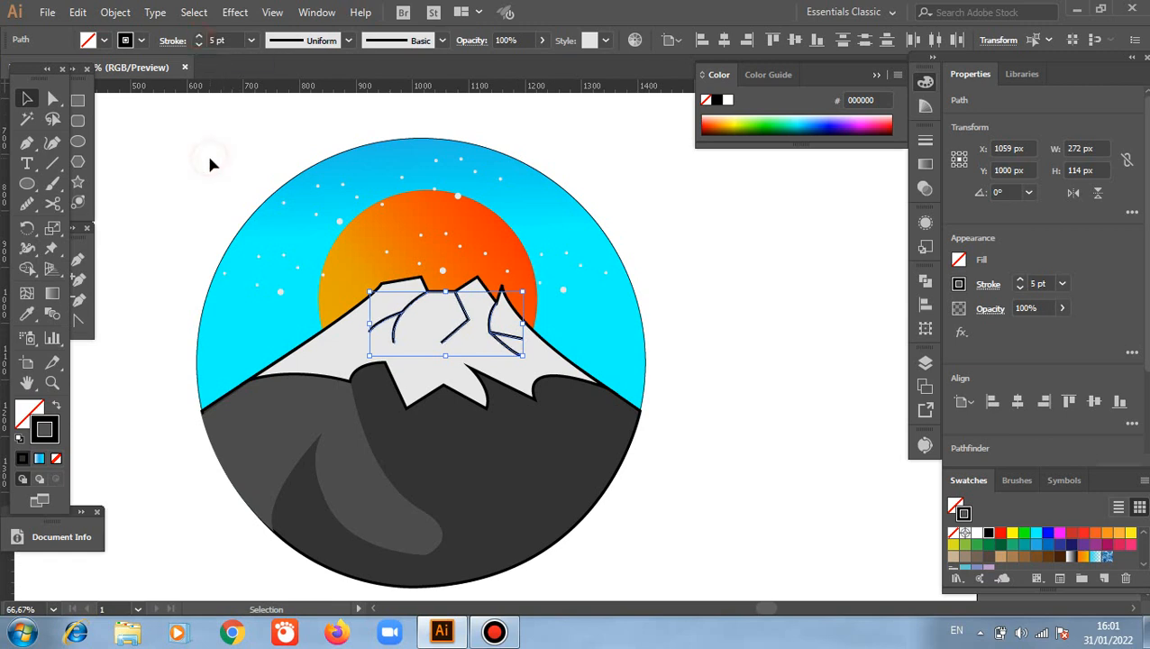
{"action": "left_click", "coordinate": [209, 164]}
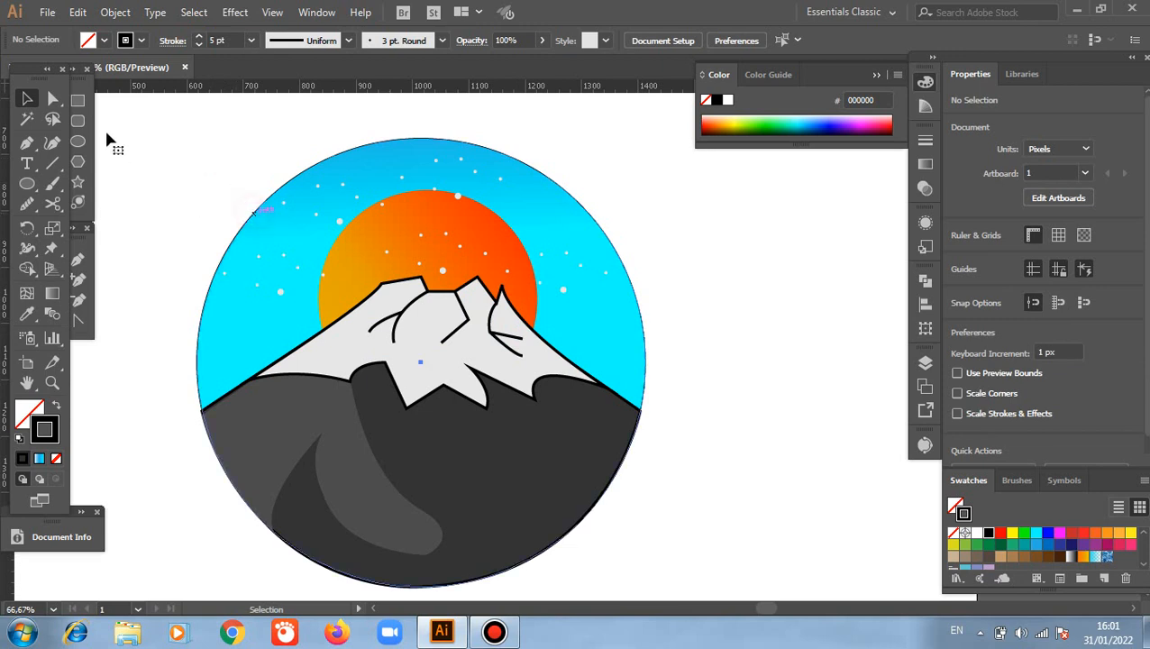
- Set the blue background circle's outline weight to 5 pt and deselect it
{"action": "left_click", "coordinate": [270, 216]}
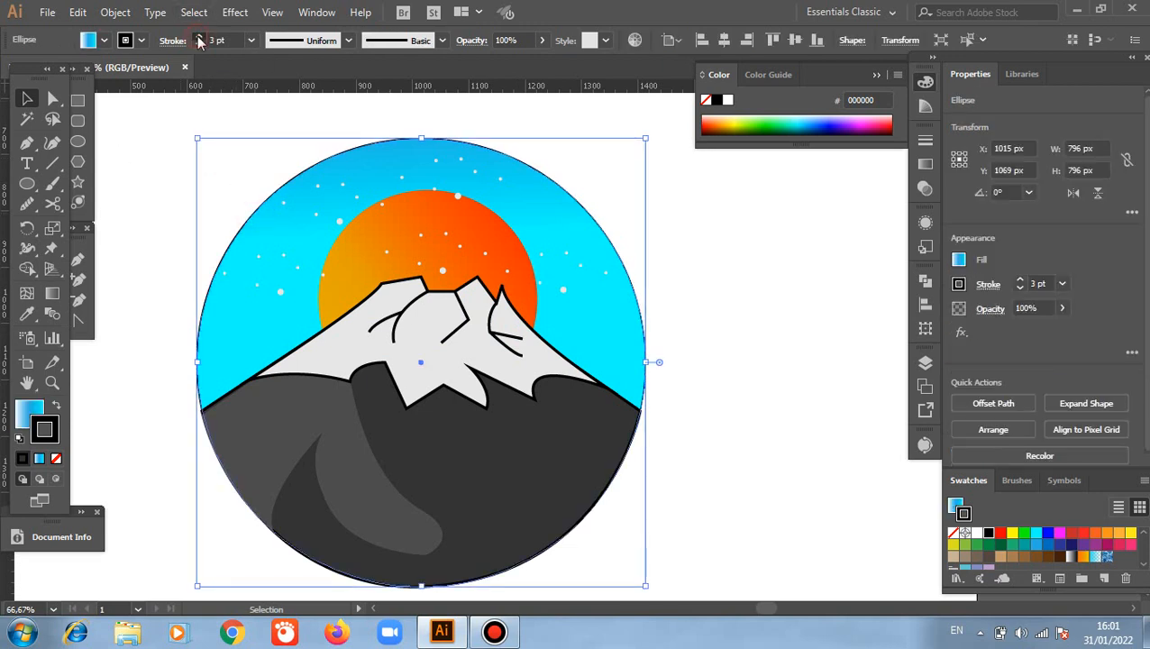
{"action": "left_click", "coordinate": [198, 37]}
{"action": "left_click", "coordinate": [198, 37]}
{"action": "left_click", "coordinate": [178, 180]}
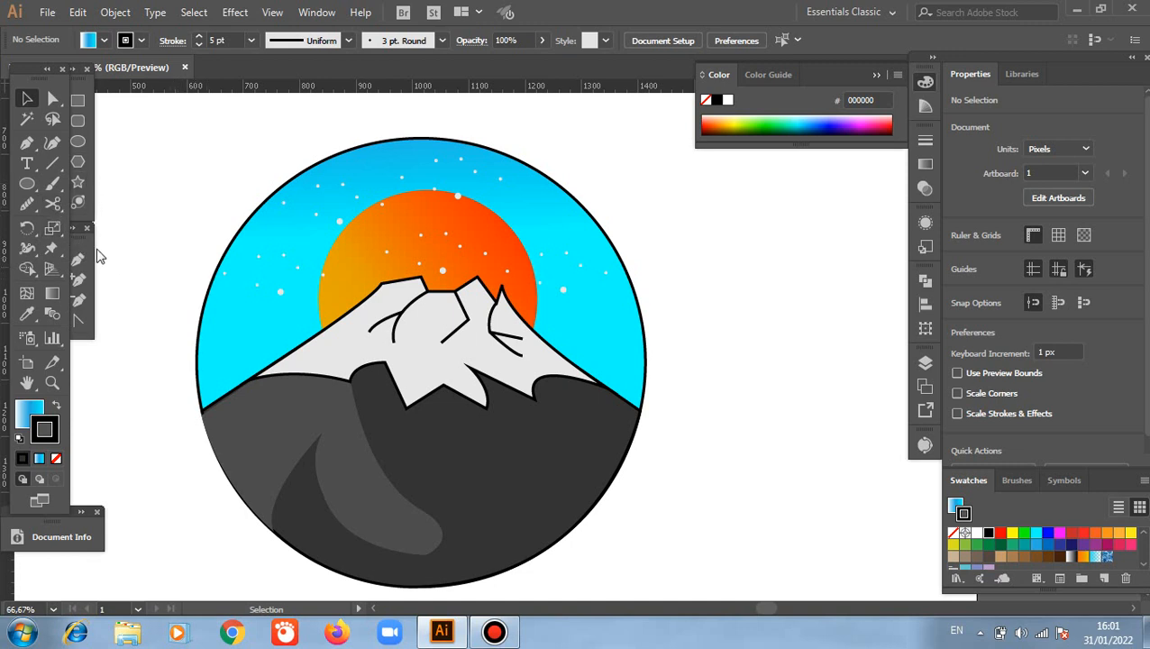
- Draw a closed, puffy cloud about 205 px wide and 105 px high with the Pen tool in the sky beside the sun's left edge
{"action": "left_click", "coordinate": [78, 263]}
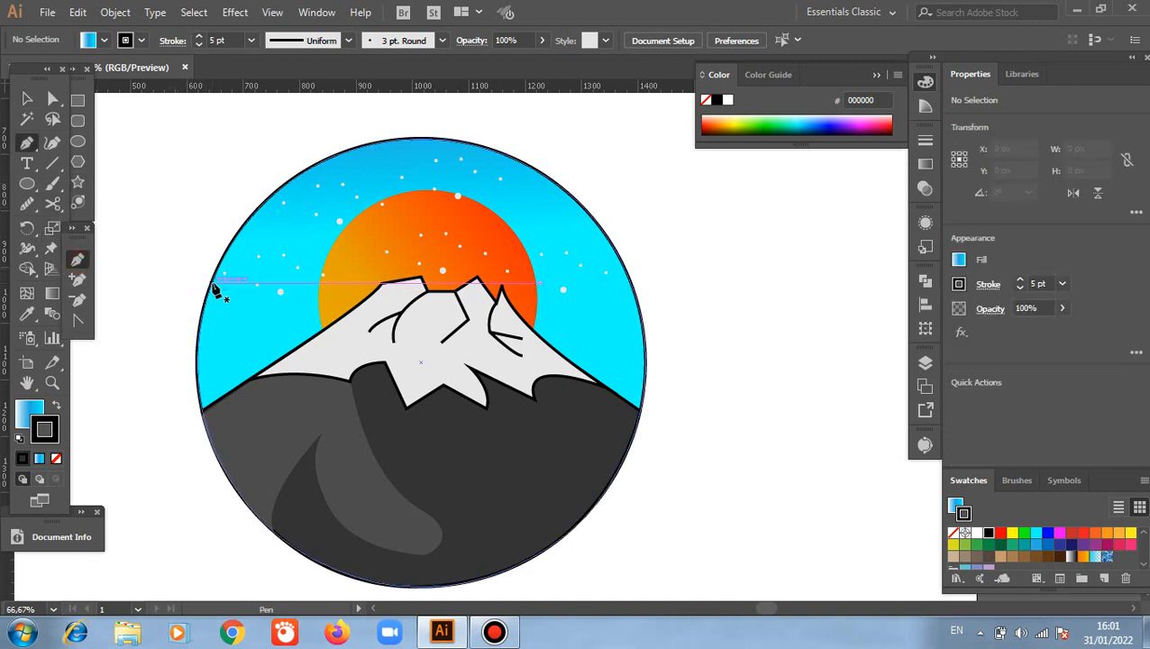
{"action": "left_click", "coordinate": [210, 287]}
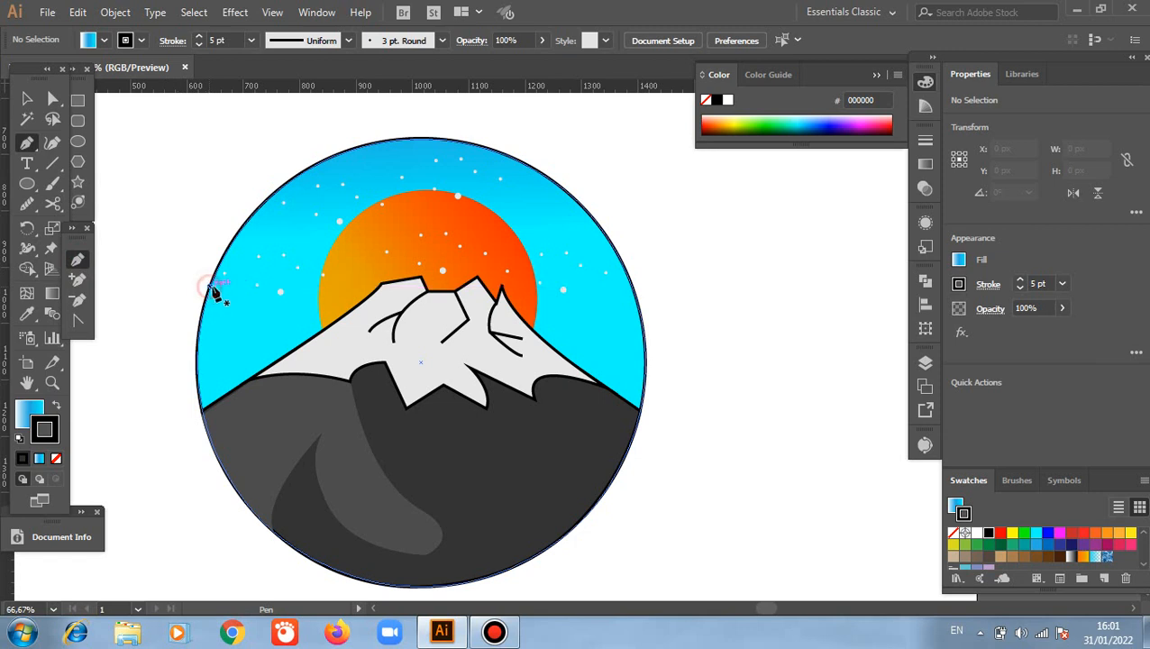
{"action": "left_click_drag", "start_coordinate": [243, 282], "coordinate": [258, 299]}
{"action": "left_click", "coordinate": [242, 281]}
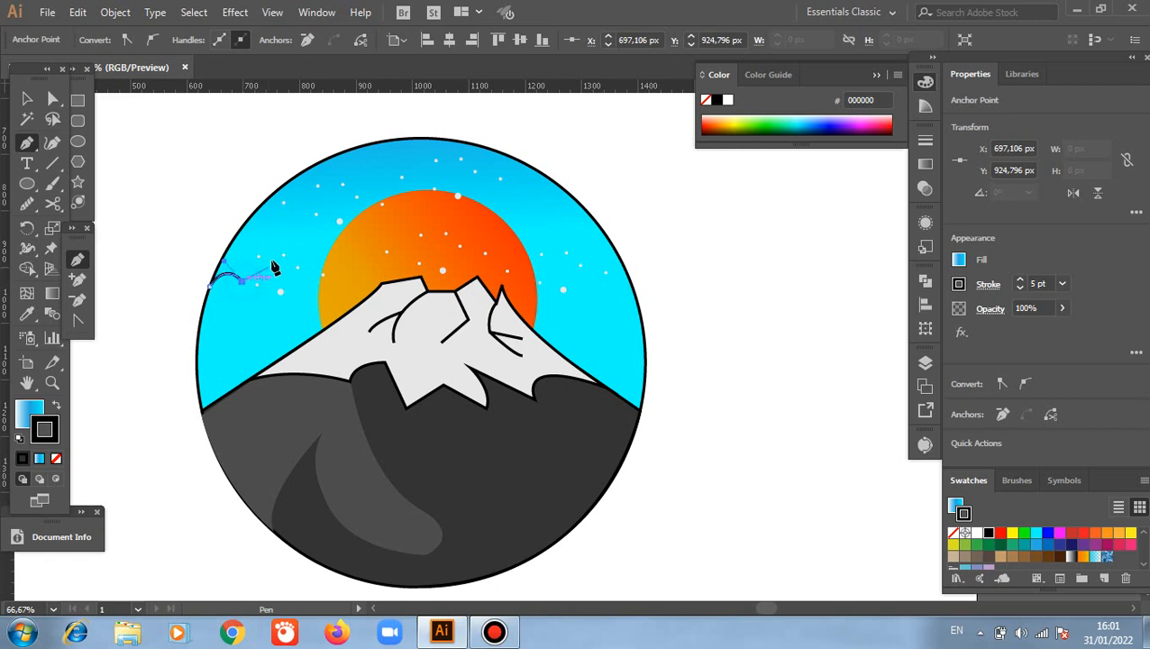
{"action": "left_click_drag", "start_coordinate": [272, 253], "coordinate": [314, 326]}
{"action": "left_click", "coordinate": [323, 303]}
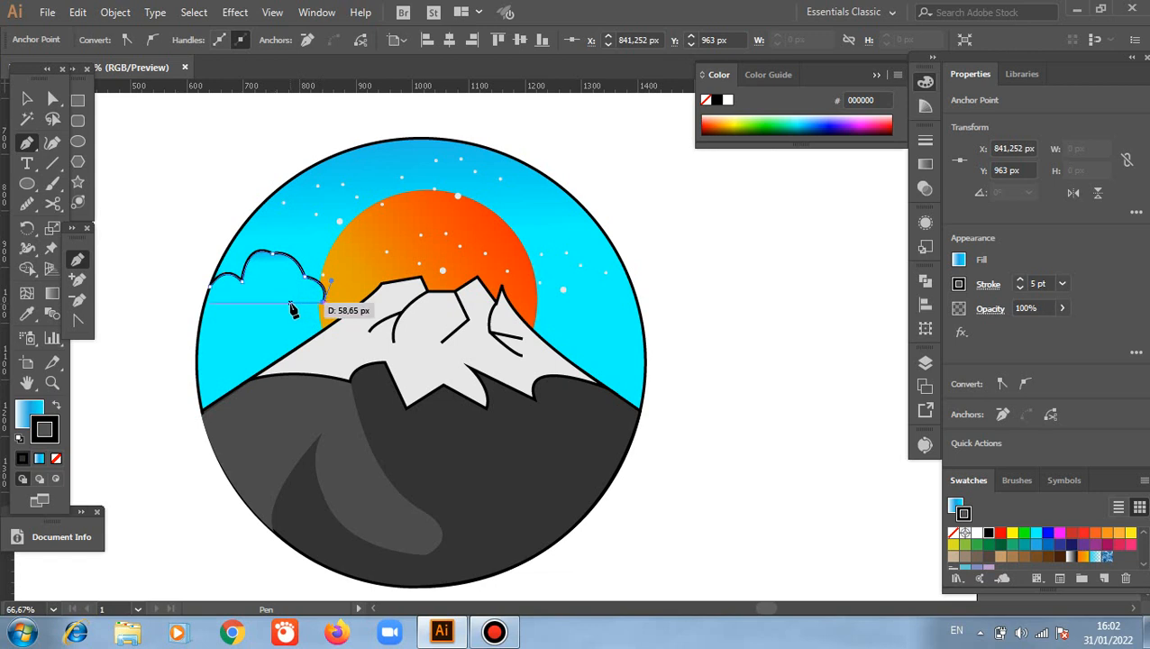
{"action": "left_click_drag", "start_coordinate": [285, 298], "coordinate": [226, 249]}
{"action": "left_click", "coordinate": [245, 311]}
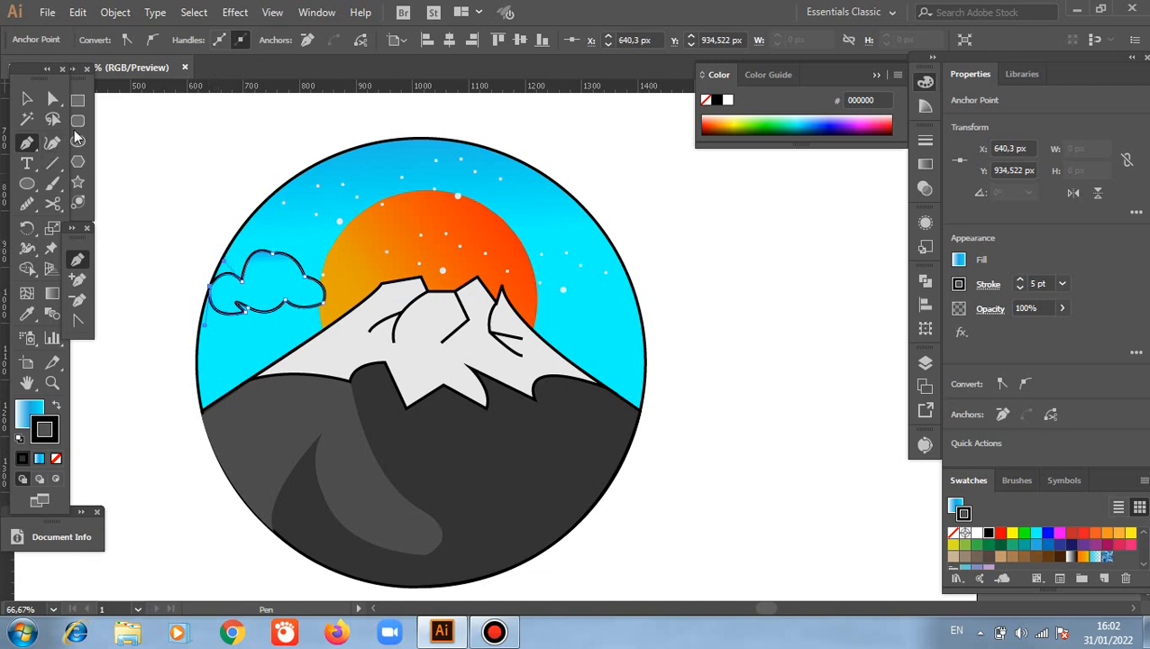
- Adjust the curve at the cloud's top, shift the blue background circle slightly up and left, and deselect
{"action": "left_click", "coordinate": [52, 99]}
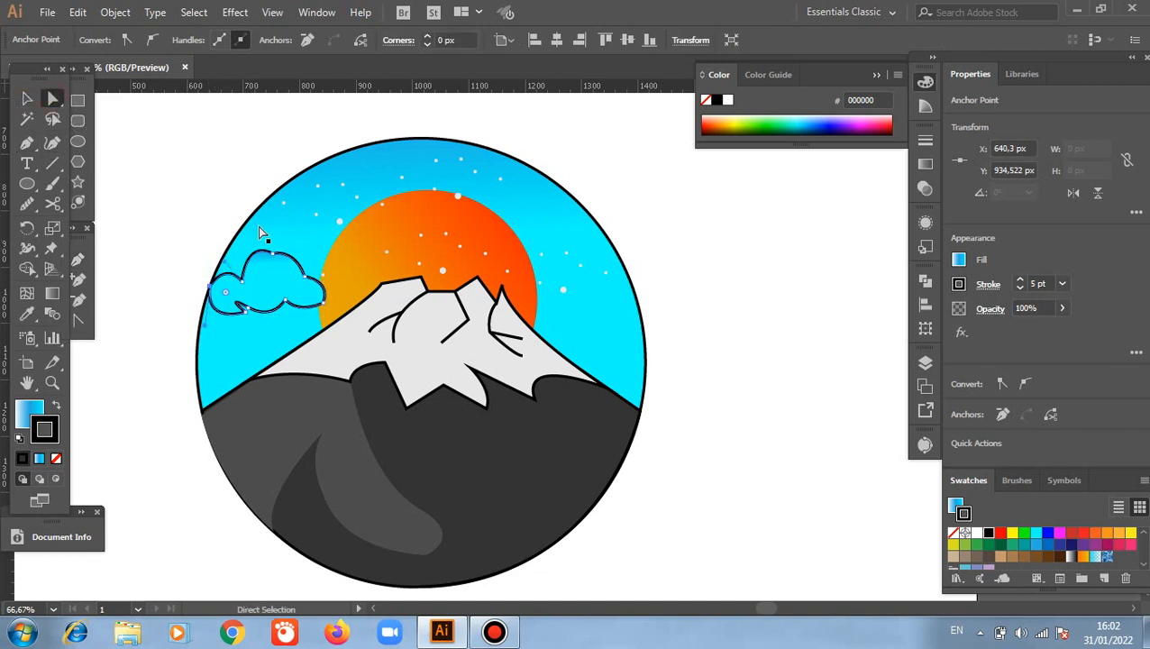
{"action": "left_click", "coordinate": [276, 257]}
{"action": "left_click_drag", "start_coordinate": [276, 257], "coordinate": [242, 236]}
{"action": "left_click", "coordinate": [27, 100]}
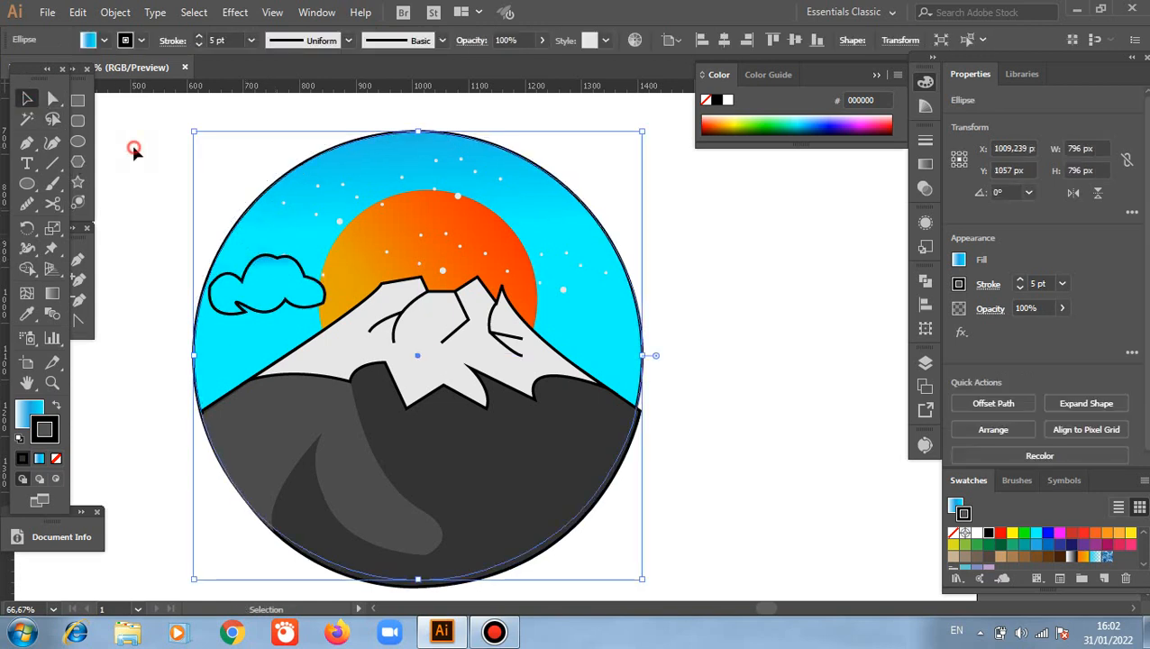
{"action": "left_click", "coordinate": [213, 223]}
- Remove the cloud's outline, fill it with white and deselect it
{"action": "left_click", "coordinate": [285, 260]}
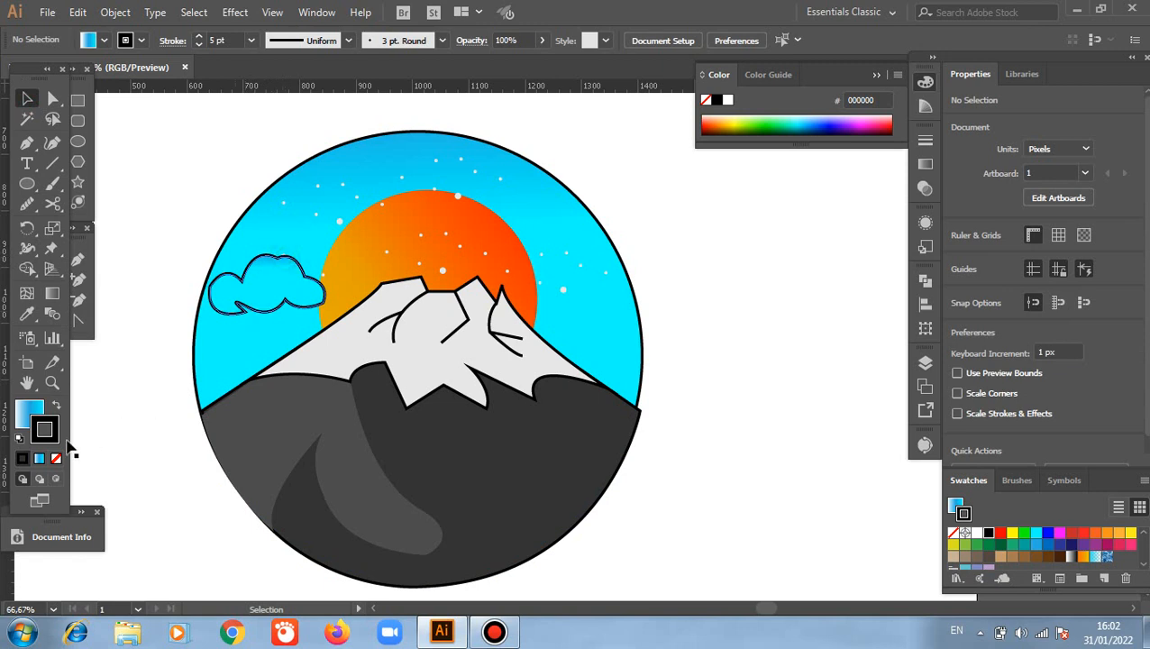
{"action": "left_click", "coordinate": [56, 458]}
{"action": "left_click", "coordinate": [30, 415]}
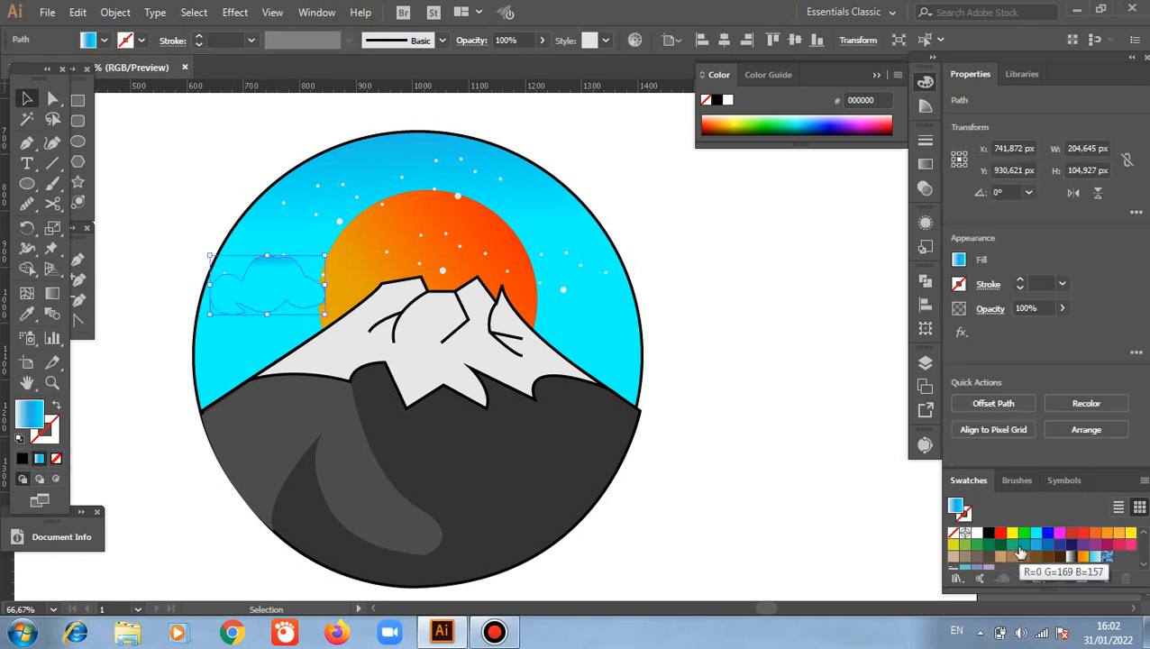
{"action": "scroll", "coordinate": [1011, 553], "scroll_direction": "down", "scroll_amount": 2}
{"action": "scroll", "coordinate": [983, 547], "scroll_direction": "up", "scroll_amount": 2}
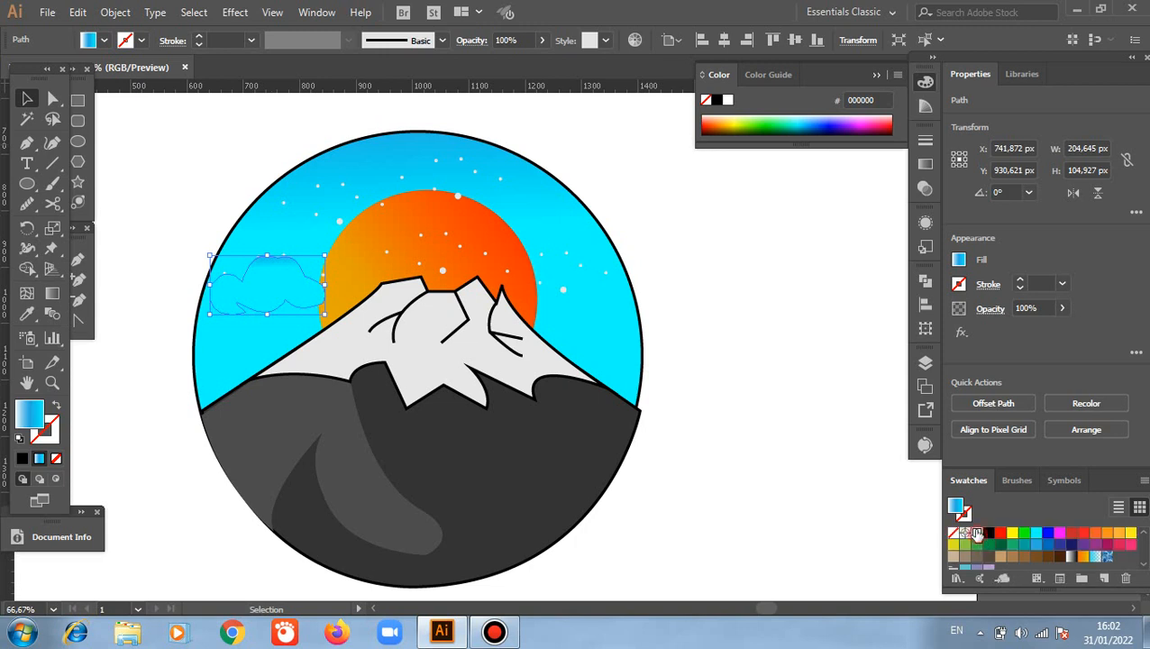
{"action": "left_click", "coordinate": [977, 533]}
{"action": "left_click", "coordinate": [163, 189]}
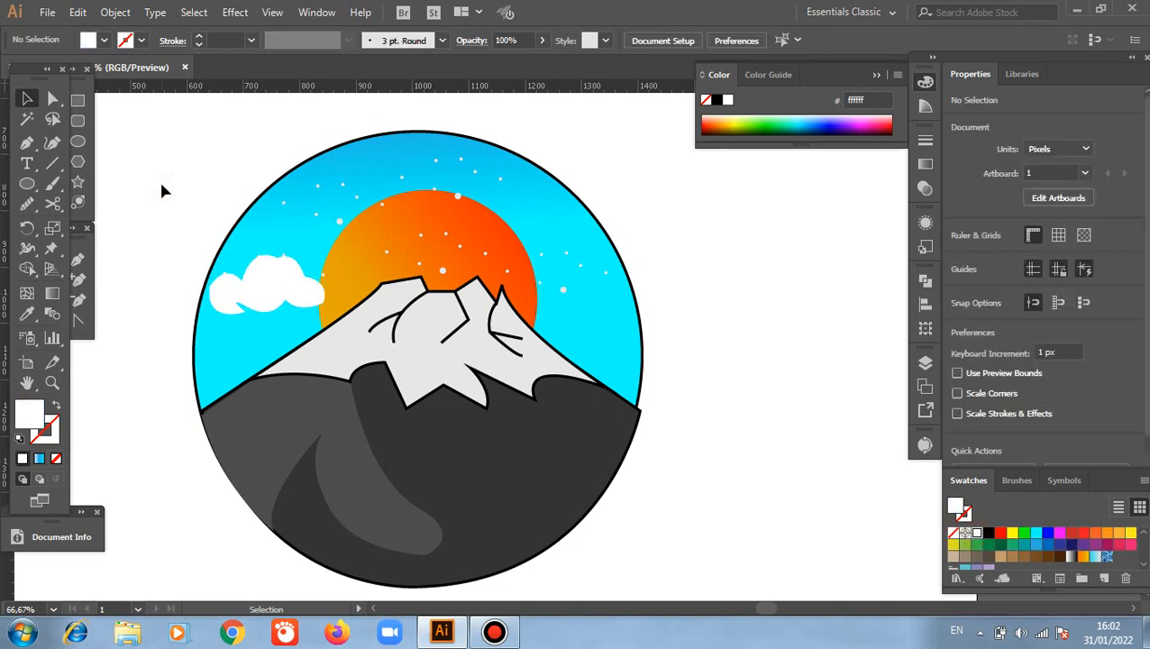
- Nudge the white cloud slightly upward, give it a black 1 pt outline and deselect it
{"action": "left_click", "coordinate": [256, 283]}
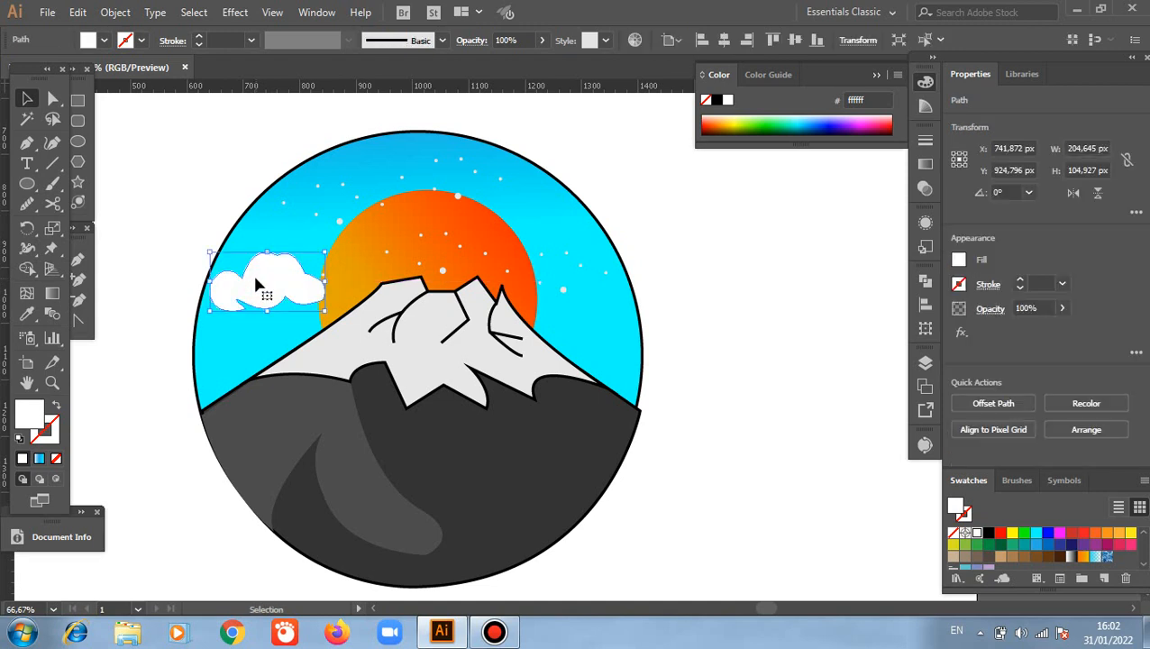
{"action": "key", "text": "x"}
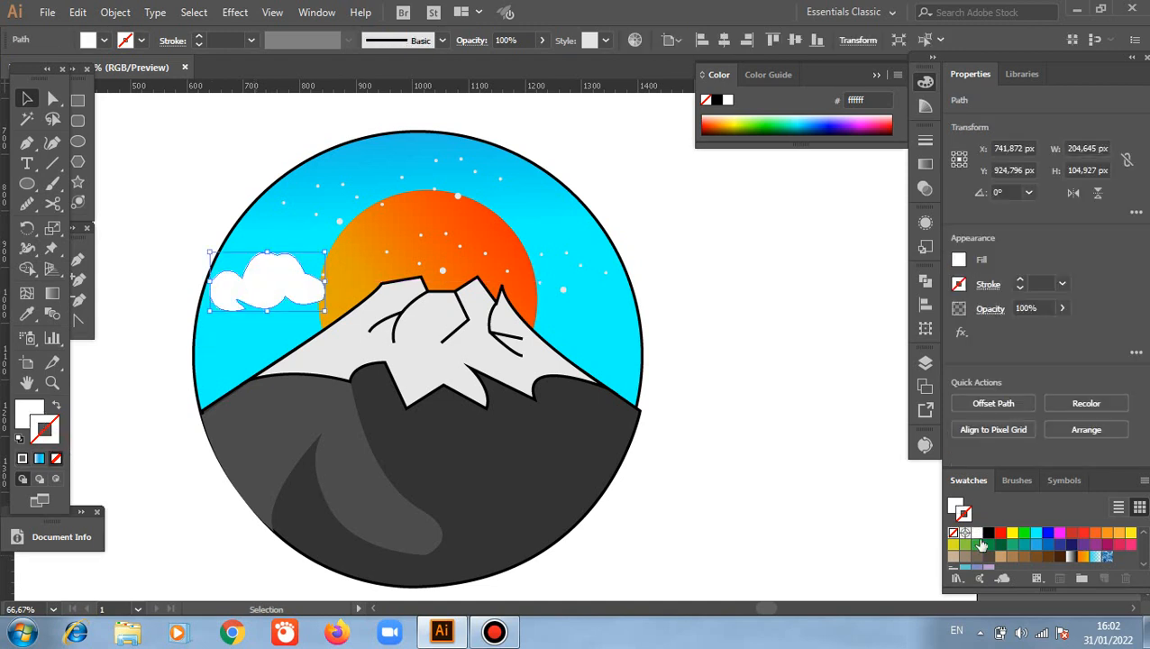
{"action": "left_click", "coordinate": [988, 533]}
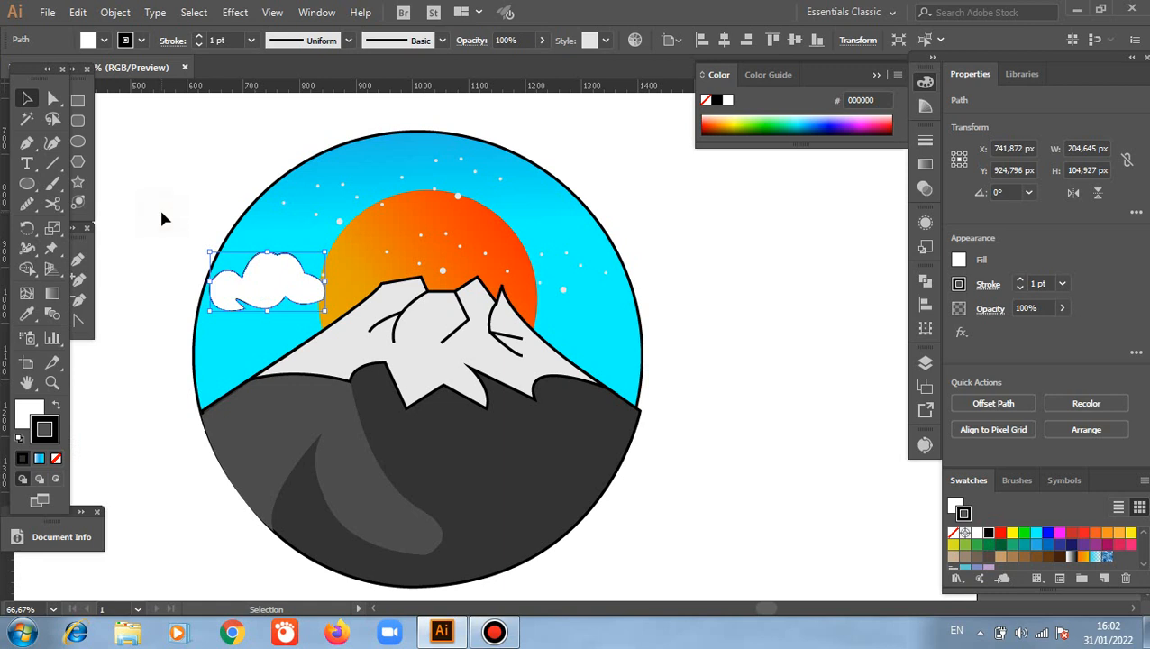
{"action": "left_click", "coordinate": [162, 218]}
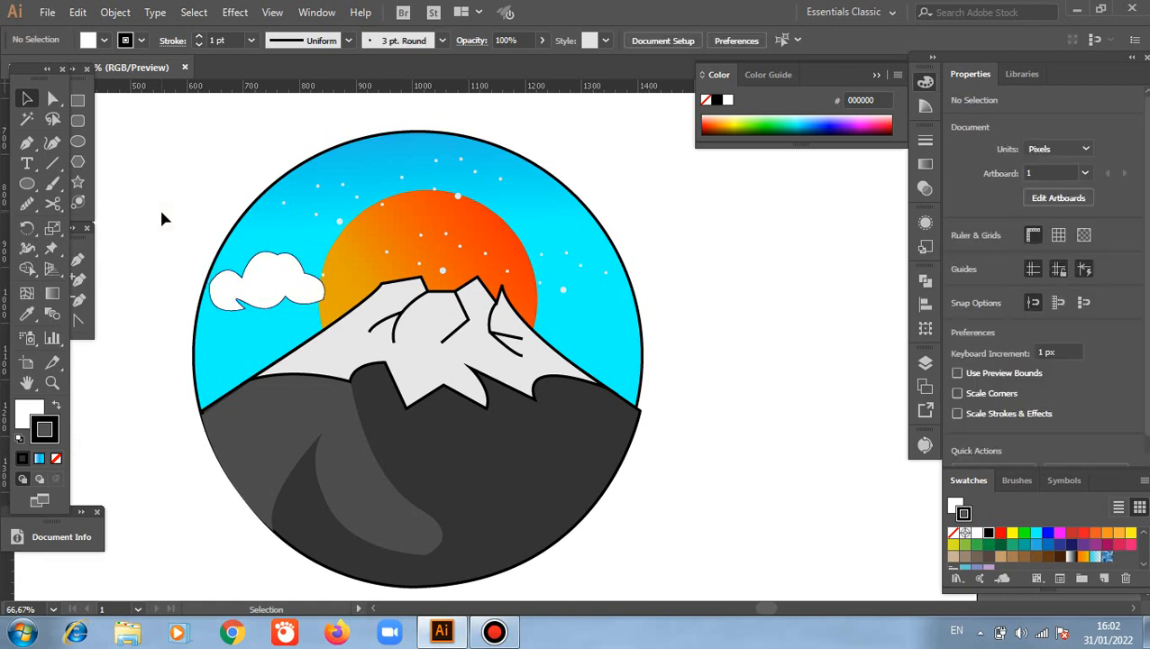
- Duplicate the white cloud, placing the copy so it overlaps the original's lower edge
{"action": "left_click_drag", "start_coordinate": [267, 296], "coordinate": [254, 337]}
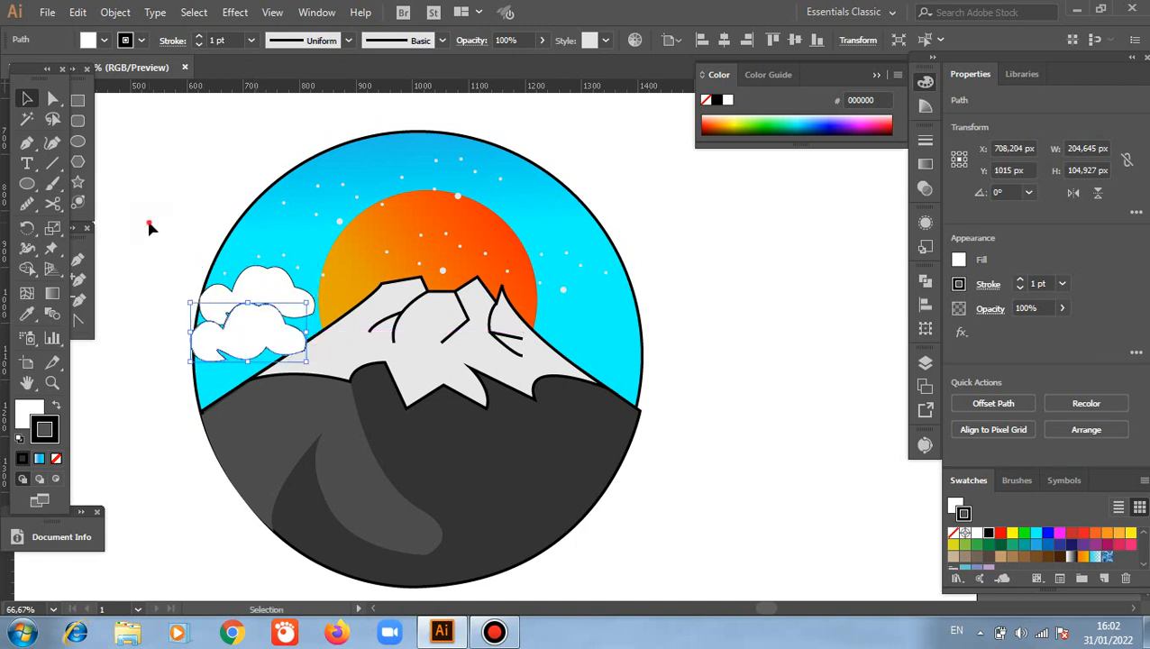
{"action": "left_click", "coordinate": [151, 229]}
{"action": "scroll", "coordinate": [151, 229], "scroll_direction": "down", "scroll_amount": 3}
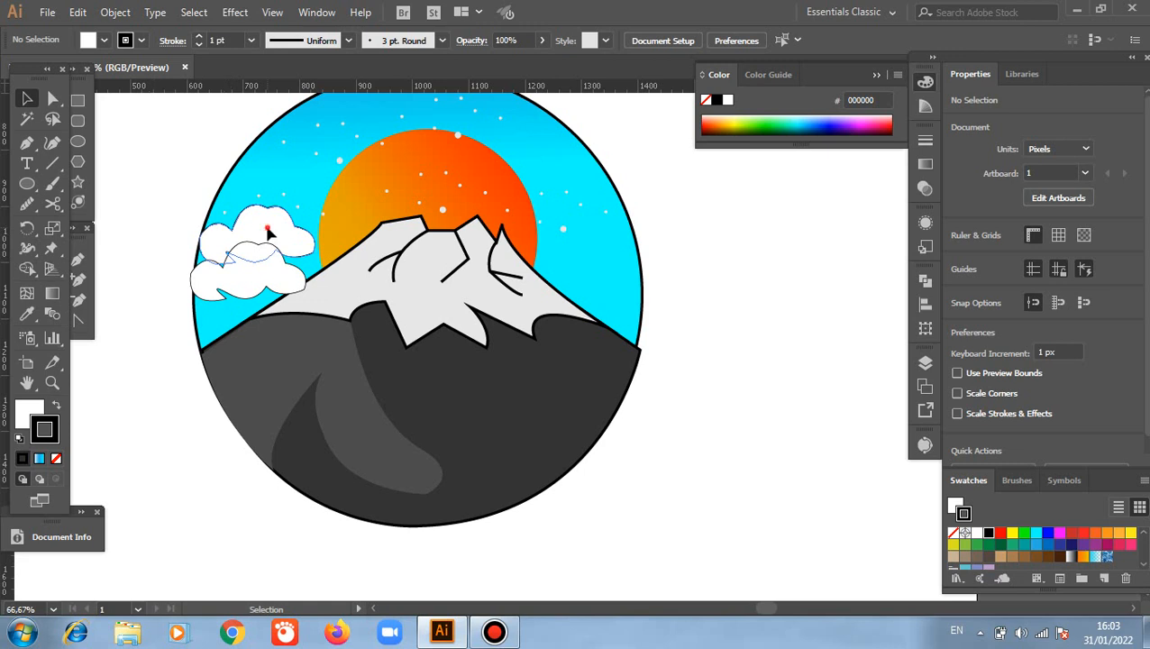
- Move the upper cloud slightly up and right and delete the lower cloud copy
{"action": "left_click_drag", "start_coordinate": [243, 228], "coordinate": [253, 216]}
{"action": "left_click", "coordinate": [146, 166]}
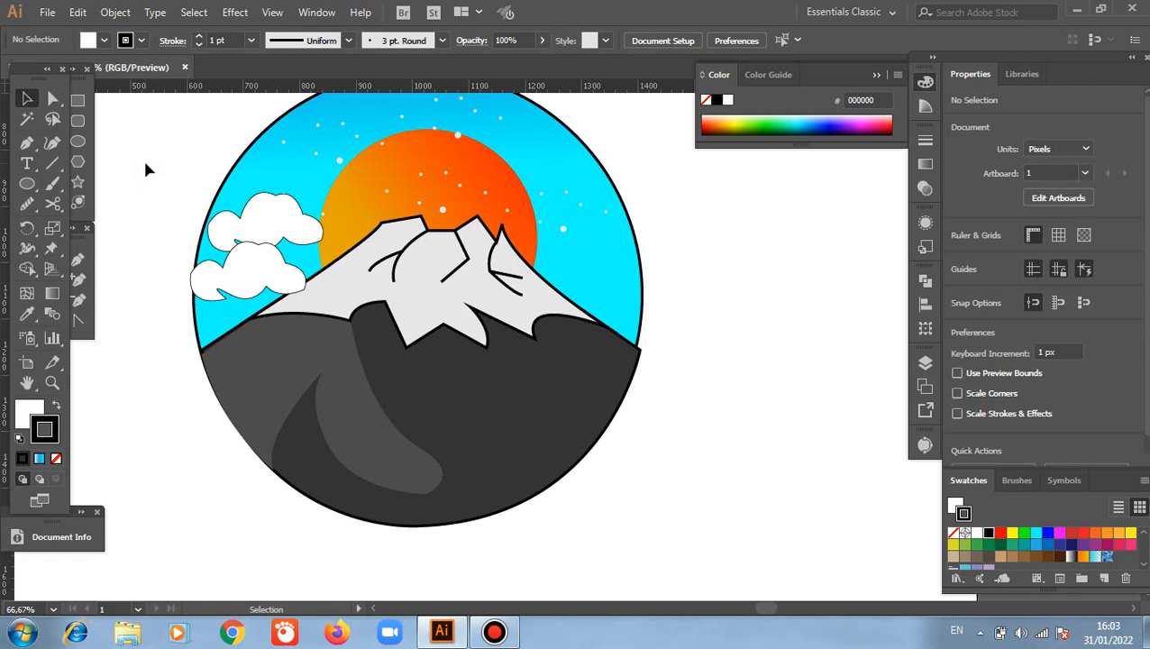
{"action": "left_click", "coordinate": [257, 278]}
{"action": "key", "text": "Delete"}
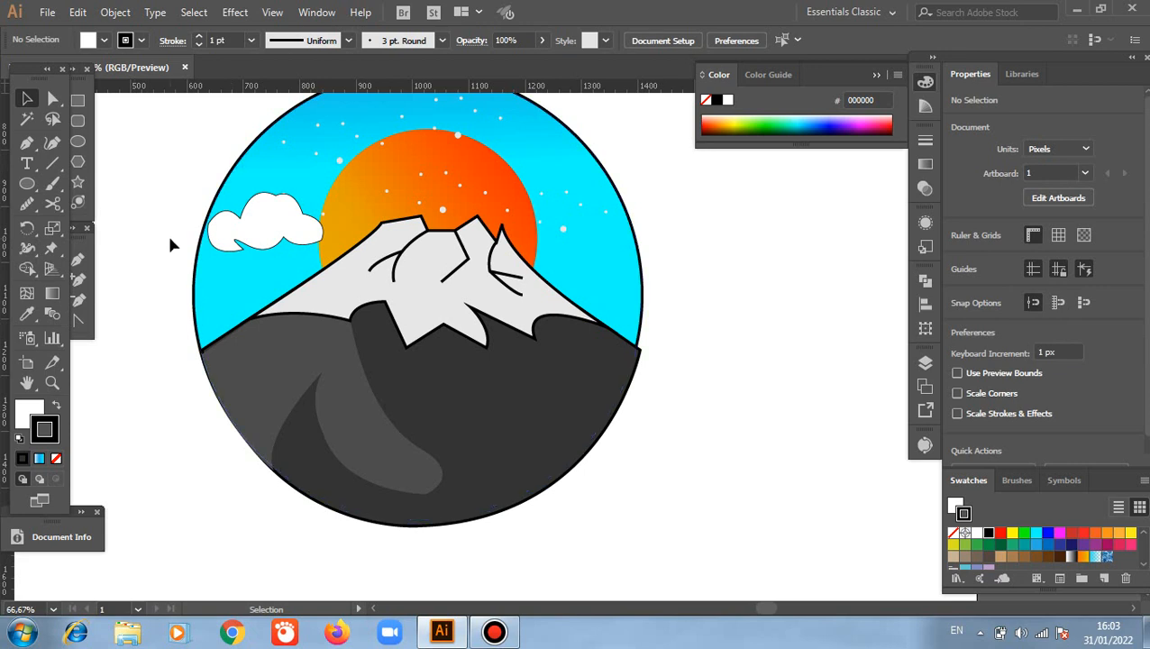
- Reshape the notch at the cloud's lower left into a pointed tail curving toward the circle's edge
{"action": "left_click", "coordinate": [56, 99]}
{"action": "left_click", "coordinate": [207, 333]}
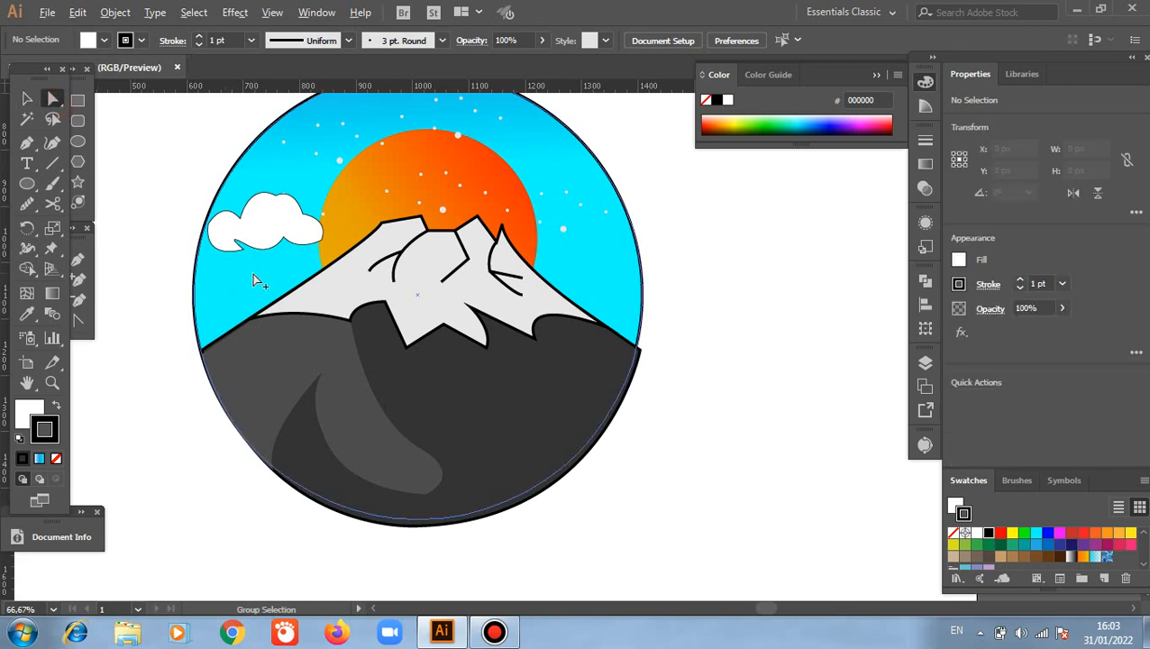
{"action": "scroll", "coordinate": [253, 275], "scroll_direction": "up", "scroll_amount": 1}
{"action": "scroll", "coordinate": [253, 278], "scroll_direction": "up", "scroll_amount": 1}
{"action": "left_click", "coordinate": [238, 299]}
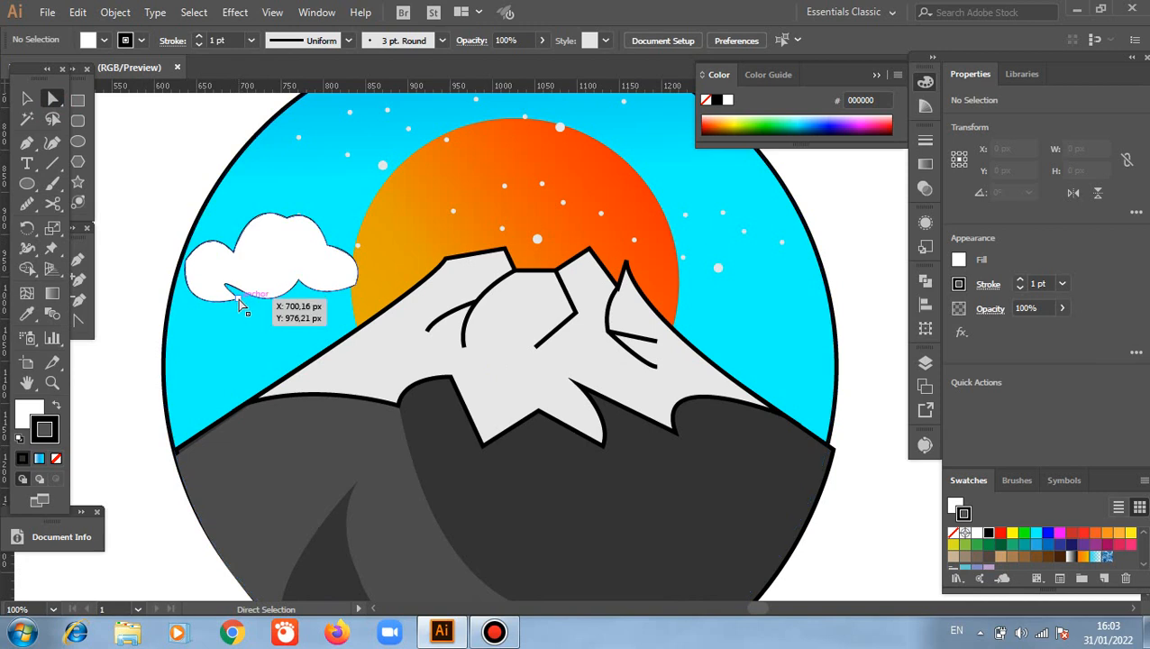
{"action": "left_click_drag", "start_coordinate": [238, 299], "coordinate": [165, 308]}
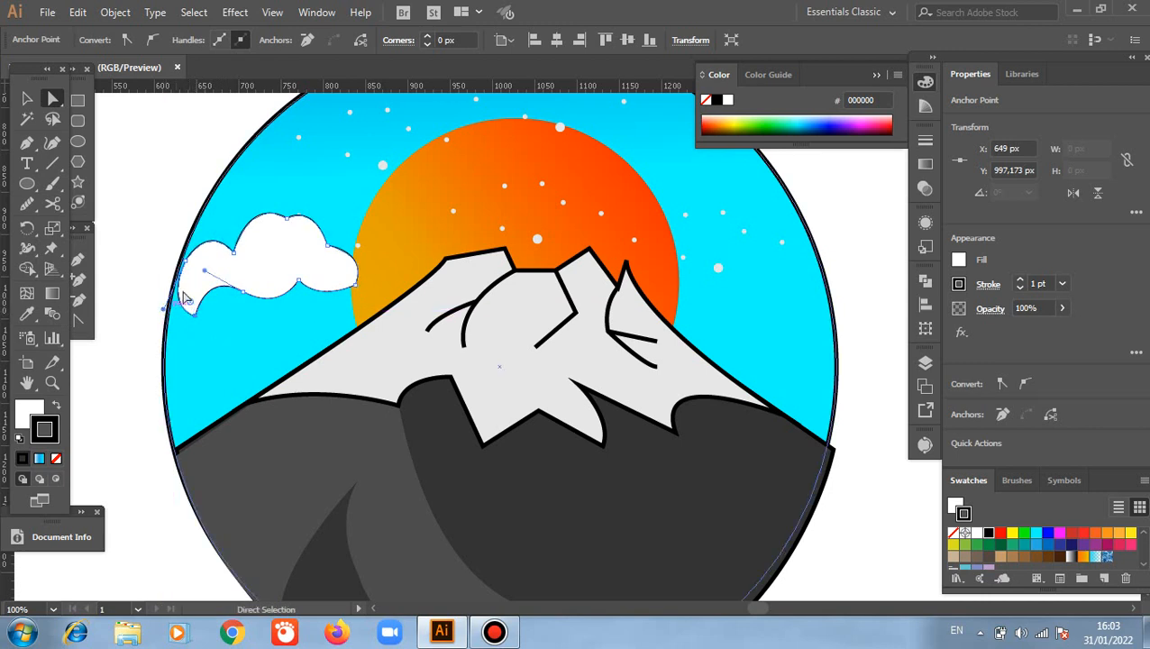
- Reposition the anchors of the cloud's bottom and upper-left notch, extend its tail to the circle's edge, and deselect
{"action": "left_click_drag", "start_coordinate": [245, 300], "coordinate": [305, 294]}
{"action": "left_click", "coordinate": [234, 255]}
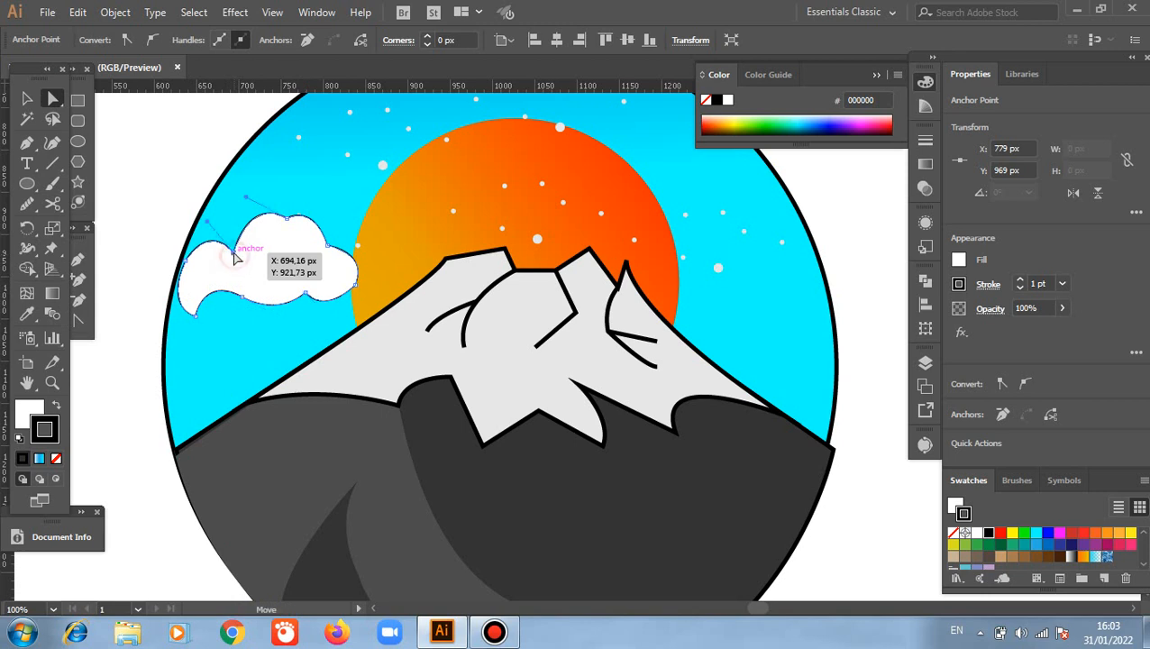
{"action": "left_click_drag", "start_coordinate": [234, 256], "coordinate": [229, 246]}
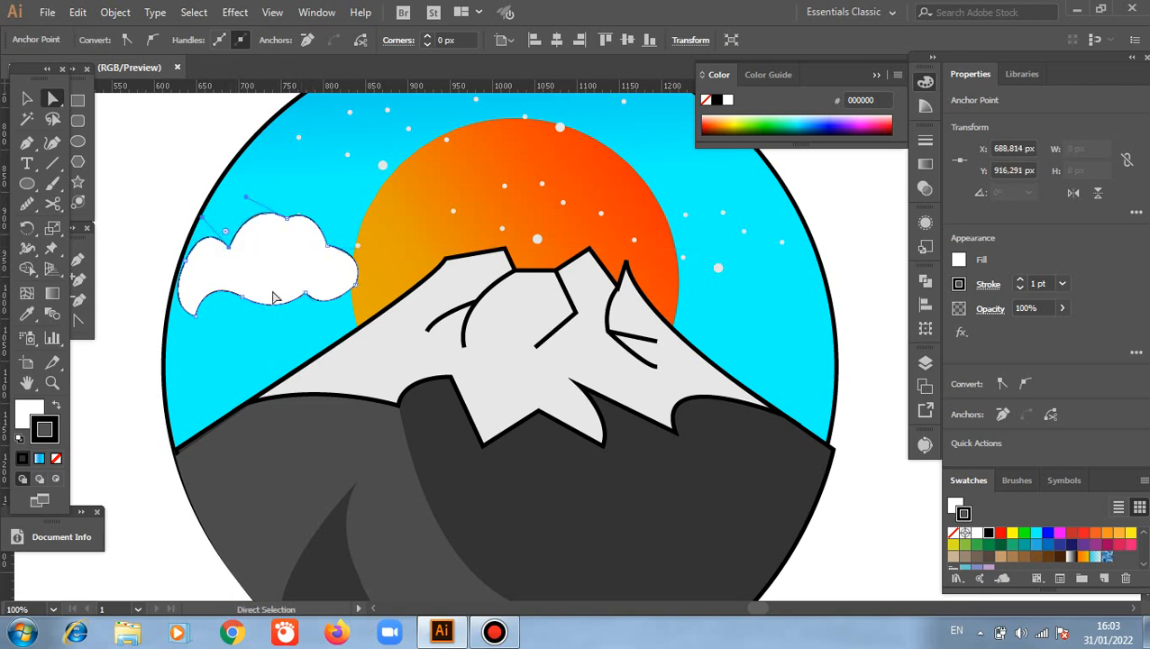
{"action": "left_click_drag", "start_coordinate": [195, 315], "coordinate": [170, 309]}
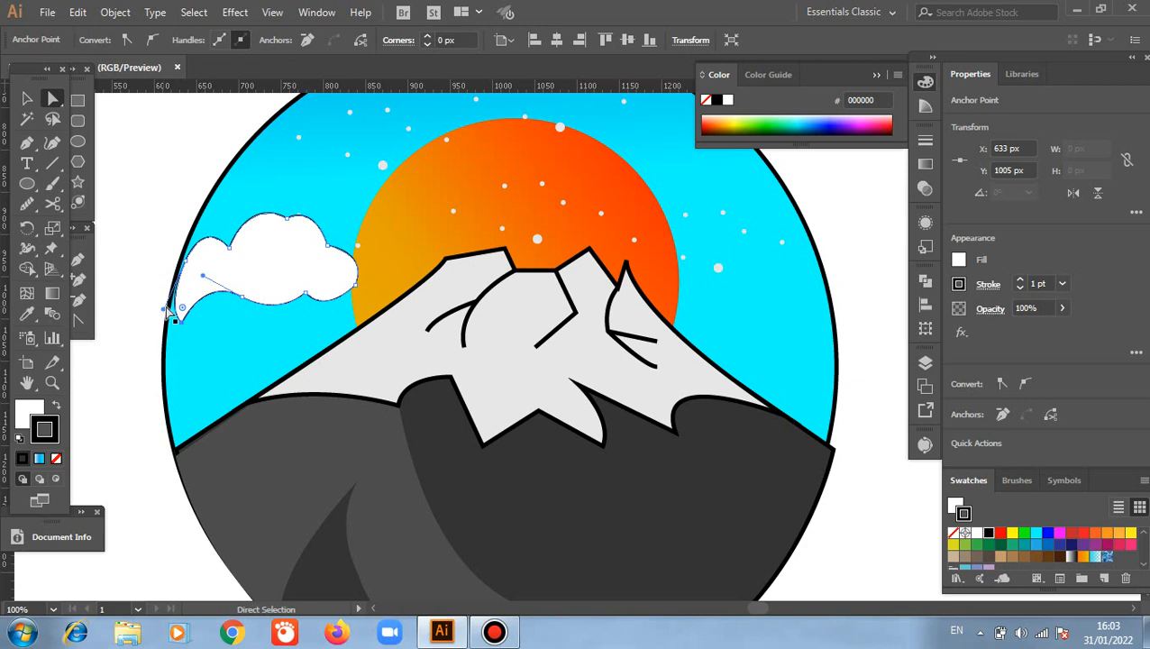
{"action": "left_click", "coordinate": [108, 274]}
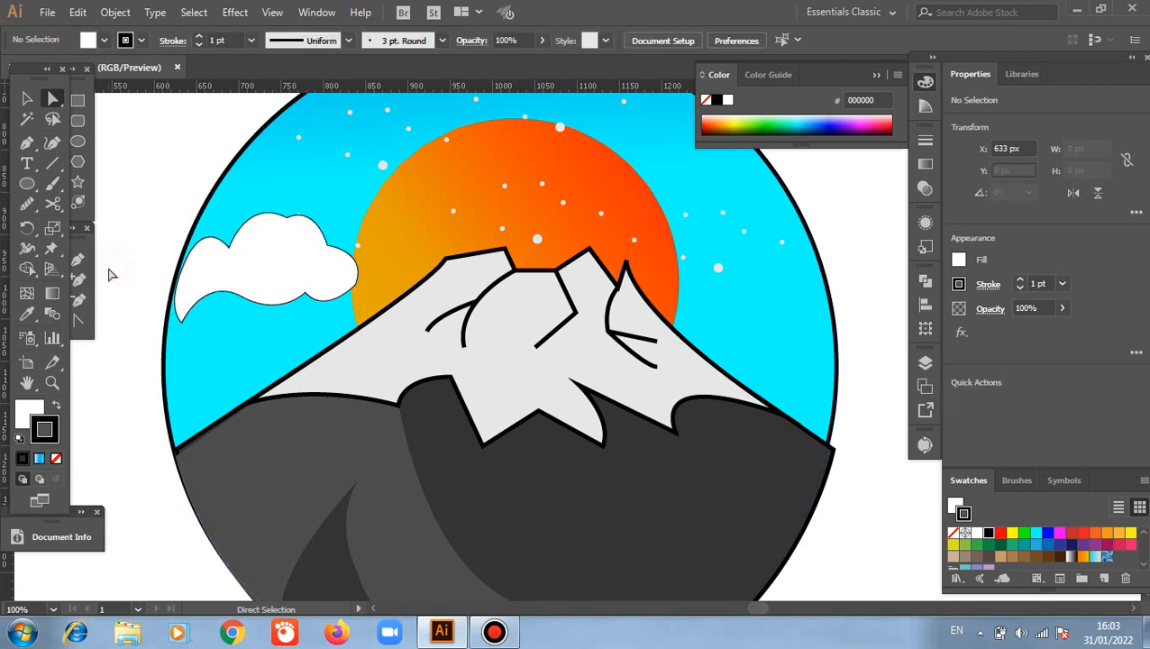
- Reshape the cloud's right end into a shorter rounded bulge that clears the sun, and deselect it
{"action": "left_click", "coordinate": [26, 99]}
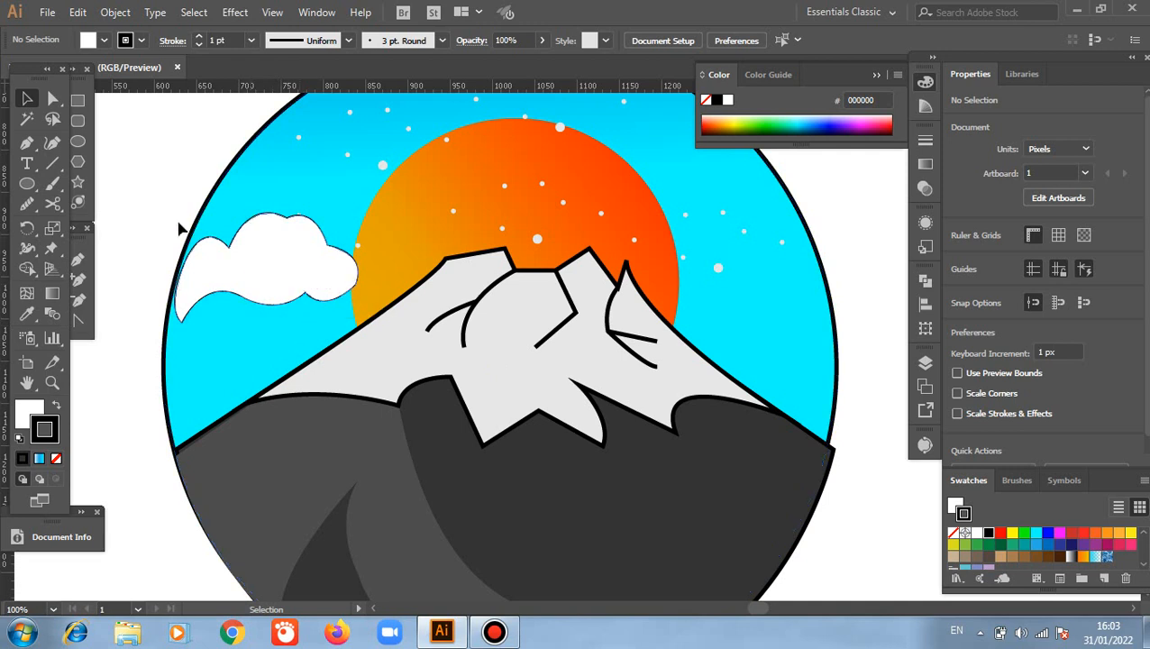
{"action": "left_click", "coordinate": [54, 101]}
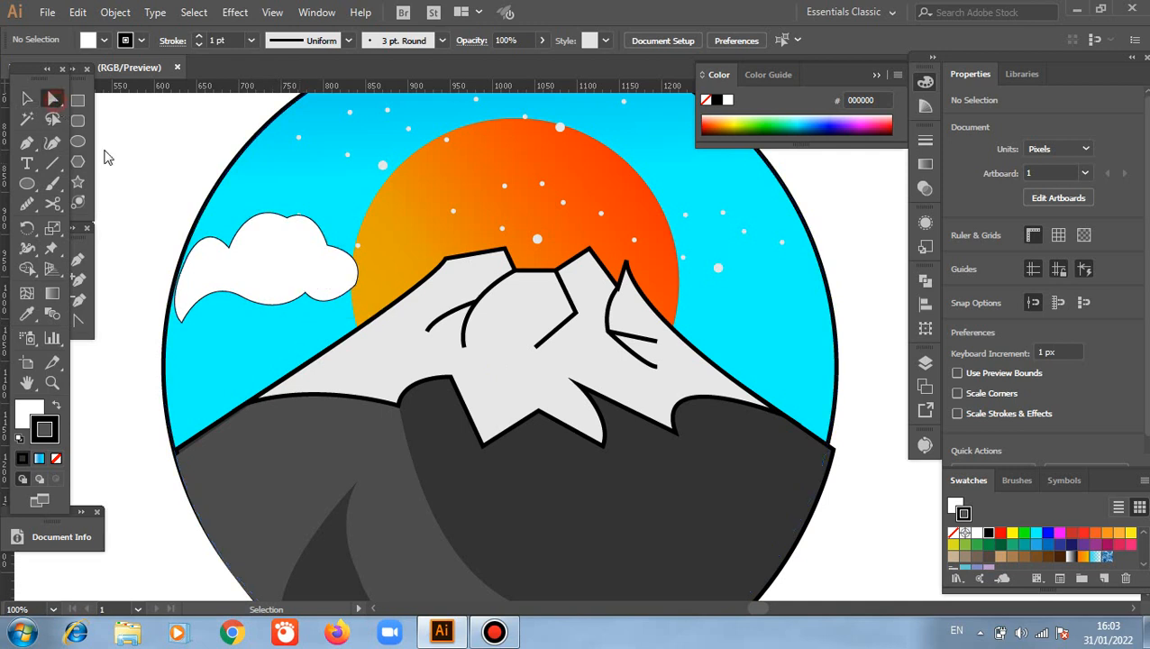
{"action": "left_click", "coordinate": [356, 283]}
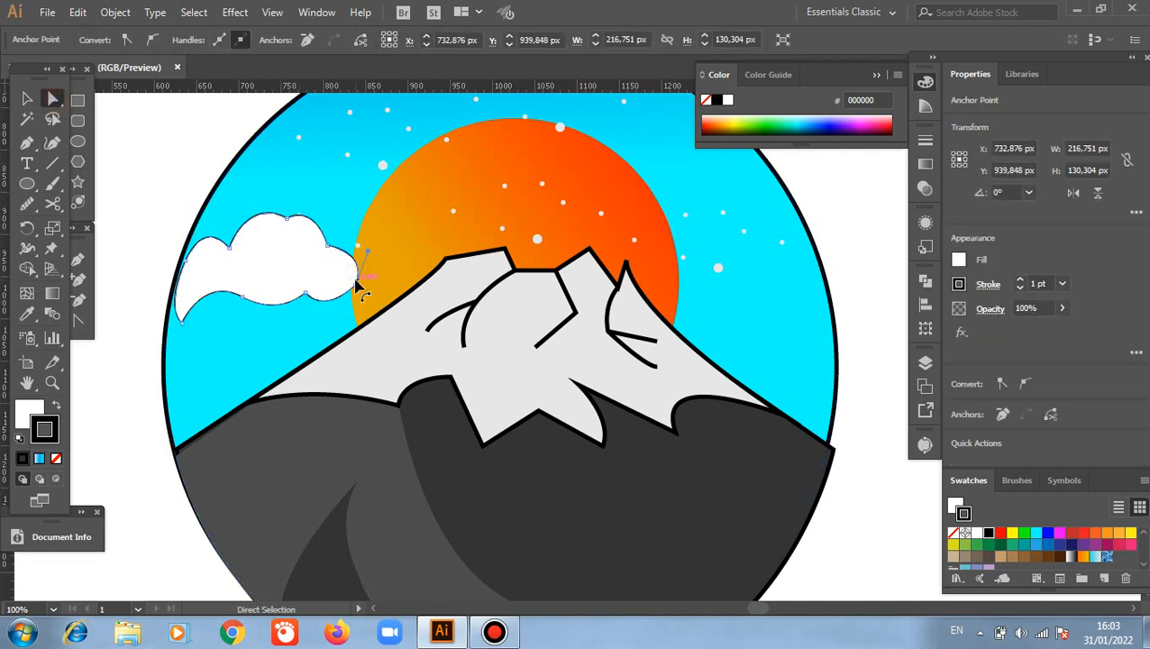
{"action": "left_click_drag", "start_coordinate": [351, 283], "coordinate": [353, 285]}
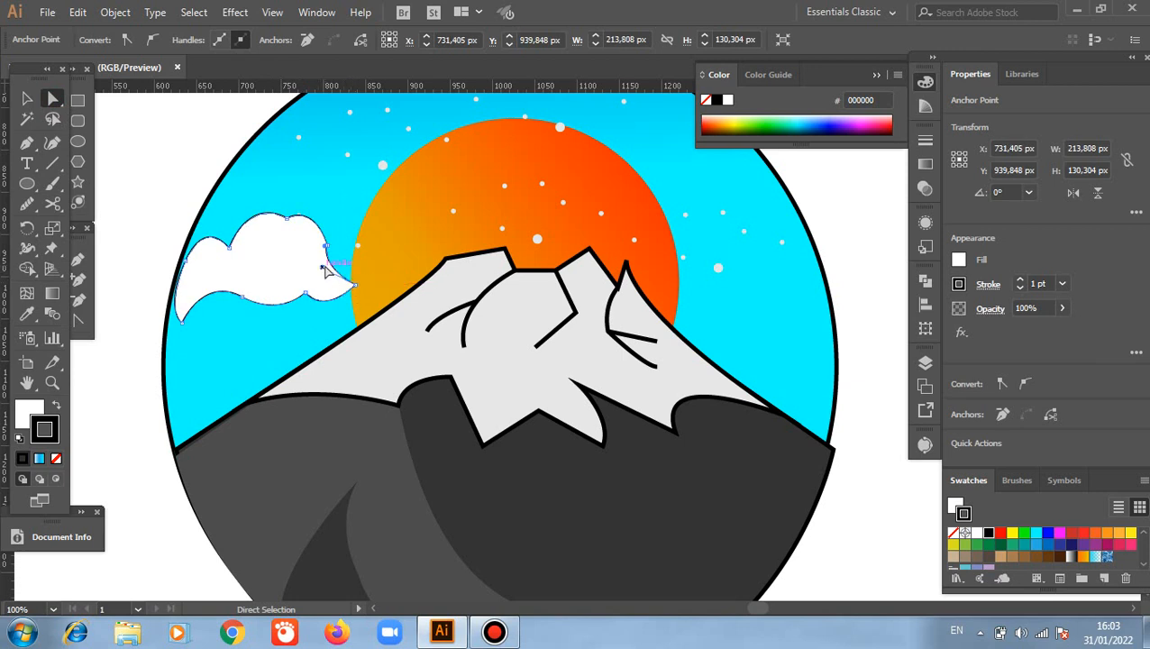
{"action": "left_click", "coordinate": [322, 267]}
{"action": "left_click_drag", "start_coordinate": [322, 267], "coordinate": [336, 238]}
{"action": "left_click_drag", "start_coordinate": [353, 283], "coordinate": [312, 278]}
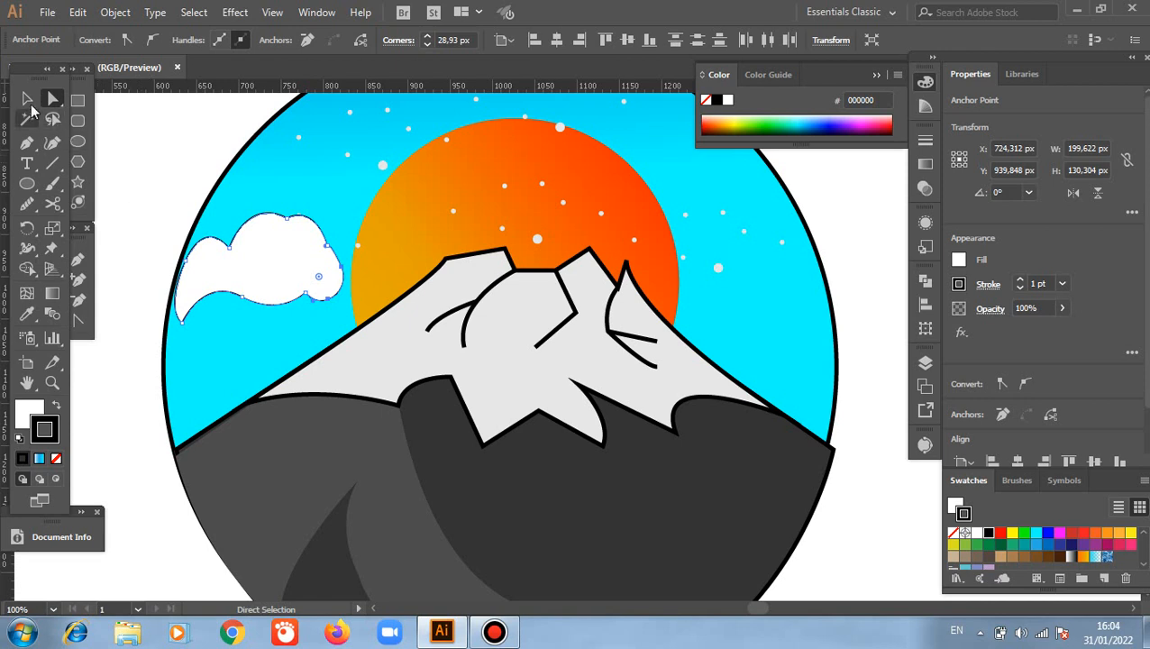
{"action": "left_click", "coordinate": [27, 99]}
{"action": "left_click", "coordinate": [115, 170]}
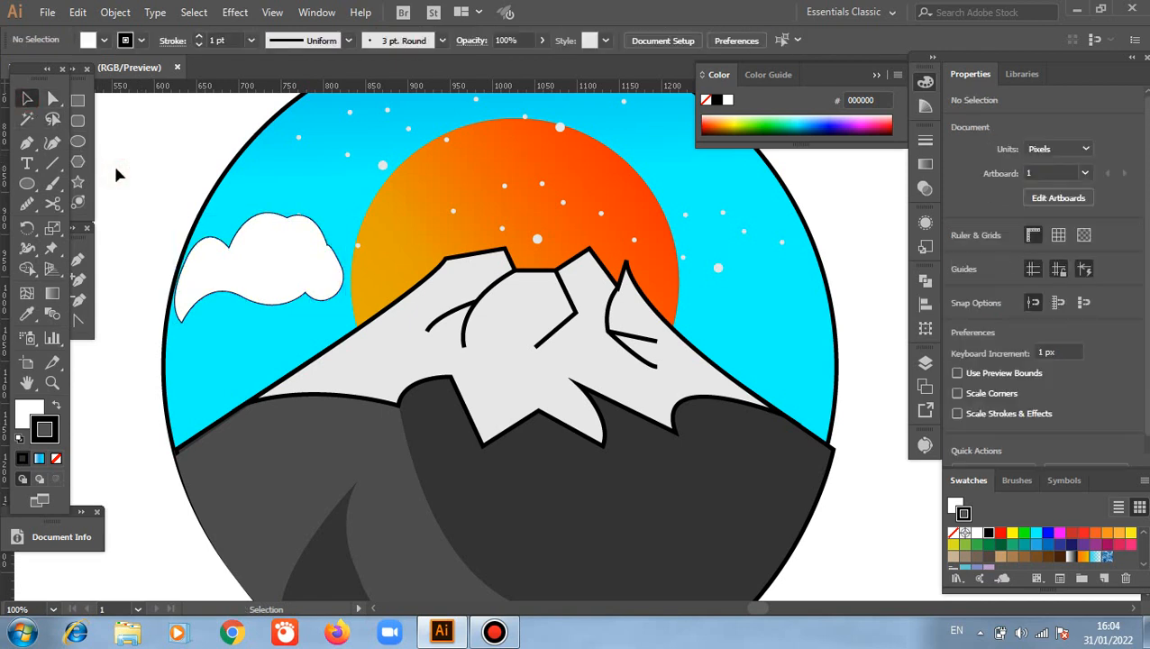
- Apply the background circle's blue gradient fill and black 5 pt outline to the cloud with the Eyedropper
{"action": "key", "text": "ctrl+minus"}
{"action": "scroll", "coordinate": [115, 174], "scroll_direction": "up", "scroll_amount": 1}
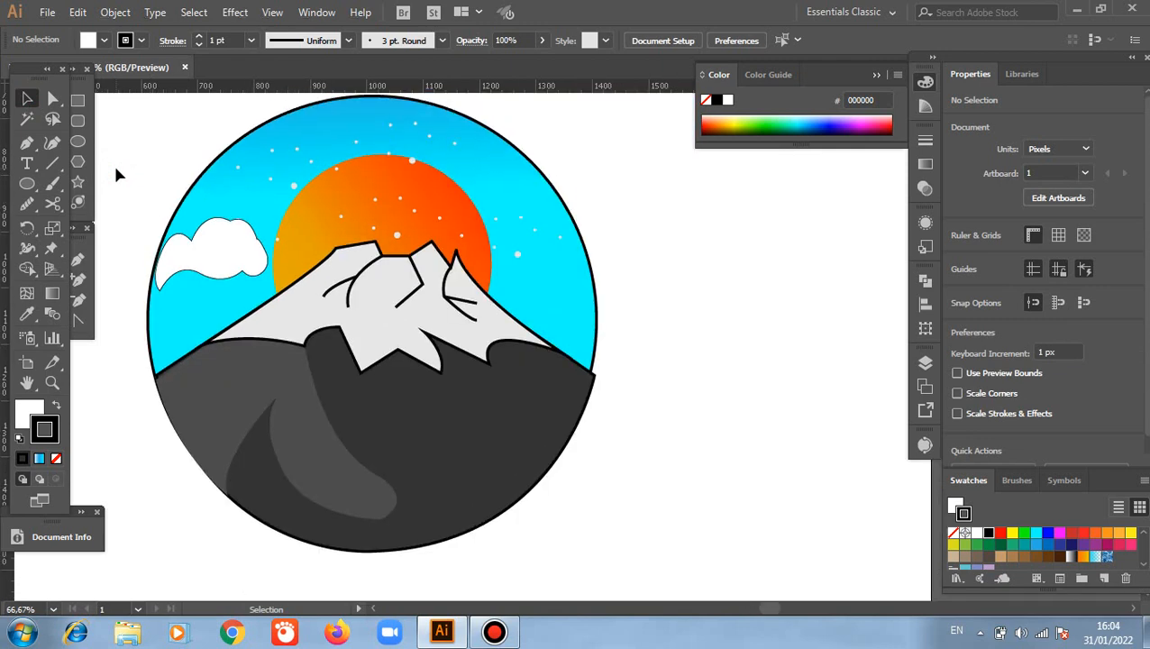
{"action": "left_click", "coordinate": [205, 298]}
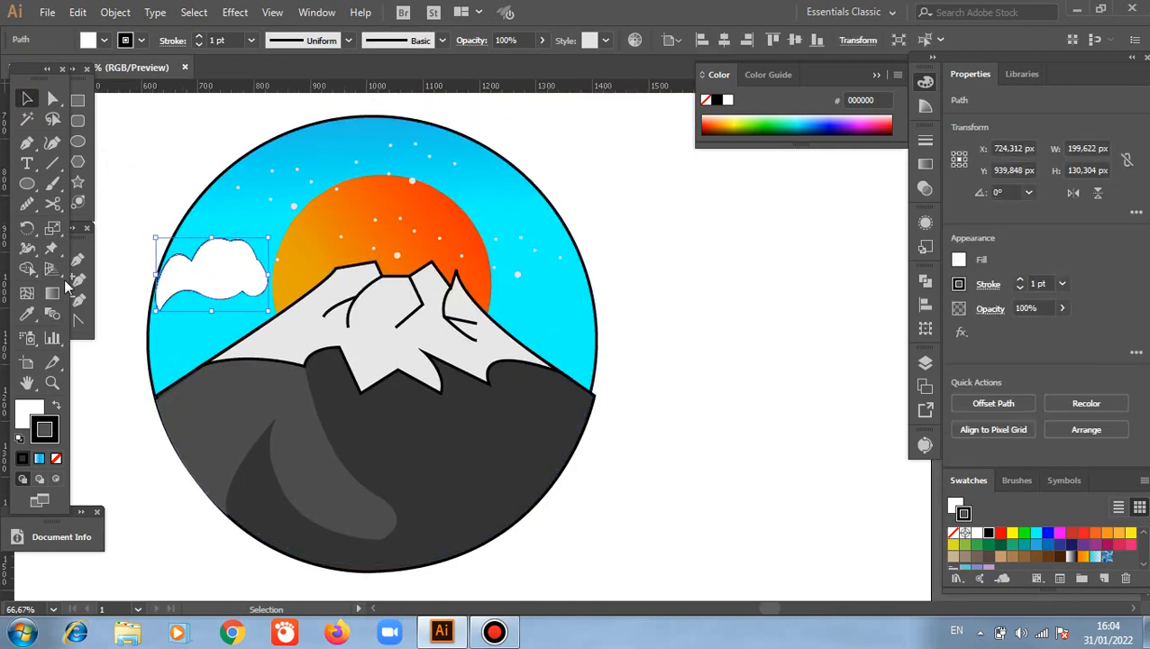
{"action": "left_click", "coordinate": [27, 314]}
{"action": "left_click", "coordinate": [217, 219]}
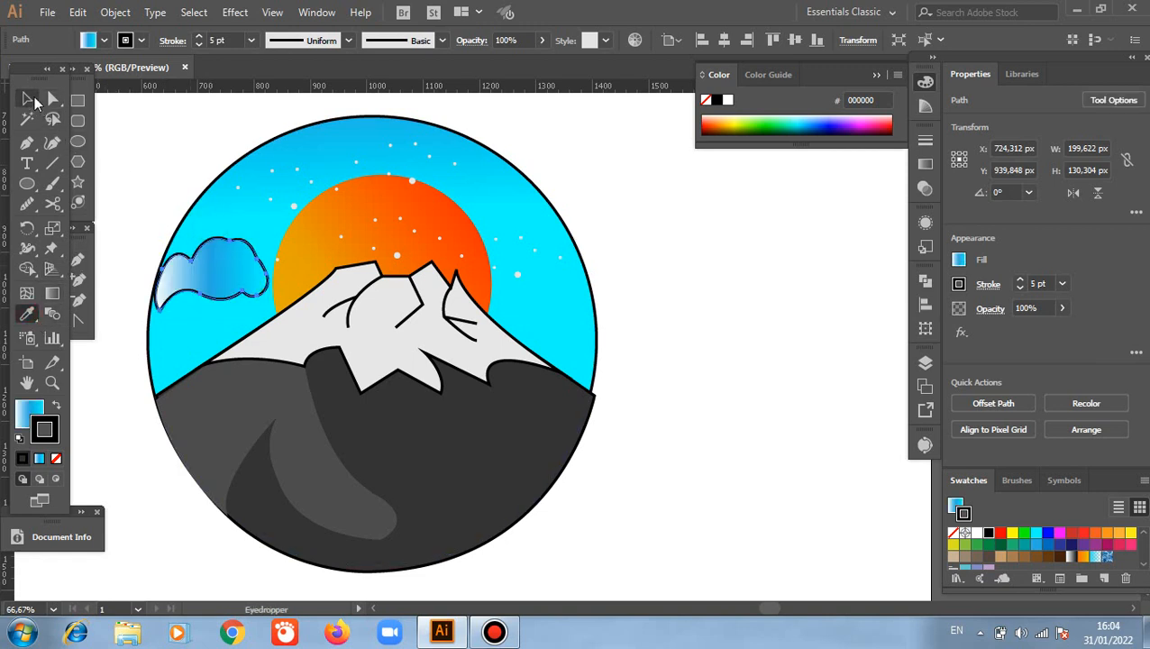
- Remove the black outline from the cloud, keeping its blue gradient fill, and deselect it
{"action": "left_click", "coordinate": [28, 98]}
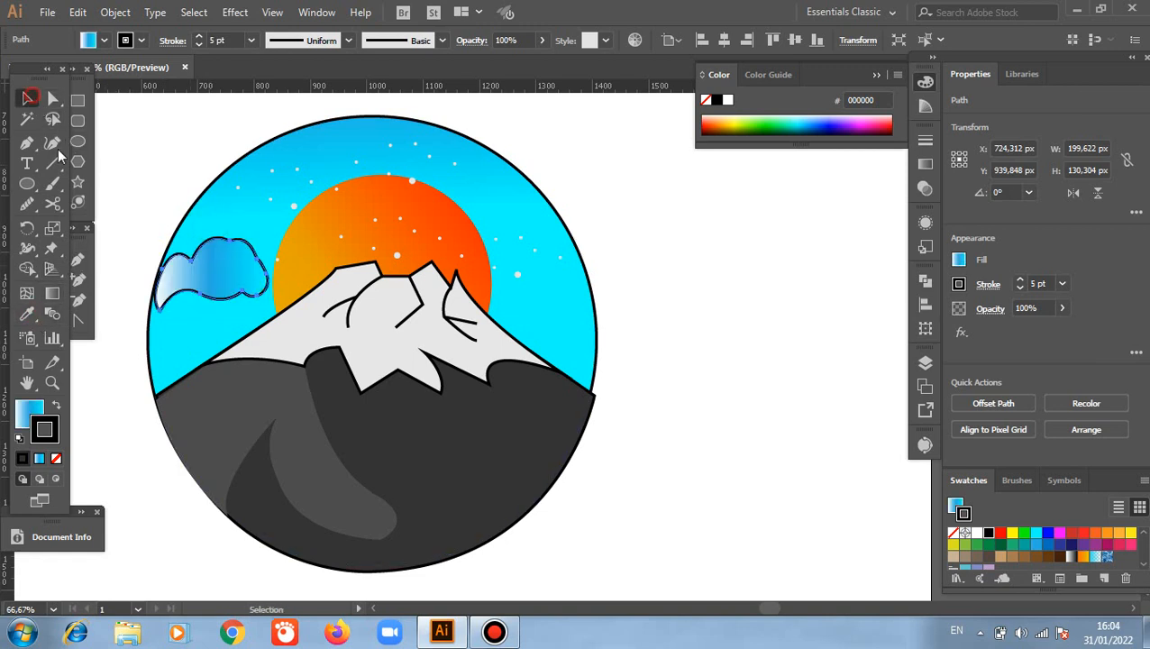
{"action": "left_click", "coordinate": [55, 458]}
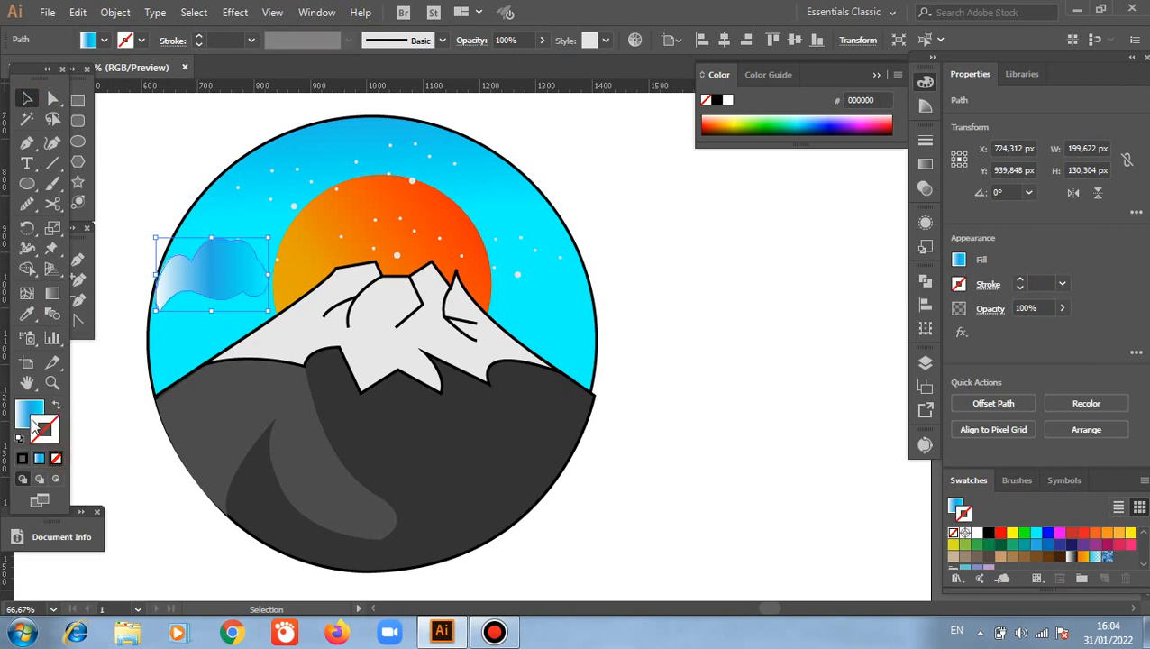
{"action": "left_click", "coordinate": [113, 394]}
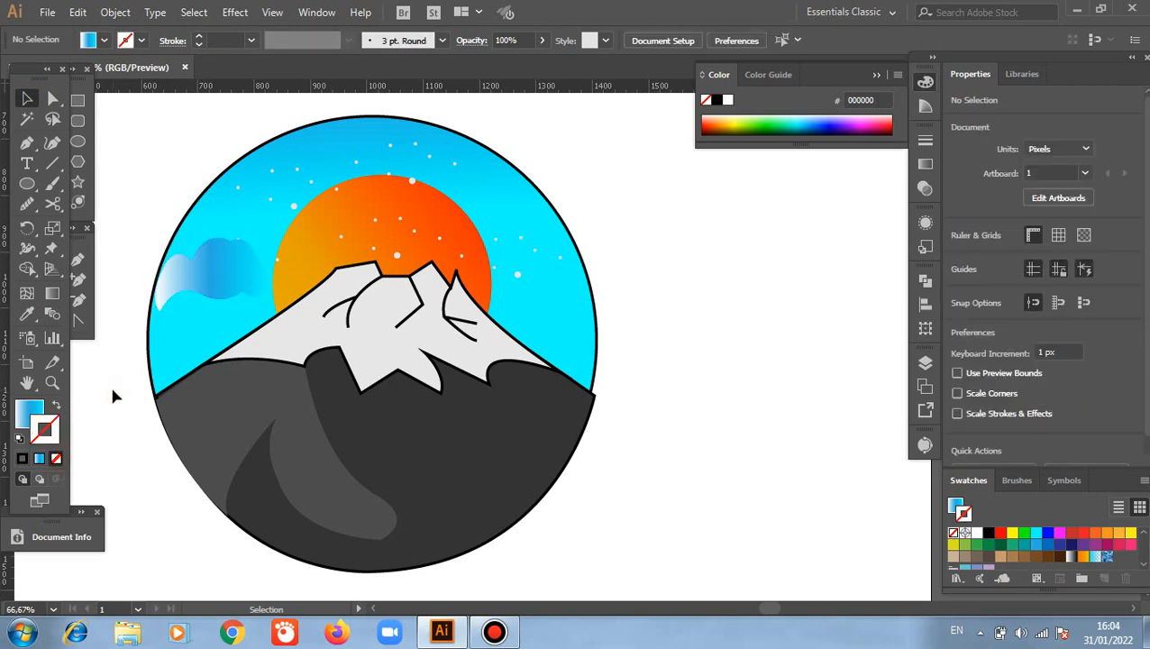
{"action": "left_click", "coordinate": [27, 383]}
{"action": "left_click_drag", "start_coordinate": [120, 392], "coordinate": [160, 395]}
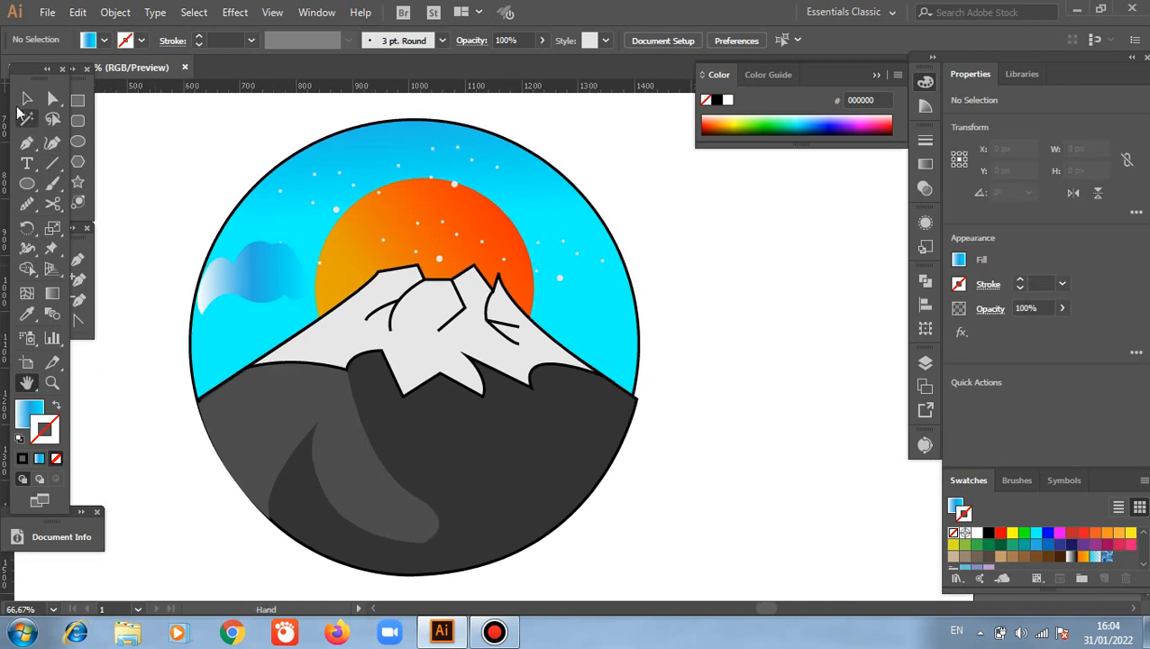
{"action": "left_click", "coordinate": [27, 98]}
{"action": "left_click", "coordinate": [251, 276]}
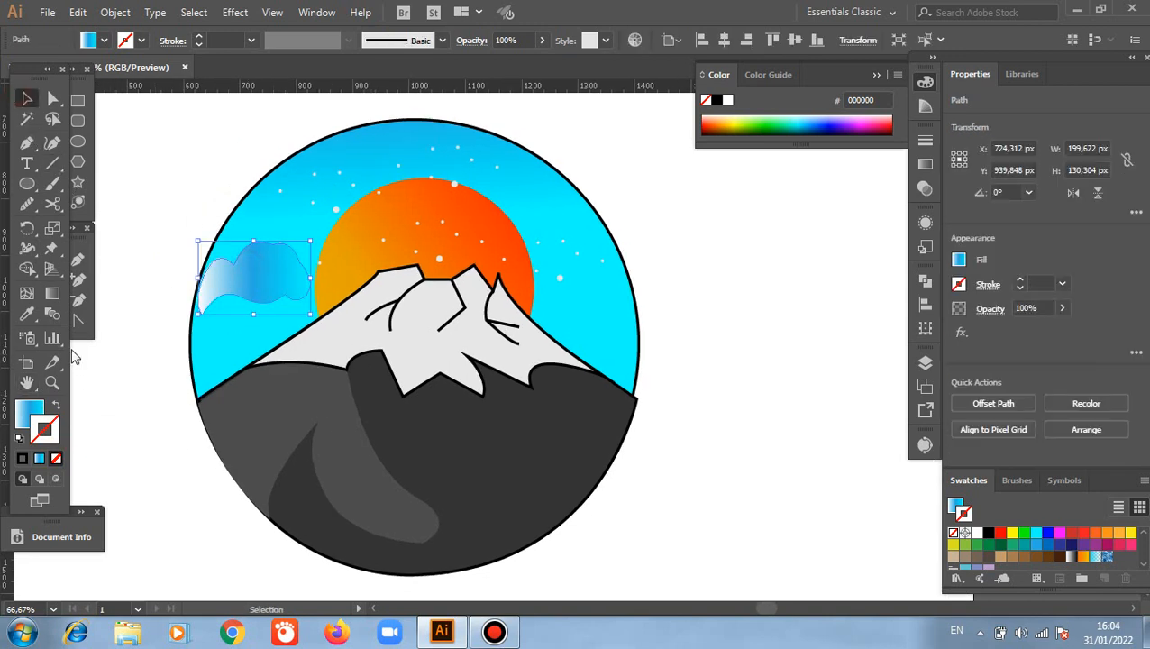
{"action": "left_click", "coordinate": [52, 293]}
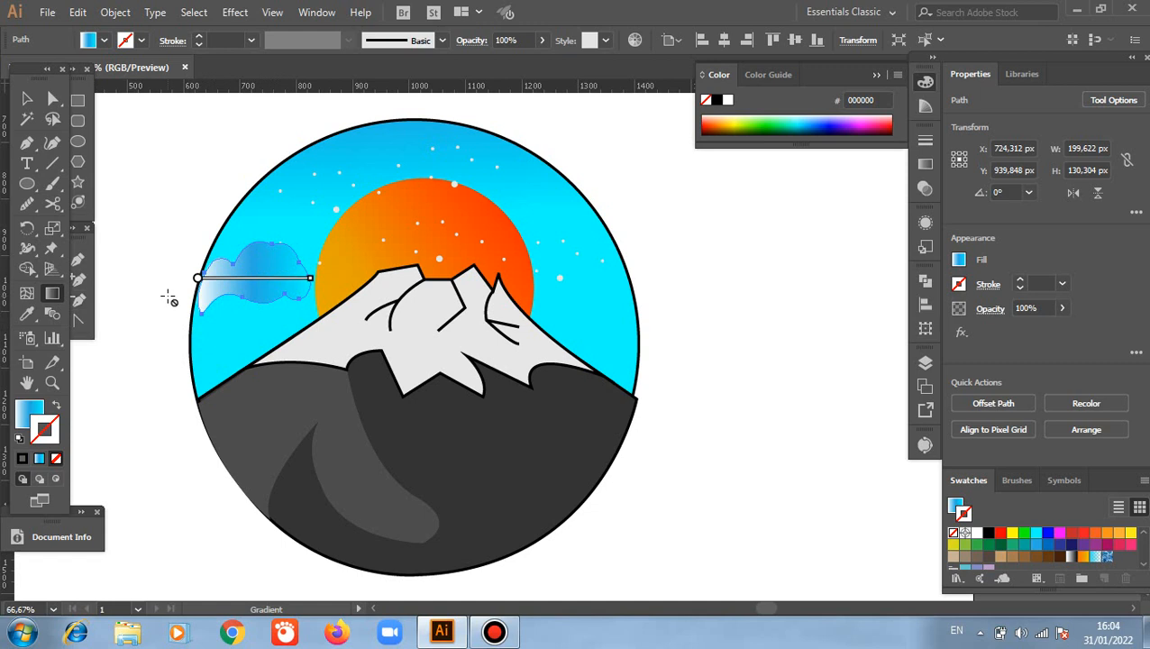
{"action": "left_click", "coordinate": [27, 97]}
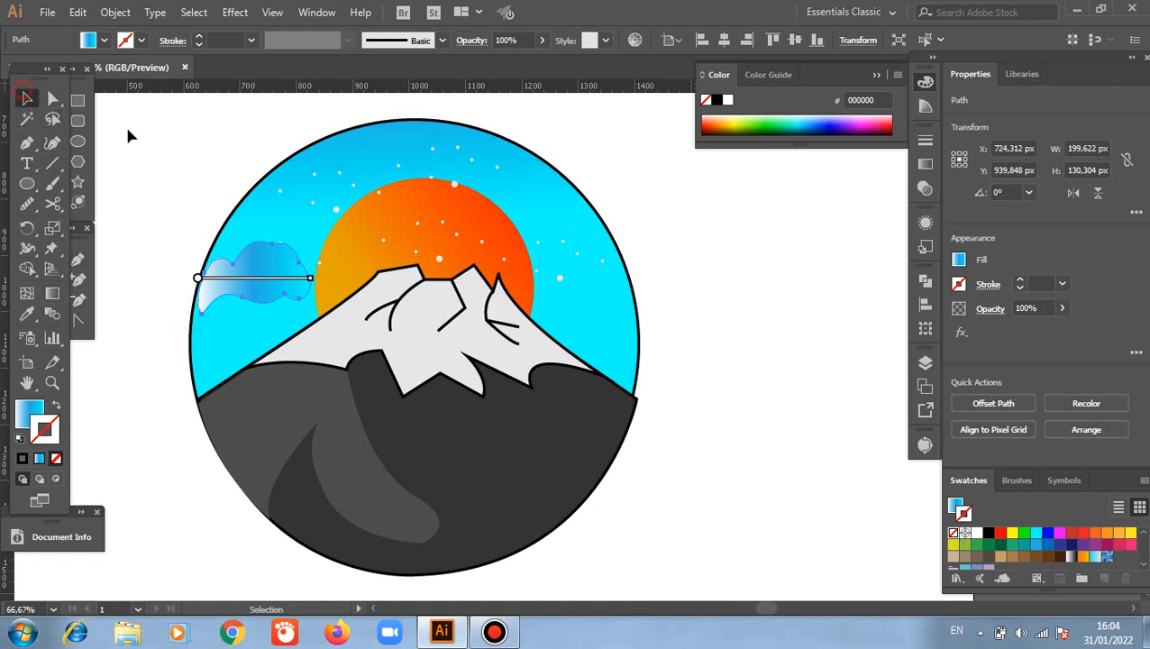
{"action": "left_click", "coordinate": [173, 147]}
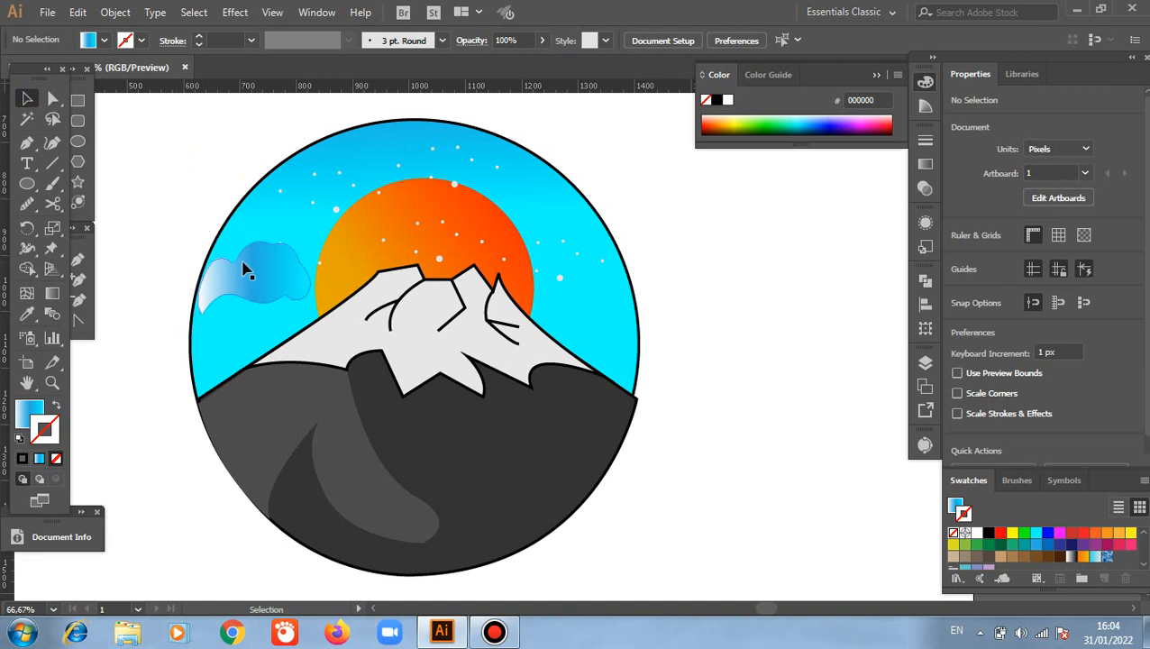
{"action": "left_click", "coordinate": [200, 287]}
{"action": "left_click", "coordinate": [53, 293]}
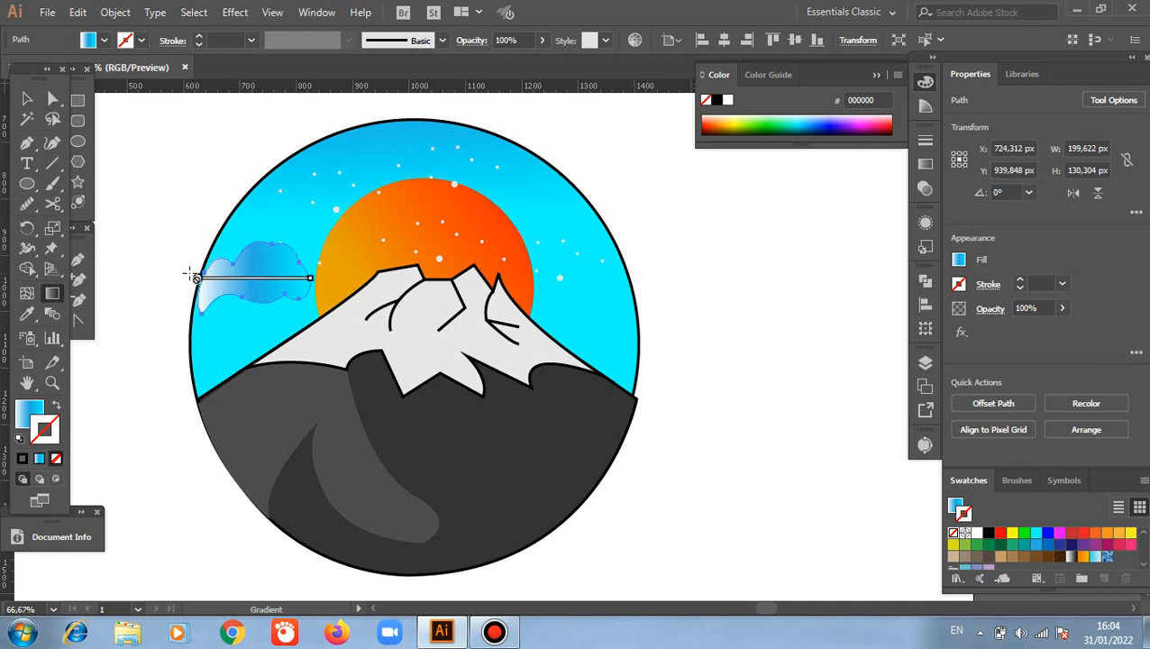
{"action": "left_click", "coordinate": [28, 98]}
{"action": "left_click", "coordinate": [154, 232]}
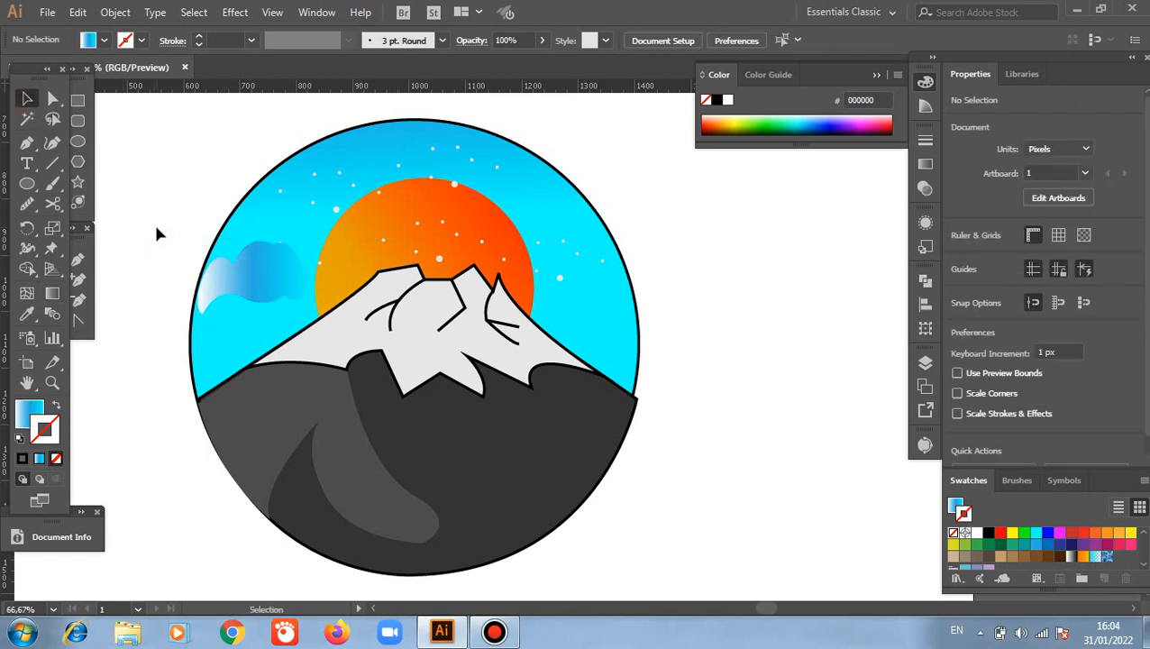
- Duplicate the cloud onto the circle's right edge and reflect the copy across the vertical axis
{"action": "left_click", "coordinate": [225, 277]}
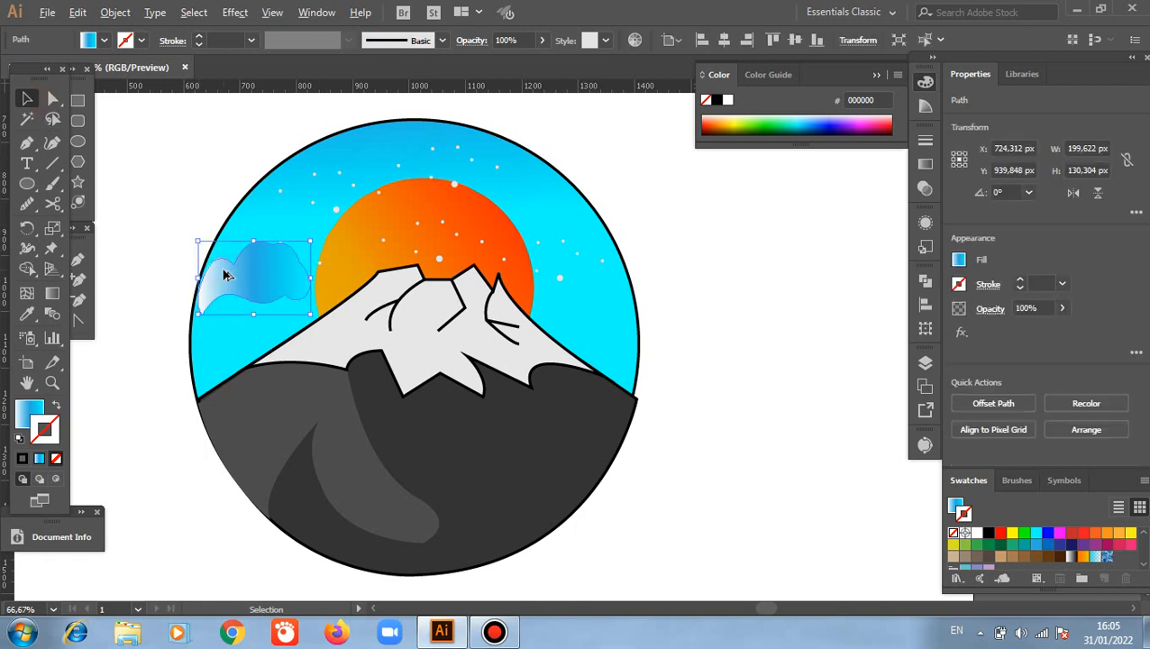
{"action": "left_click_drag", "start_coordinate": [226, 277], "coordinate": [573, 310]}
{"action": "right_click", "coordinate": [707, 316]}
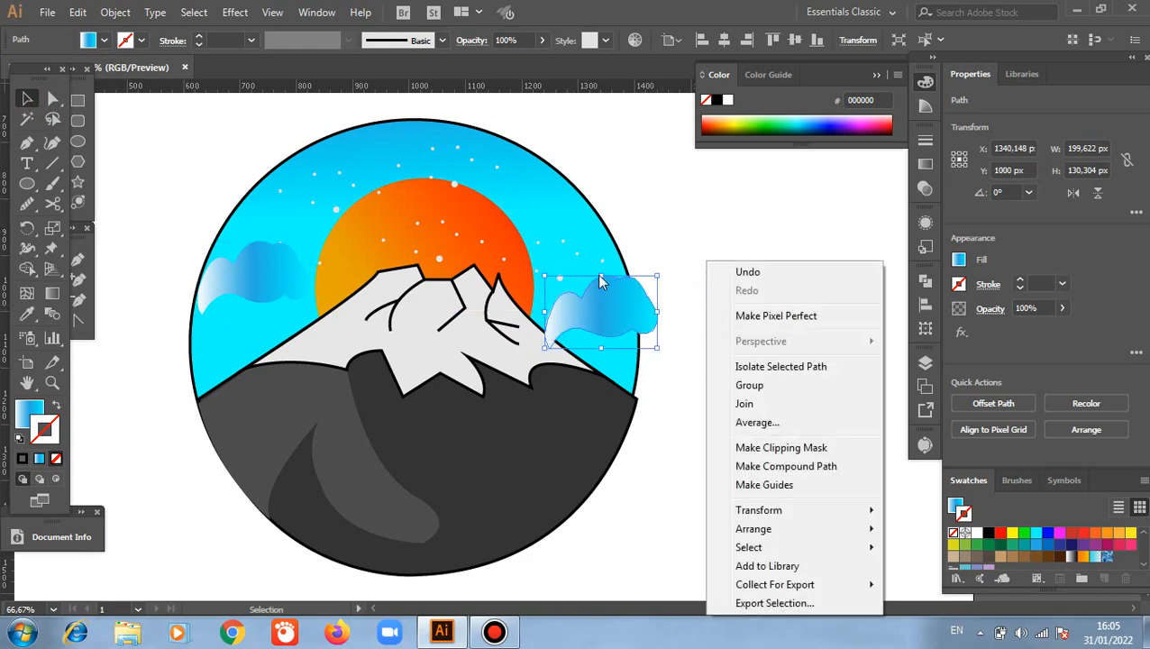
{"action": "mouse_move", "coordinate": [780, 532]}
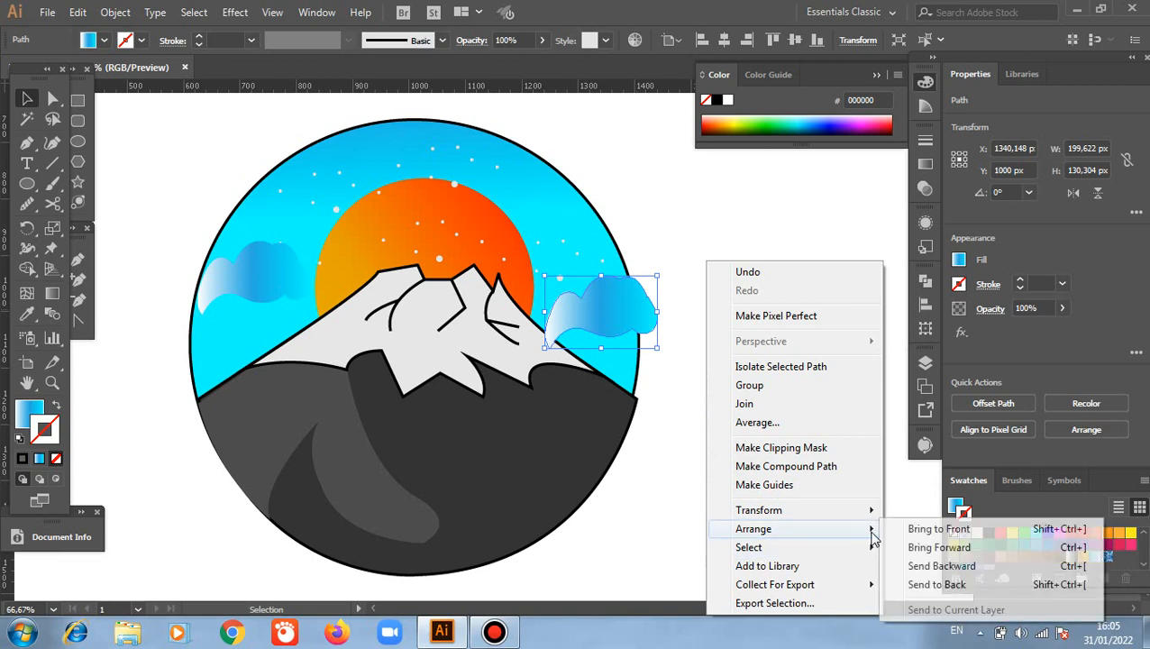
{"action": "mouse_move", "coordinate": [869, 510]}
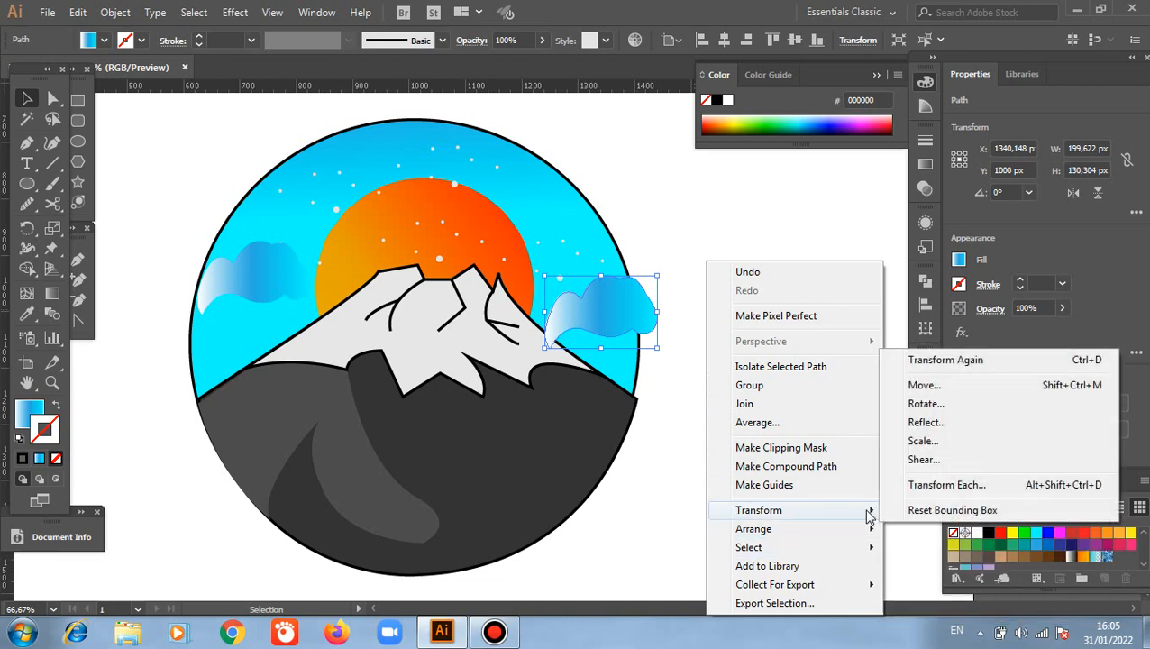
{"action": "left_click", "coordinate": [913, 420]}
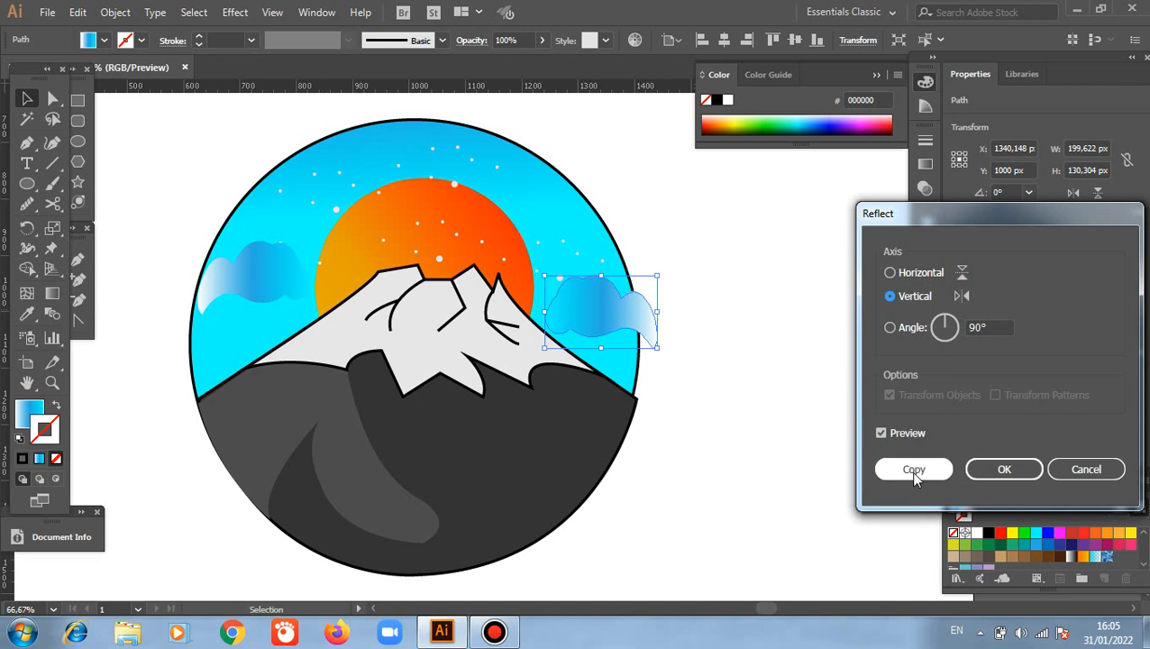
{"action": "left_click", "coordinate": [1001, 470]}
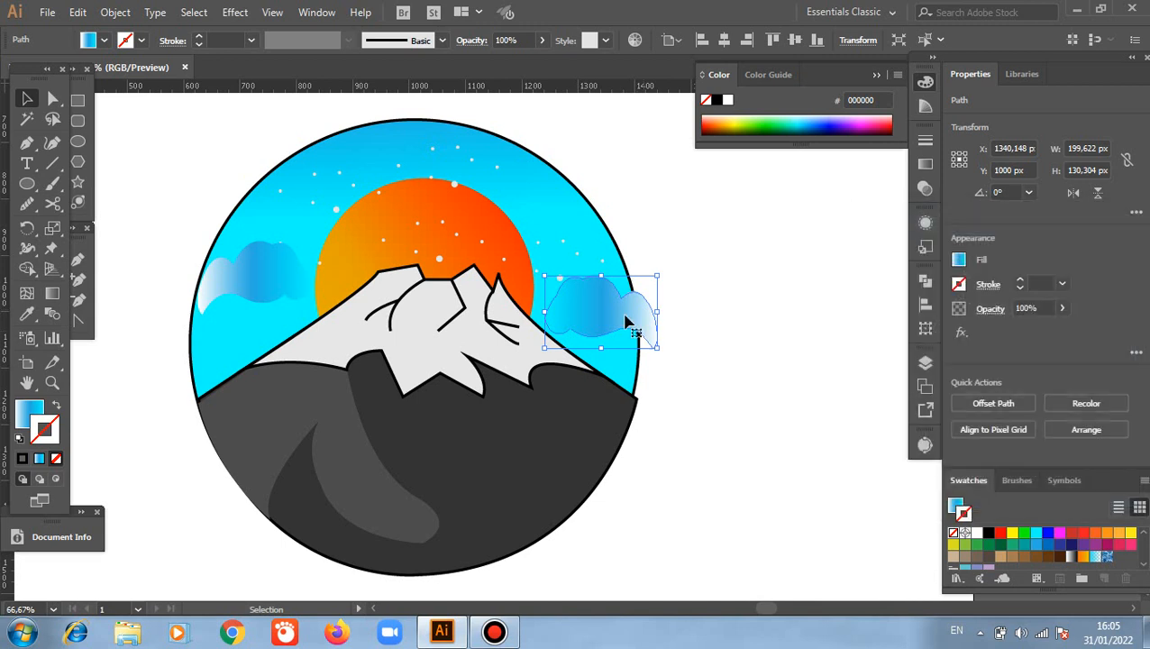
- Shrink the mirrored cloud to about 155 by 86 px, place it above the right slope just inside the circle's edge, and deselect it
{"action": "mouse_move", "coordinate": [602, 276]}
{"action": "left_mouse_down"}
{"action": "mouse_move", "coordinate": [609, 320]}
{"action": "mouse_move", "coordinate": [580, 272]}
{"action": "left_mouse_up"}
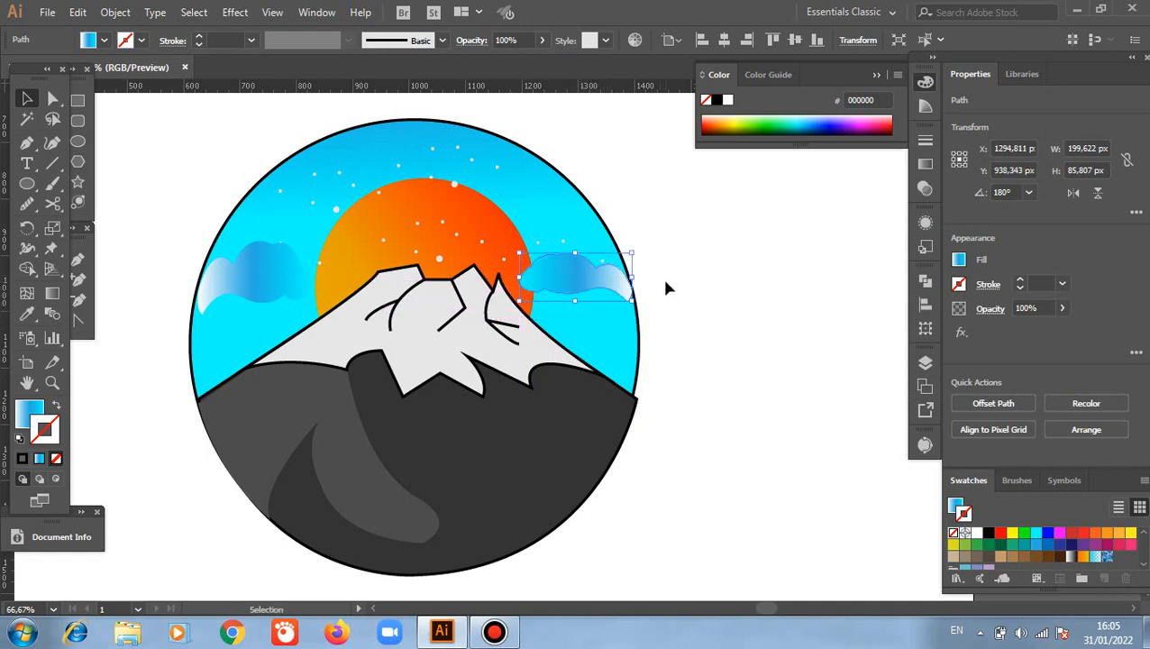
{"action": "left_click", "coordinate": [665, 285]}
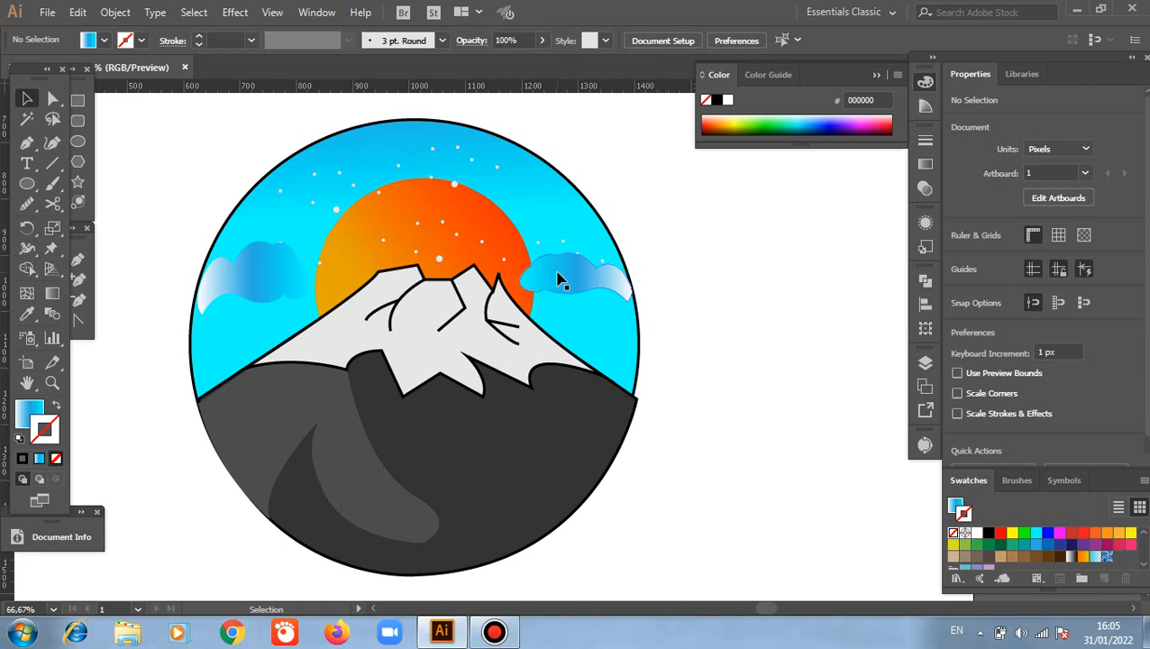
{"action": "left_click_drag", "start_coordinate": [557, 277], "coordinate": [626, 321]}
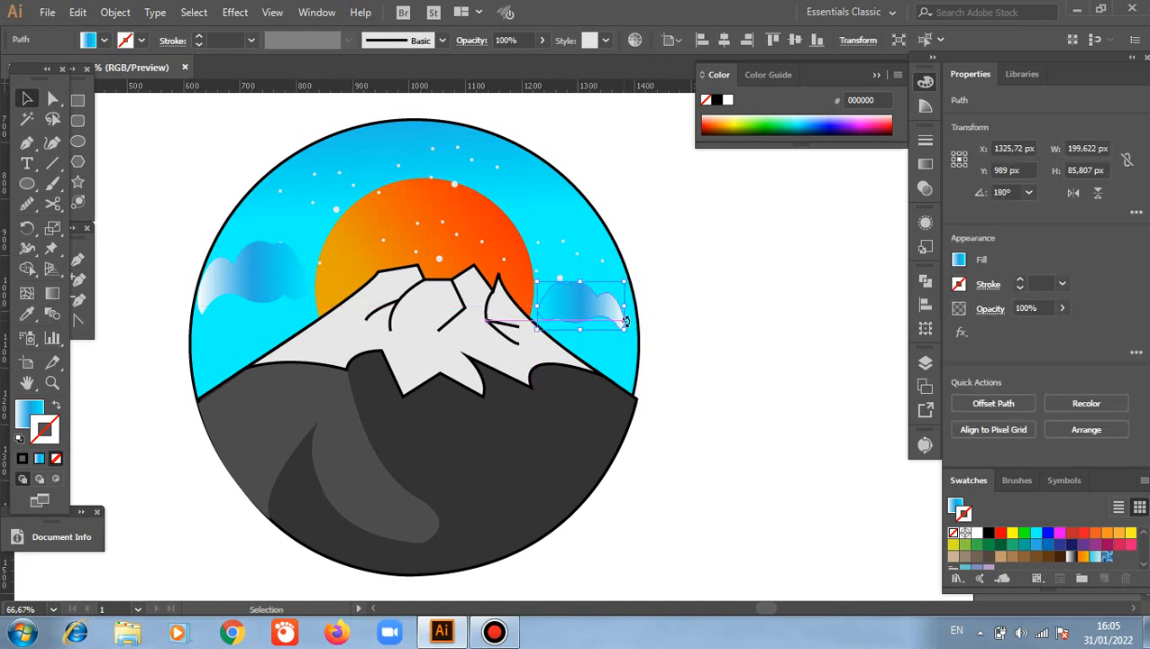
{"action": "left_click", "coordinate": [673, 318]}
{"action": "scroll", "coordinate": [673, 318], "scroll_direction": "up", "scroll_amount": 1}
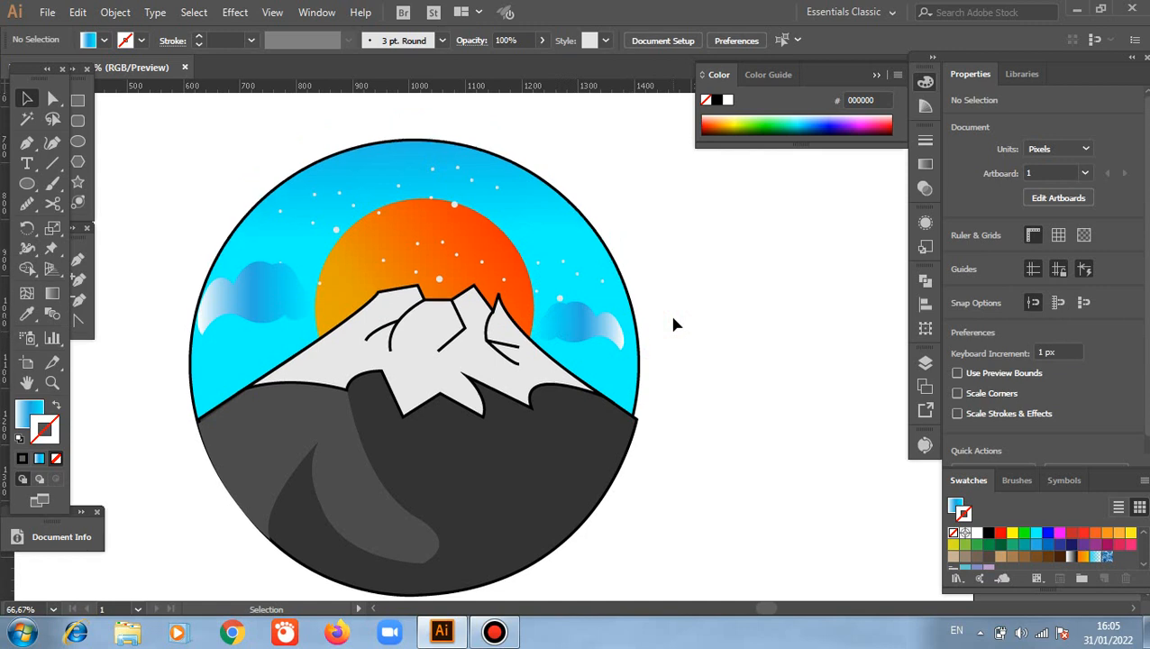
{"action": "left_click_drag", "start_coordinate": [597, 330], "coordinate": [607, 335]}
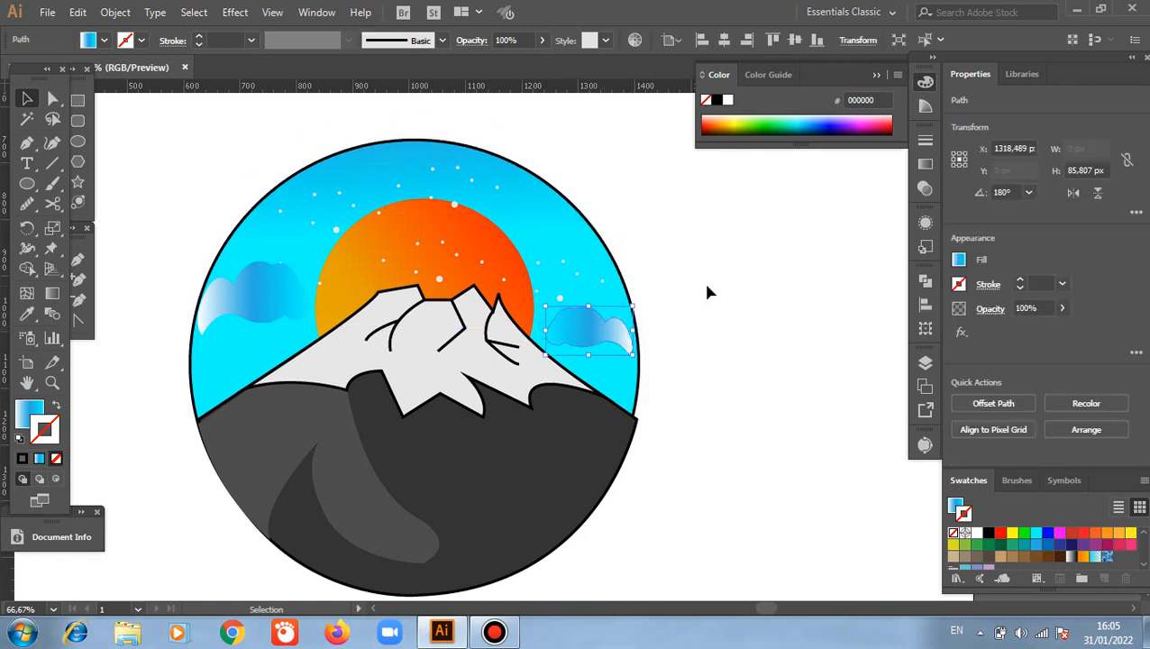
{"action": "scroll", "coordinate": [706, 287], "scroll_direction": "down", "scroll_amount": 1}
{"action": "scroll", "coordinate": [708, 291], "scroll_direction": "down", "scroll_amount": 1}
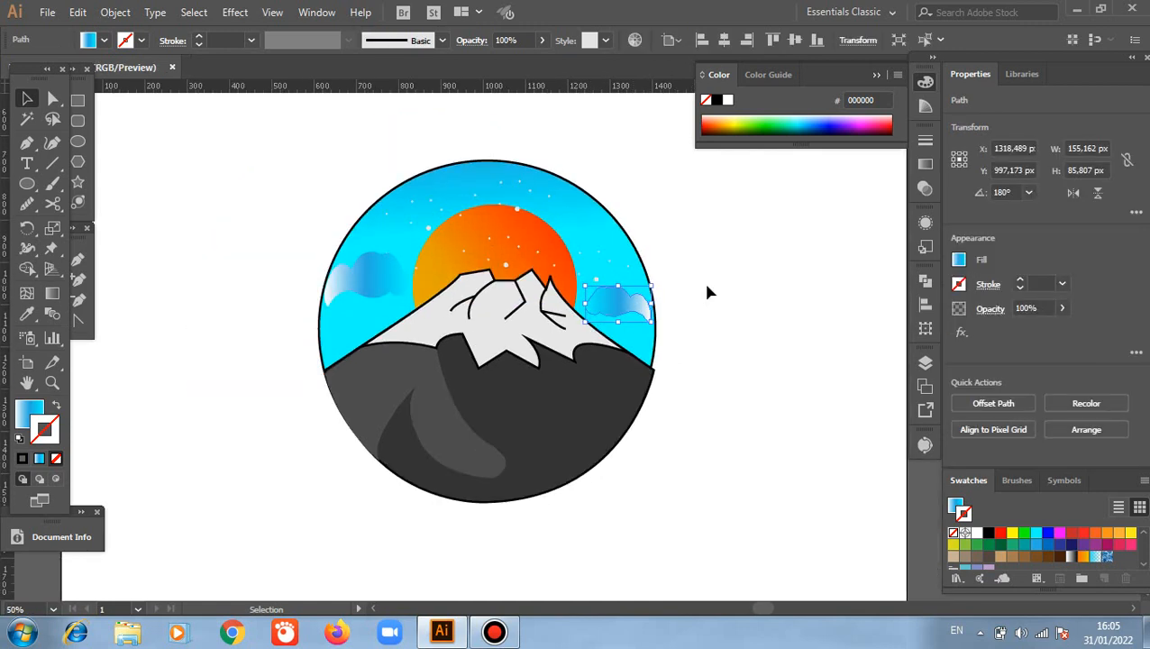
{"action": "scroll", "coordinate": [707, 291], "scroll_direction": "up", "scroll_amount": 1}
{"action": "scroll", "coordinate": [131, 434], "scroll_direction": "down", "scroll_amount": 2}
{"action": "left_click", "coordinate": [142, 360]}
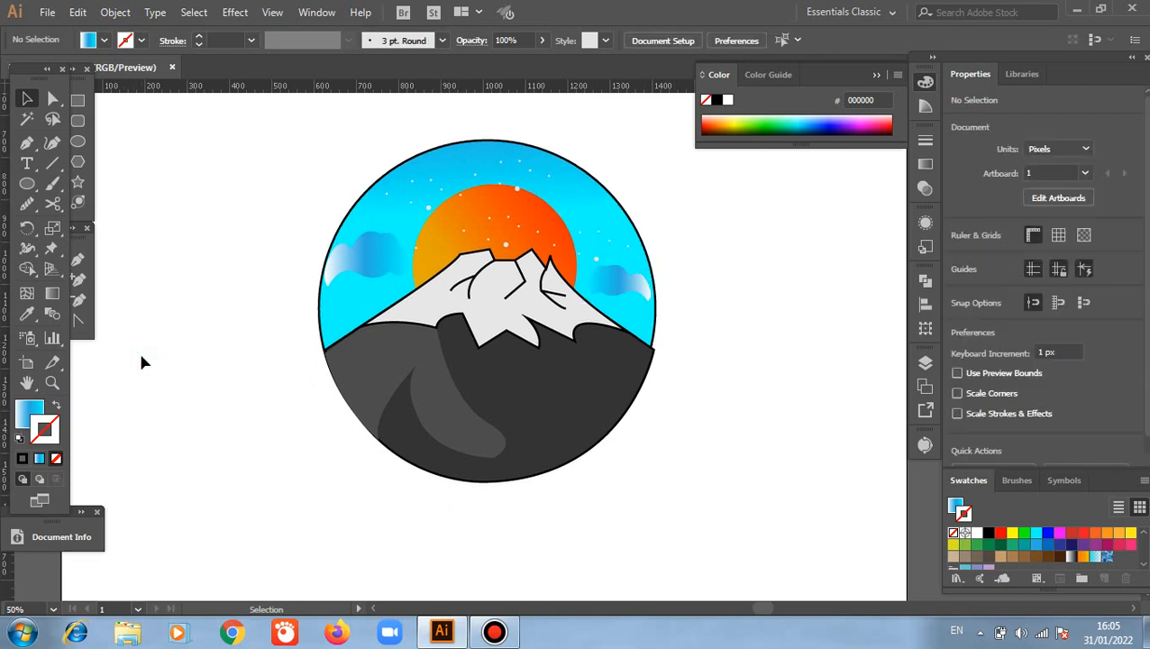
- Collapse the floating Color panel to leave the finished mountain badge unobstructed
{"action": "left_click", "coordinate": [30, 382]}
{"action": "left_click_drag", "start_coordinate": [174, 407], "coordinate": [207, 405]}
{"action": "scroll", "coordinate": [256, 389], "scroll_direction": "up", "scroll_amount": 1}
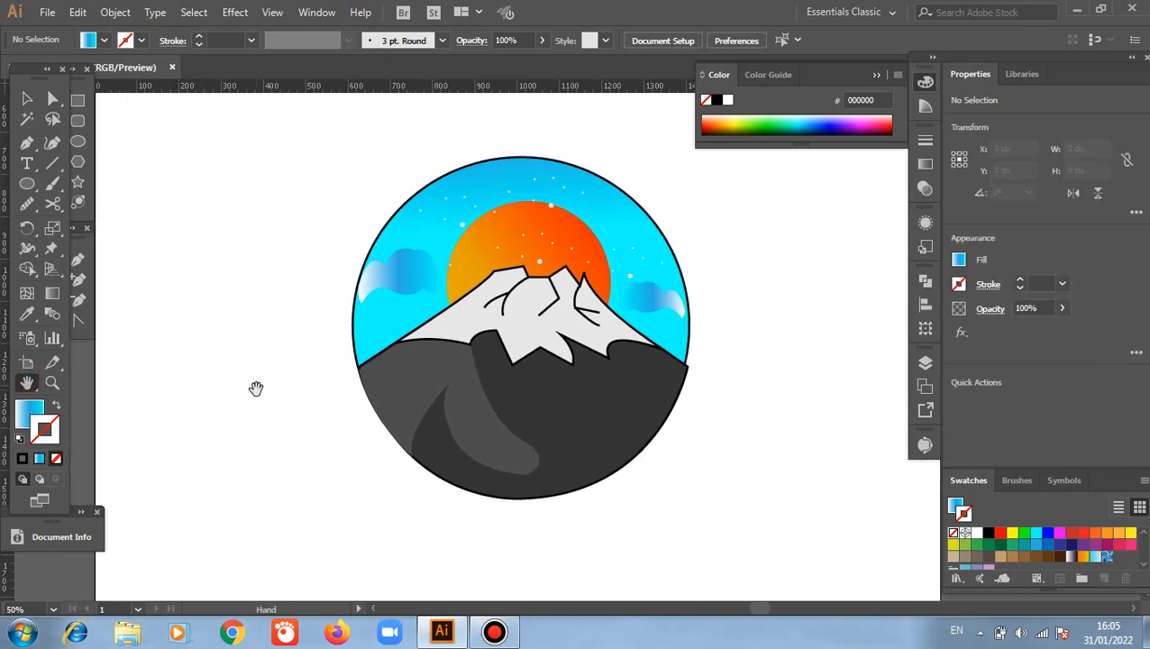
{"action": "left_click", "coordinate": [877, 78]}
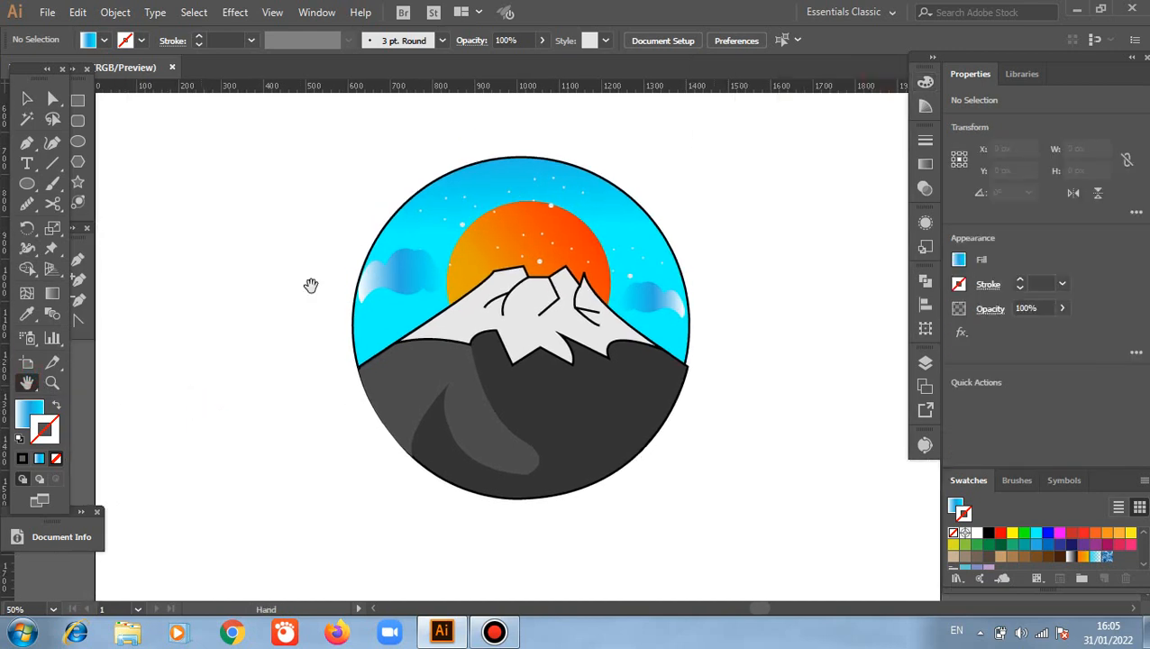